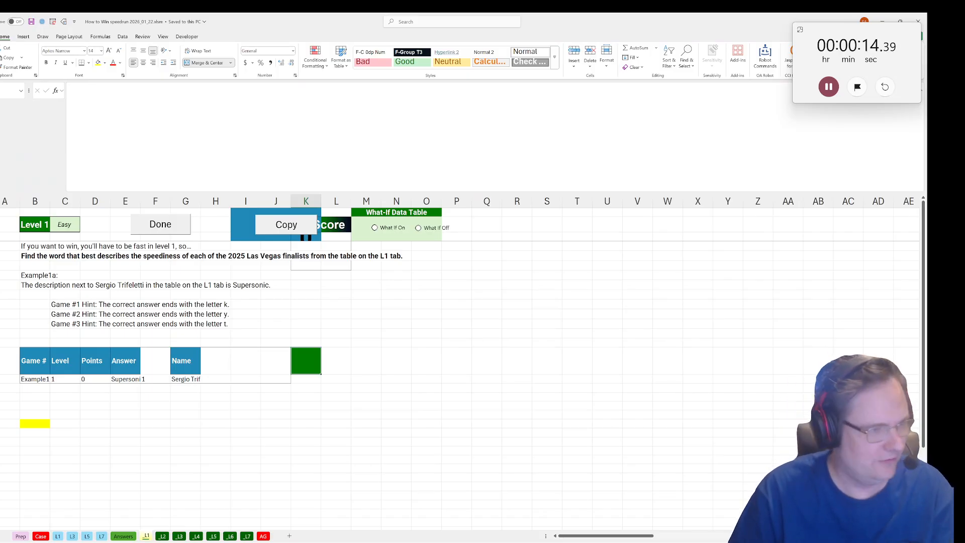
In the yellow Level 1 cell, look up the description with =XLOOKUP(G28,'L1'!B5:B28,'L1'!C5:C28) and mark the level done.
click(38, 422)
text(=xl)
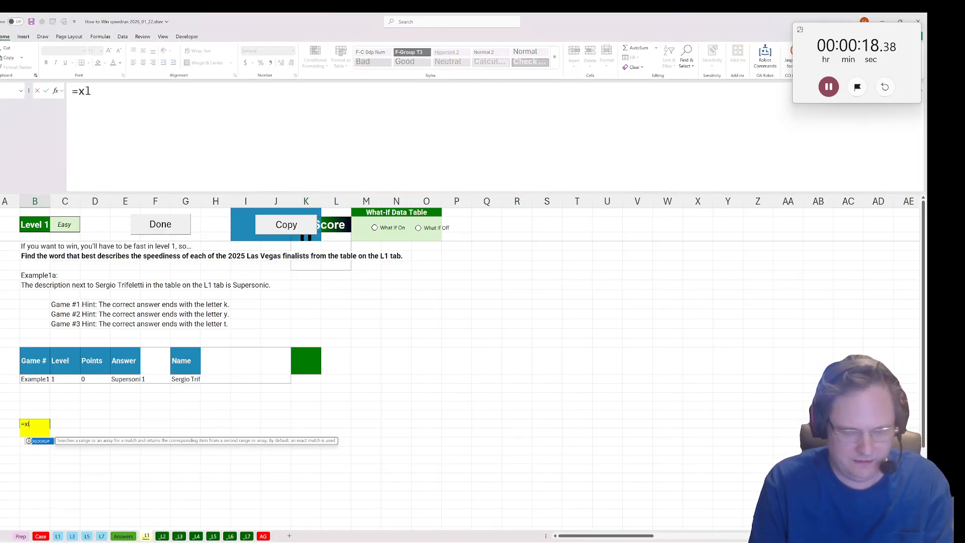
text(ookuP()
click(199, 380)
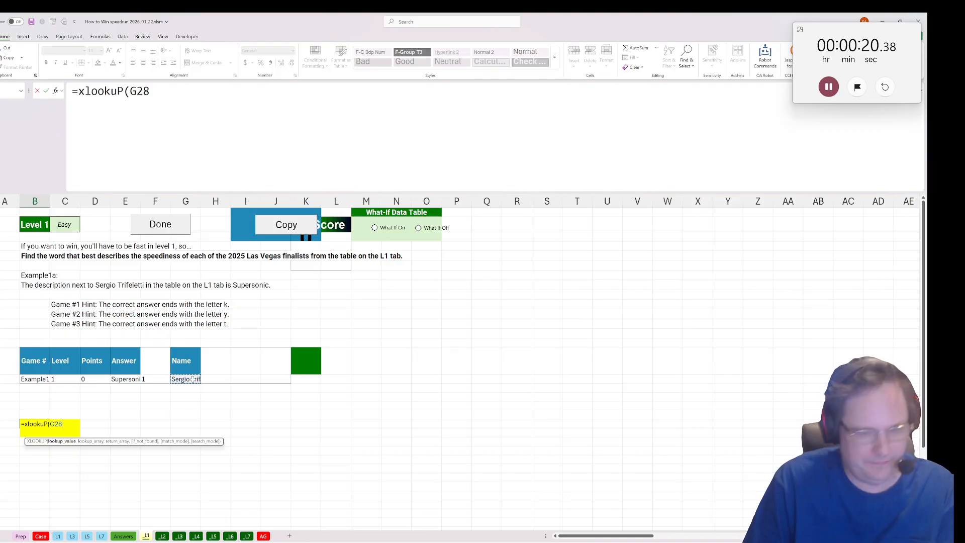
text(,)
click(59, 536)
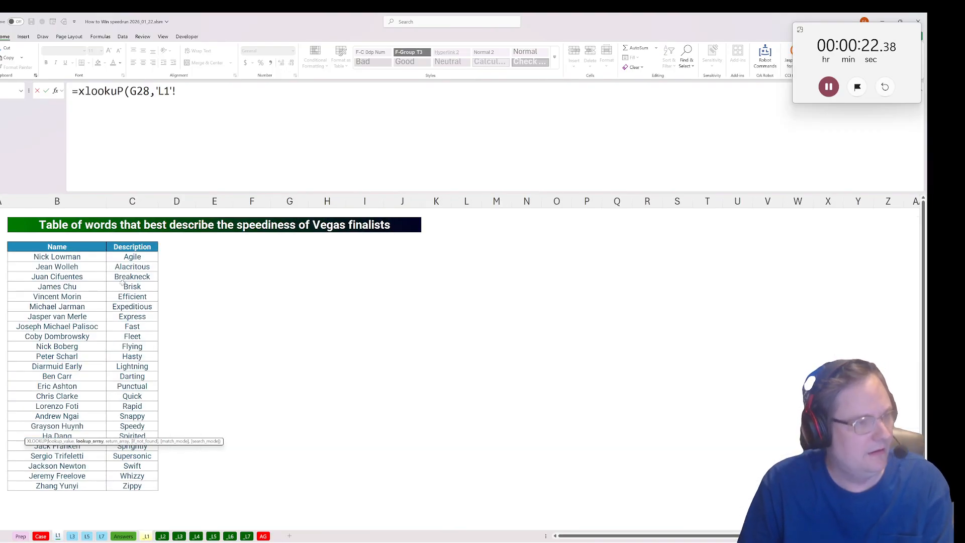
drag(86, 257, 166, 246)
text(,'L1'!C5:C28)
key(Return)
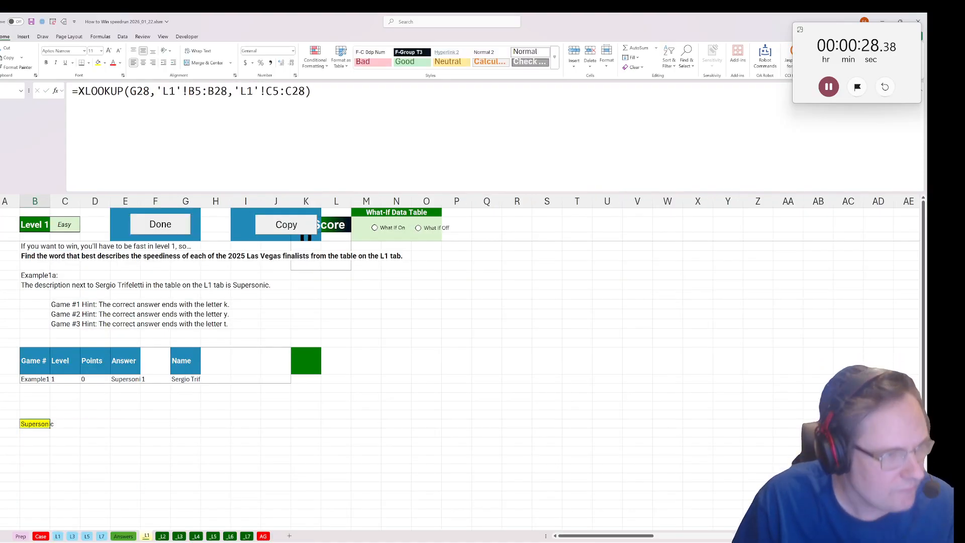
click(172, 226)
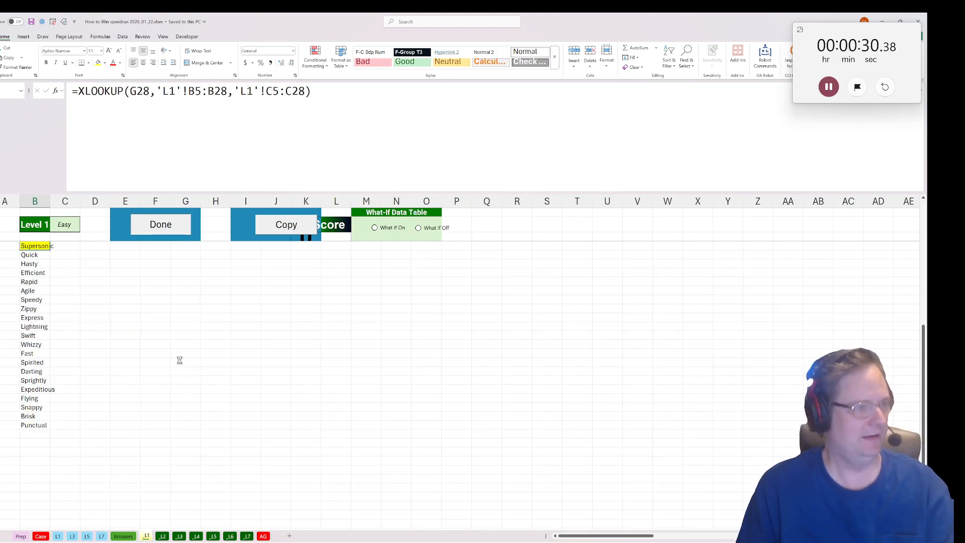
On the Level 2 sheet, enter =TEXTBEFORE(B13,".") in M13 to extract the poem's first sentence.
scroll(178, 370, down, 2)
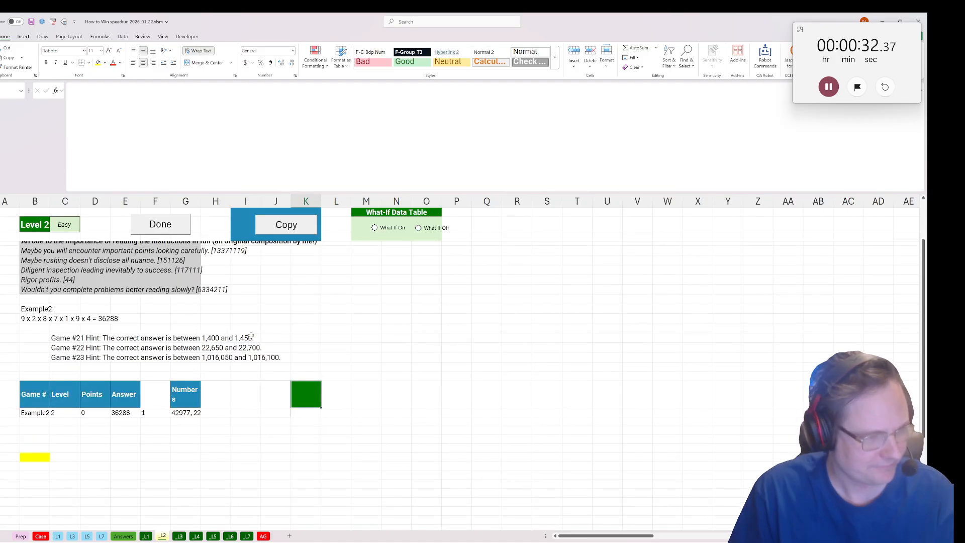
scroll(282, 294, up, 1)
click(289, 278)
click(309, 279)
click(338, 278)
click(360, 278)
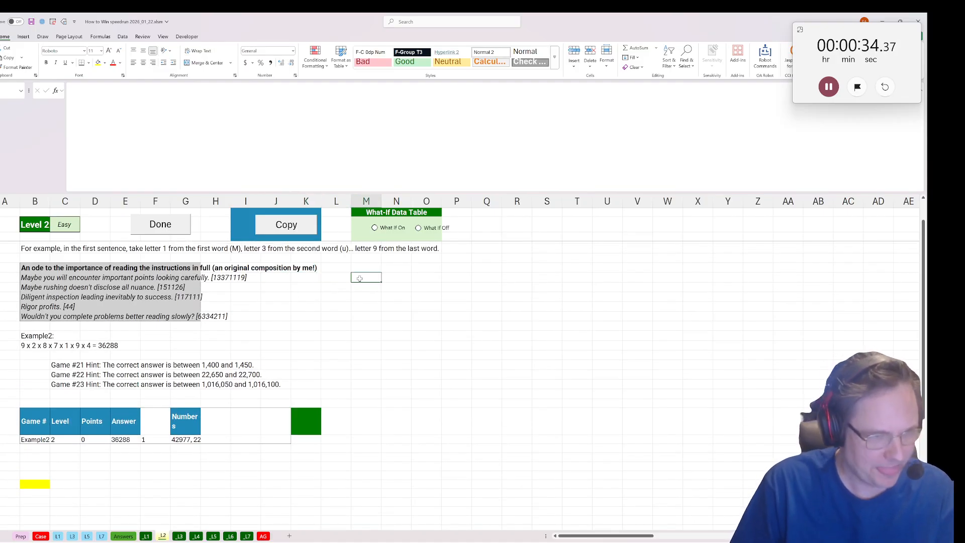
text(=text)
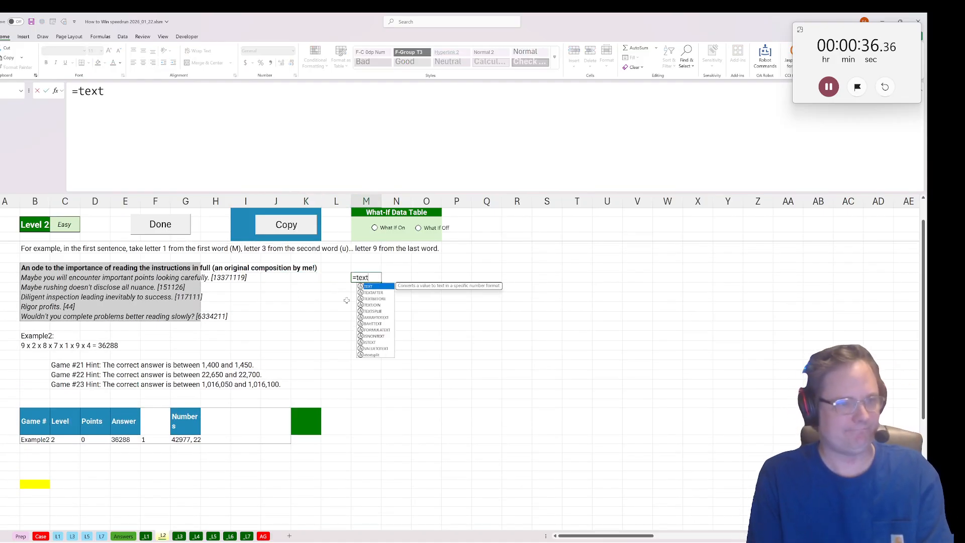
text(before()
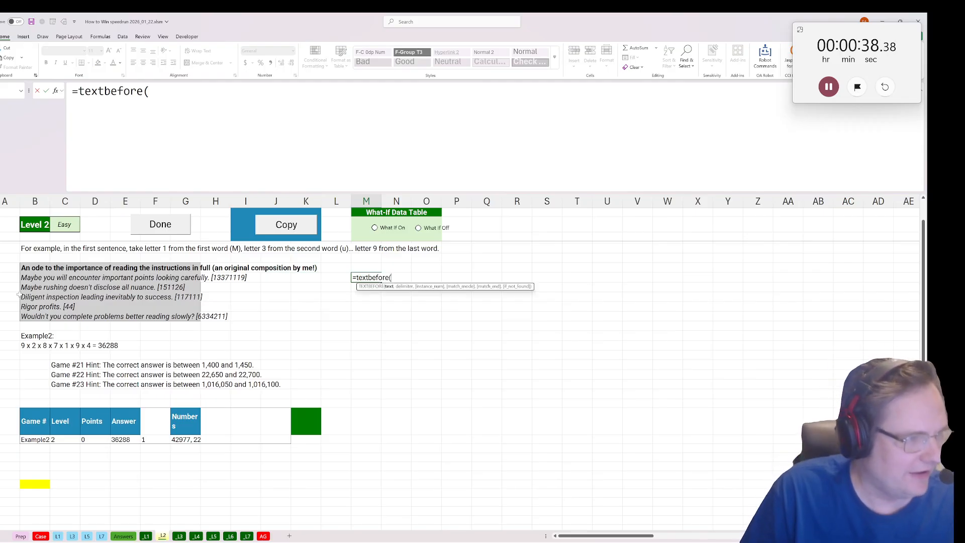
click(36, 278)
text(,)
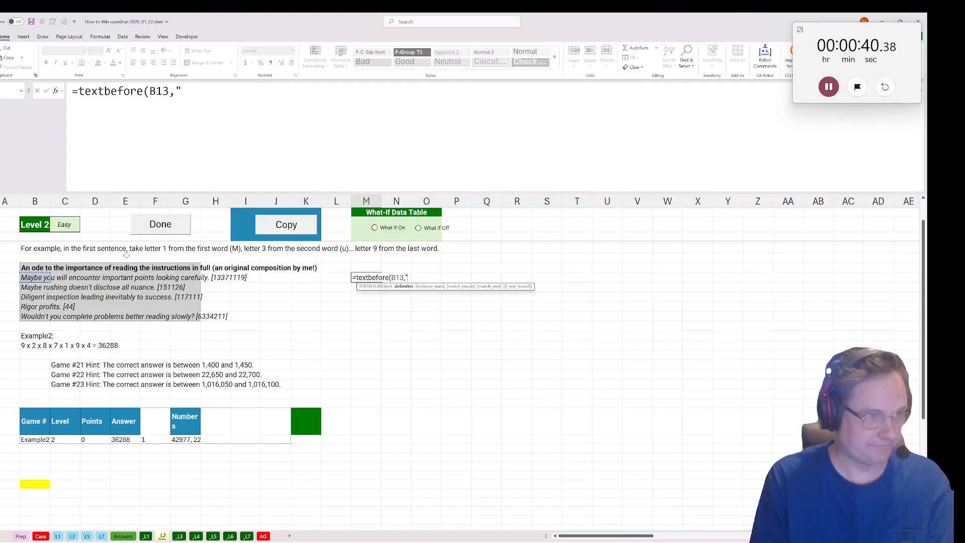
text("."))
key(ctrl+Return)
Copy the TEXTBEFORE formula from M13 down to M14:M17 for the remaining poem lines.
key(ctrl+c)
key(Down)
key(ctrl+v)
key(Down)
key(ctrl+v)
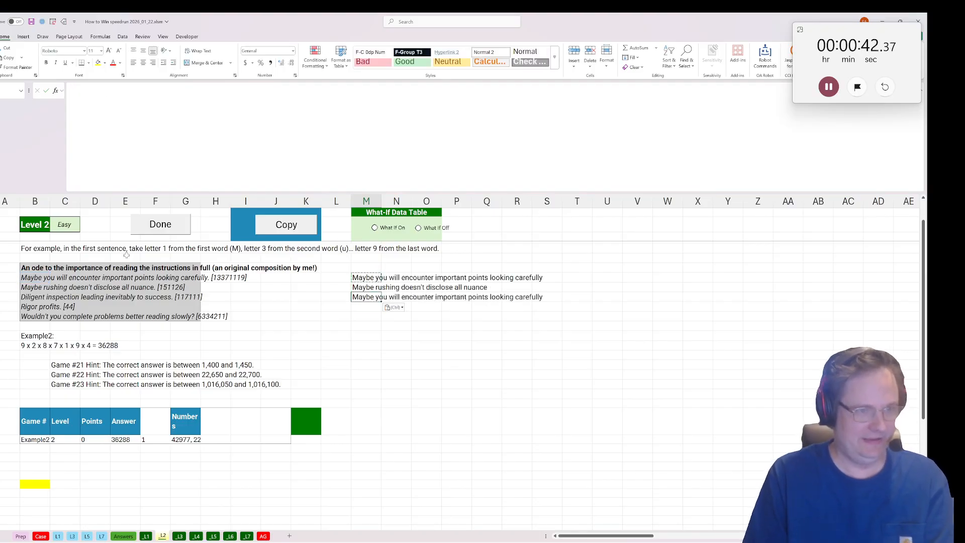
key(Down)
key(ctrl+v)
key(Down)
key(ctrl+v)
Change the delimiter in the M17 TEXTBEFORE formula to "?" for the poem's last line.
key(F2)
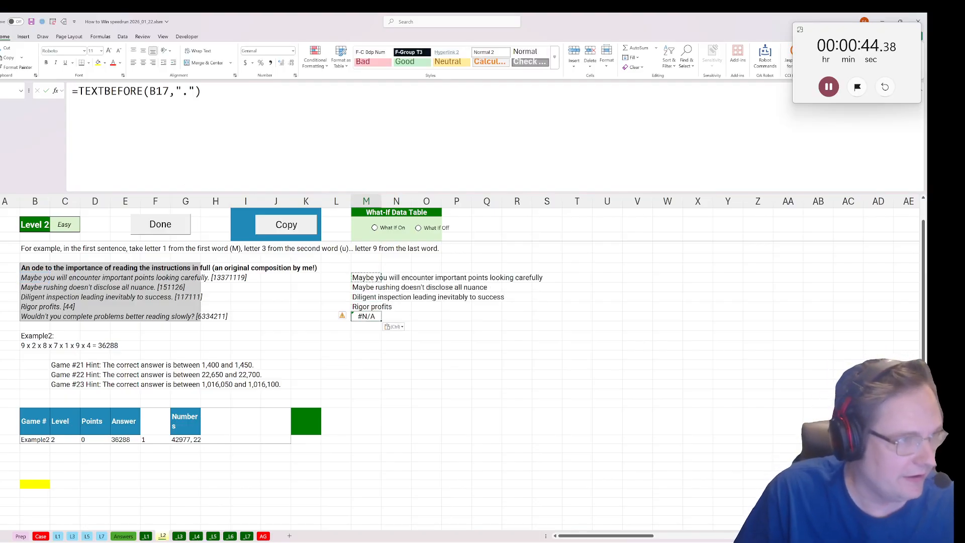
key(shift+Left)
text(?)
key(ctrl+Return)
Enter =only_numbers(B13) in N13 to extract the digits from the first poem line.
key(Up)
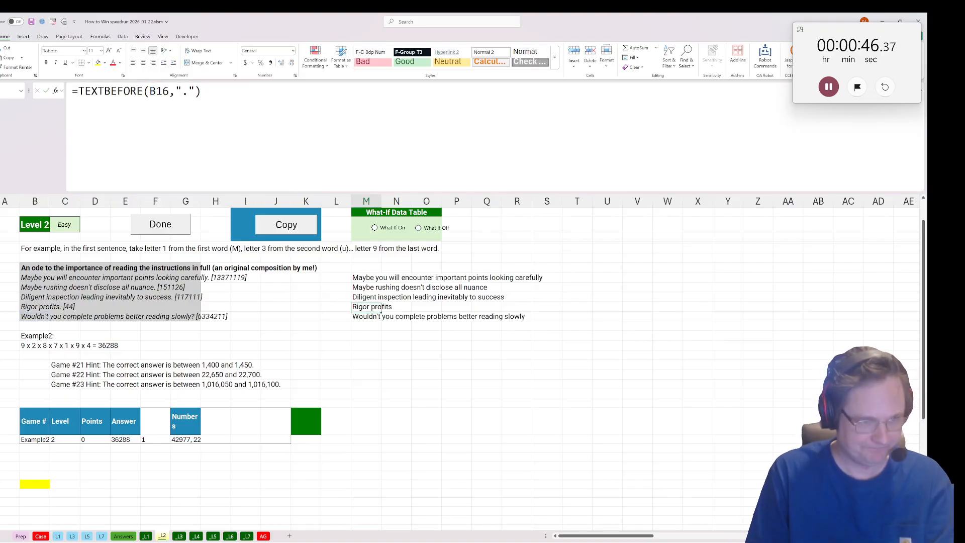
key(Right)
key(Up)
key(Up)
key(Up)
text(=only)
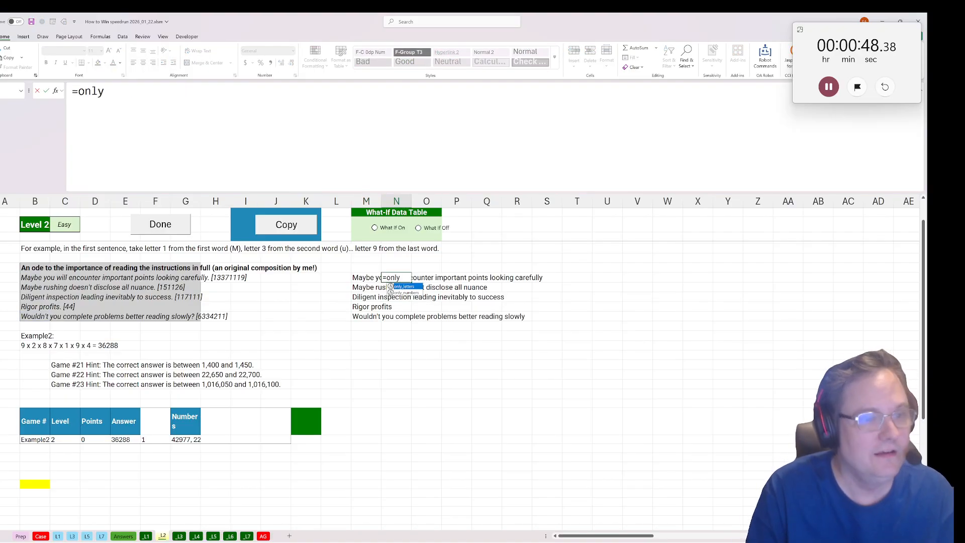
key(Tab)
click(31, 277)
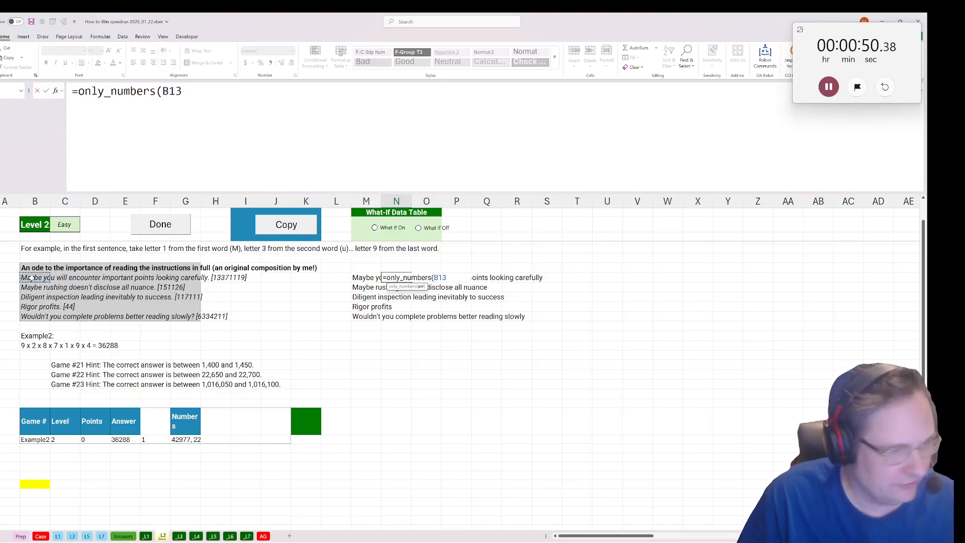
key(ctrl+Return)
Copy the only_numbers formula from N13 down through N17.
key(ctrl+c)
key(shift+Down)
key(shift+Down)
key(shift+Down)
key(shift+Down)
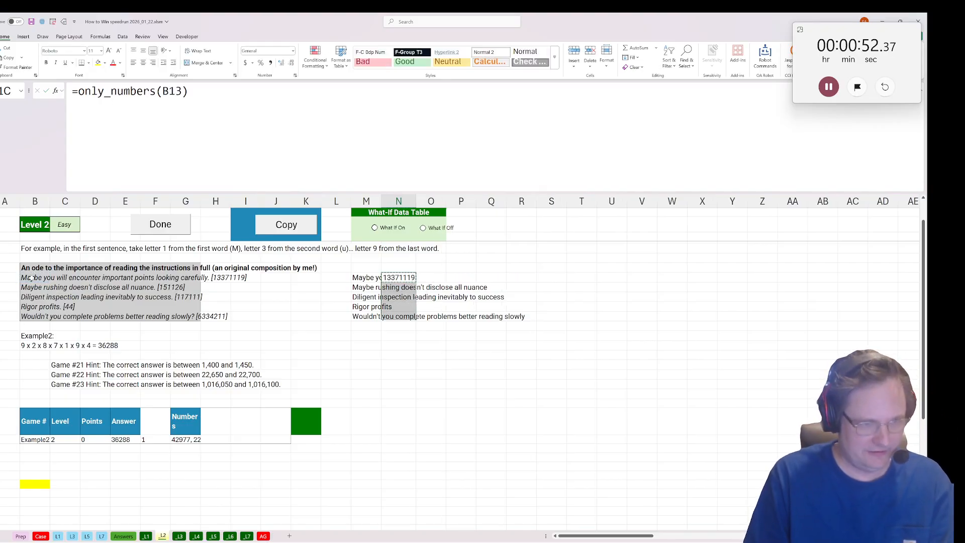
key(ctrl+v)
Begin a formula in P13 with CONCAT and MID that splits the M13 sentence at spaces: =concat(mid(textsplit(M13," ").
click(464, 278)
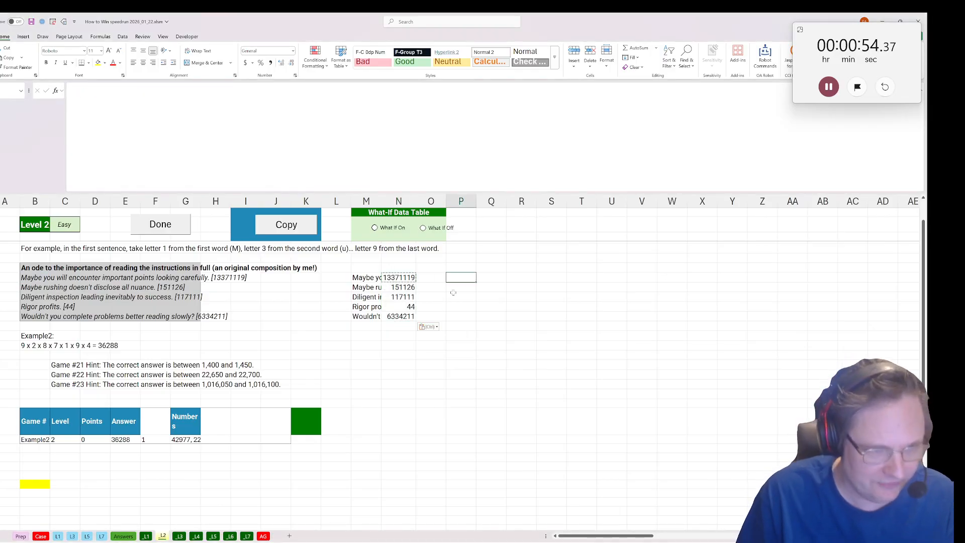
text(=concat)
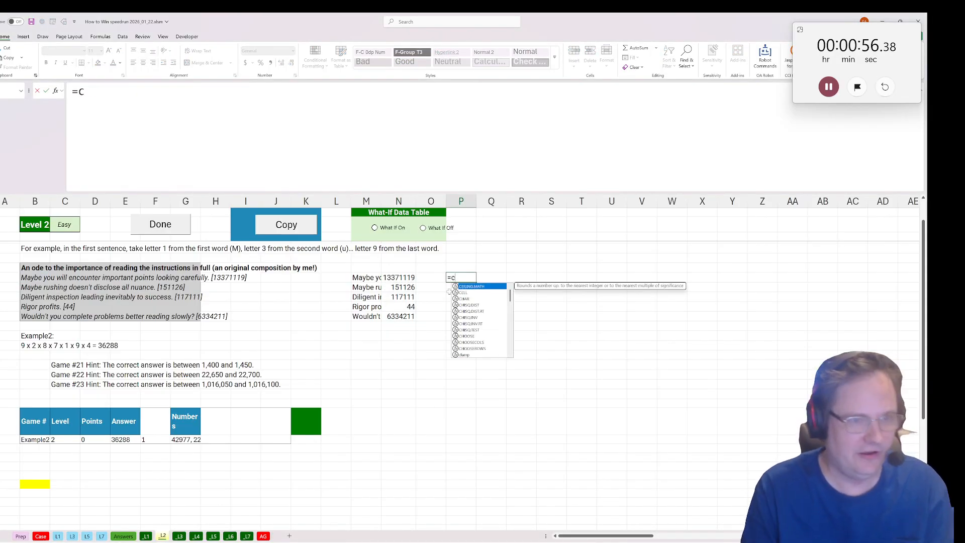
text((mid()
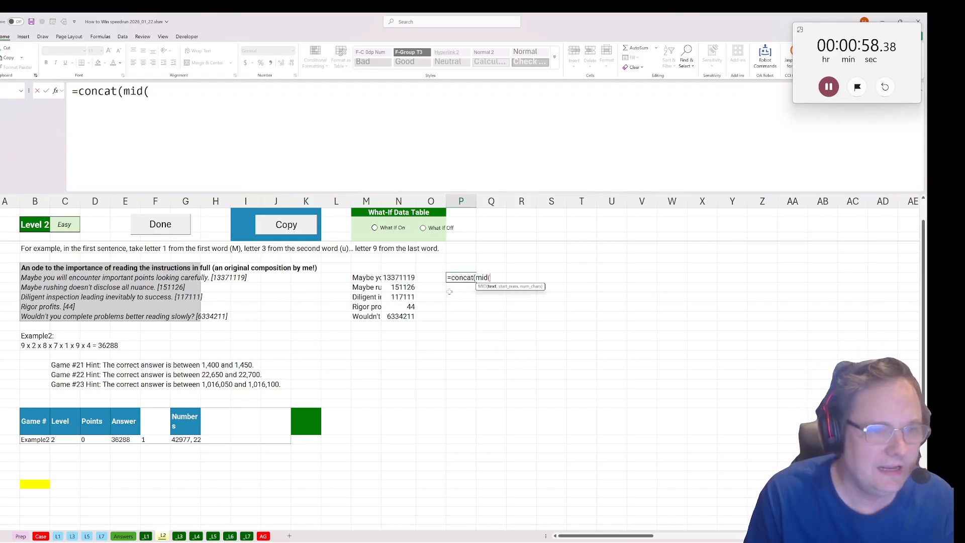
click(372, 277)
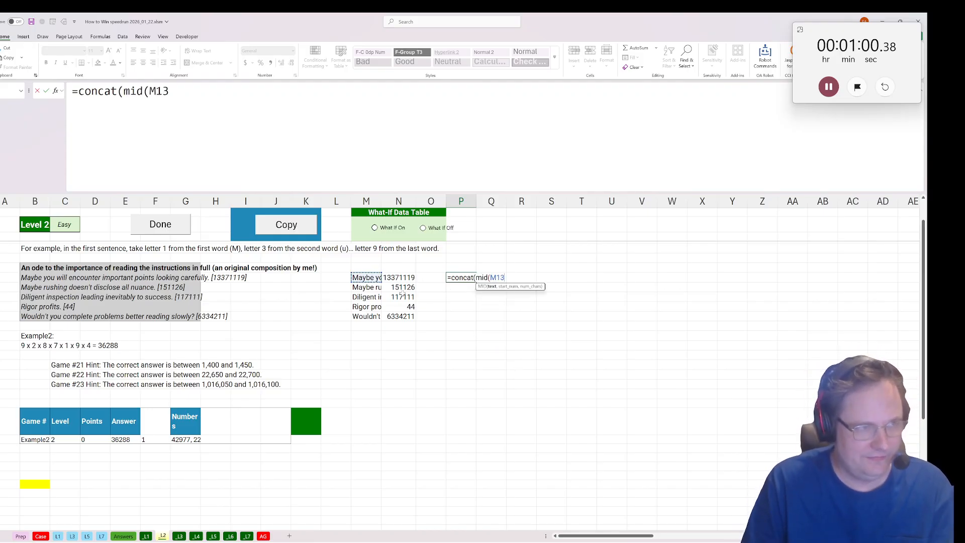
key(BackSpace)
key(BackSpace)
key(BackSpace)
text(textwsp)
key(BackSpace)
key(BackSpace)
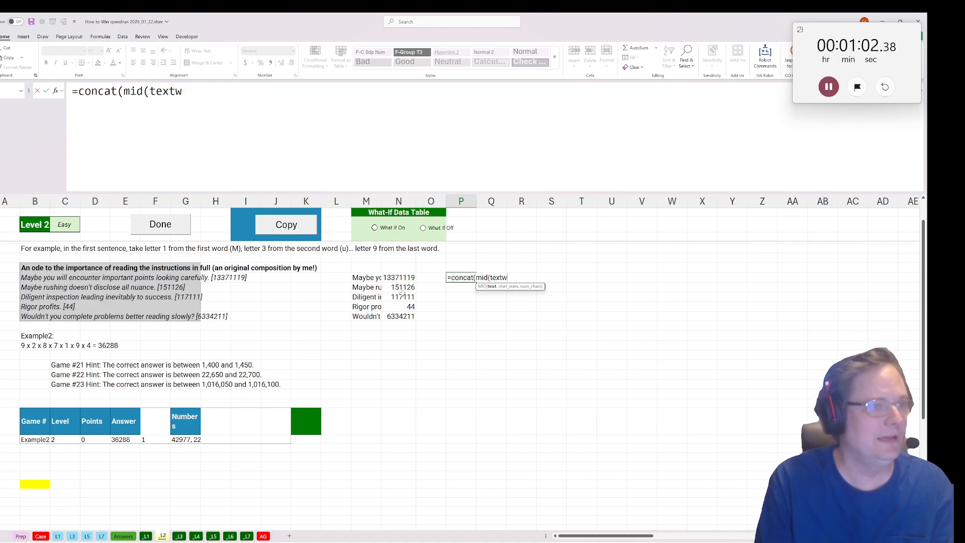
text(split()
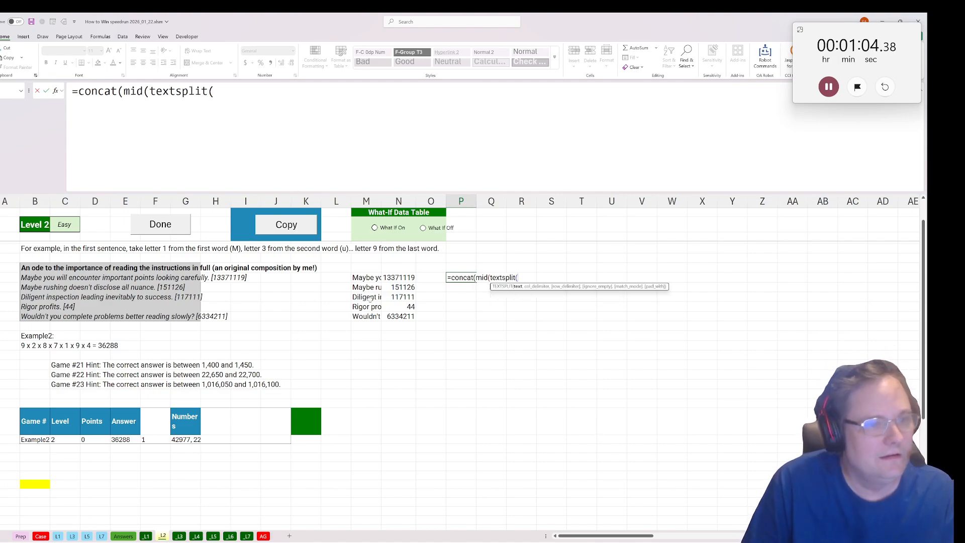
click(369, 284)
click(366, 275)
text(,")
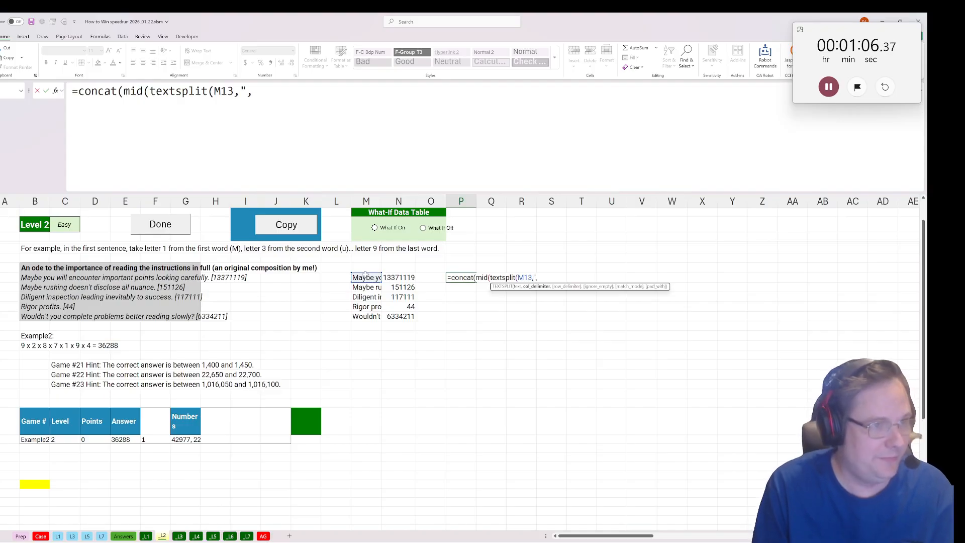
text( "))
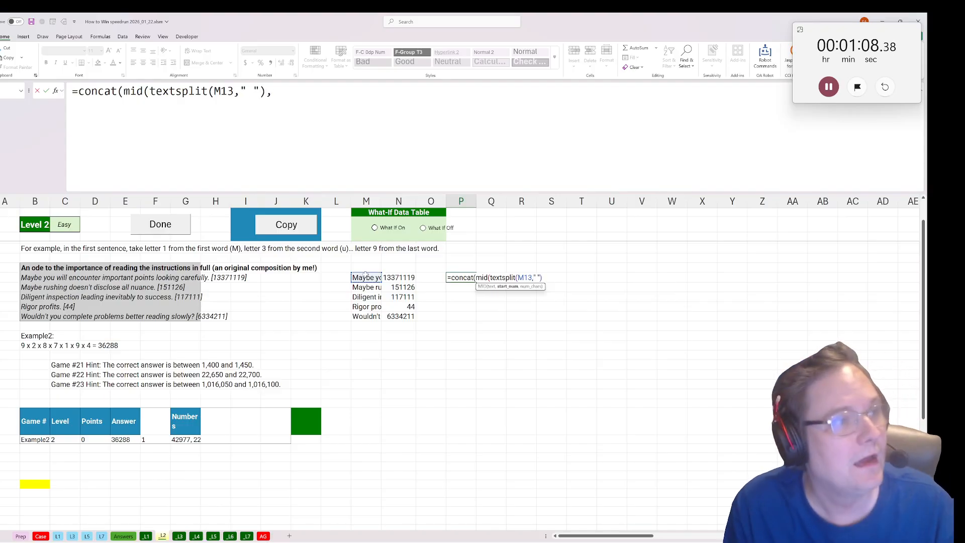
text(,s)
Complete the P13 formula with torow(str2arr(N13)) as the start positions and 1 as the character count.
key(BackSpace)
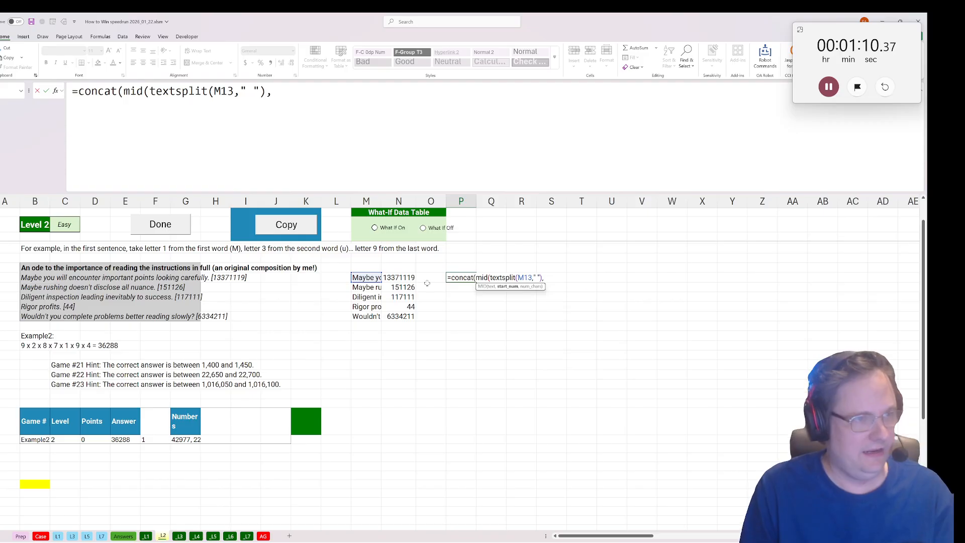
text(torow(str2arr()
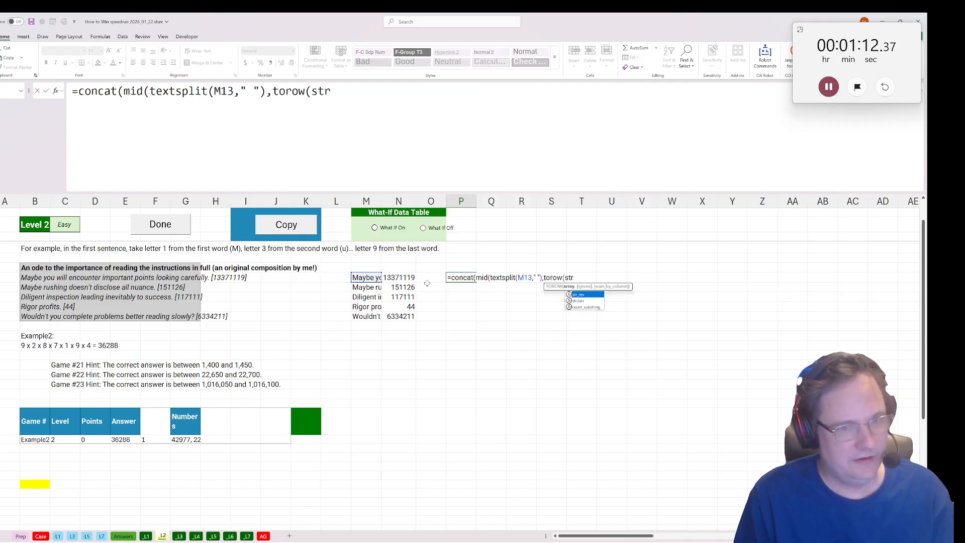
click(402, 277)
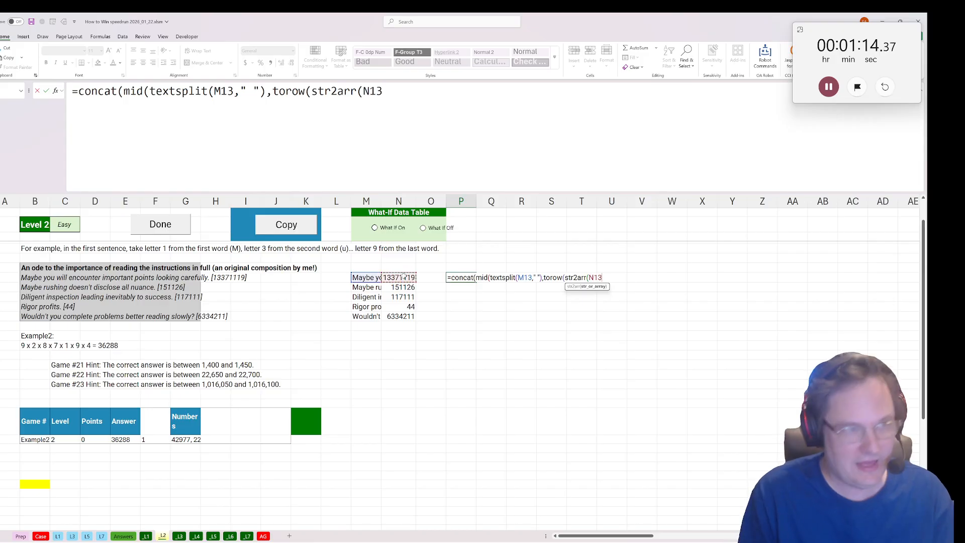
text()),1)))
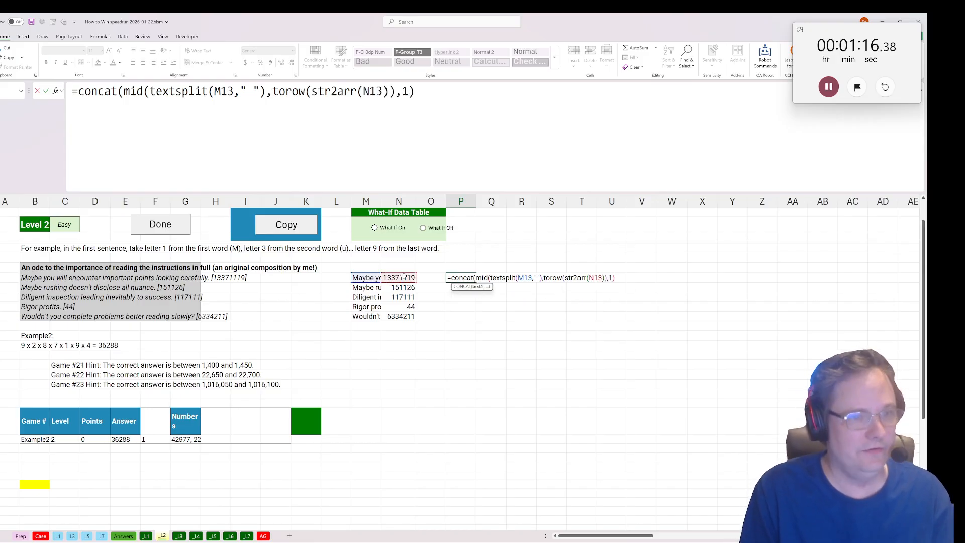
key(ctrl+Return)
Copy the letter-picking formula from P13 down to P14:P17 to decode the remaining words.
key(ctrl+c)
click(457, 289)
key(ctrl+v)
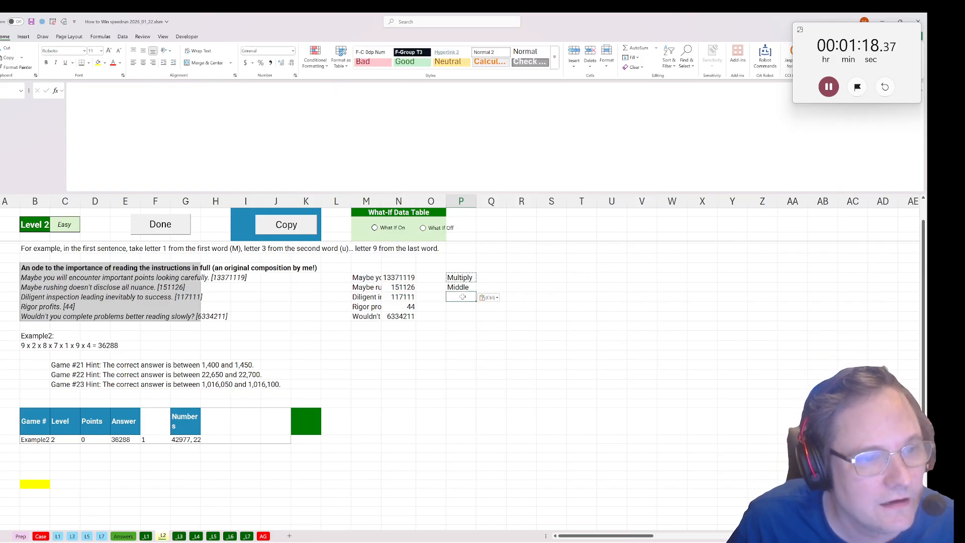
key(Down)
key(ctrl+v)
key(Down)
key(ctrl+v)
key(Down)
key(ctrl+v)
Split the Numbers text in G28 into separate rows starting in K28 with =TEXTSPLIT(G28,,", ").
click(308, 416)
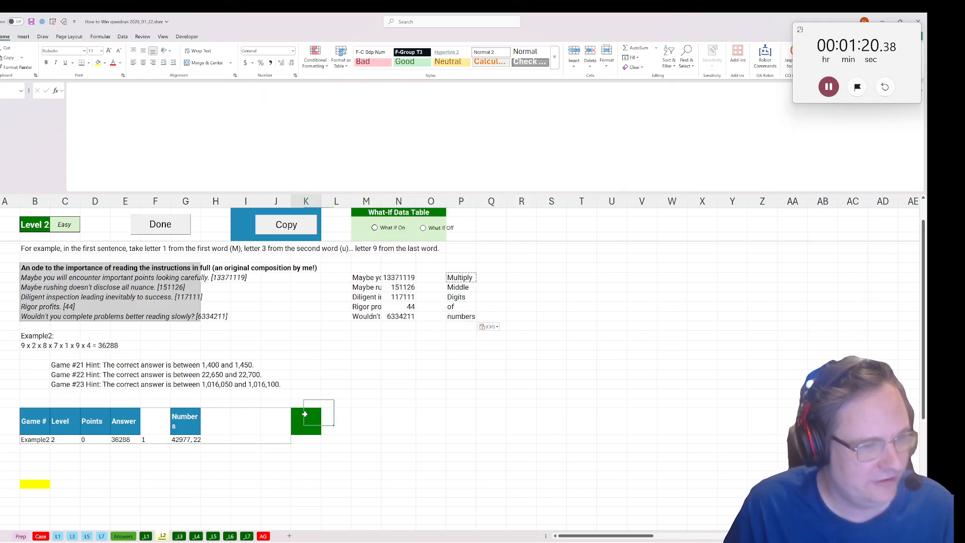
key(Down)
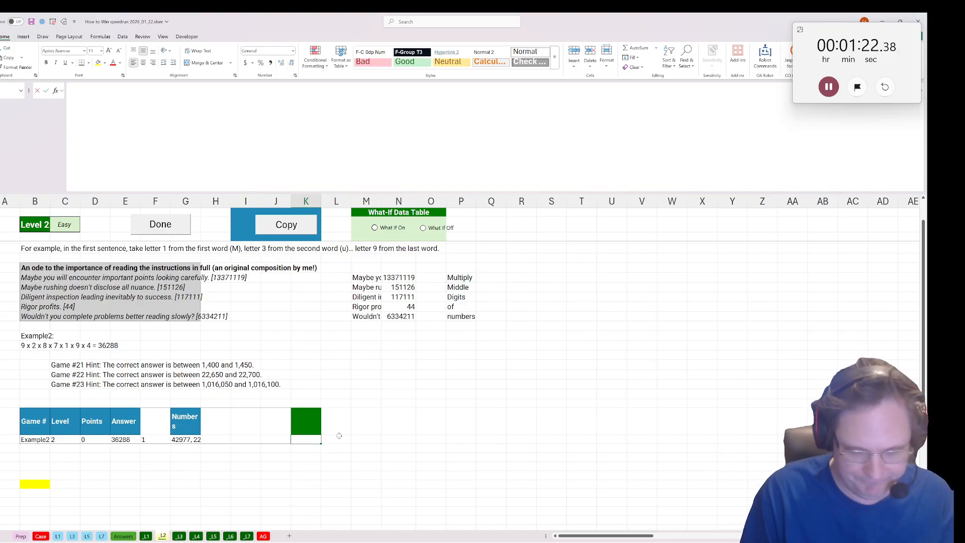
text(=)
text(text)
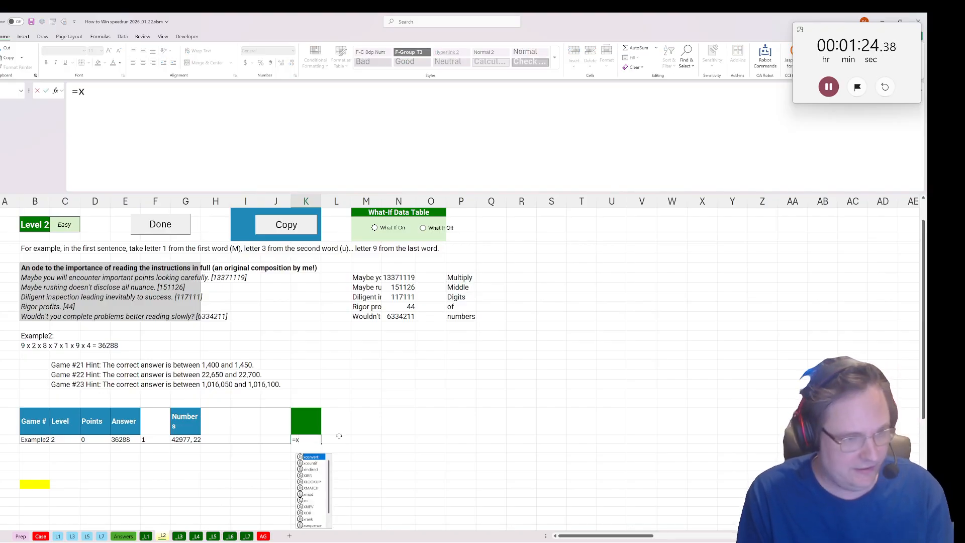
text(split()
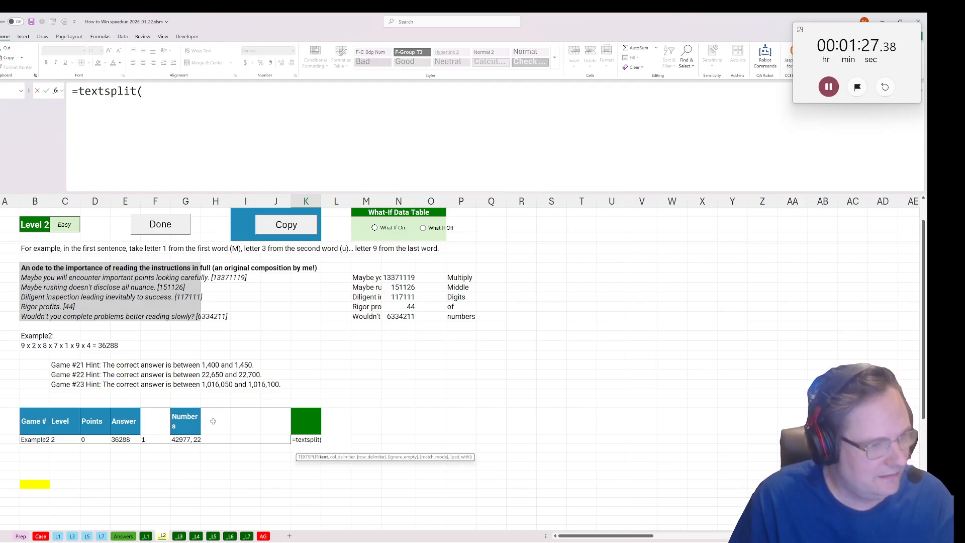
click(193, 446)
click(193, 439)
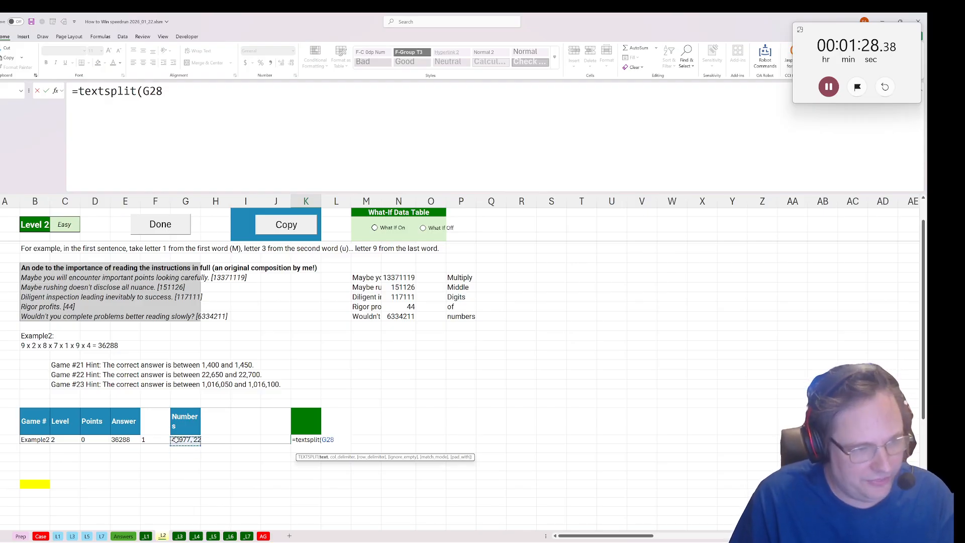
text(,,")
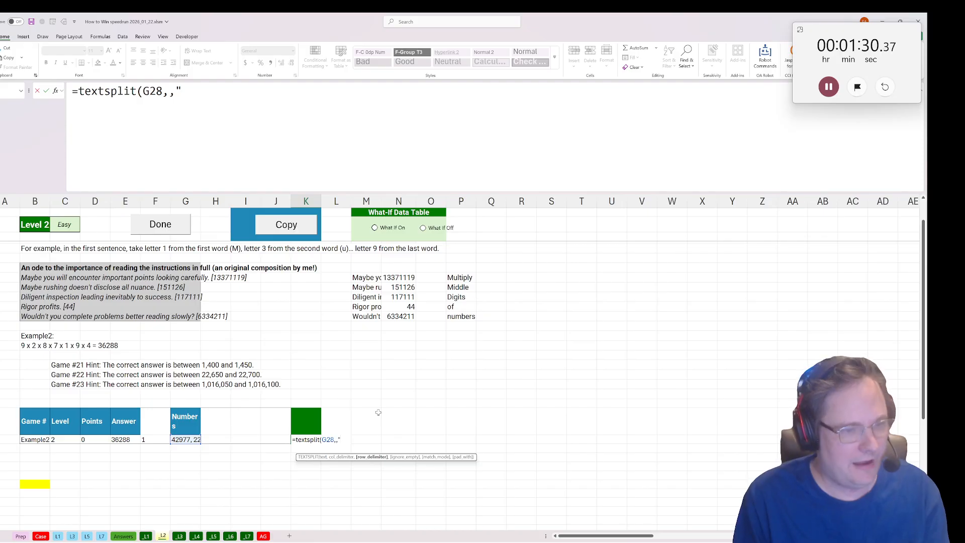
text(, "))
key(ctrl+Return)
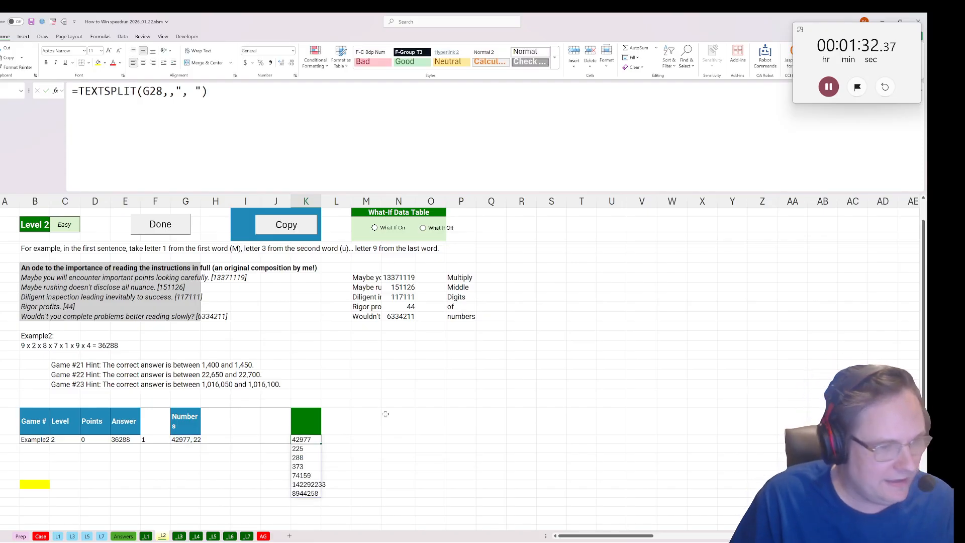
Calculate each number's digit count with =LEN(K28) in L28 and copy the formula down the column.
click(336, 441)
text(=len()
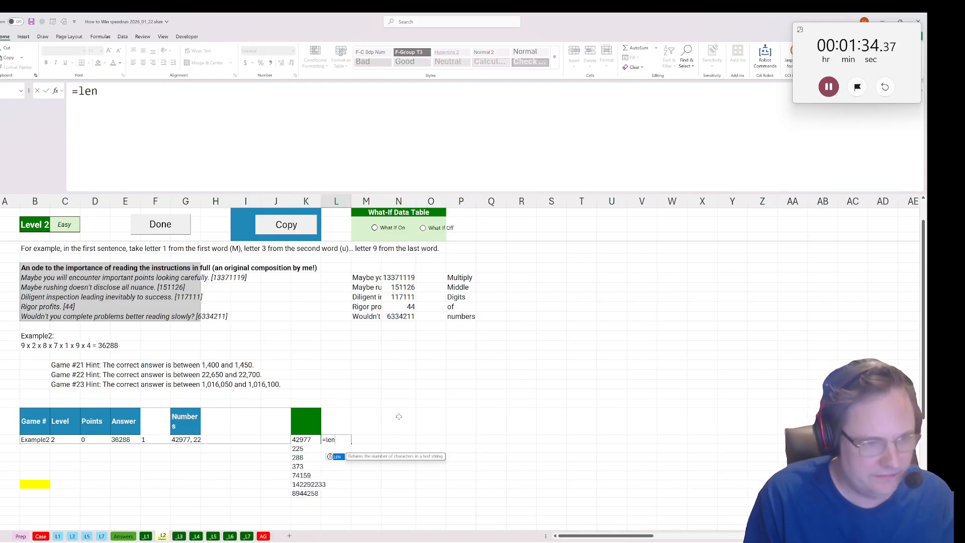
click(304, 440)
text())
key(ctrl+Return)
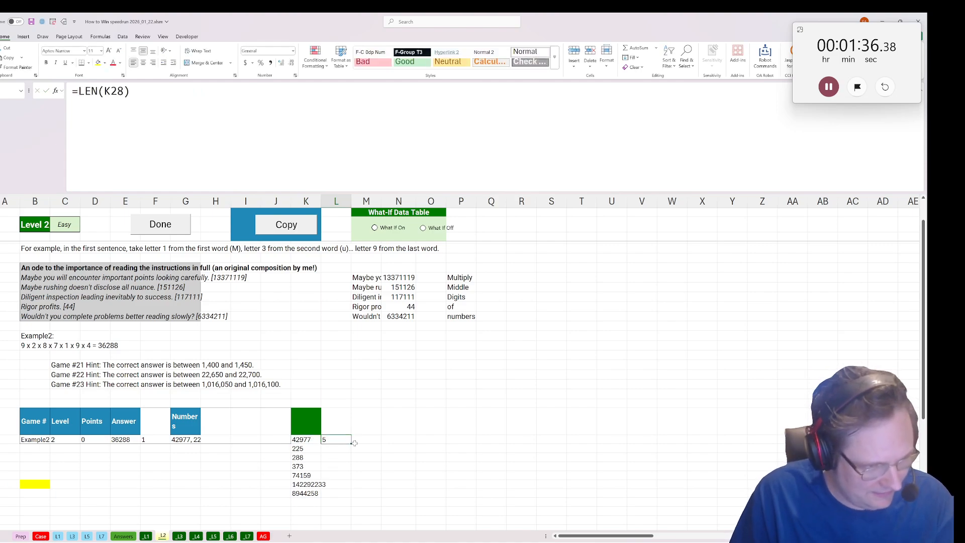
double_click(352, 444)
Begin a MID formula in M28 that takes its text from K28.
scroll(347, 448, down, 2)
scroll(346, 449, down, 2)
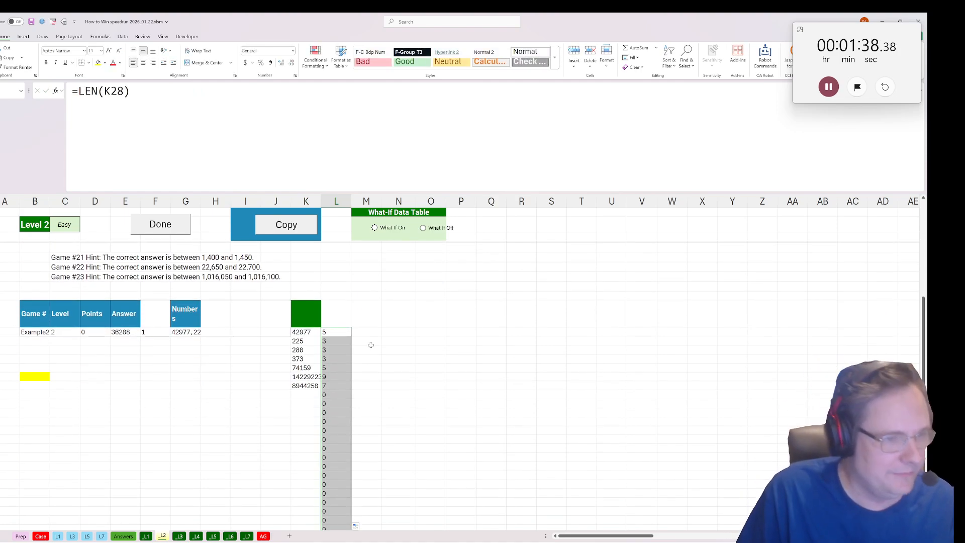
click(370, 324)
click(365, 330)
text(=)
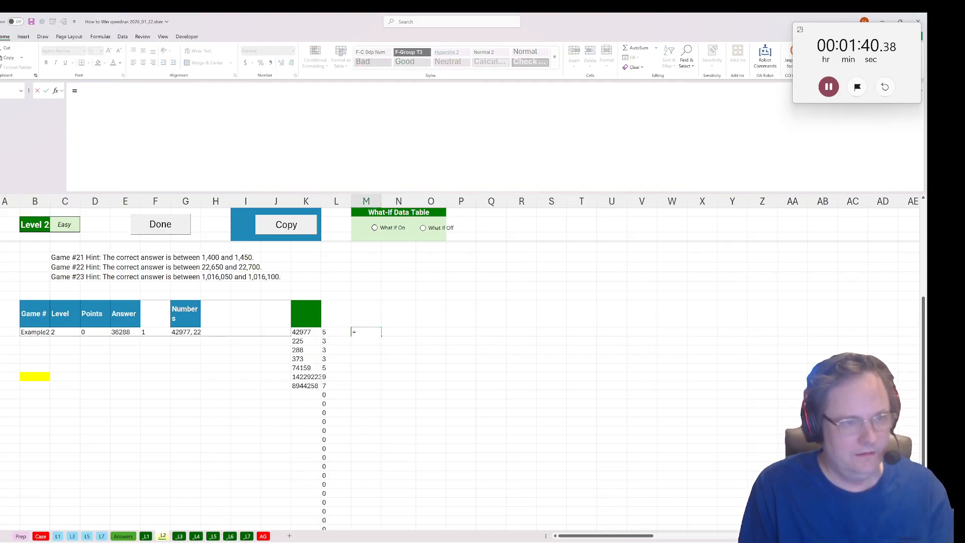
text(mid()
click(293, 335)
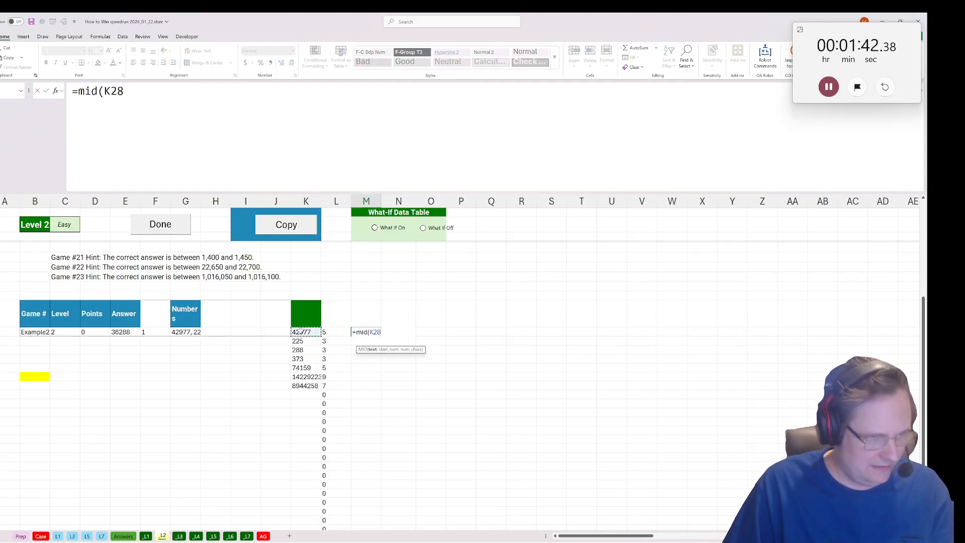
text(,)
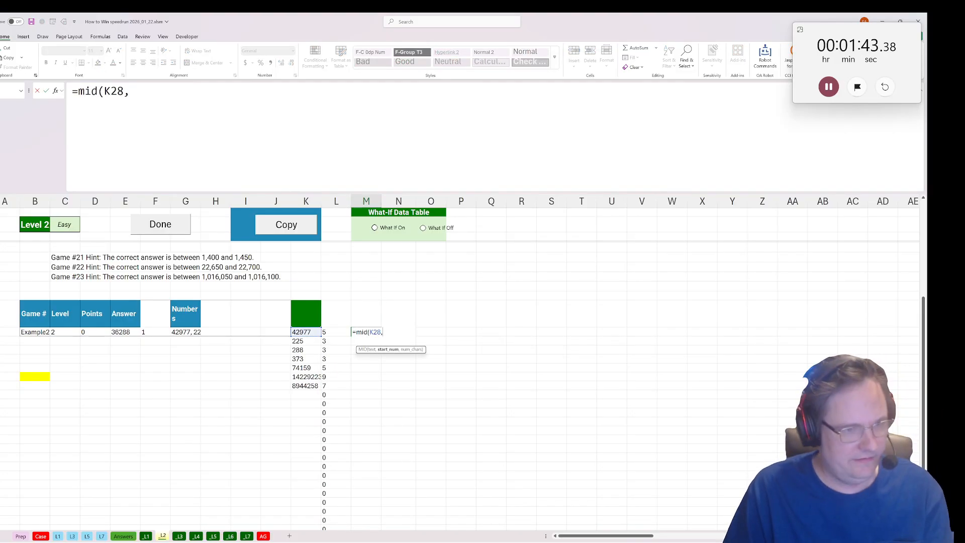
Complete the M28 formula with (L28-1)/2+1 as the start position and 1 as the character count.
click(331, 332)
text(/2))
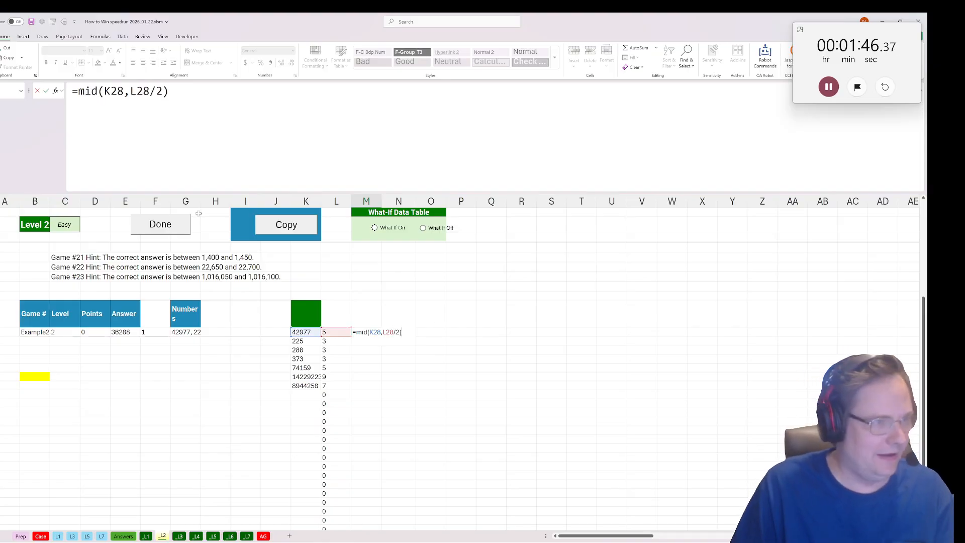
key(BackSpace)
key(BackSpace)
key(BackSpace)
text(-1))
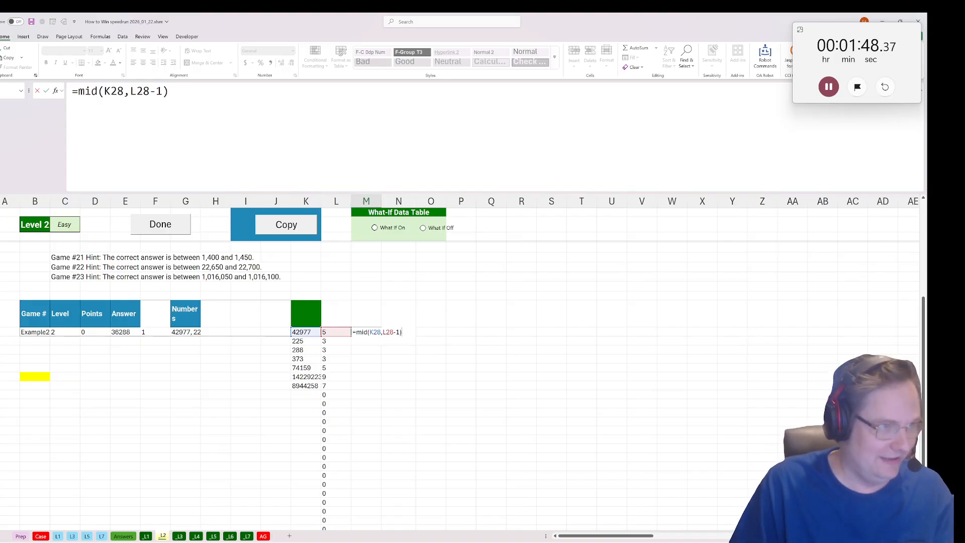
click(134, 91)
text((L28-1))
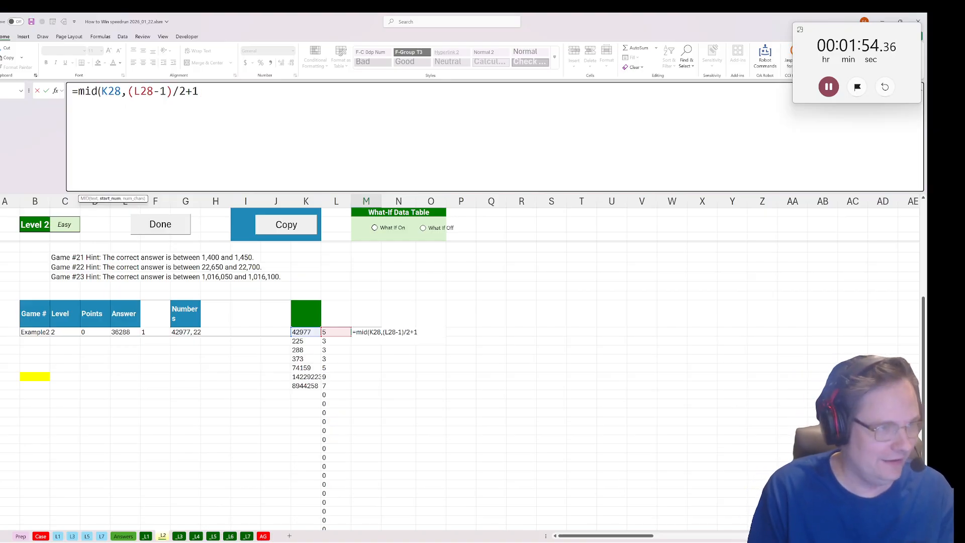
text(/2+1,)
key(BackSpace)
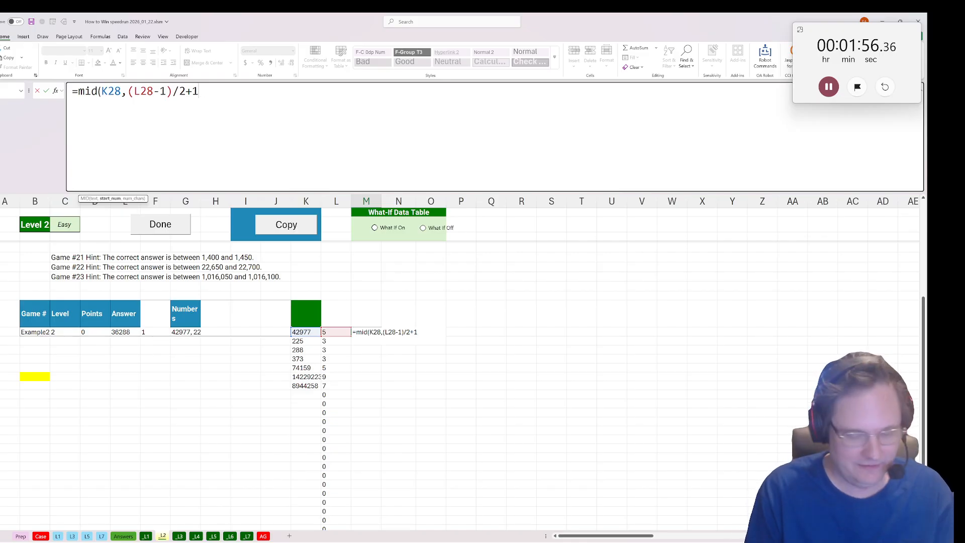
text(,1))
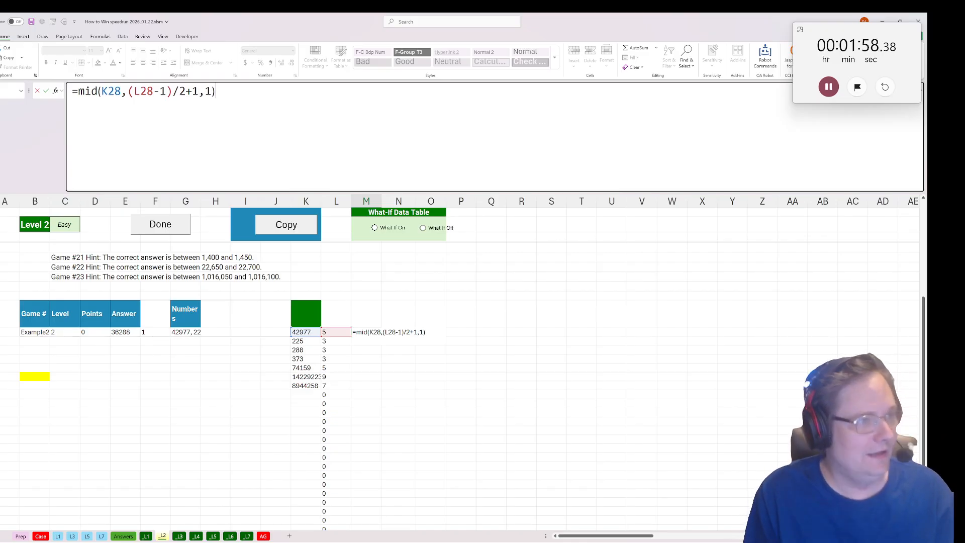
key(ctrl+Return)
Turn the M28 formula into =IFERROR(MID(K28,(L28-1)/2+1,1)*1,1) and copy it down the column.
click(78, 91)
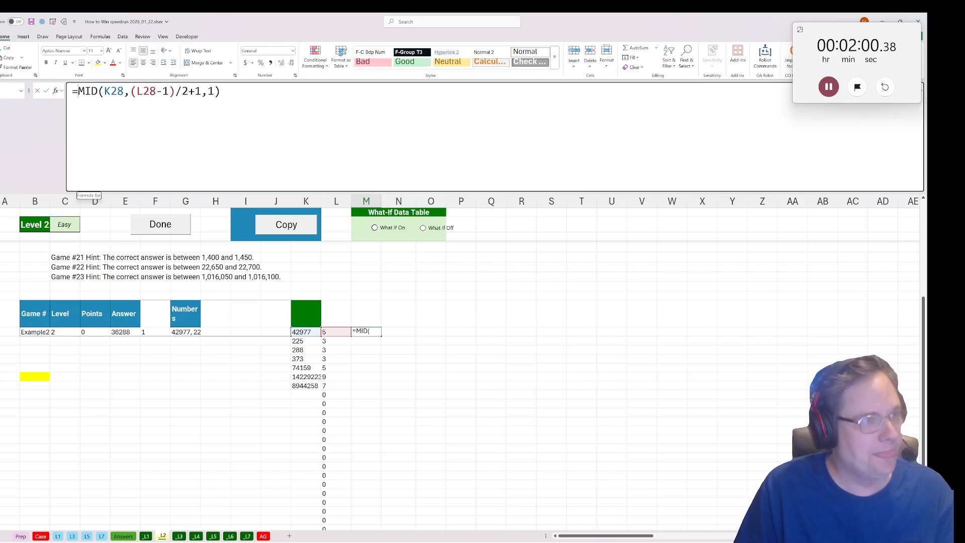
text(iferror()
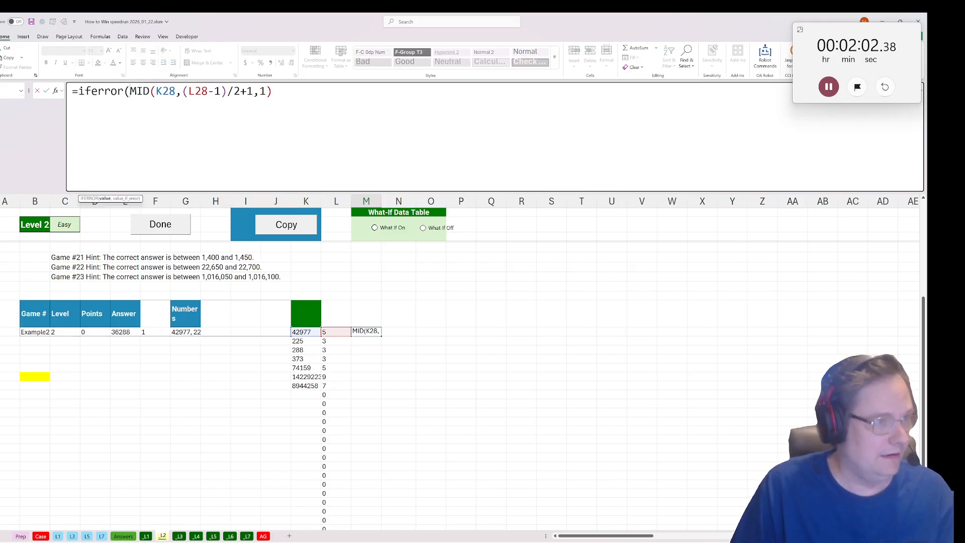
key(End)
text(*1,)
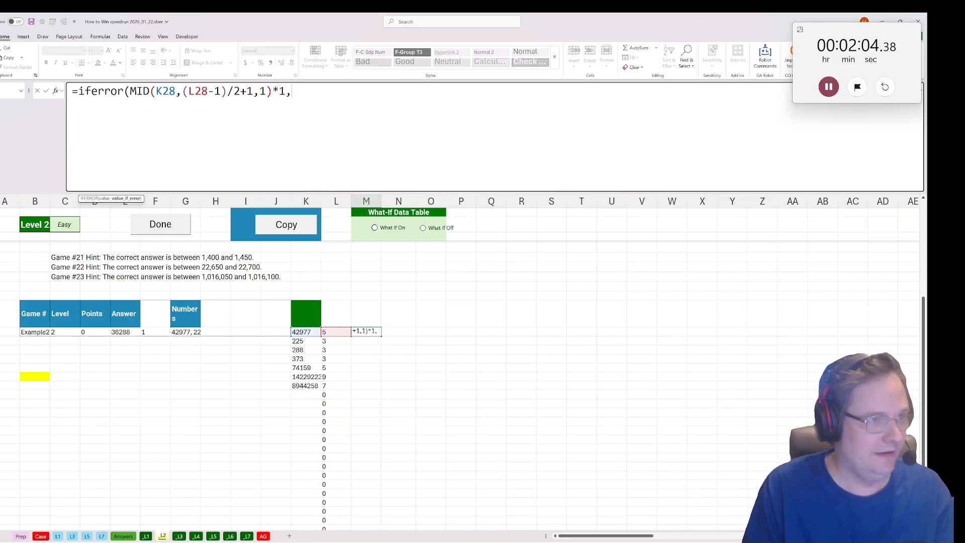
text(1))
key(ctrl+Return)
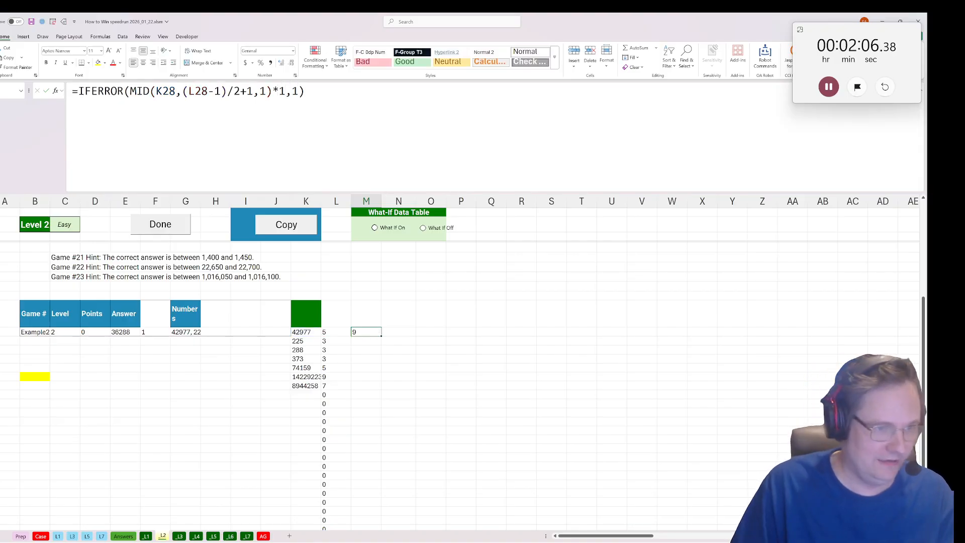
double_click(382, 337)
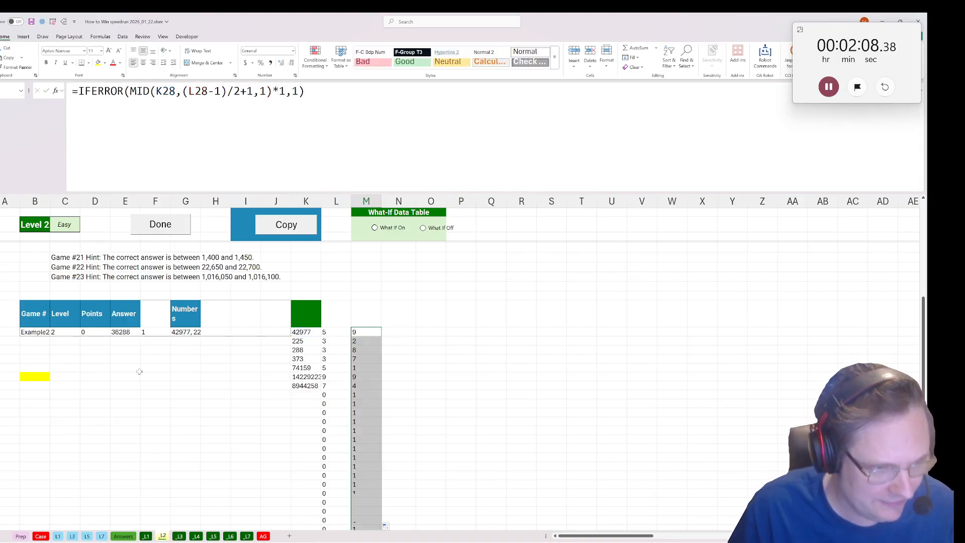
Calculate the answer in the yellow cell B33 with =PRODUCT(M28:M53) and submit Level 2 as done.
click(31, 382)
text(=)
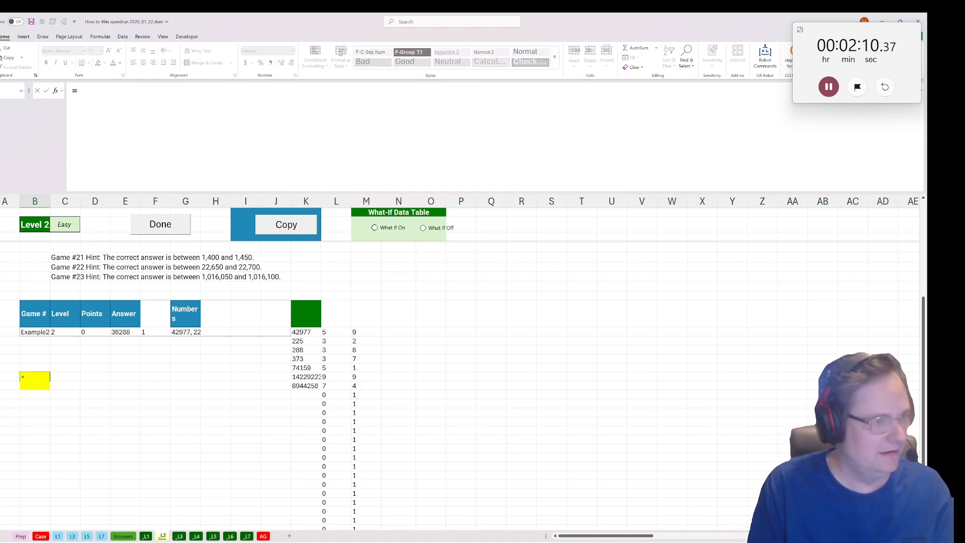
text(prod)
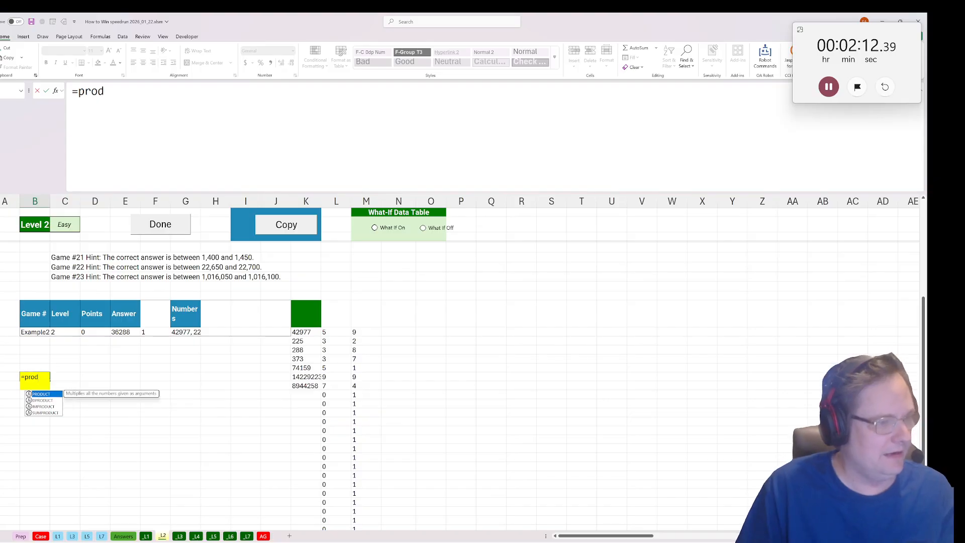
key(Tab)
click(369, 331)
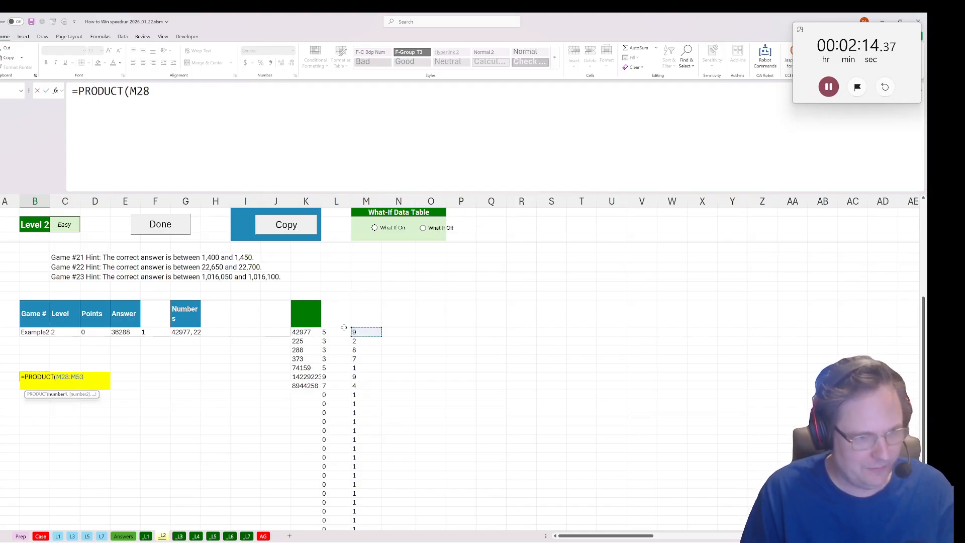
key(ctrl+shift+Down)
text())
key(ctrl+Return)
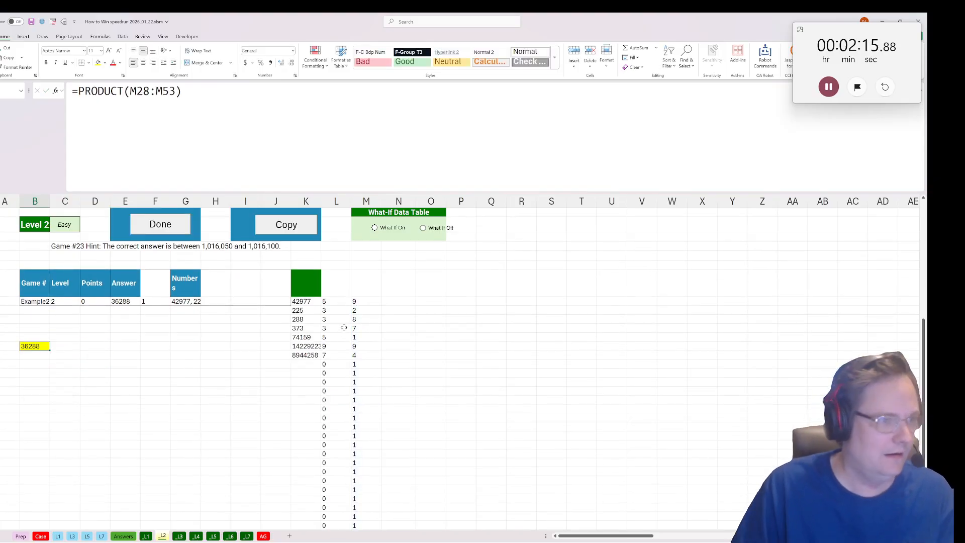
click(161, 224)
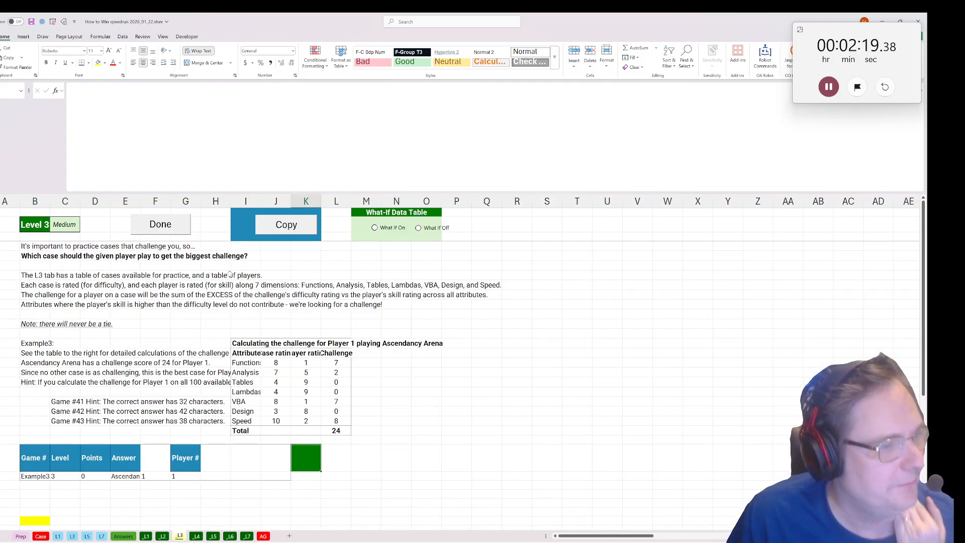
Label cell K28 on the Level 3 sheet "player".
scroll(239, 363, down, 3)
click(304, 394)
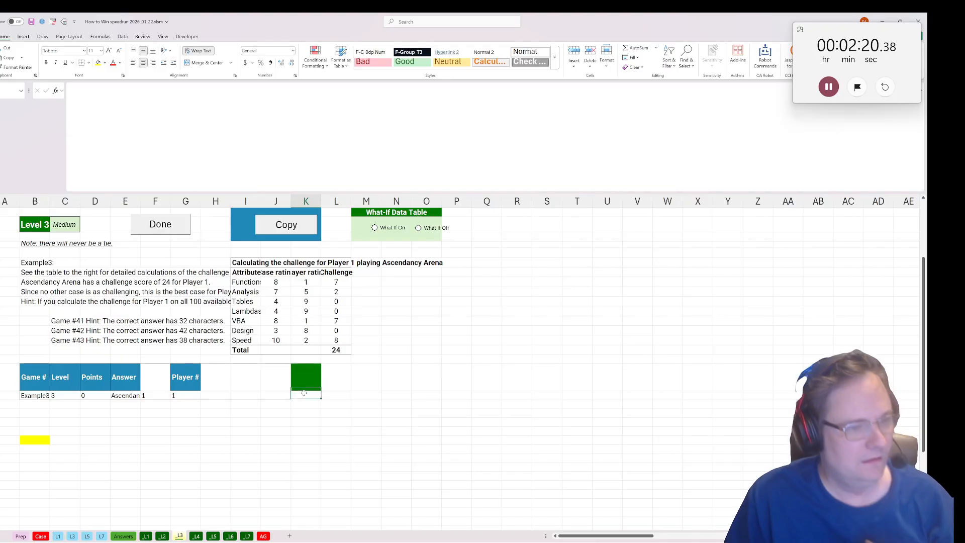
text(=)
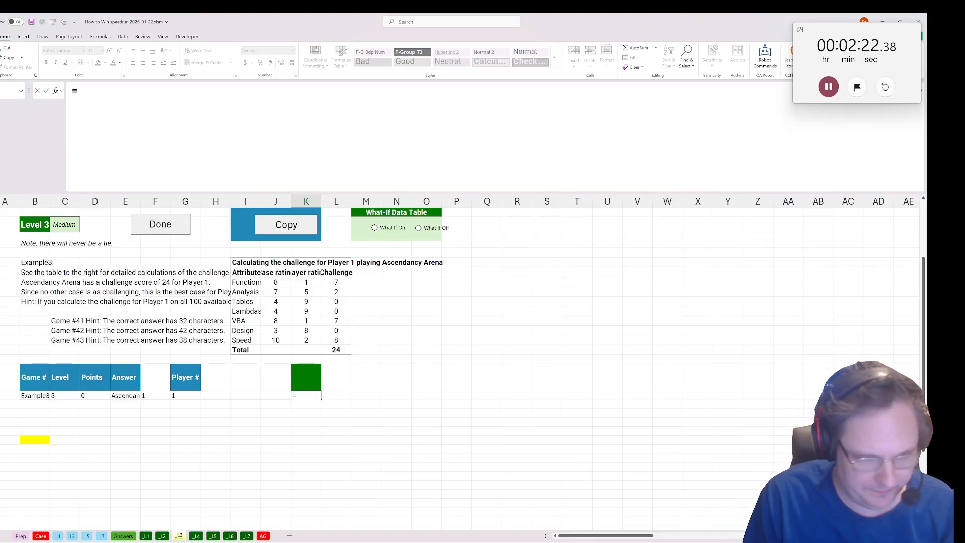
key(BackSpace)
text(player)
key(Tab)
Start an XLOOKUP formula in L28 that looks up G28 in the player numbers 'L3'!L5:L104.
text(=xlooku)
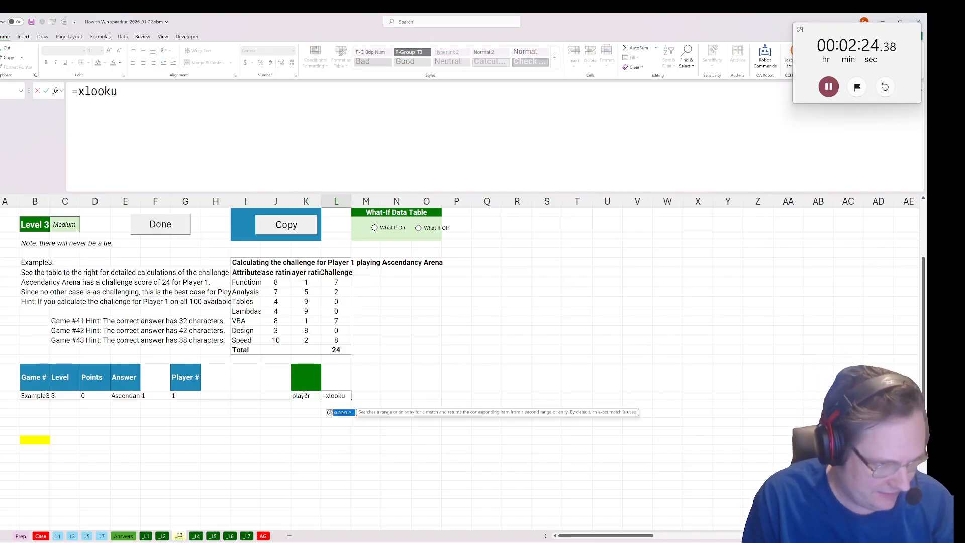
text(p()
click(189, 394)
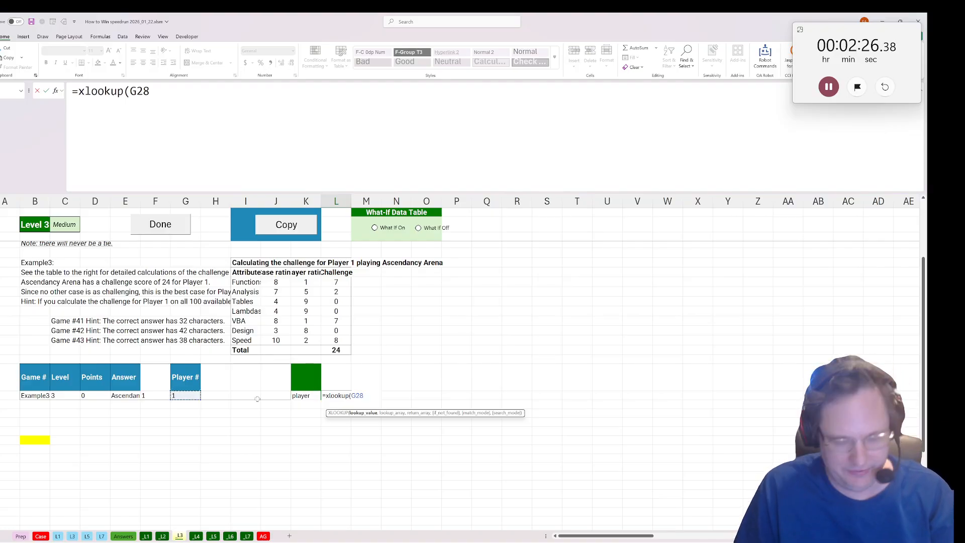
text(,)
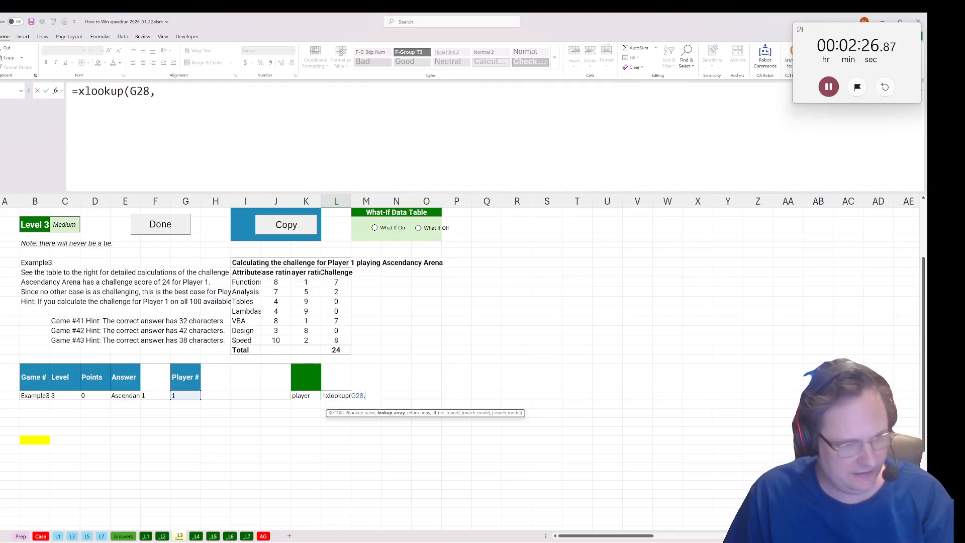
click(72, 536)
click(479, 255)
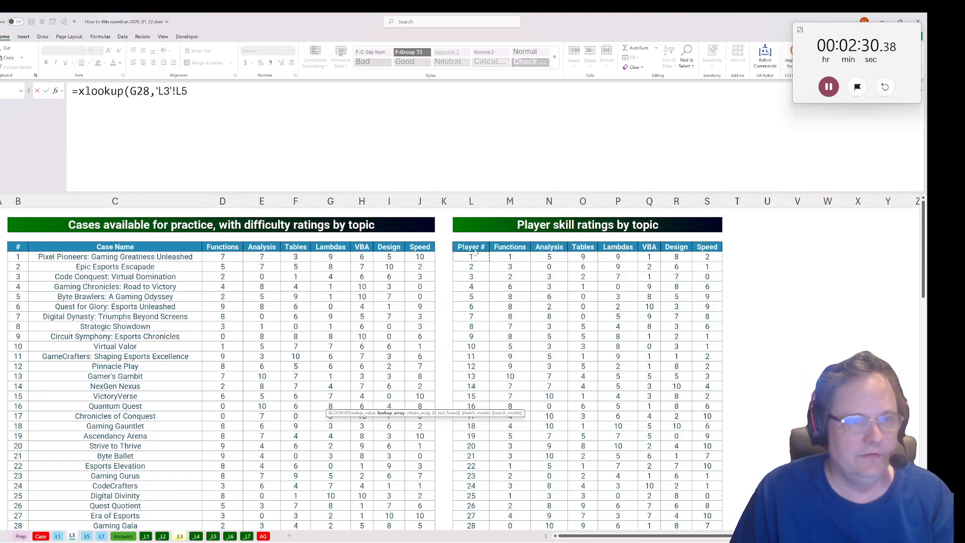
key(ctrl+shift+Down)
text(,)
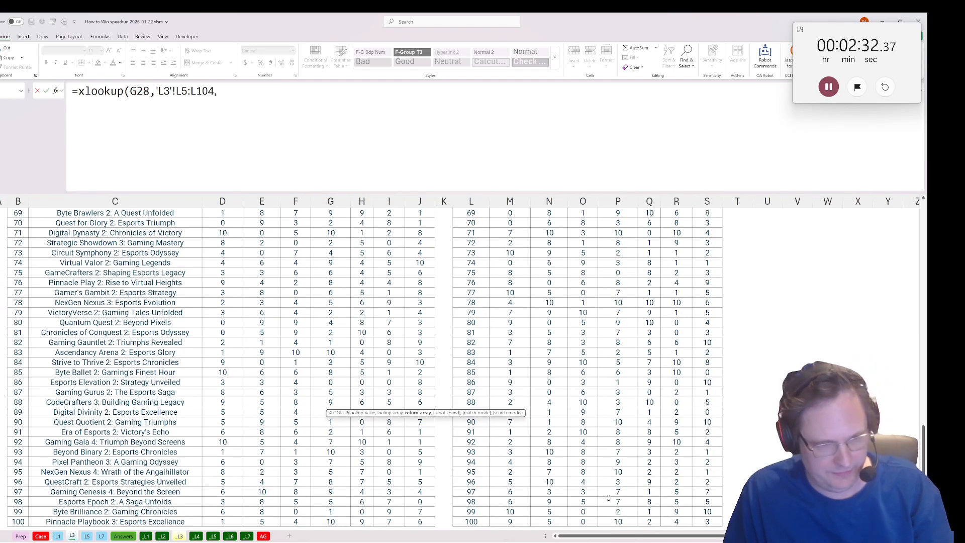
Complete the L28 lookup with the skill ratings 'L3'!M5:S104 as the return array.
click(525, 519)
key(ctrl+shift+Up)
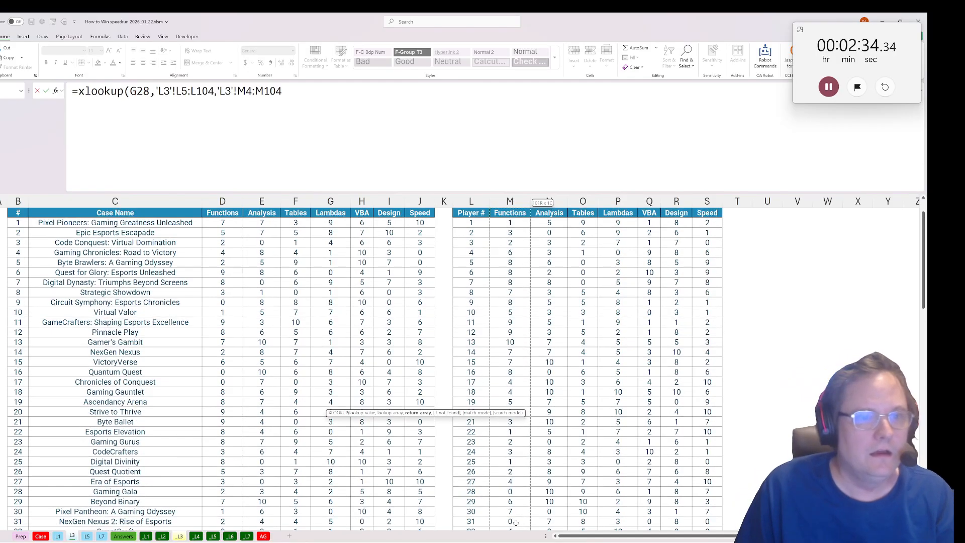
key(shift+Down)
key(ctrl+shift+Right)
key(Return)
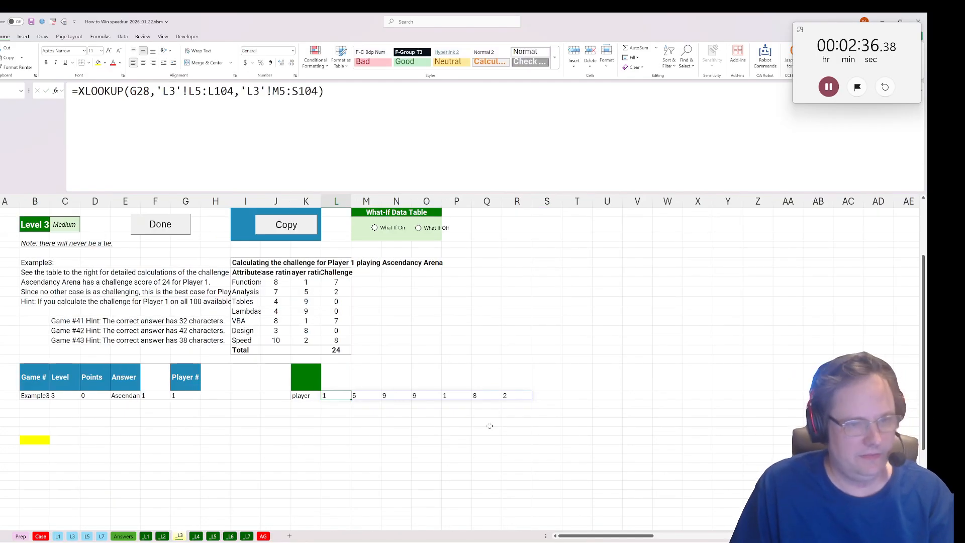
Reference all case names and difficulty ratings in K29 with ='L3'!C5:J104.
key(Left)
click(310, 405)
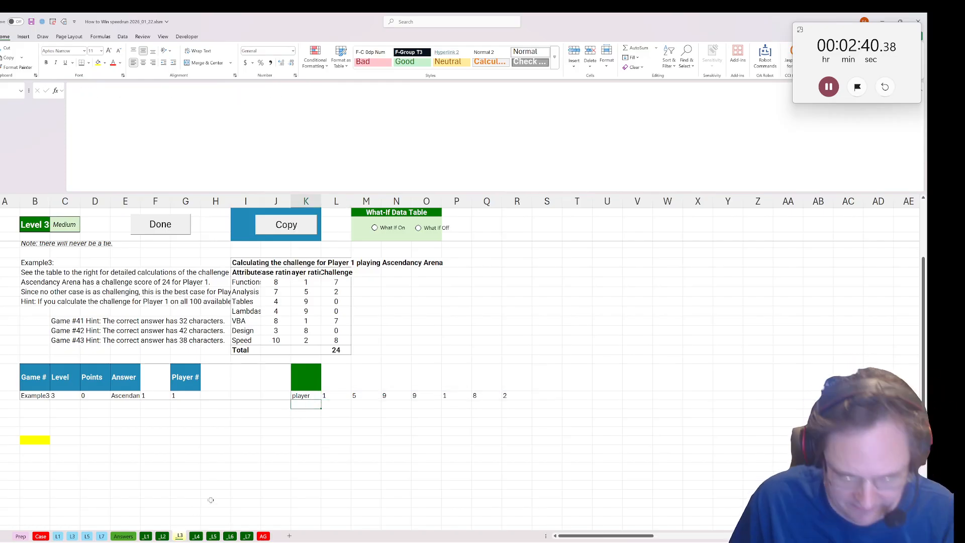
text(=)
click(72, 536)
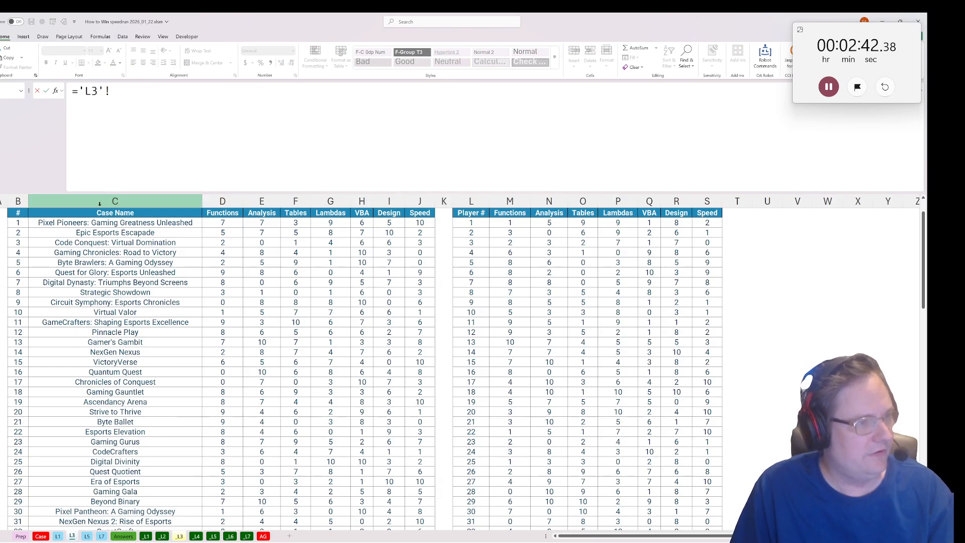
drag(109, 223, 420, 223)
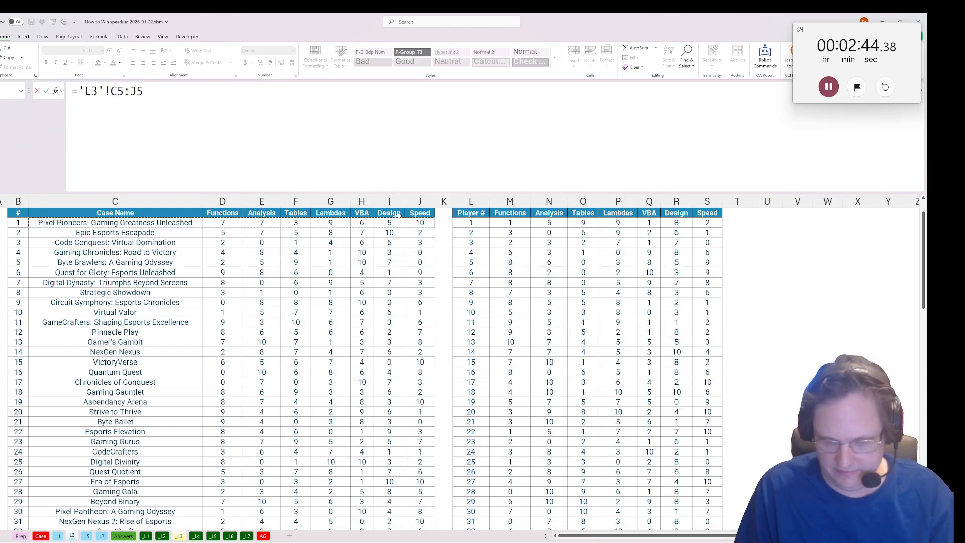
key(ctrl+shift+Down)
key(Return)
scroll(468, 379, down, 1)
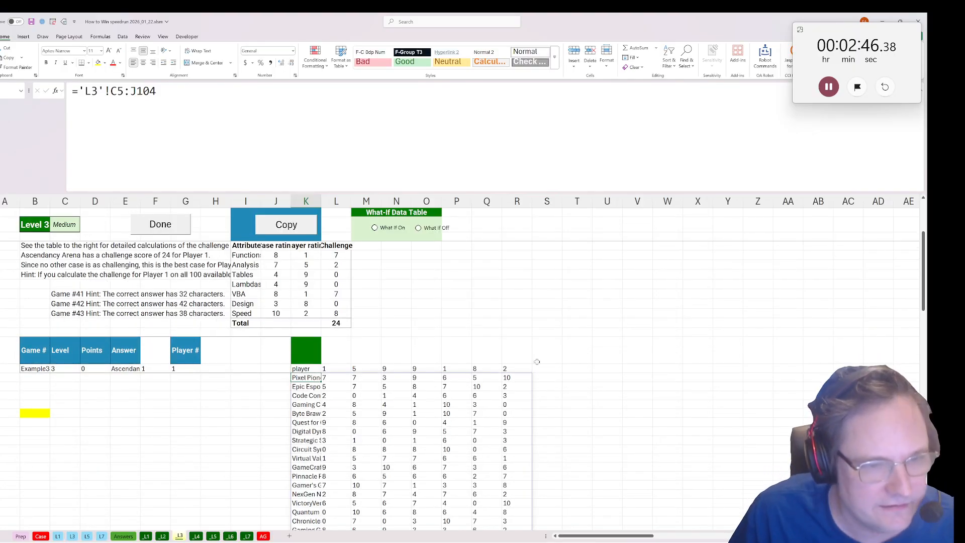
Subtract the player's ratings from the first case's ratings in S29 with =L29:R29-$L$28#.
click(547, 368)
click(552, 377)
text(=)
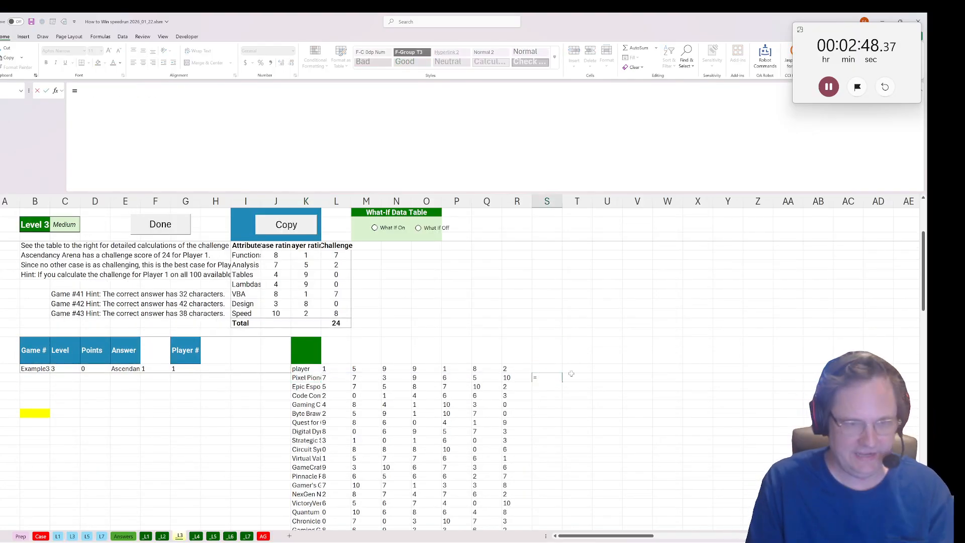
drag(332, 377, 518, 377)
text(-)
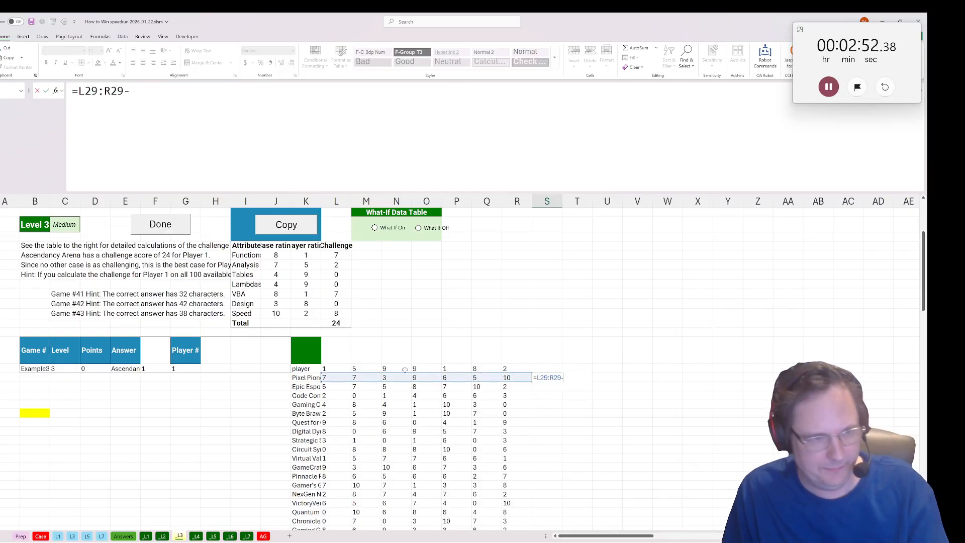
drag(347, 368, 518, 368)
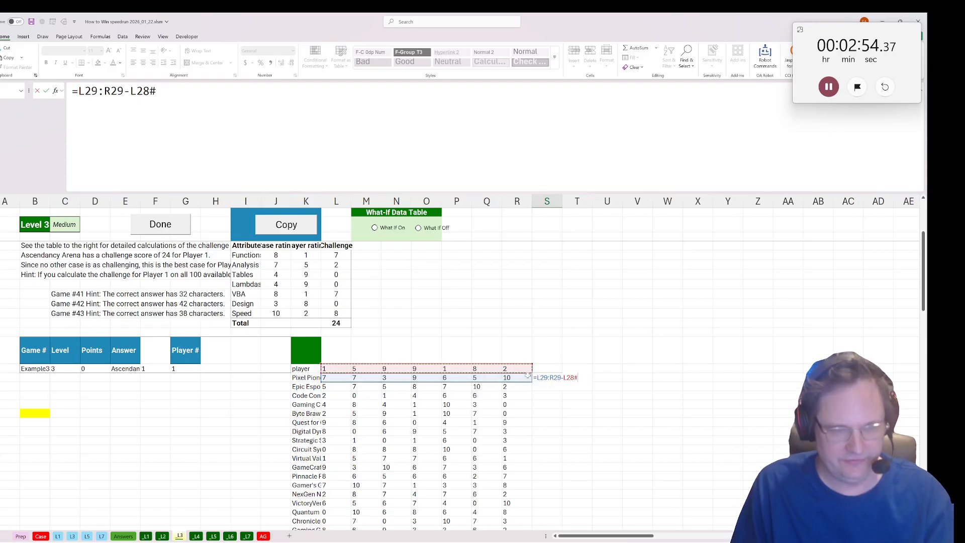
key(F4)
text())
key(Return)
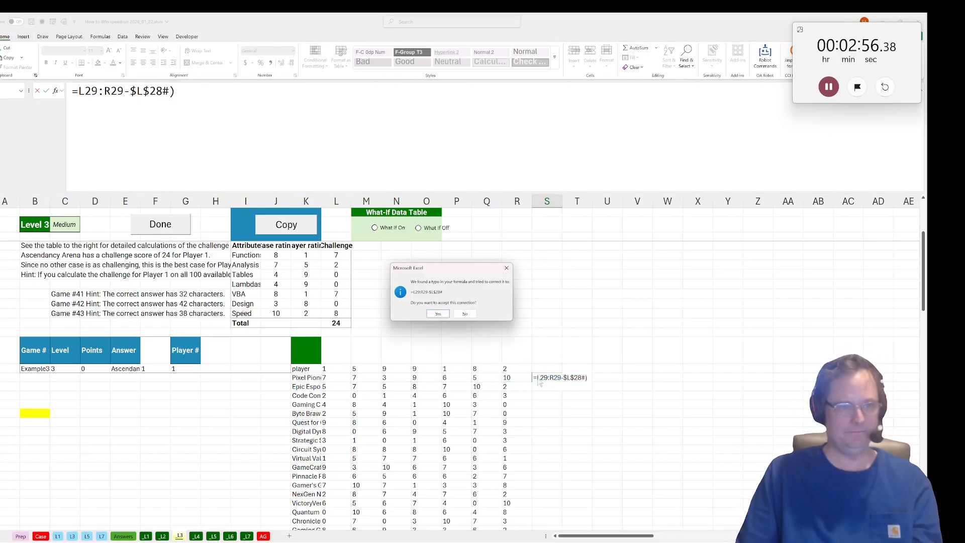
key(Return)
Replace negative differences with zero by turning the S29 formula into =LET(a,L29:R29-$L$28#,IF(a<0,0,a)).
key(F2)
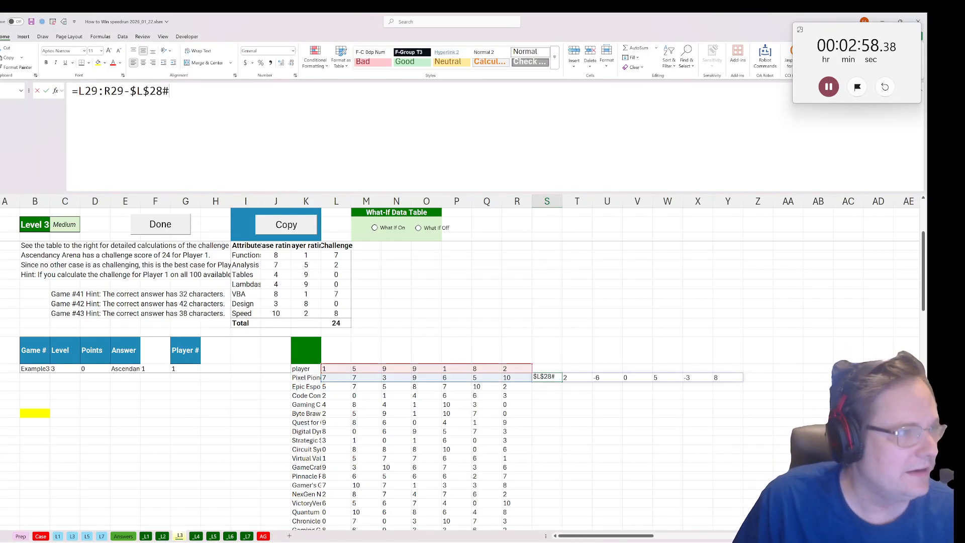
key(Home)
key(Right)
text(LET(a)
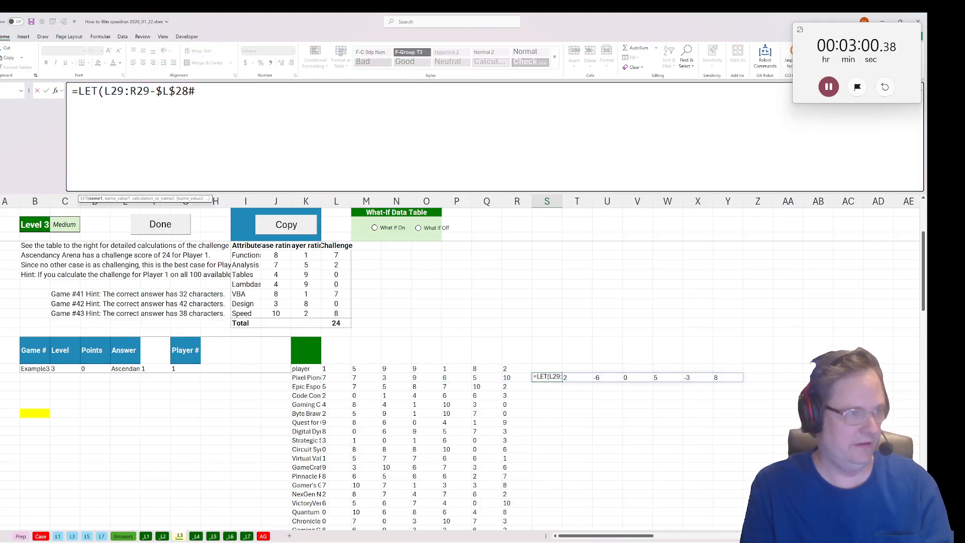
text(,)
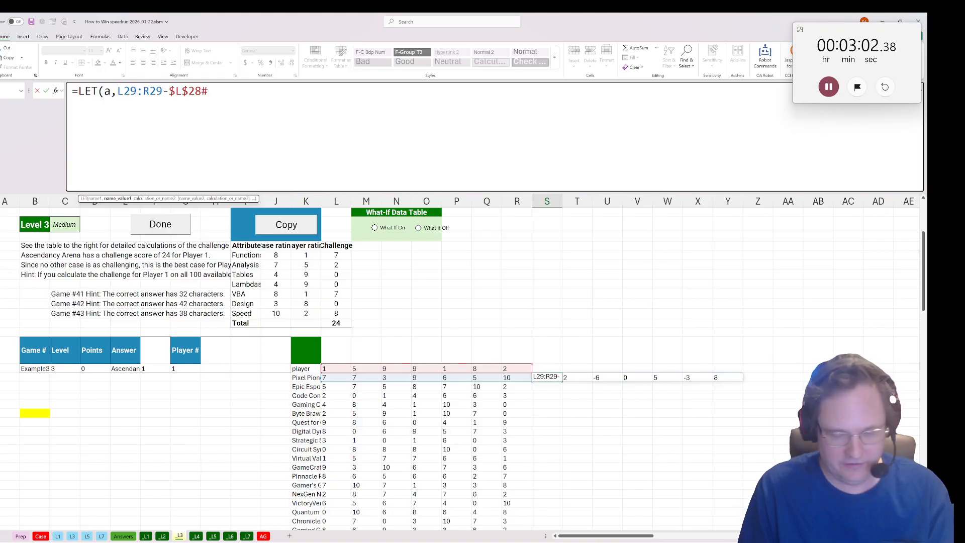
key(End)
text(,)
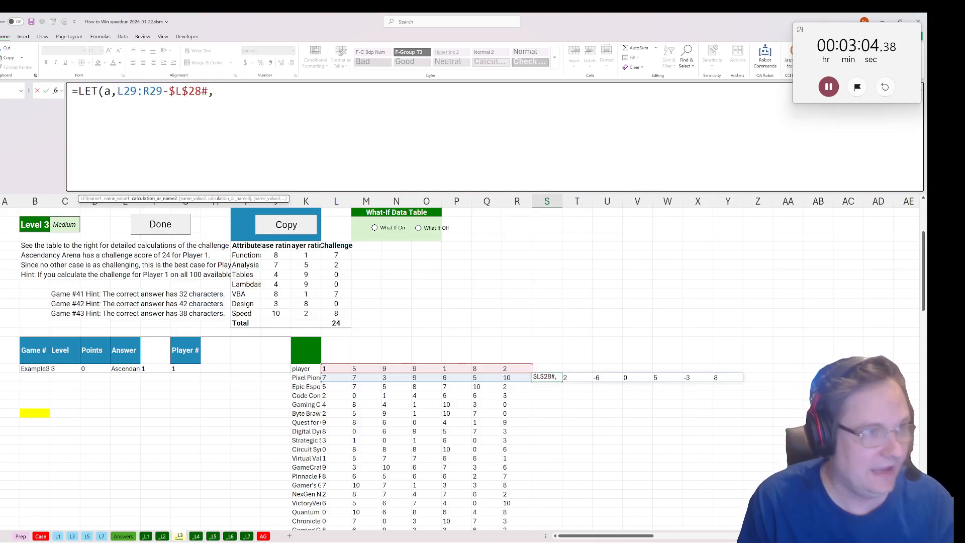
text(if()
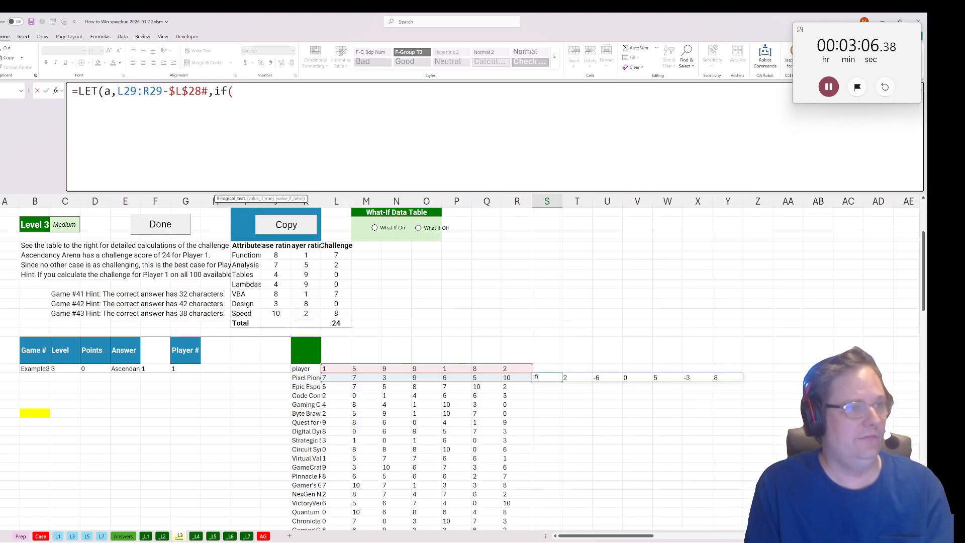
text(a<0,)
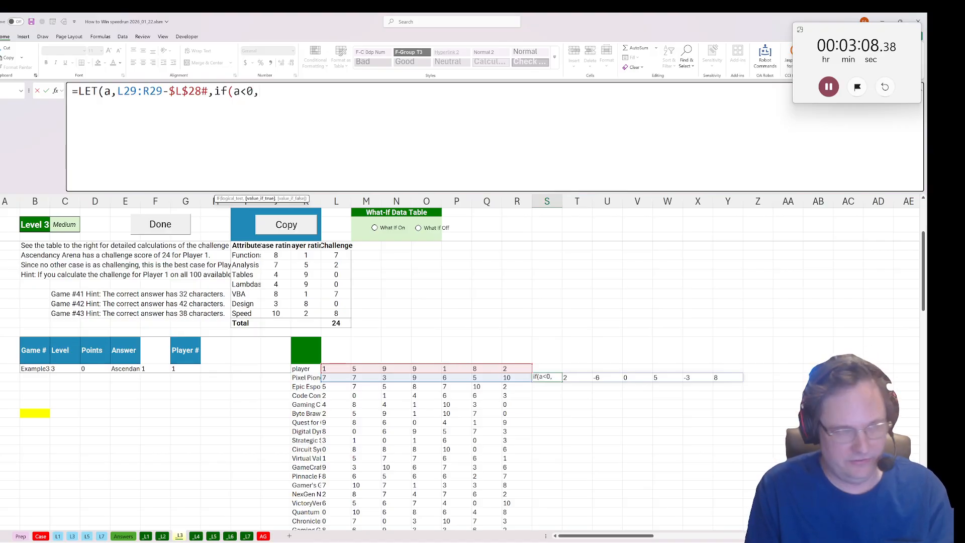
text(0,a)
key(ctrl+Return)
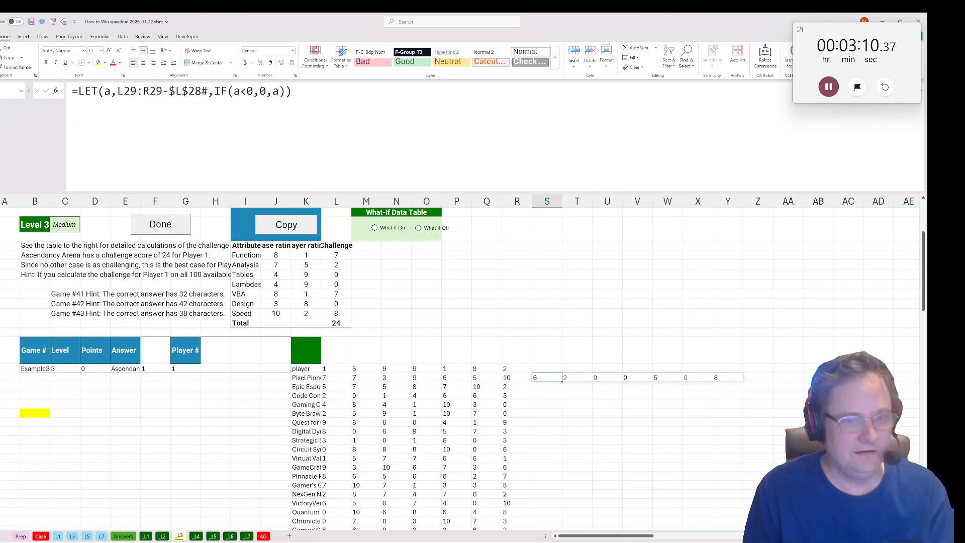
Wrap the S29 formula in SUM to total the challenge and copy it down for all cases.
key(F2)
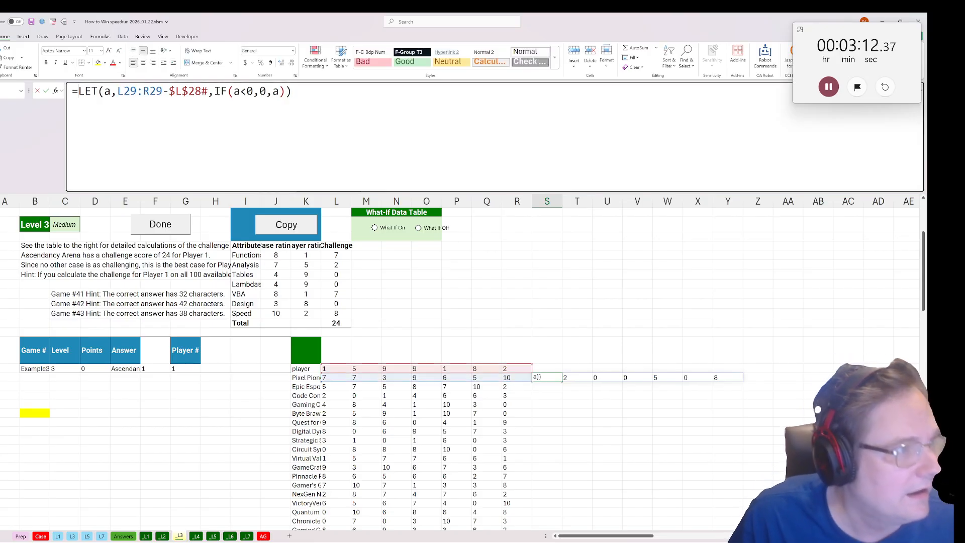
text(sum()
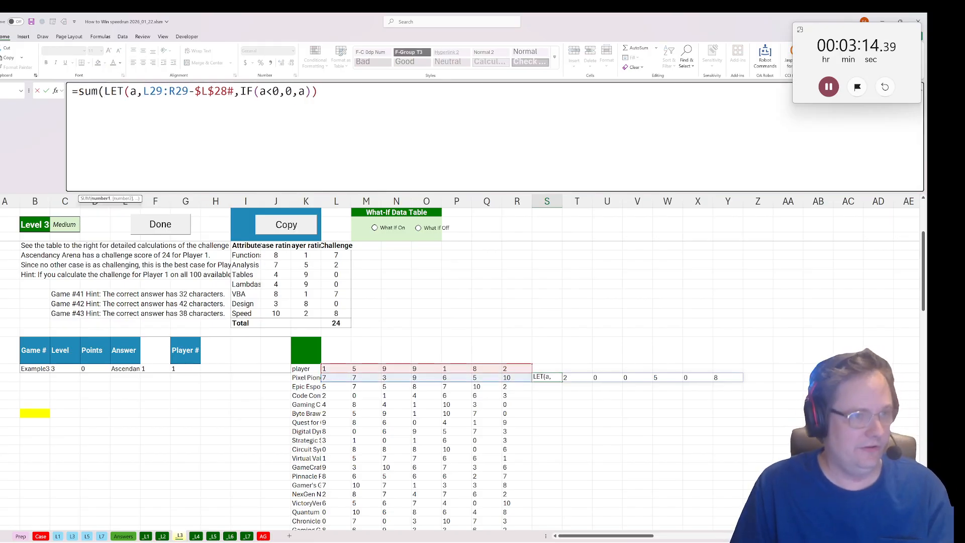
text())
key(ctrl+Return)
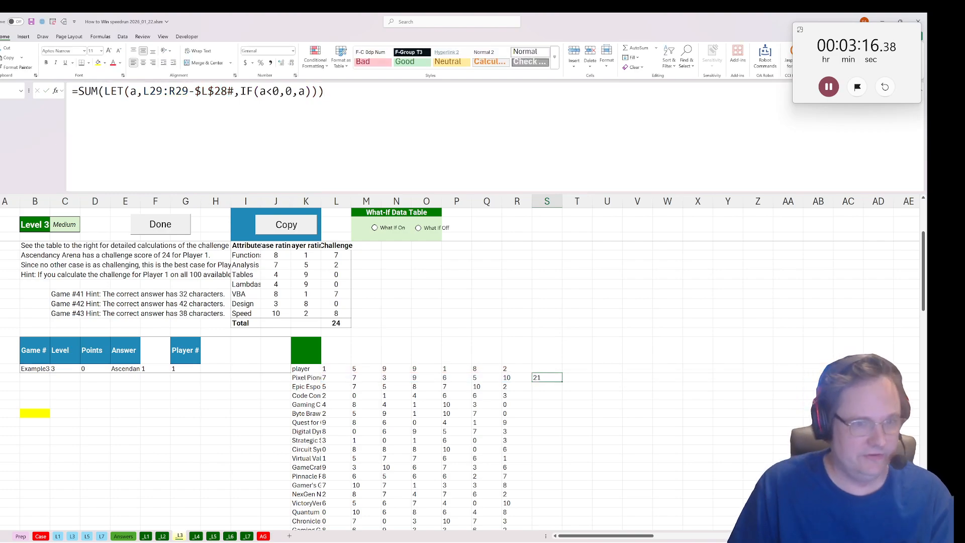
double_click(562, 382)
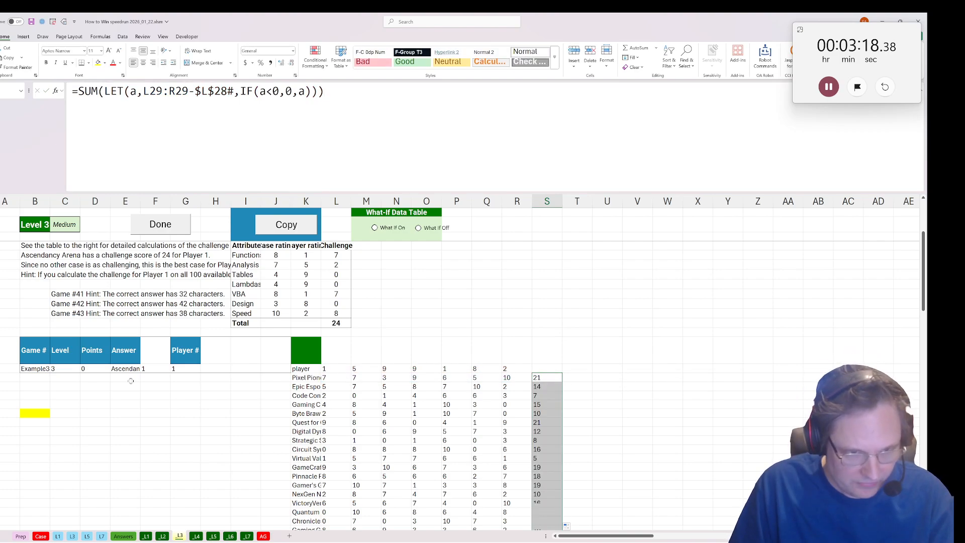
Calculate the answer in the yellow cell B33 with =biggest(S29:S128,K29:K128) and submit Level 3 as done.
click(42, 411)
double_click(25, 414)
text(=biggest()
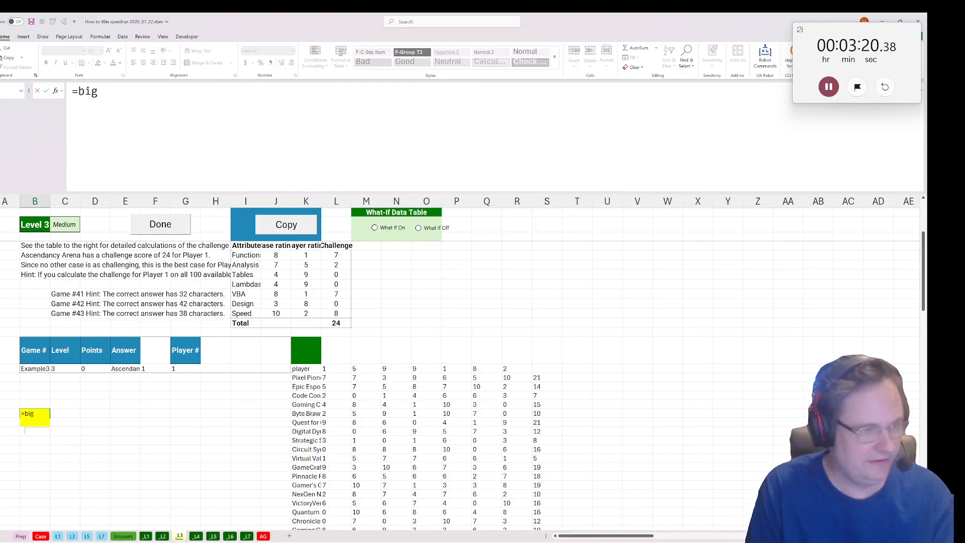
click(544, 377)
key(ctrl+shift+Down)
text(,)
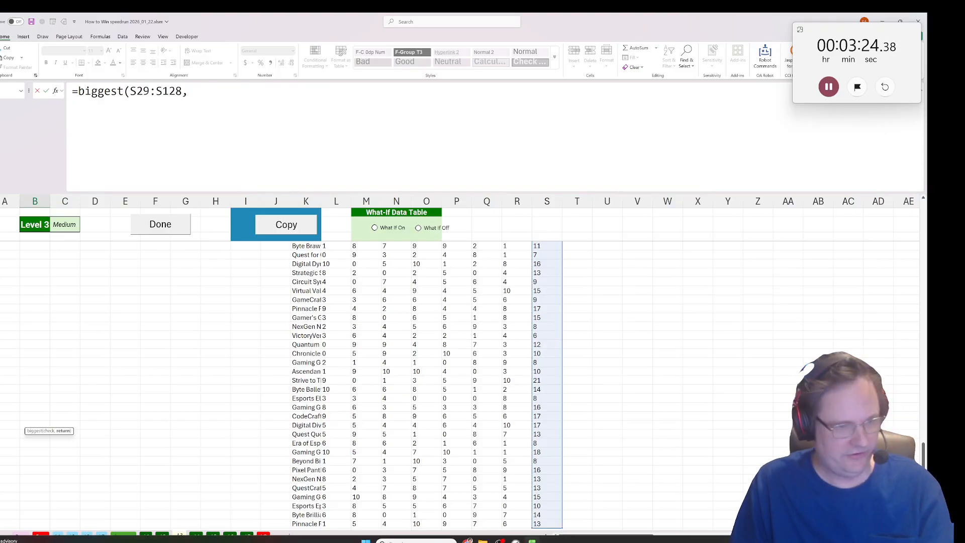
click(301, 522)
key(ctrl+shift+Up)
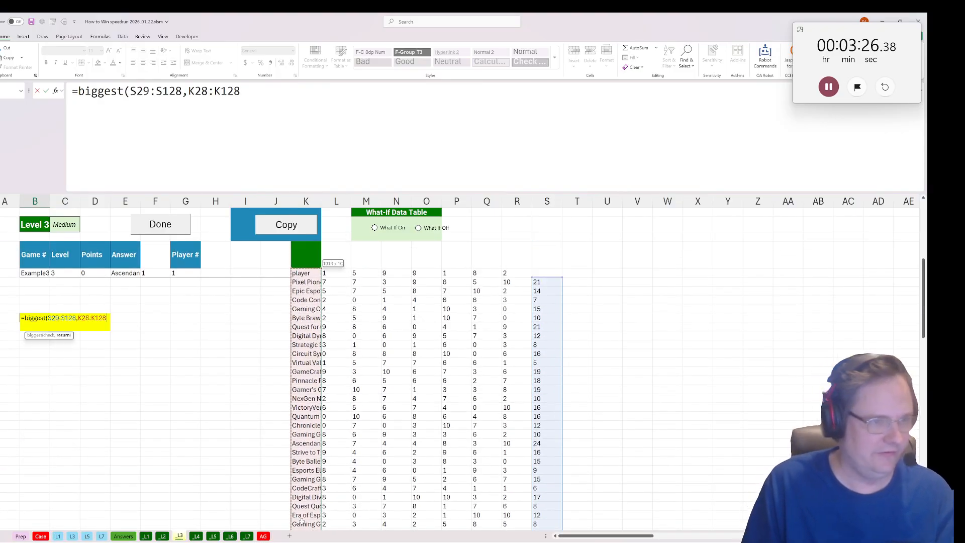
key(shift+Down)
key(Return)
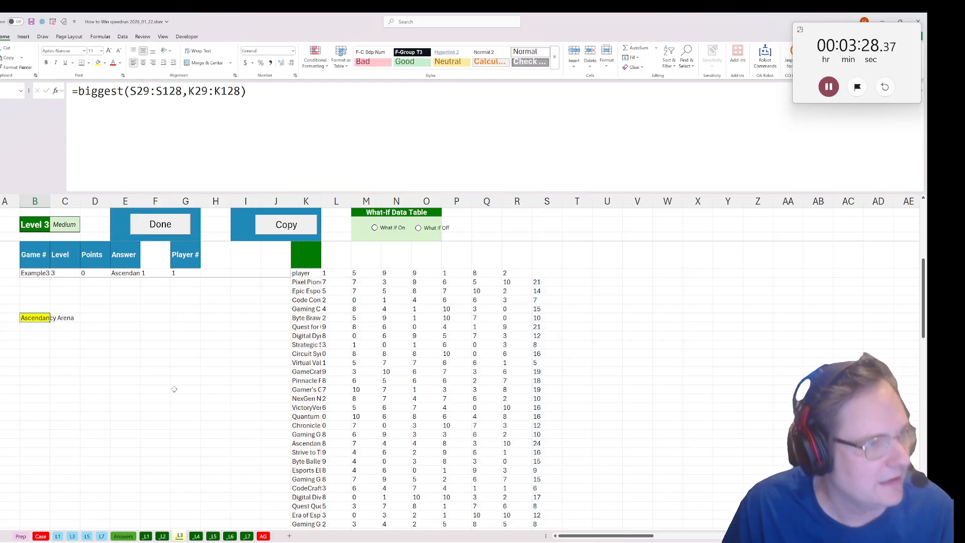
click(166, 222)
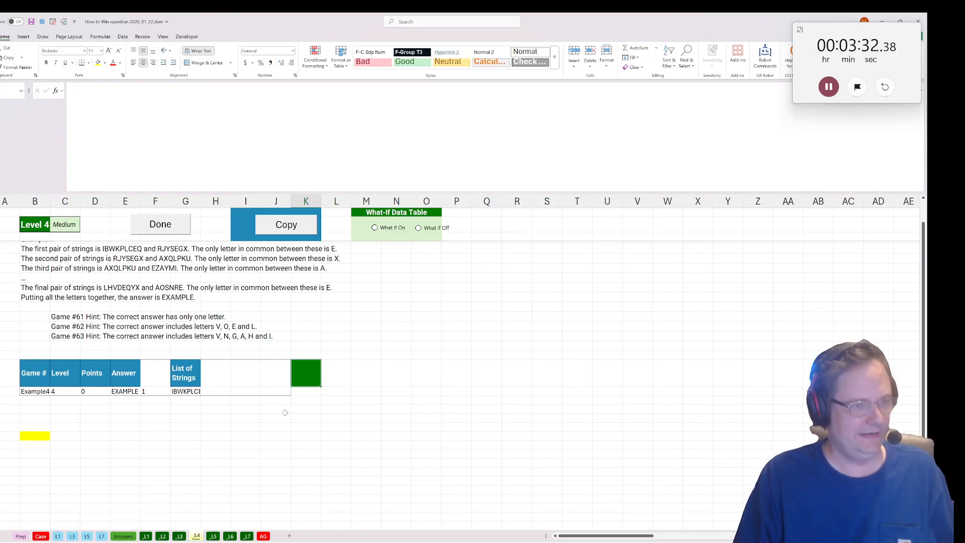
Split the string list in G28 at each " / " by entering =TEXTSPLIT(G28," / ") in K28.
click(313, 416)
text(=)
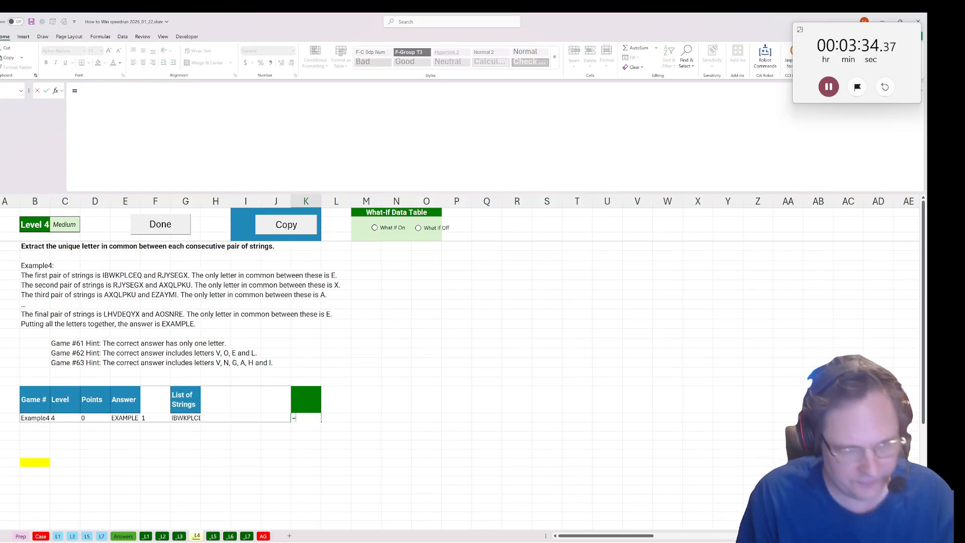
text(tex)
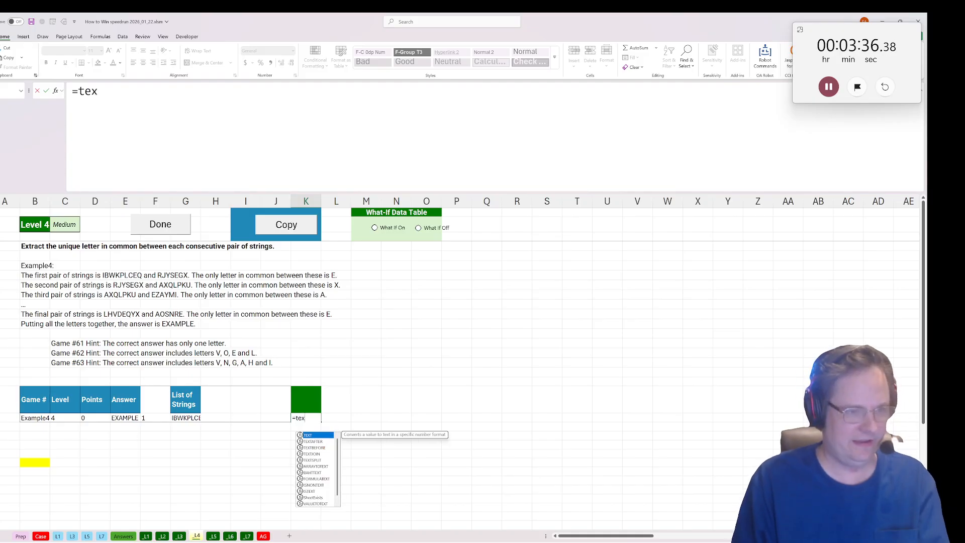
text(t)
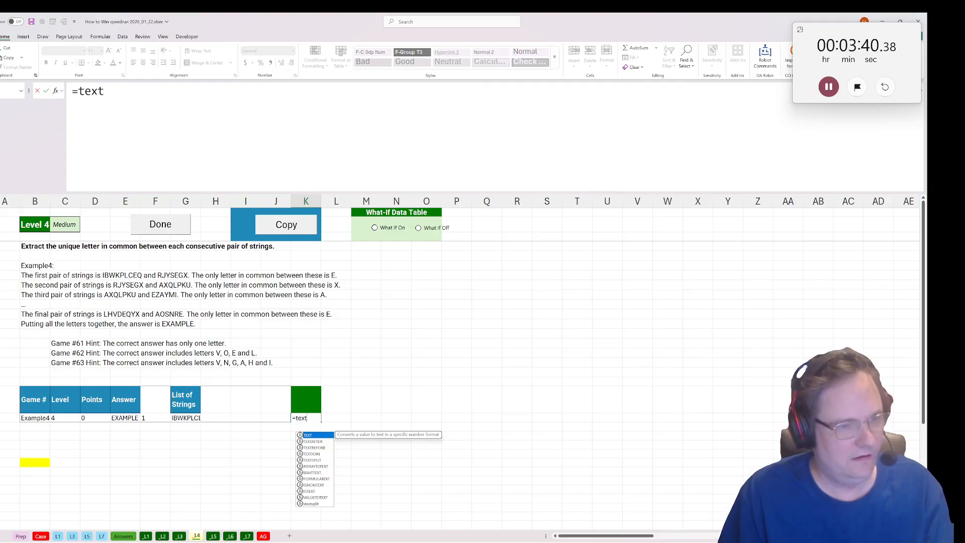
double_click(314, 460)
click(187, 418)
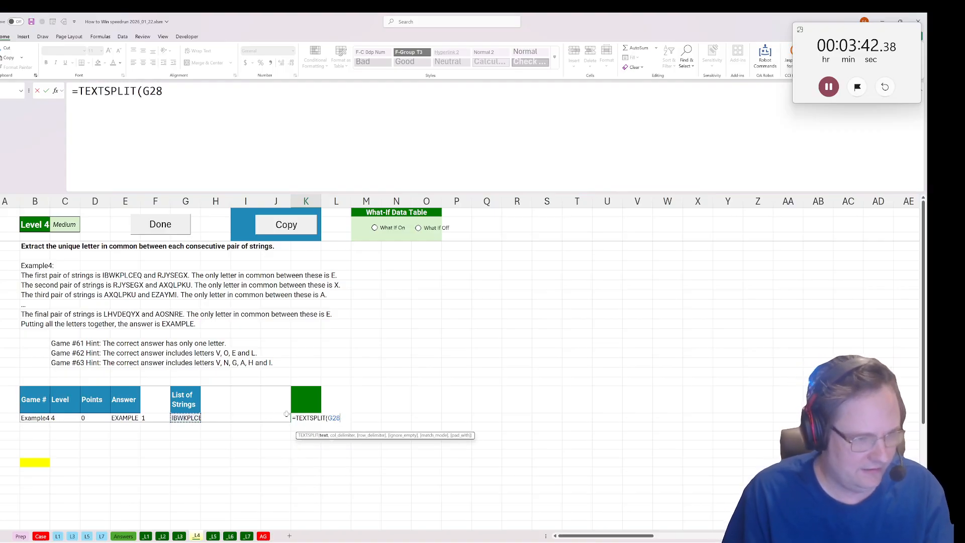
text(," /)
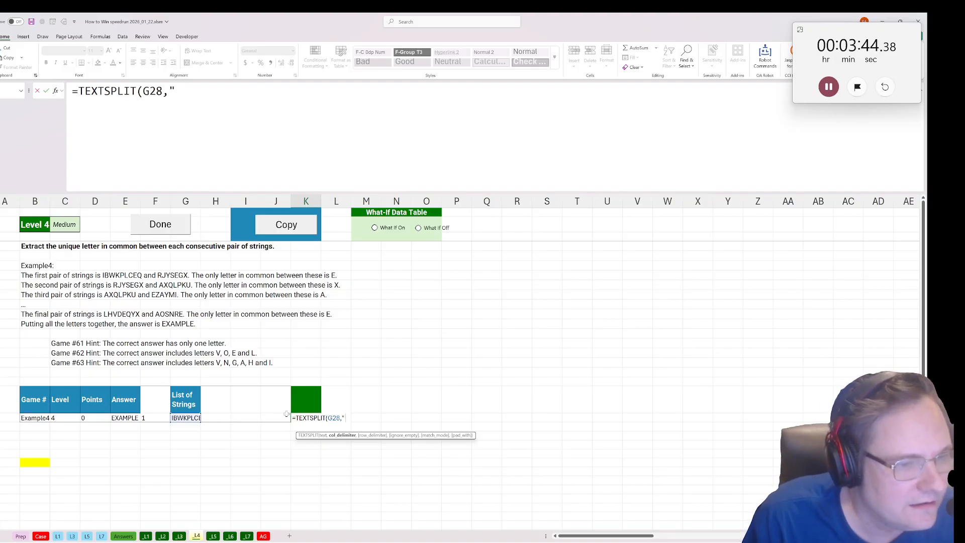
text( "))
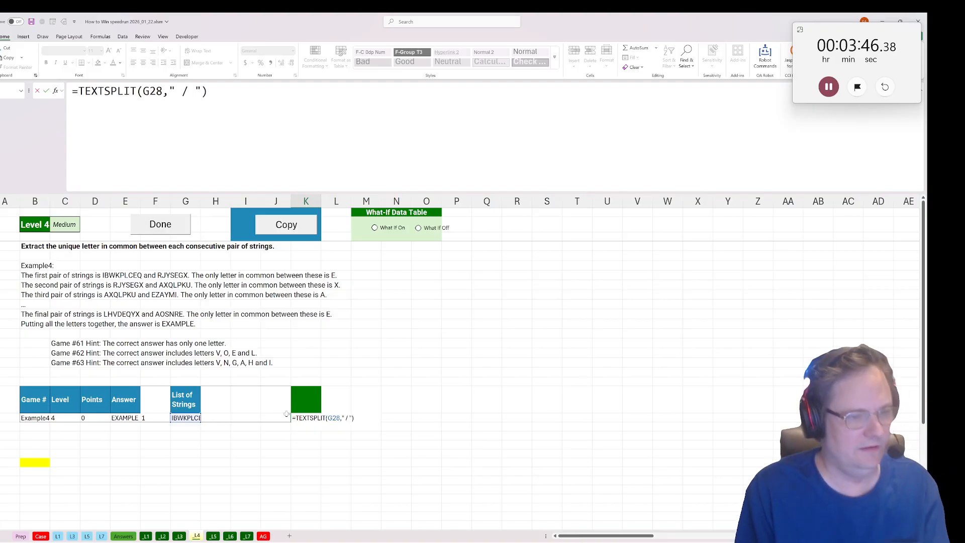
key(Return)
Change the K28 formula to =TEXTSPLIT(G28,," / ") so the strings spill down the column.
click(159, 91)
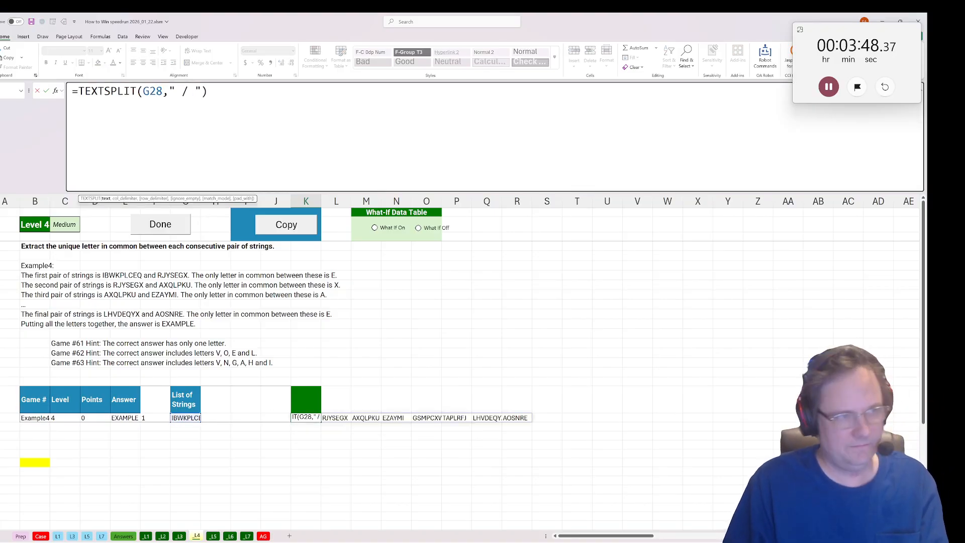
text(,)
key(Return)
Begin a set_intersection formula in L28 with str2arr(K28) as its first argument.
click(336, 417)
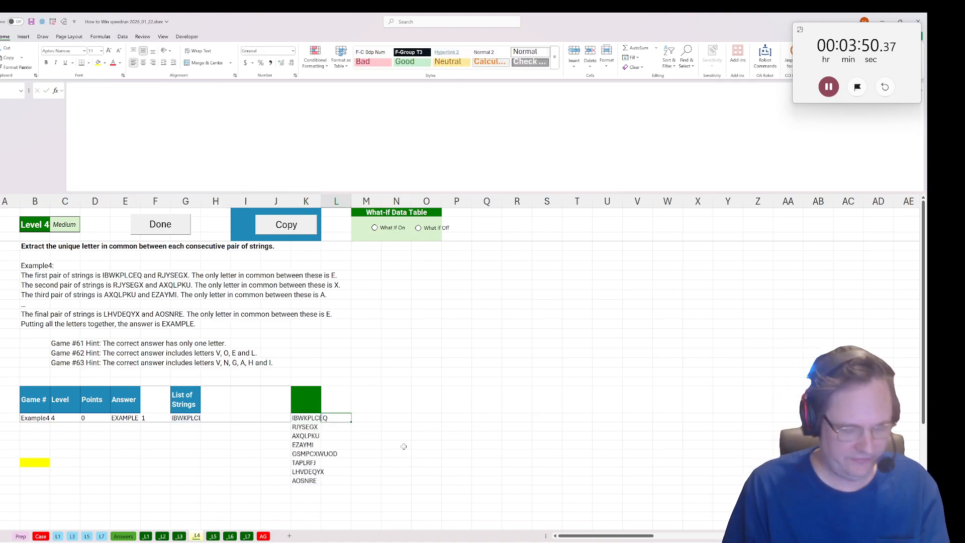
text(=set)
key(Down)
key(Tab)
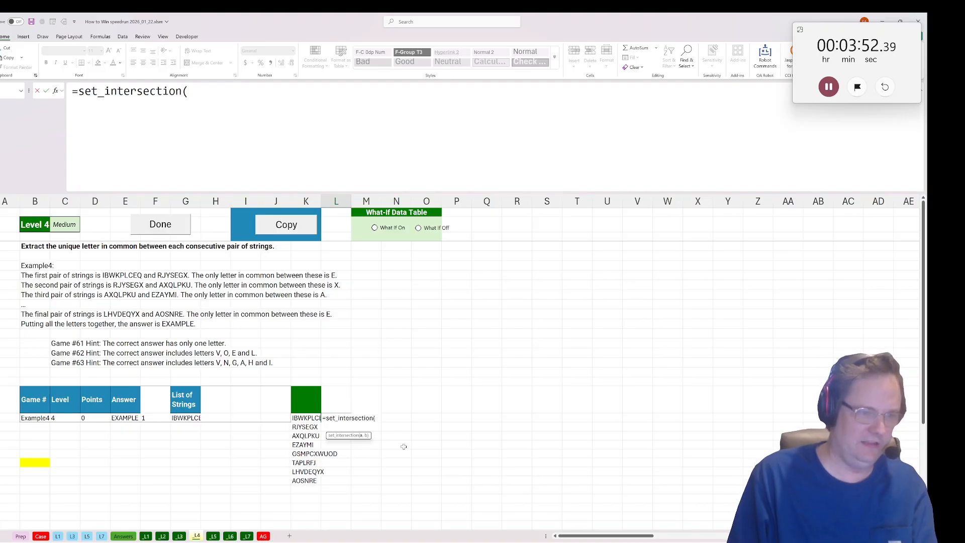
text(str)
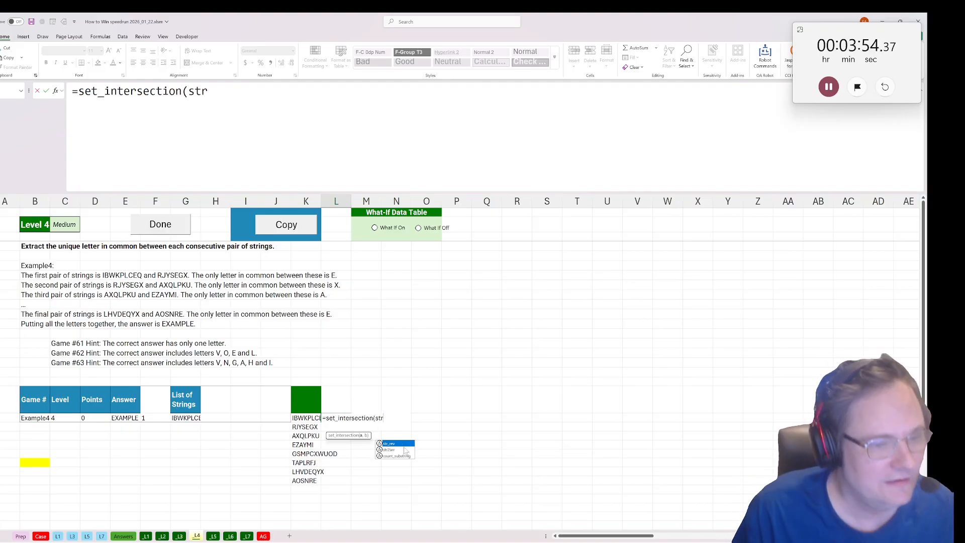
key(Tab)
click(304, 418)
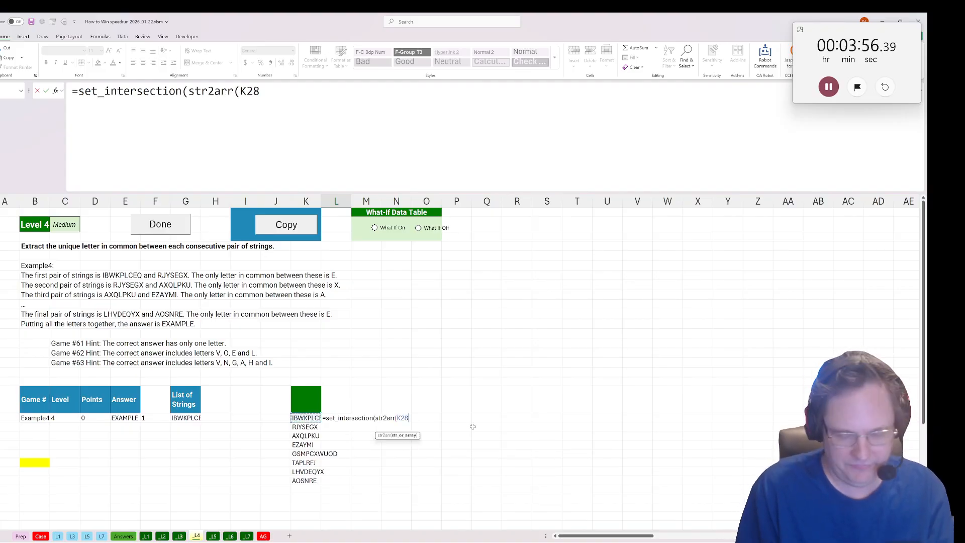
text(),)
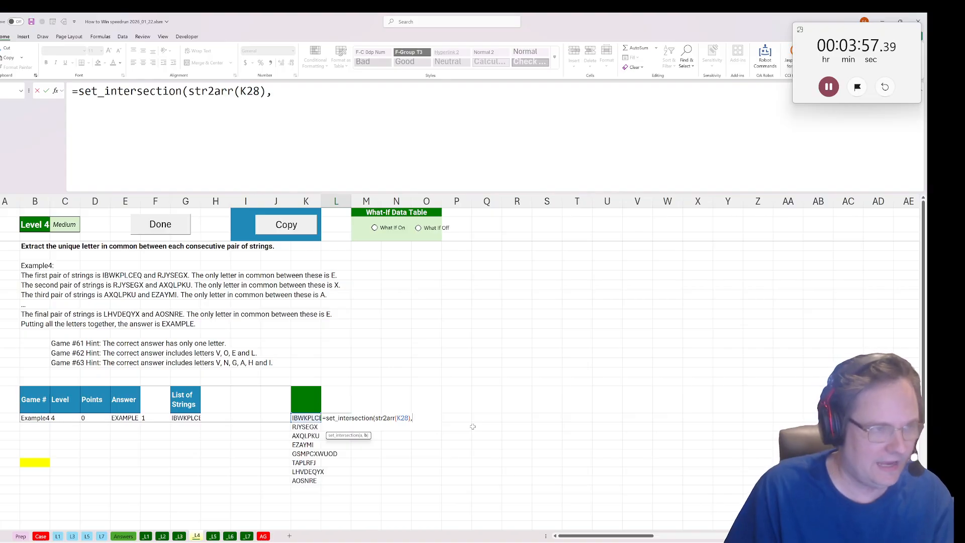
Complete the L28 formula with the next string as second set: =set_intersection(str2arr(K28),str2arr(K29)).
click(310, 427)
key(BackSpace)
key(BackSpace)
key(BackSpace)
text(str)
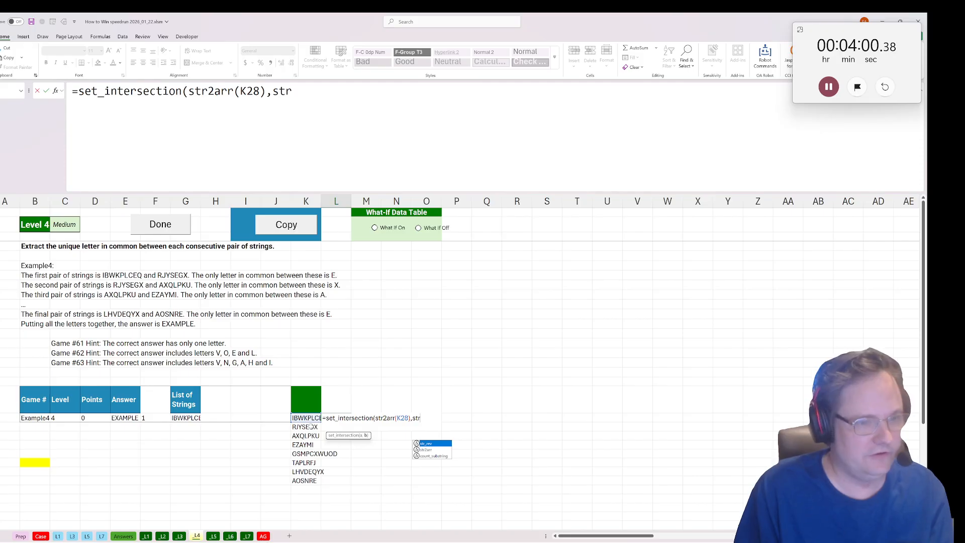
key(Tab)
click(311, 426)
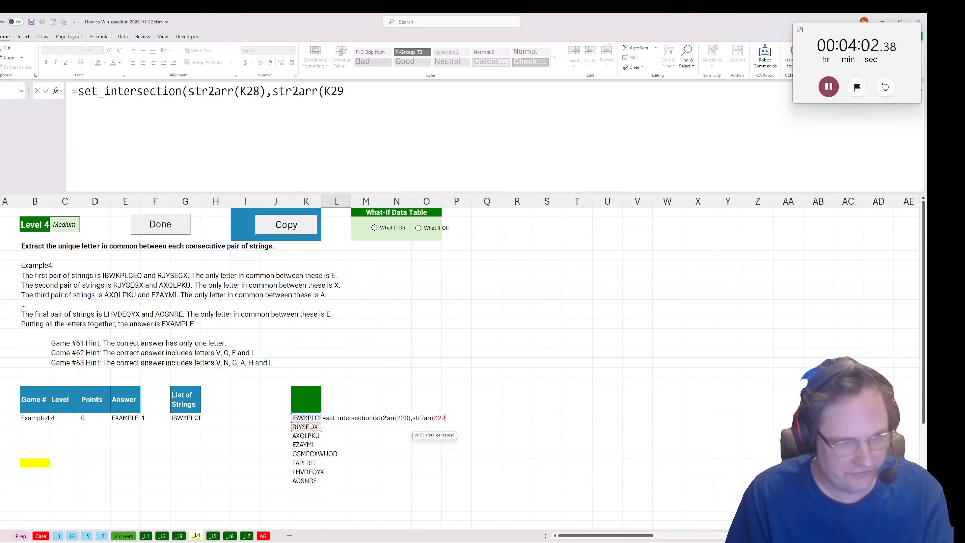
text()))
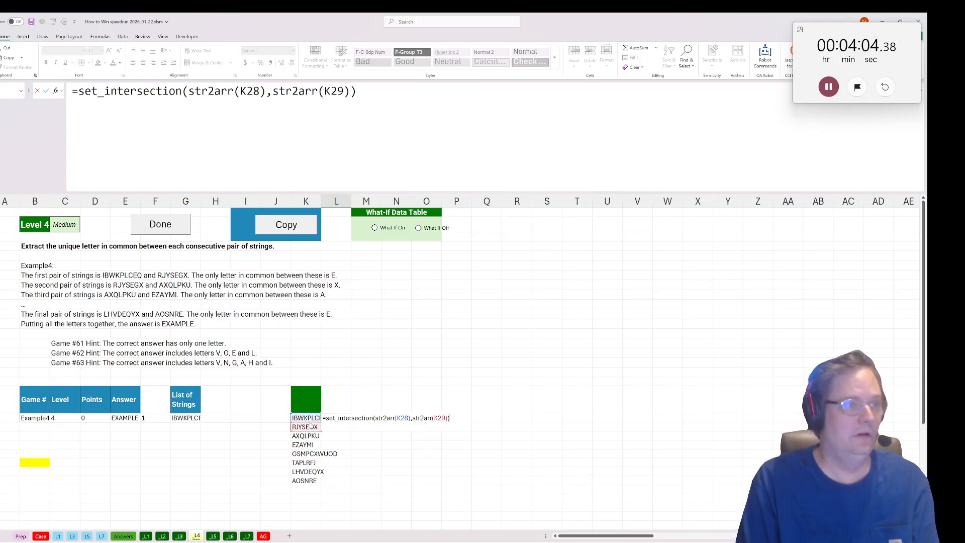
key(Return)
Copy the L28 intersection formula far down column L to cover every consecutive pair of strings.
drag(332, 417, 328, 507)
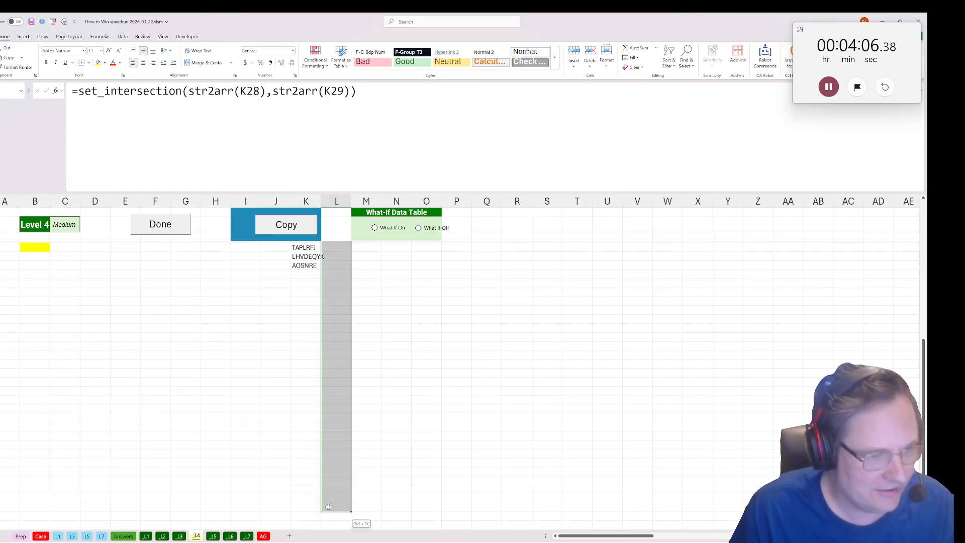
key(ctrl+v)
scroll(329, 483, up, 4)
Join the common letters in the yellow cell B33 with CONCAT over column L from L28 down, and submit Level 4 as done.
click(24, 384)
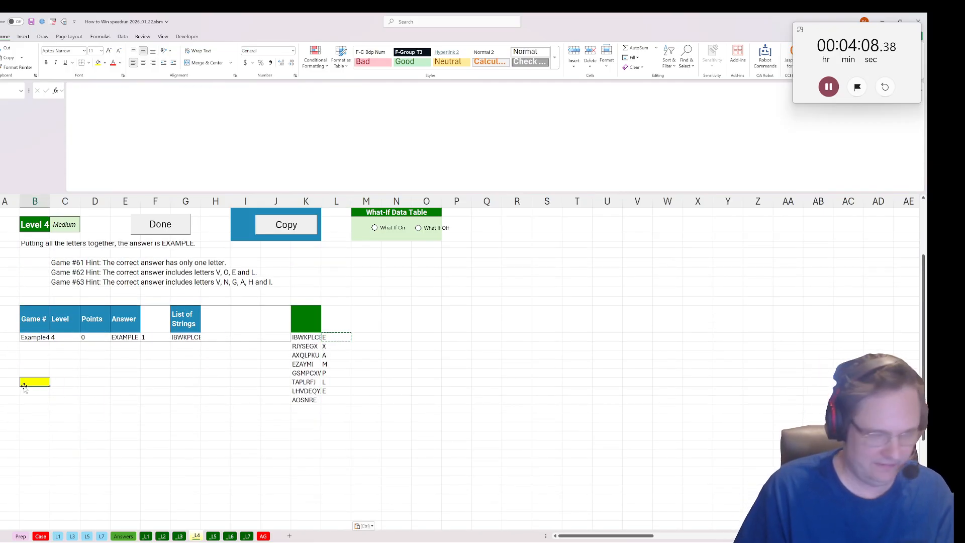
text(=concaT()
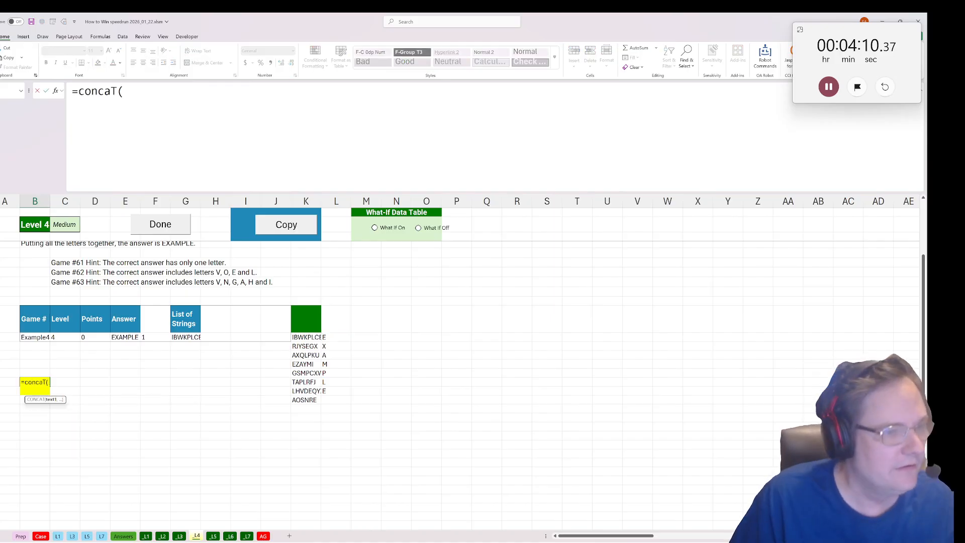
drag(337, 337, 331, 523)
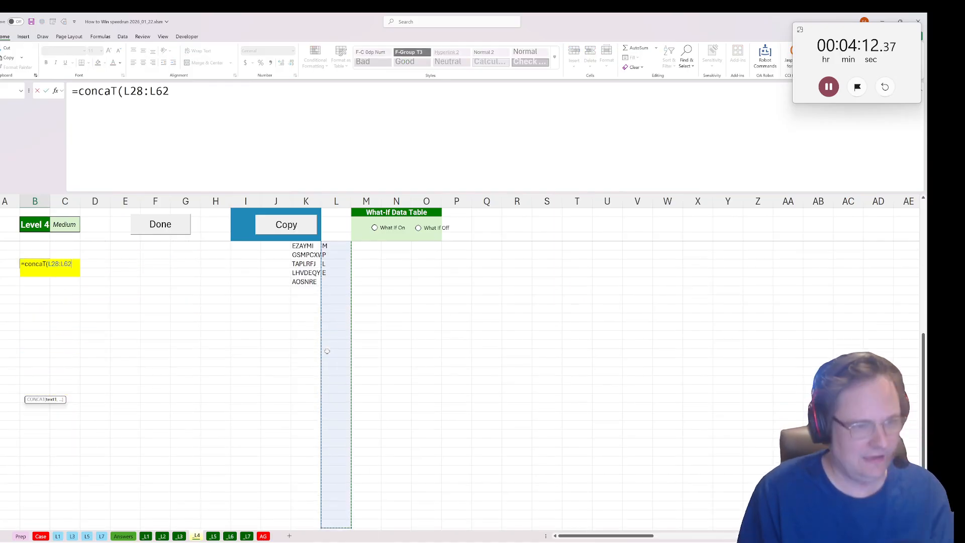
key(Return)
click(160, 224)
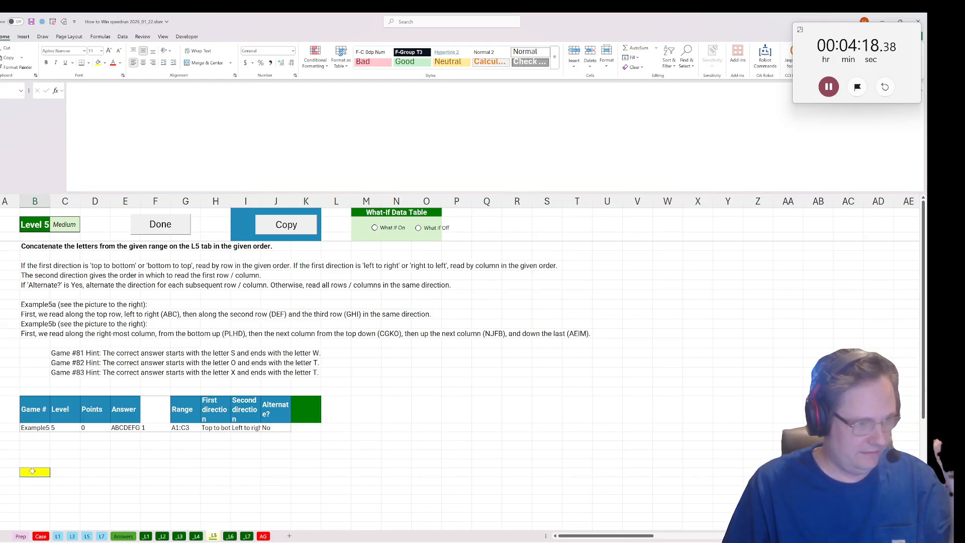
Retrieve the given letter range from the L5 sheet by entering =INDIRECT("L5!"&G28) in the yellow cell B33.
text(=INDIRECT()
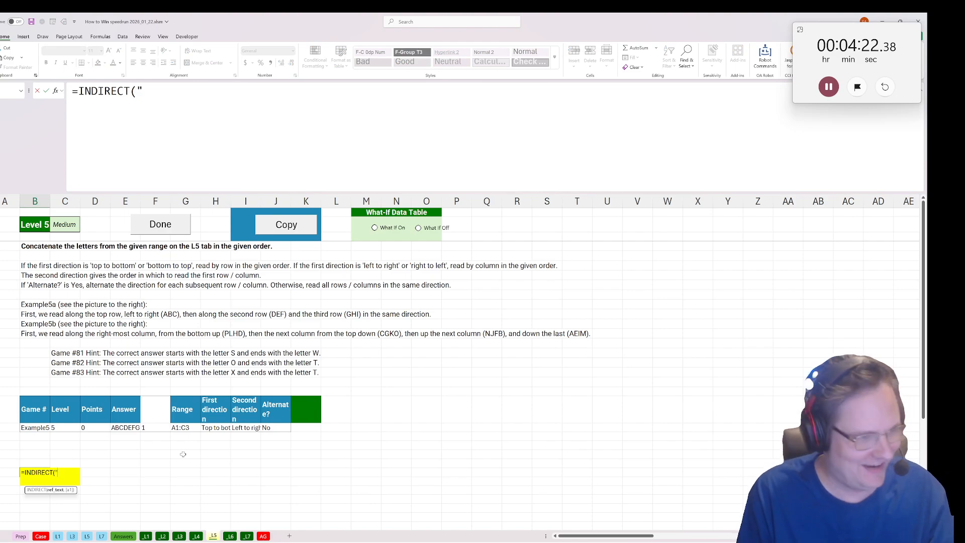
text("L)
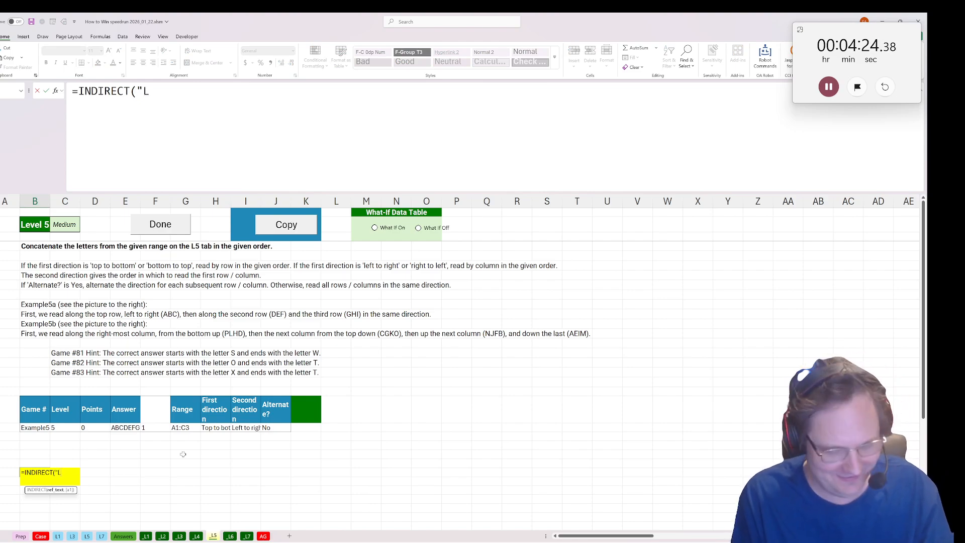
text(5!")
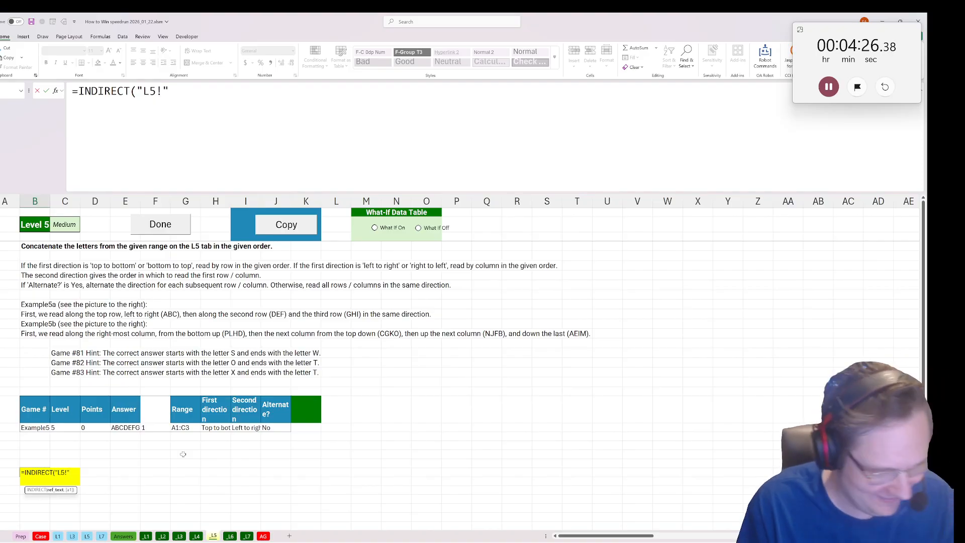
text(&)
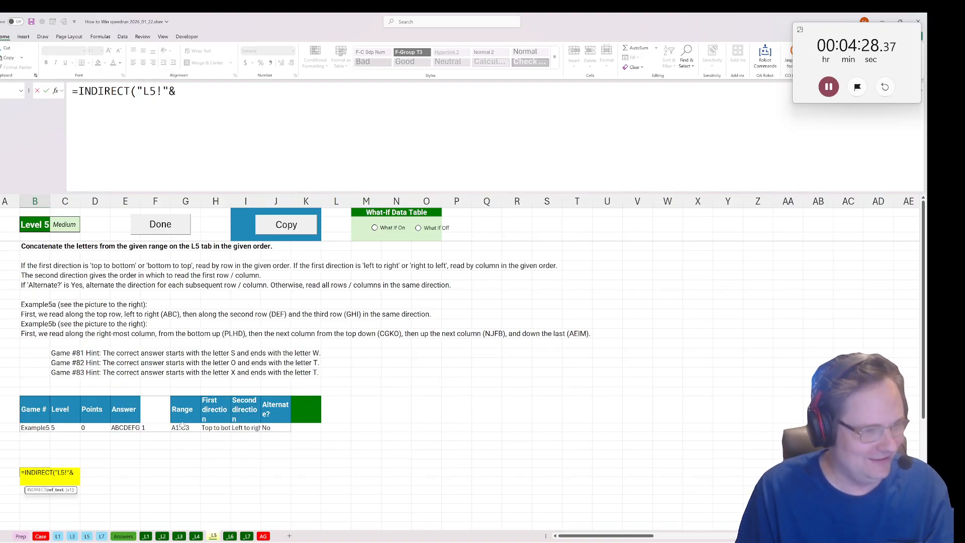
click(184, 427)
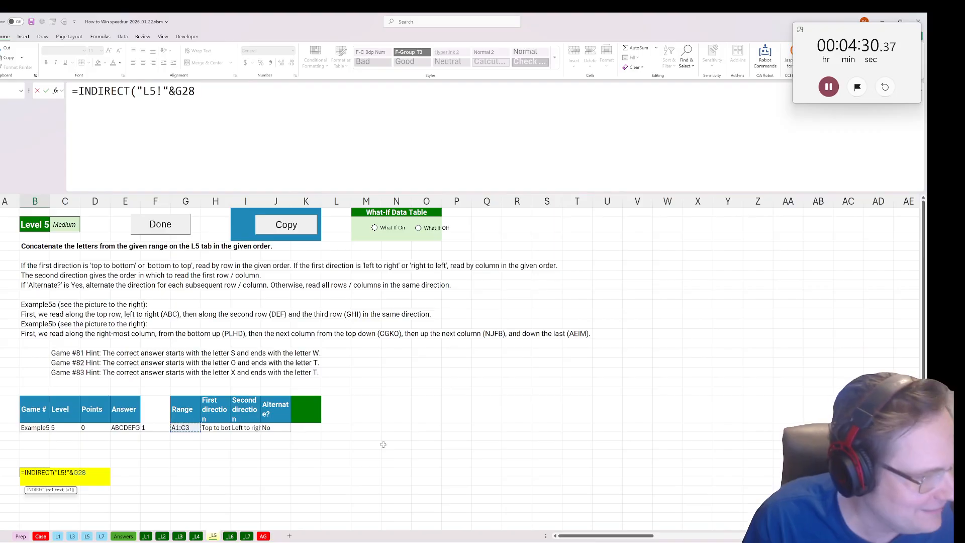
text())
key(Return)
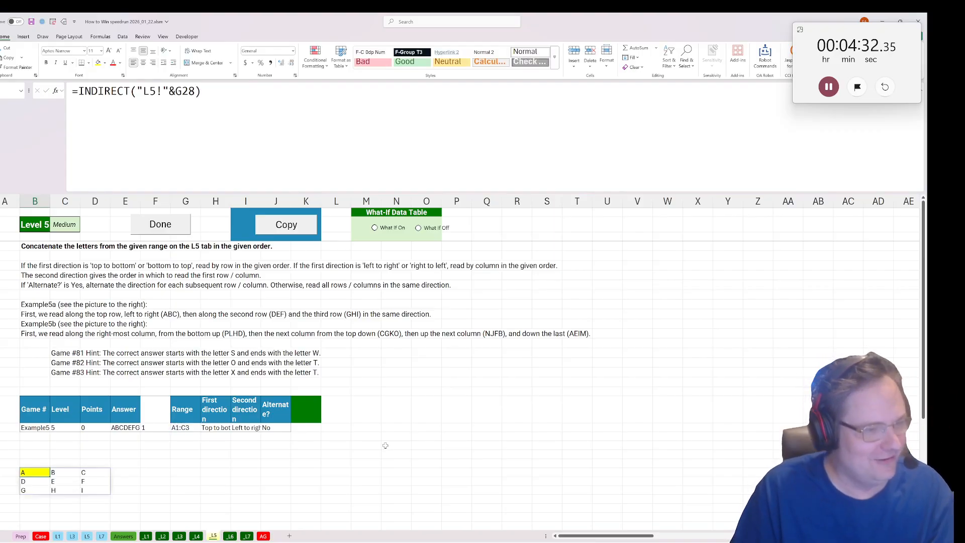
click(78, 91)
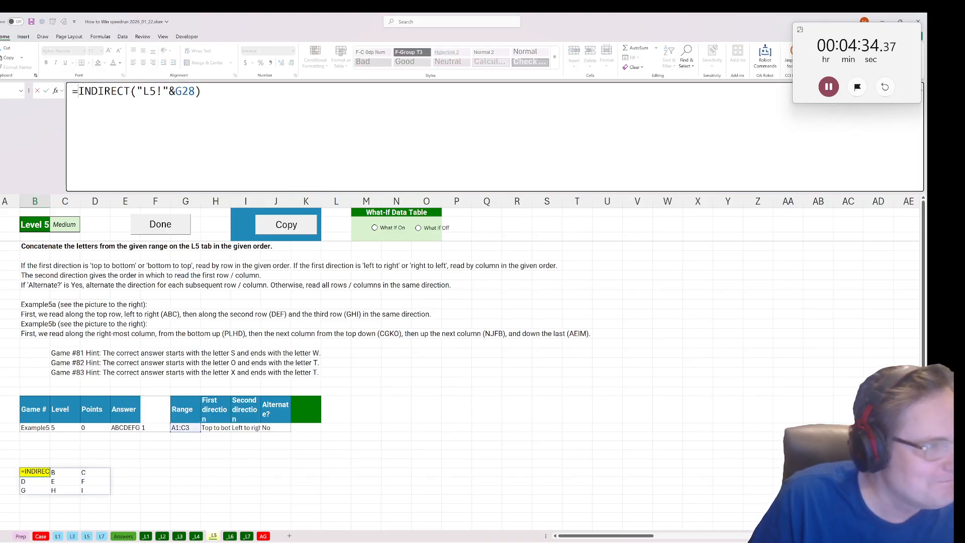
key(Escape)
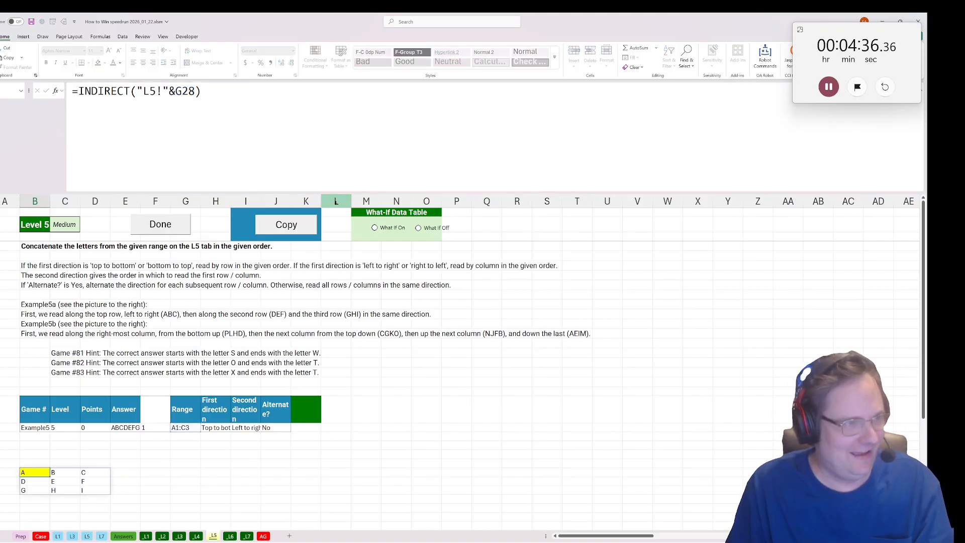
Extract the first letter of the first direction with =LEFT(H28) in H29 and copy the formula to I29 for the second direction.
click(219, 437)
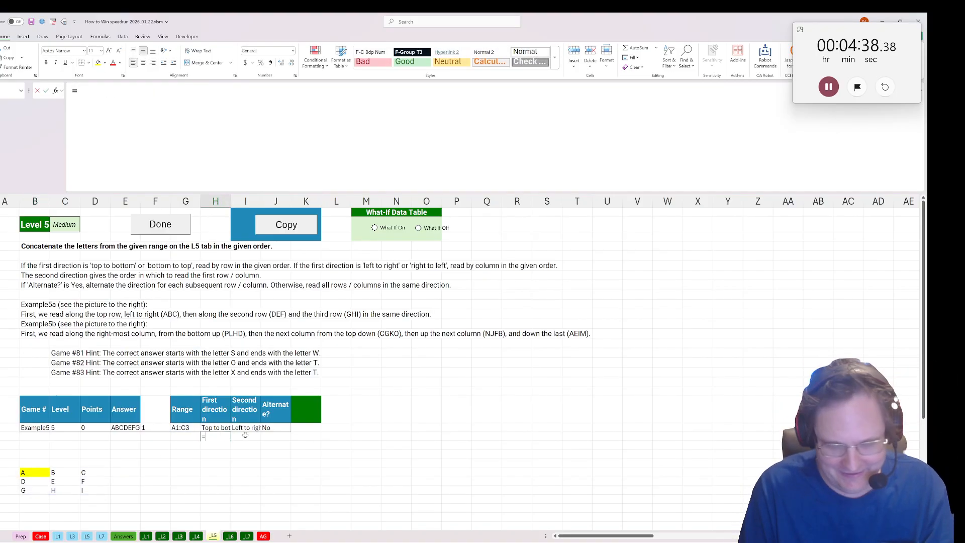
text(=LEFT()
key(Up)
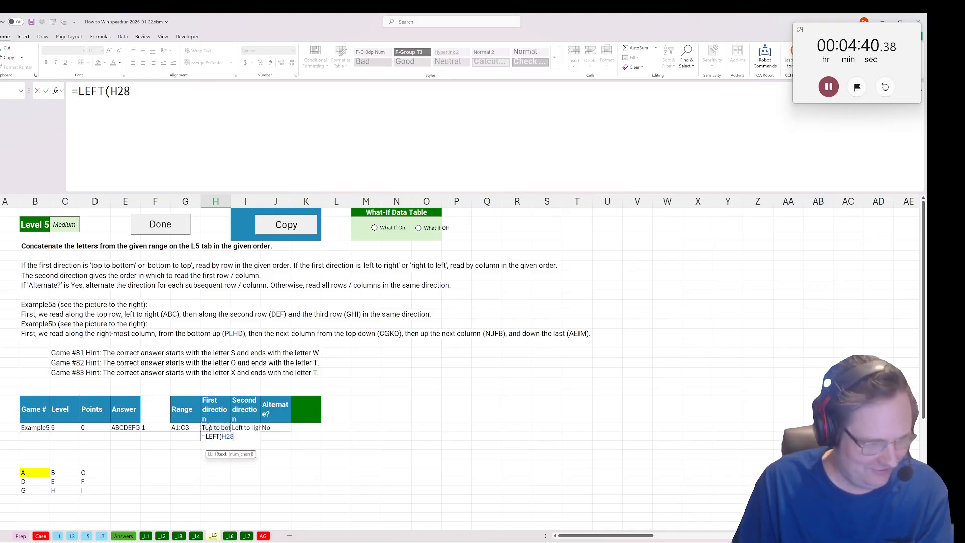
key(Return)
key(Up)
key(ctrl+c)
click(251, 440)
key(ctrl+v)
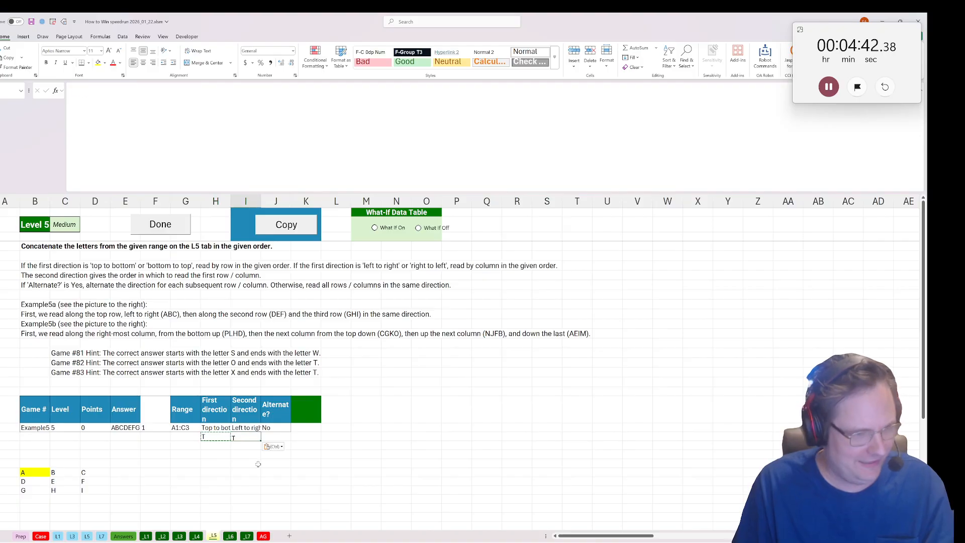
Wrap the INDIRECT formula in the yellow cell B33 in a LET that names the retrieved range grid.
click(34, 472)
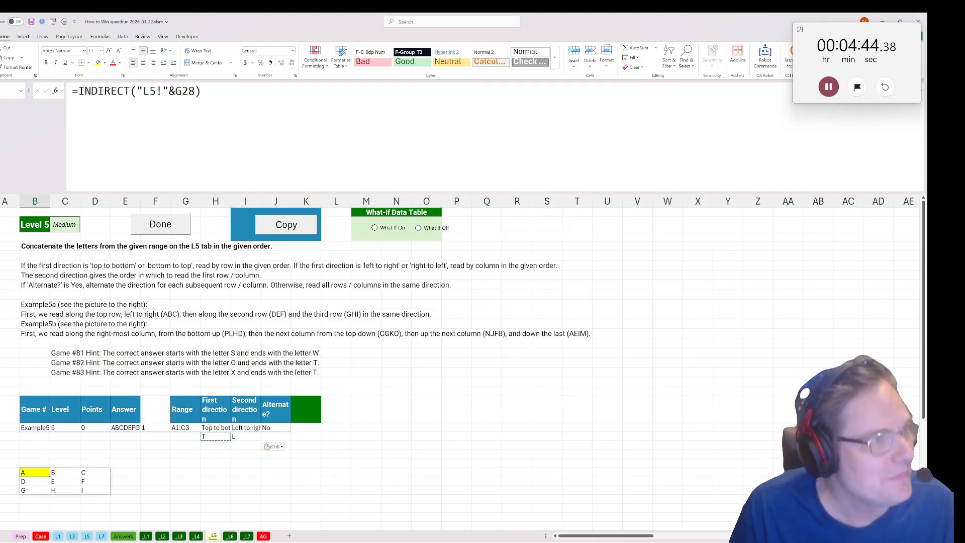
key(F2)
key(Home)
key(Right)
text(let(grid)
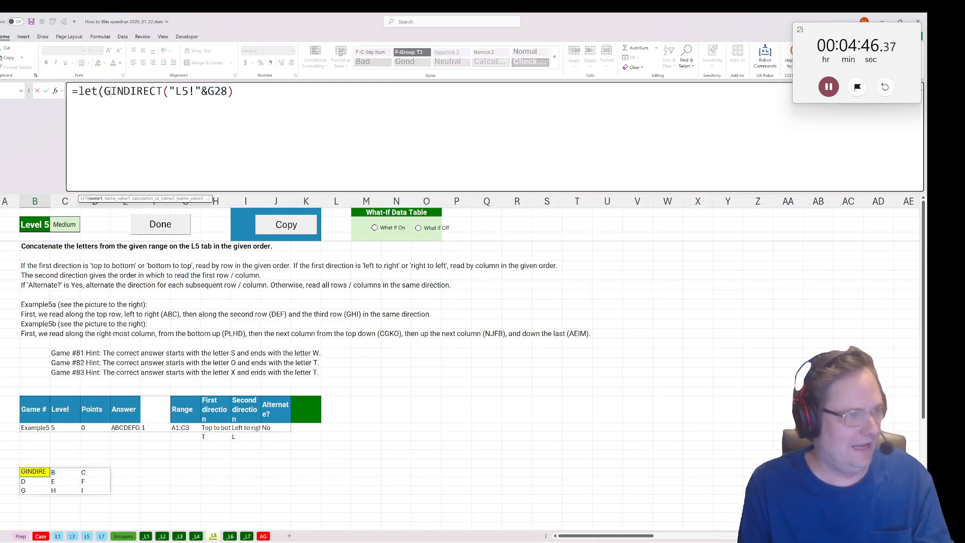
text(,)
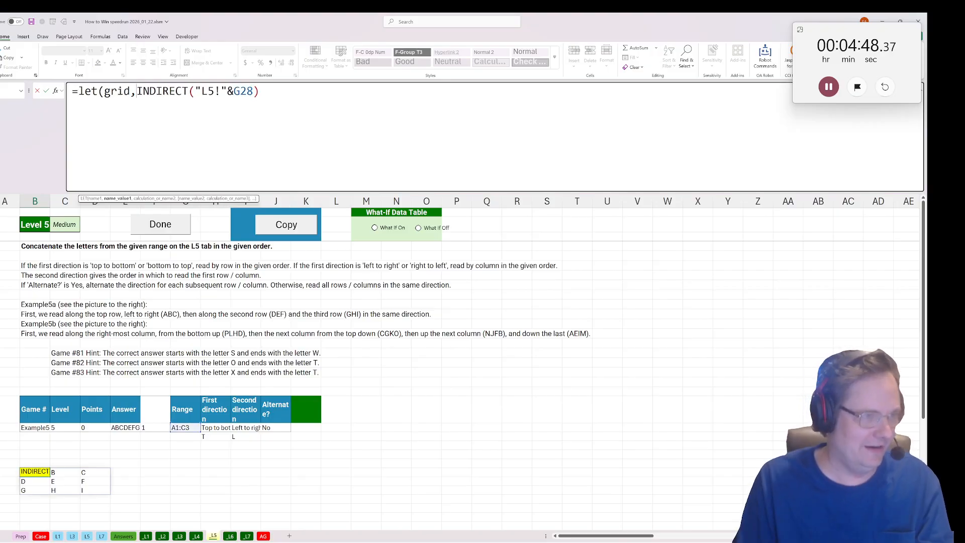
key(End)
text(, )
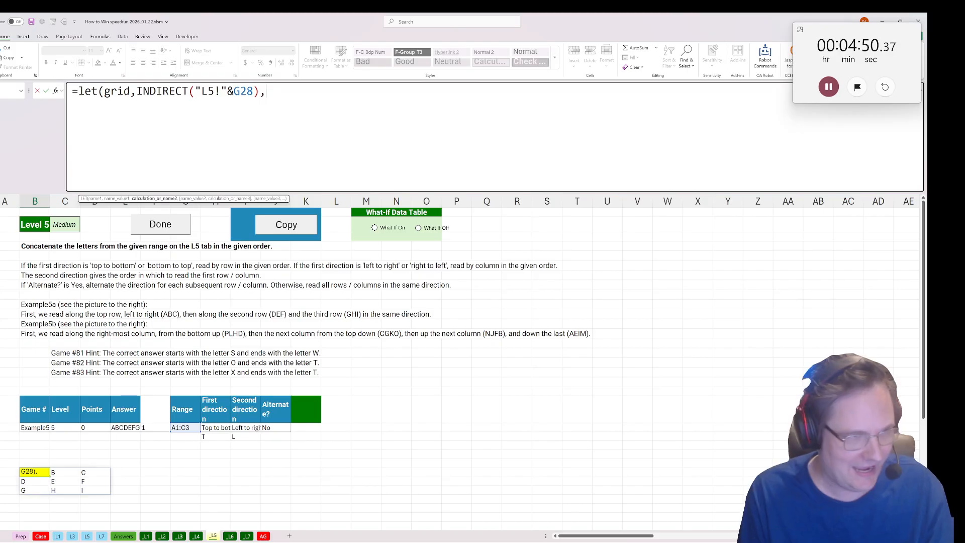
text(grid2,)
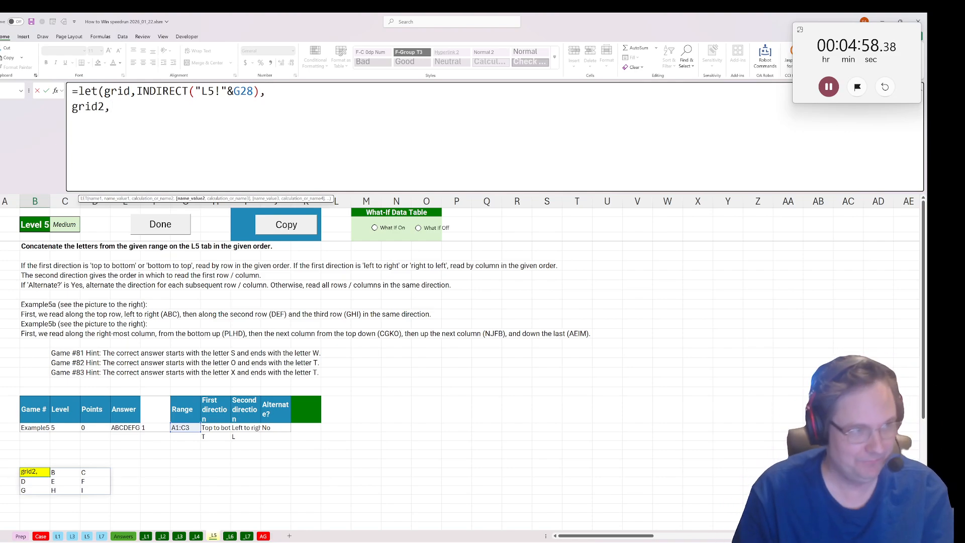
Add a grid2 variable on a new line of the LET, starting with the condition if(or(H29="R",I29="R").
text(if()
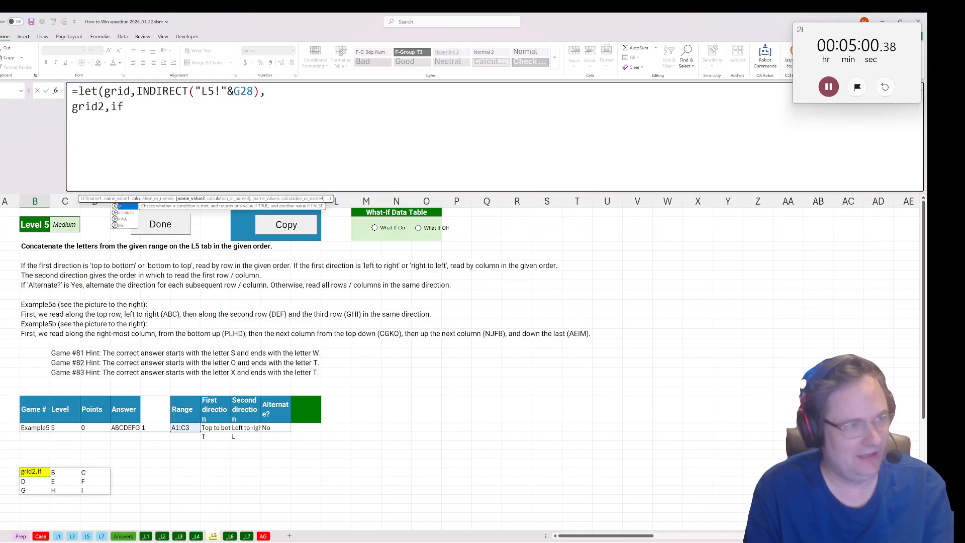
click(213, 440)
text(="R)
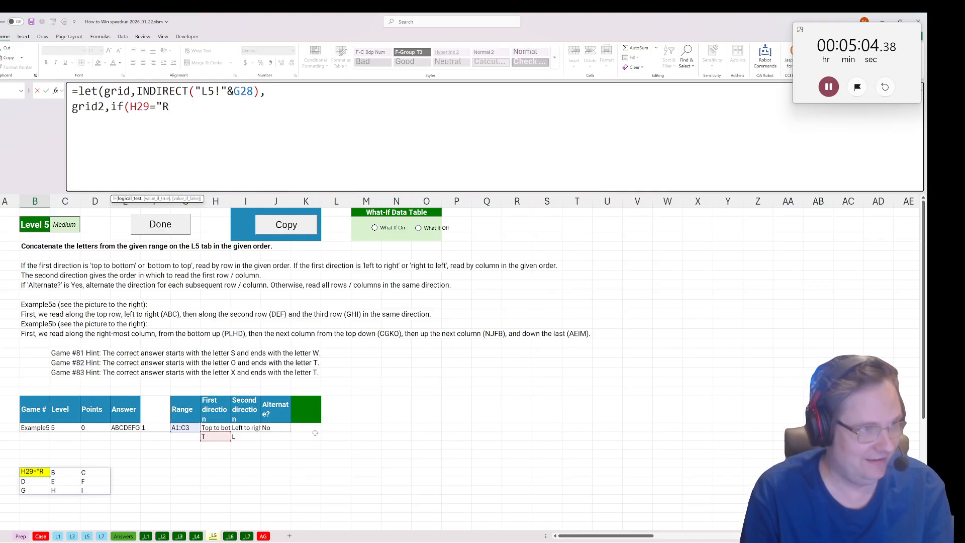
text(")
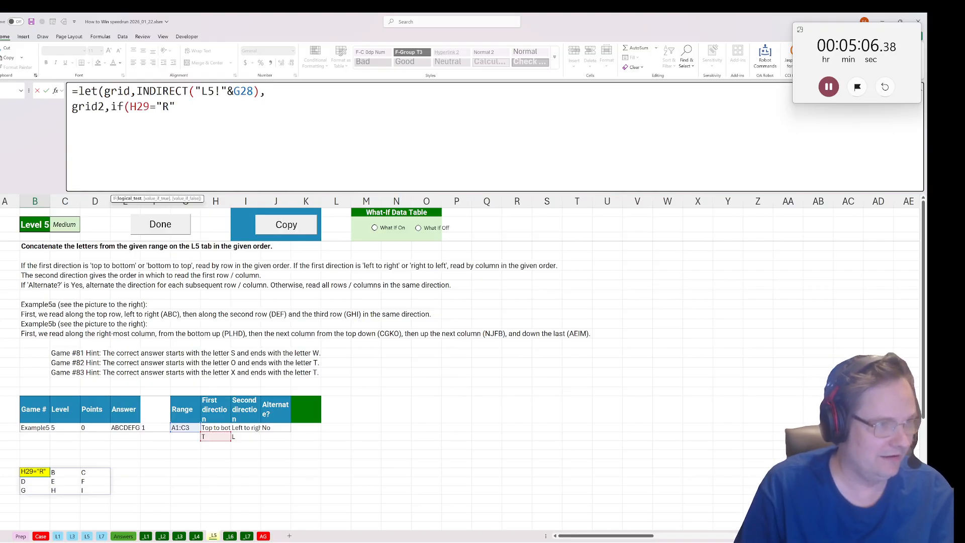
text(or()
key(End)
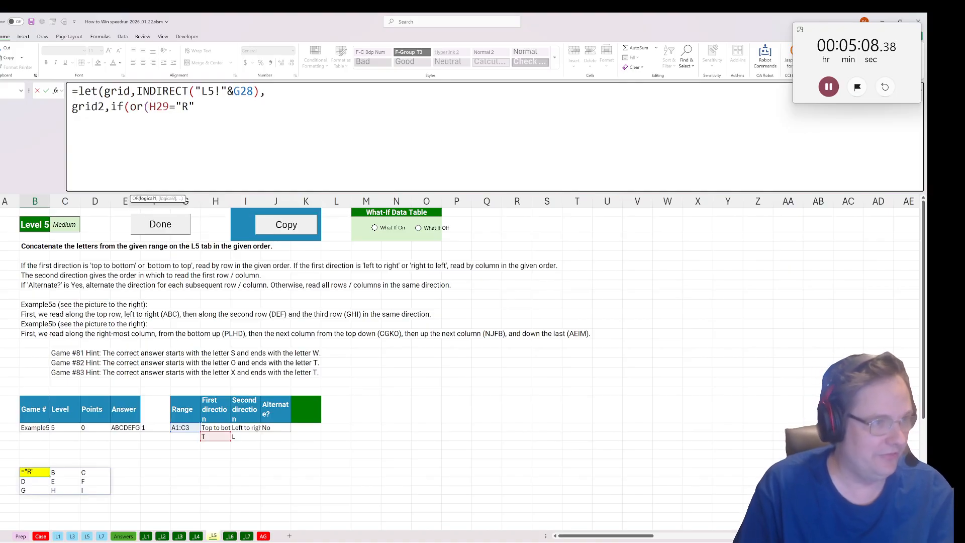
text(,)
click(234, 437)
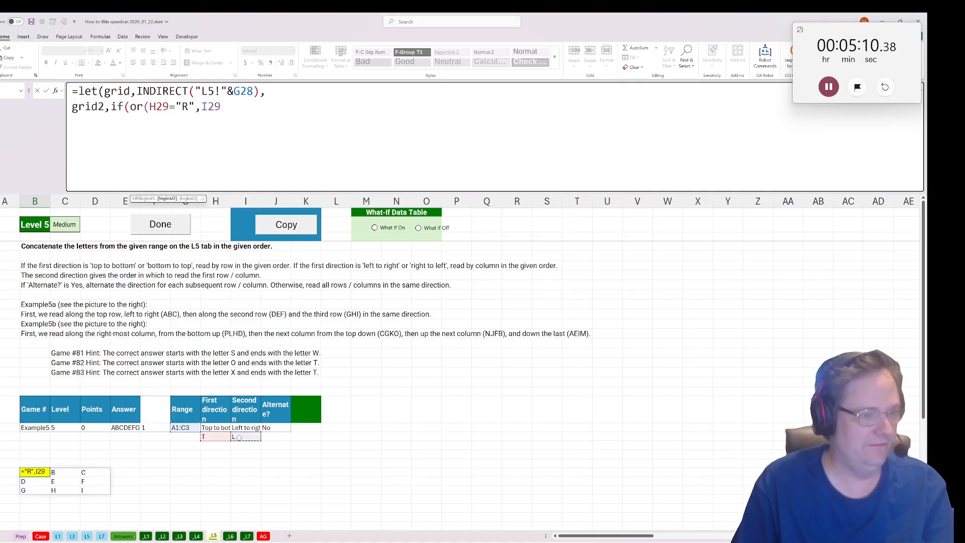
text(="R"))
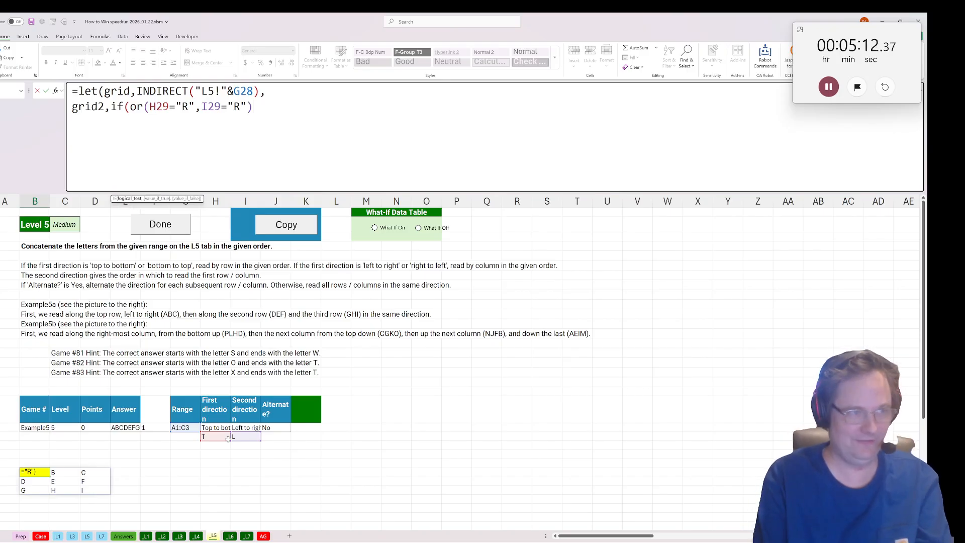
text(,n)
key(BackSpace)
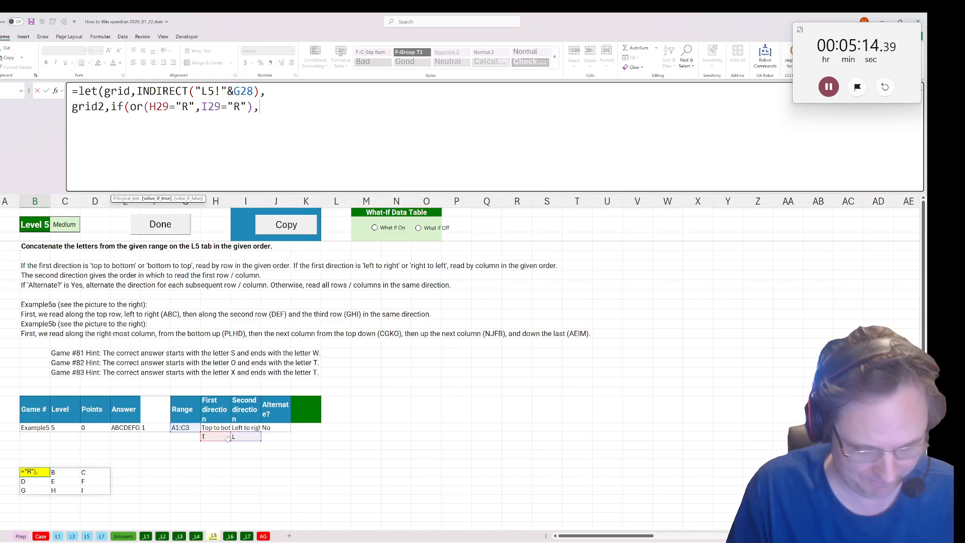
Make grid2's true branch flip the grid horizontally with transform_array(grid,arrow("LR")).
text(tr)
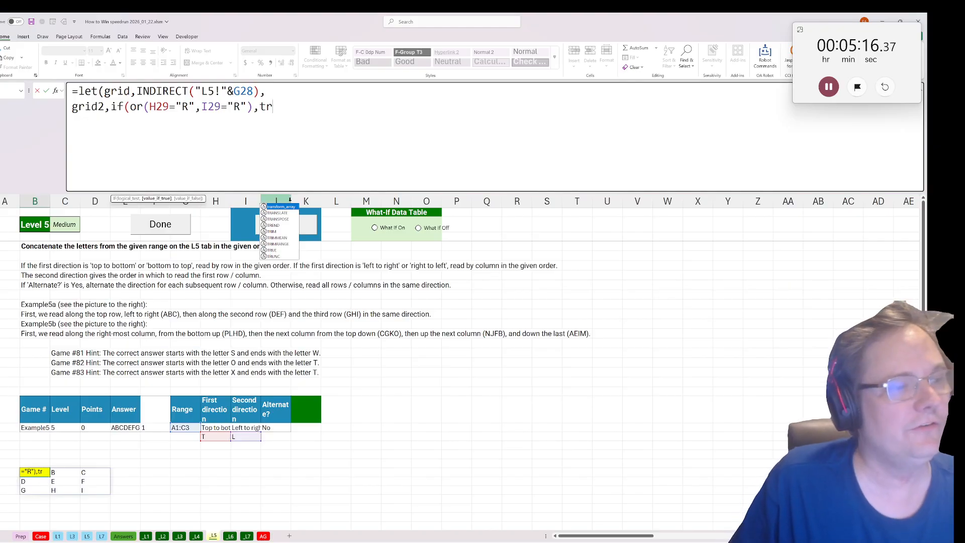
double_click(278, 206)
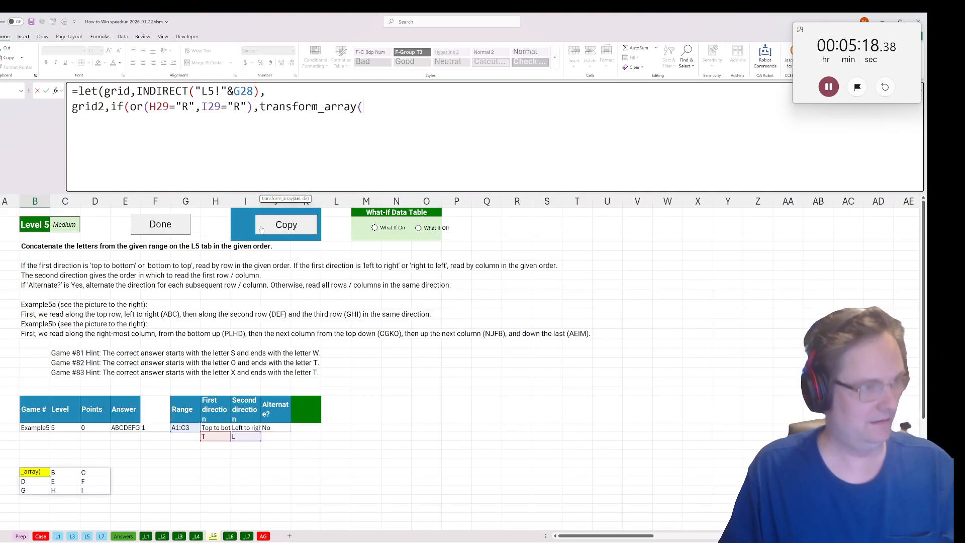
text(grid,)
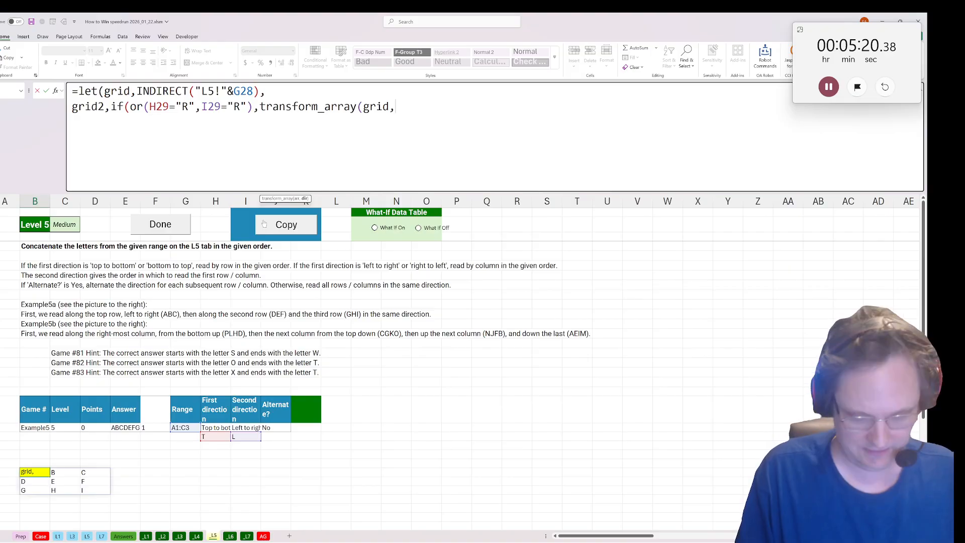
text(arrow()
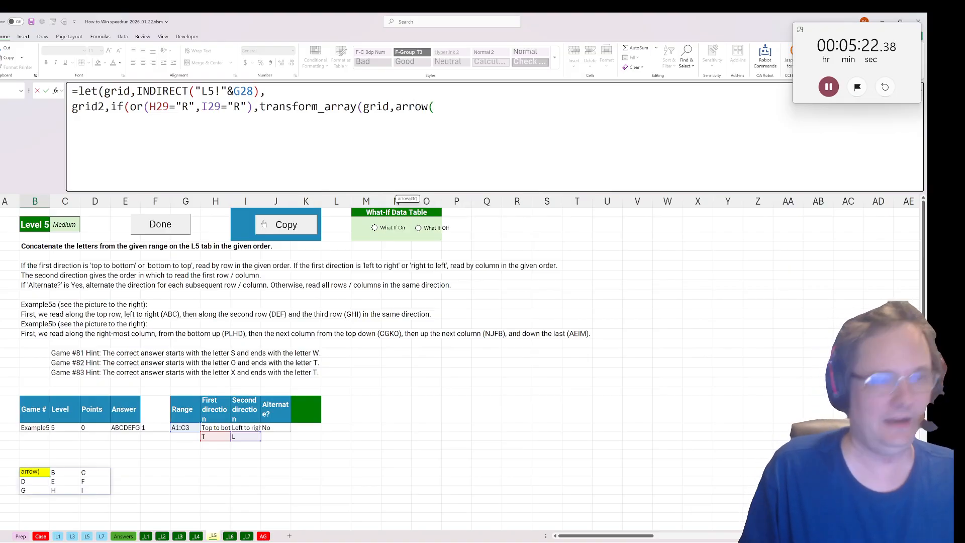
text("UD")
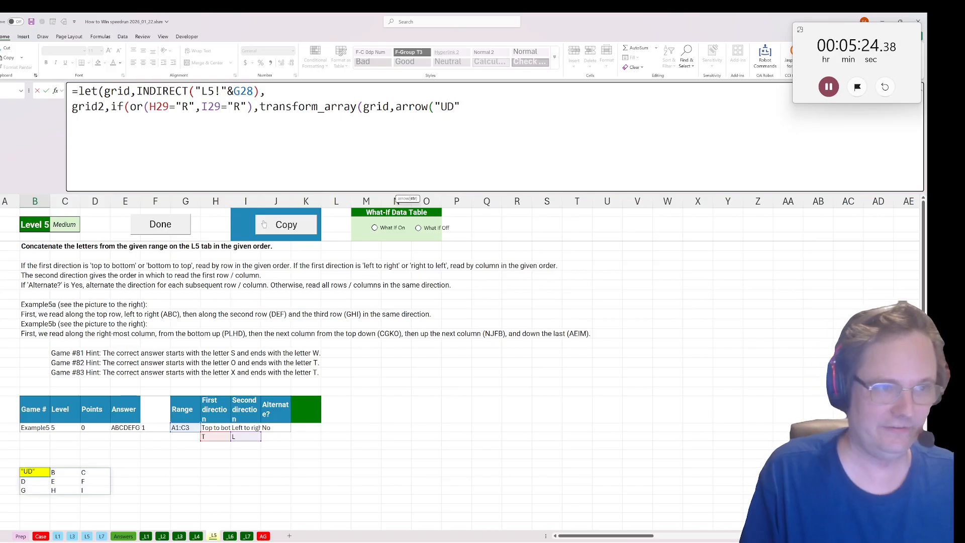
text())
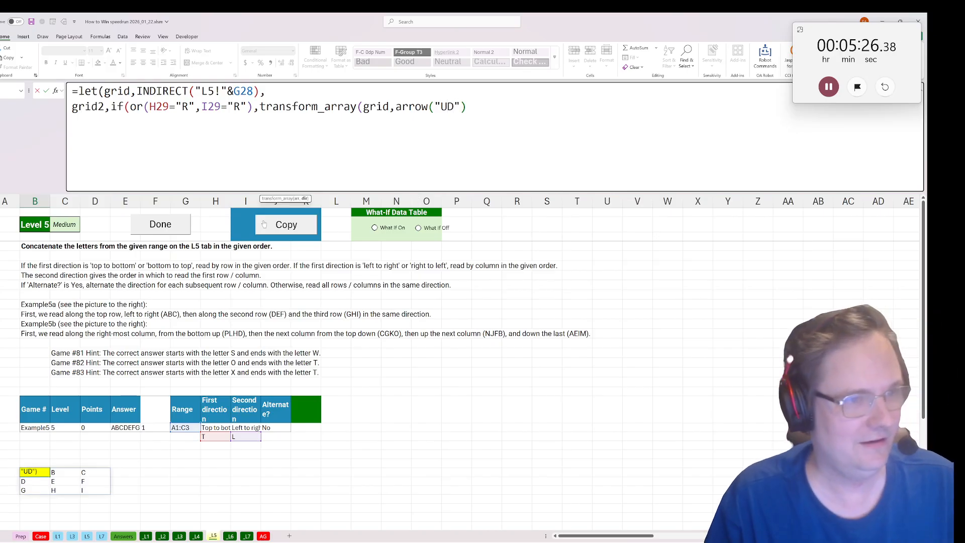
key(BackSpace)
key(BackSpace)
key(BackSpace)
key(BackSpace)
text(LR))
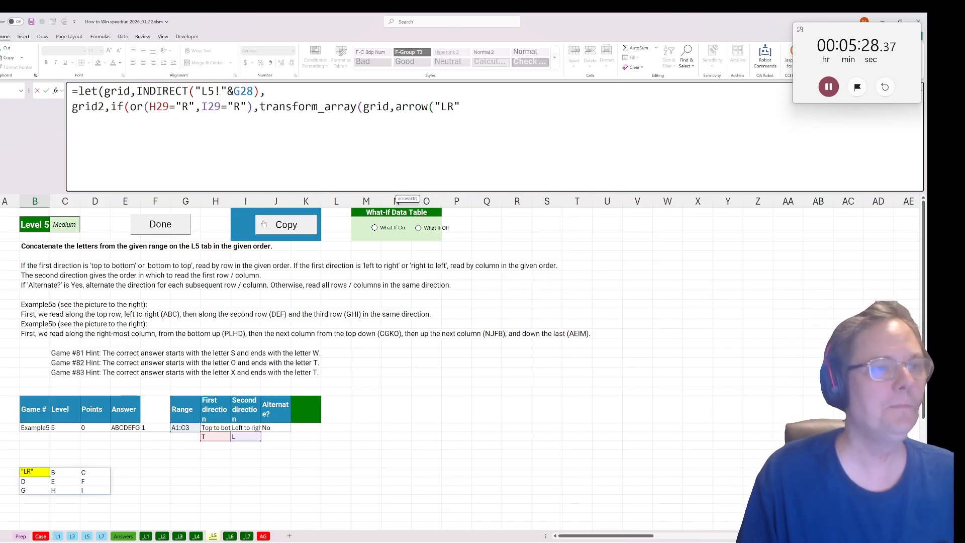
text()))
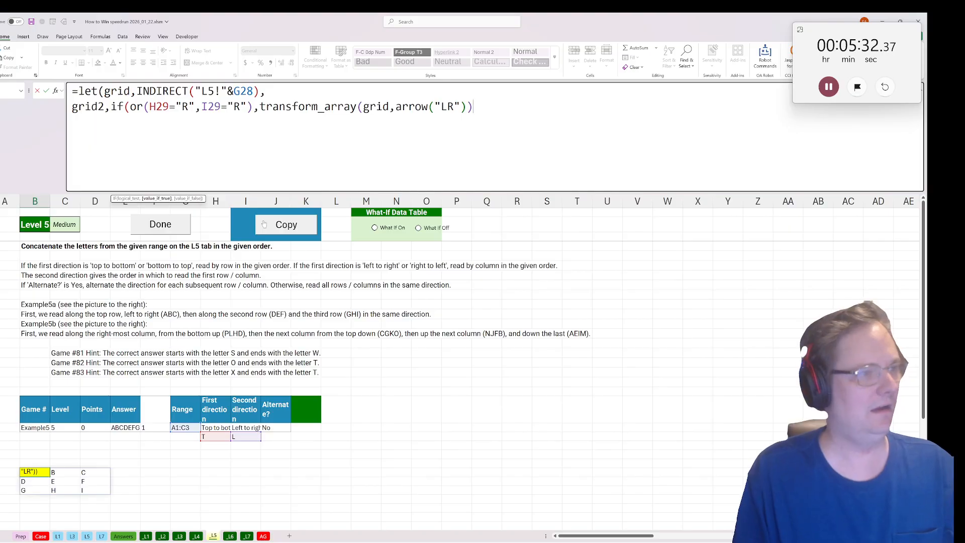
text(,g)
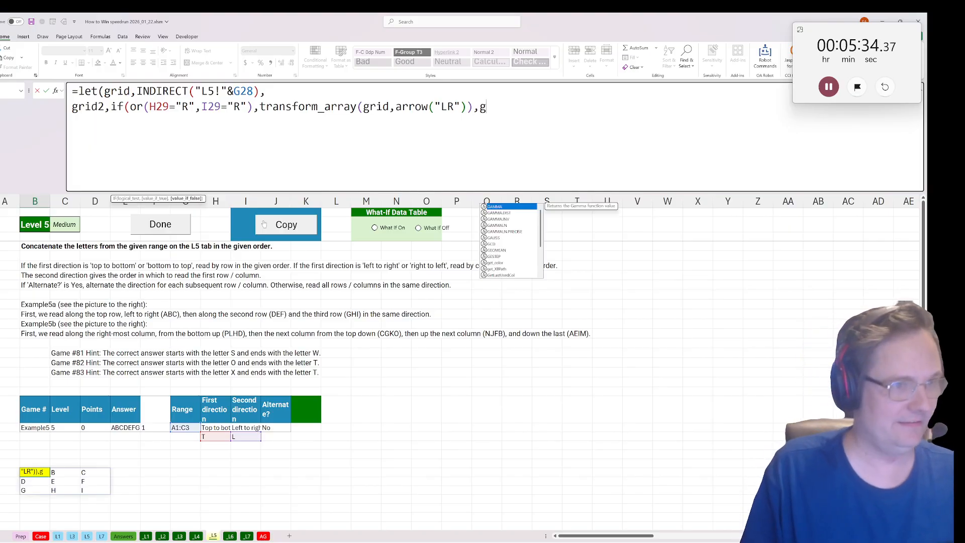
text(rid),)
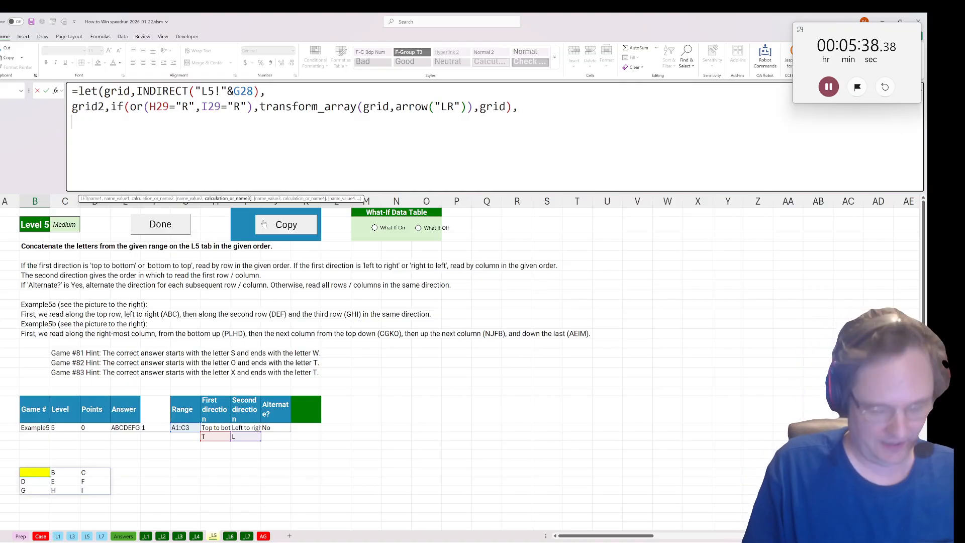
text(grid3,)
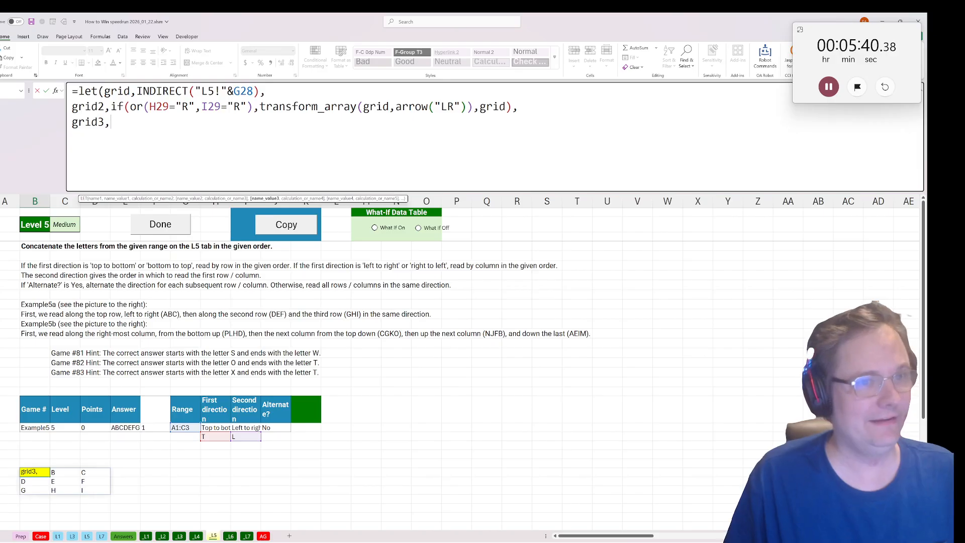
Add a grid3 variable by duplicating grid2's IF expression, and test H29 and I29 for "B" in it.
drag(524, 107, 111, 107)
key(ctrl+c)
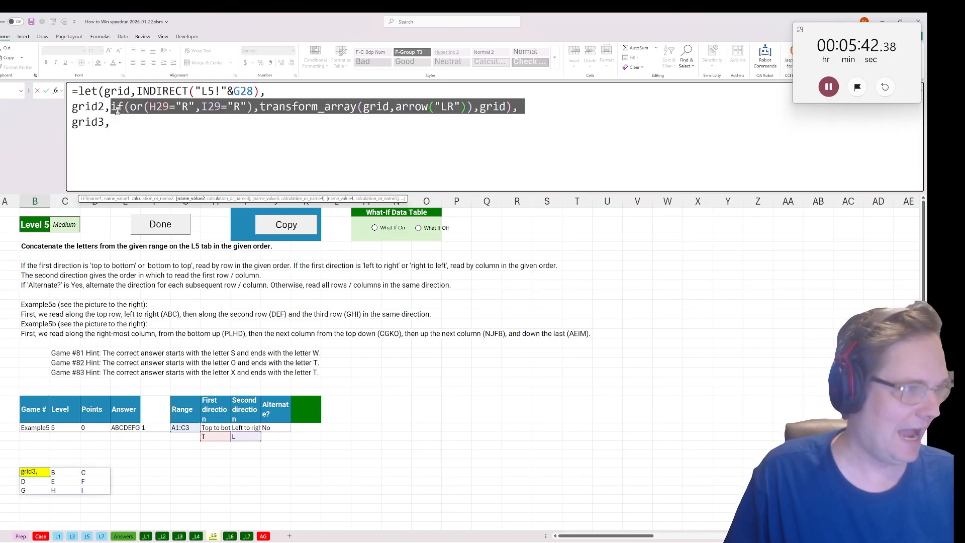
click(115, 122)
key(ctrl+v)
drag(182, 122, 240, 122)
text(B)
text(B)
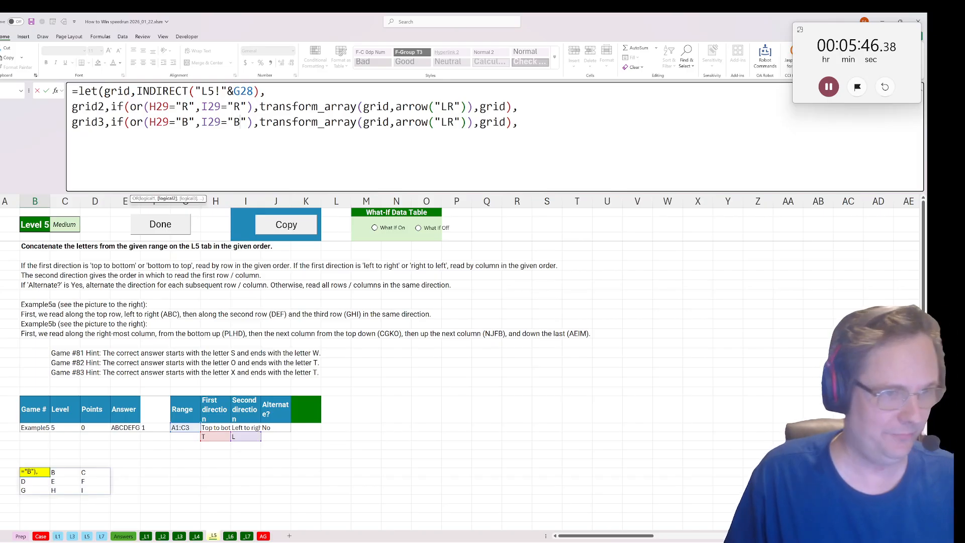
Change grid3's arrow argument to "UD" and make both of its branches refer to grid2.
drag(442, 123, 454, 122)
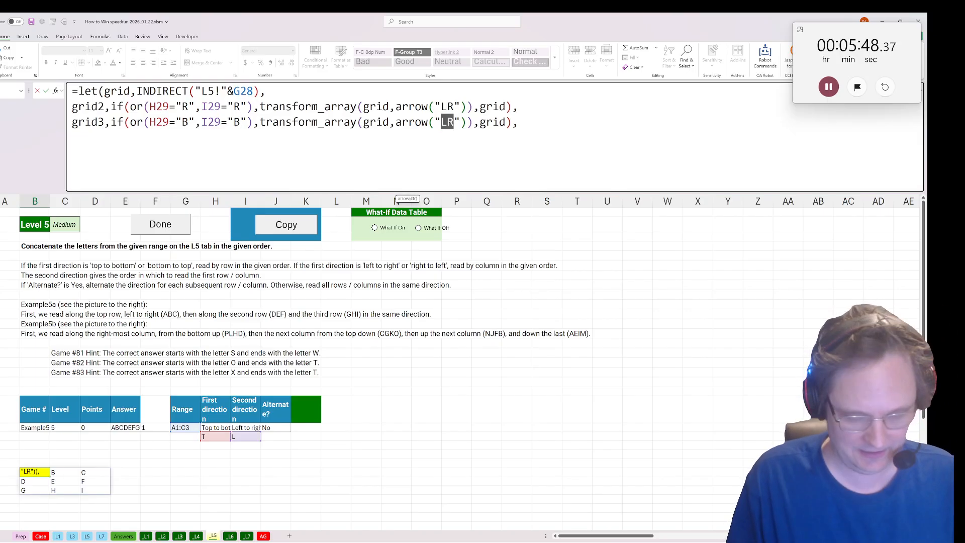
text(UD)
click(389, 122)
text(2)
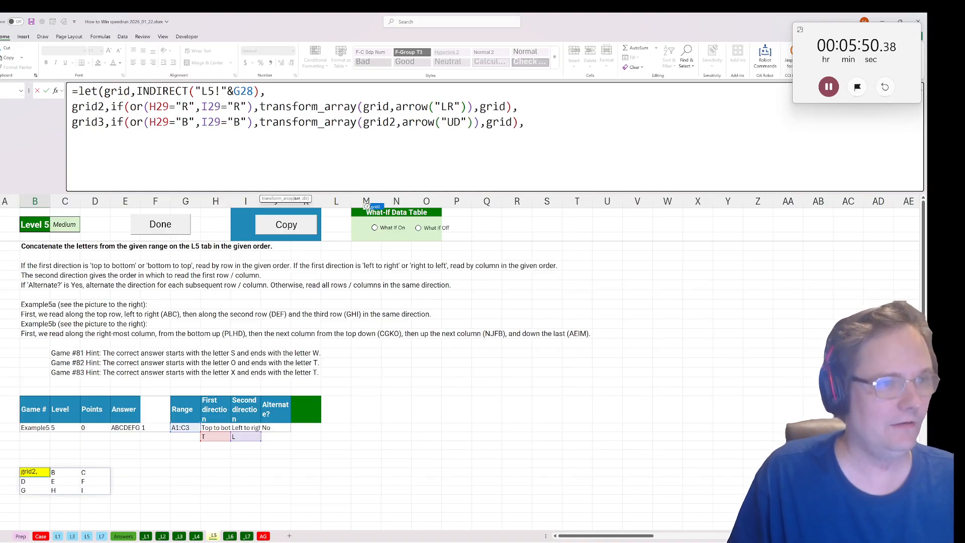
click(512, 122)
text(2)
drag(532, 122, 195, 122)
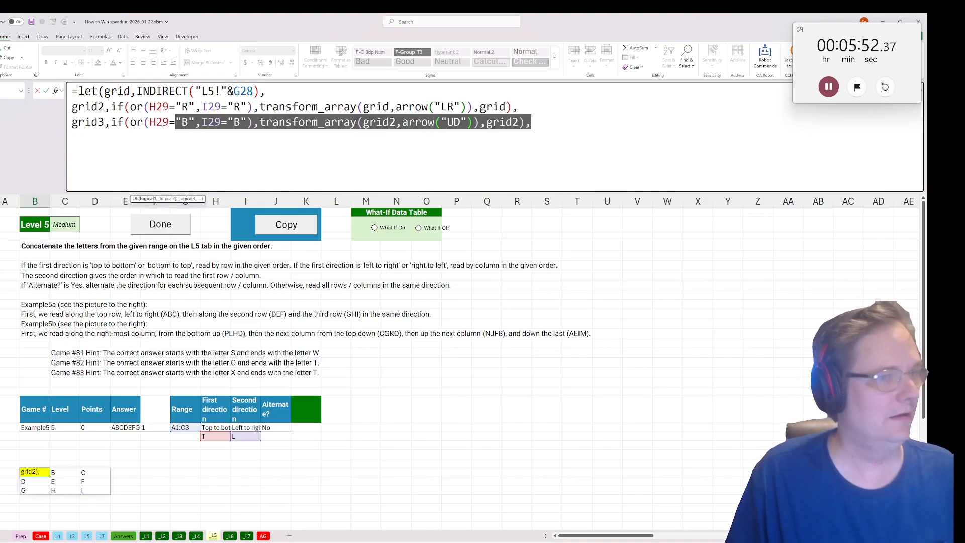
Add a grid4 variable on a new line, starting with the condition if(or(H29="L",H29="R").
key(End)
key(alt+Return)
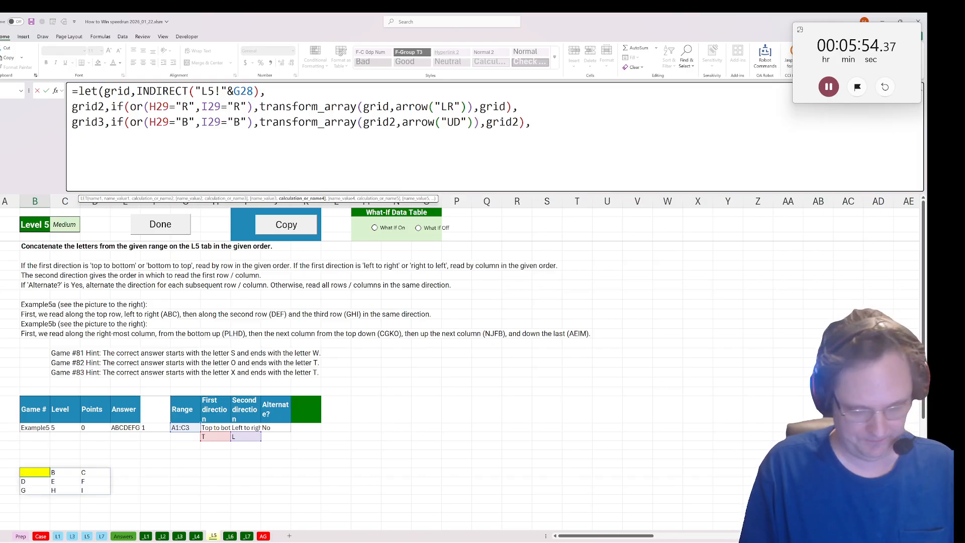
text(grid4,if()
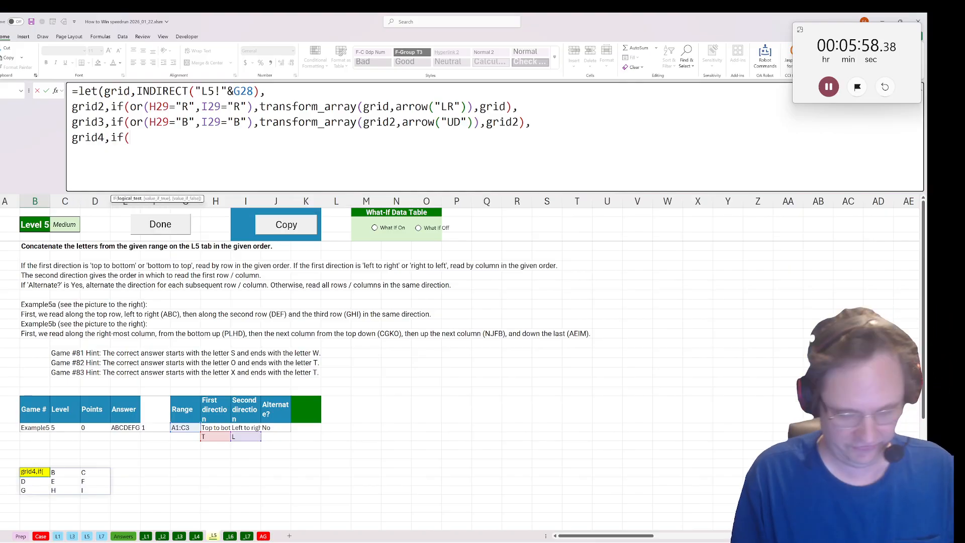
text(or()
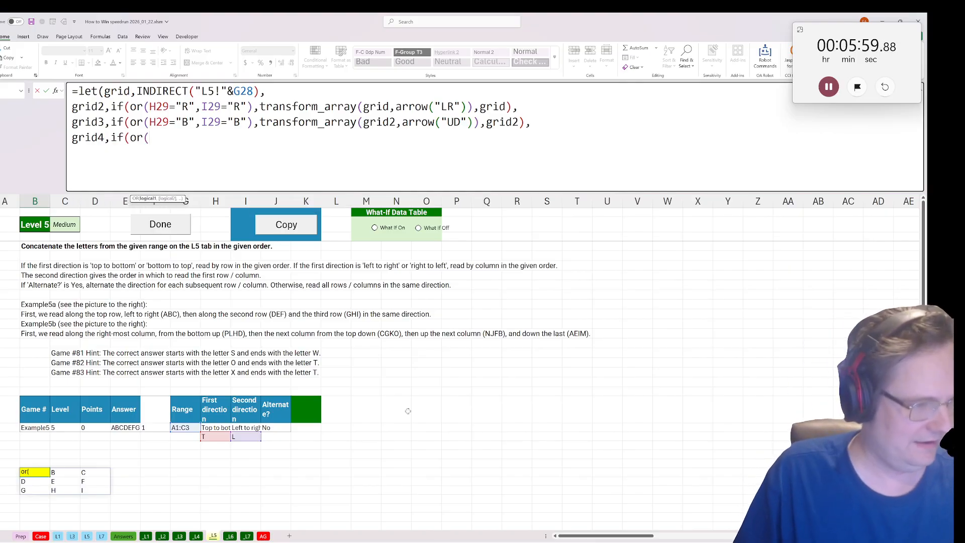
click(224, 437)
text(=")
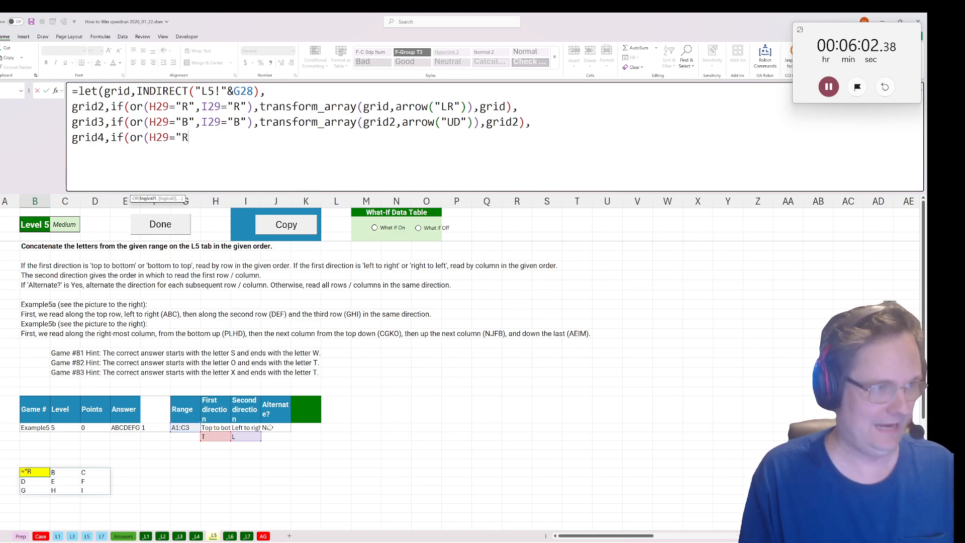
text(L",)
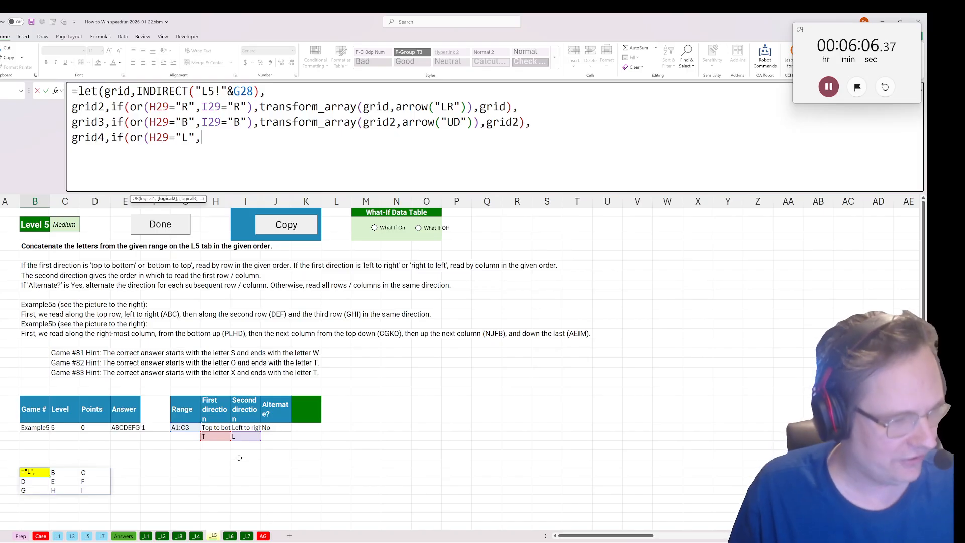
click(215, 437)
text(="R")
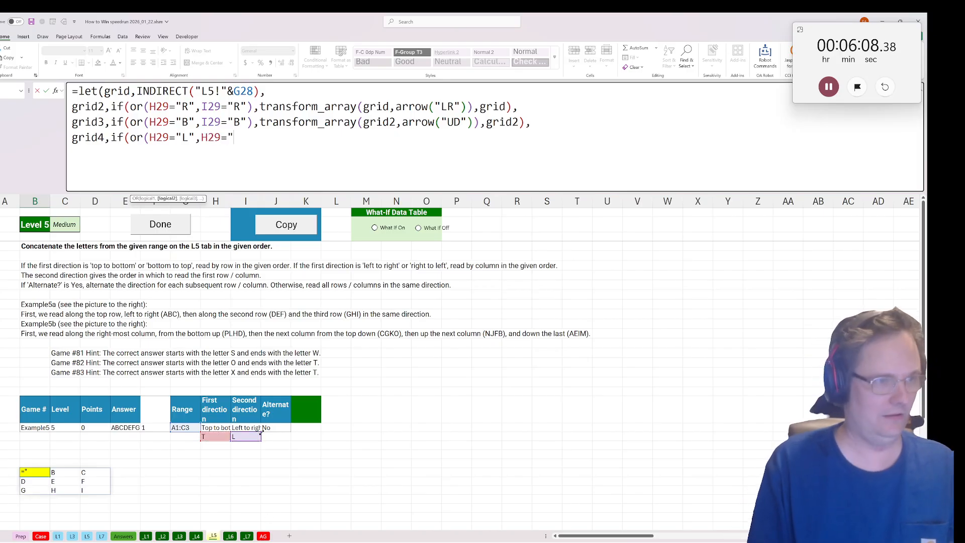
text())
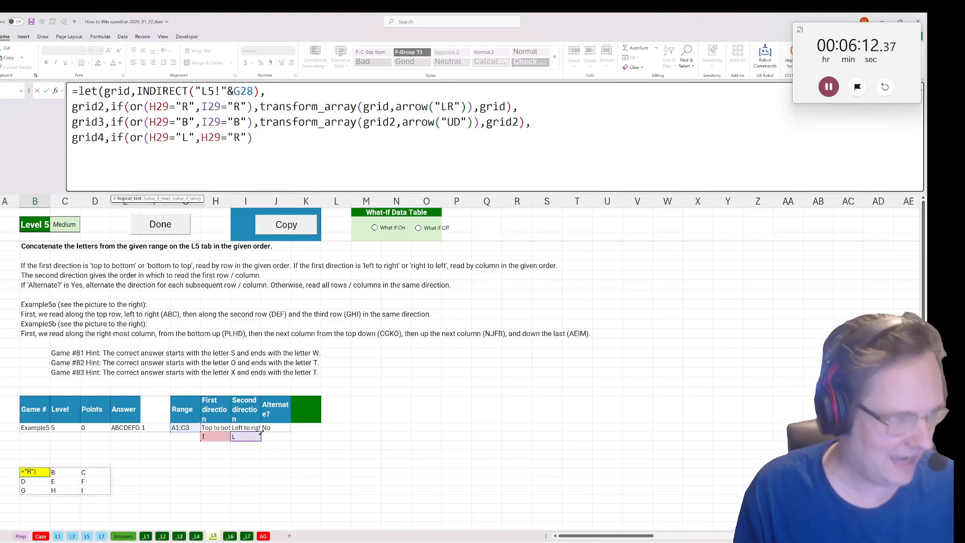
text(,tran)
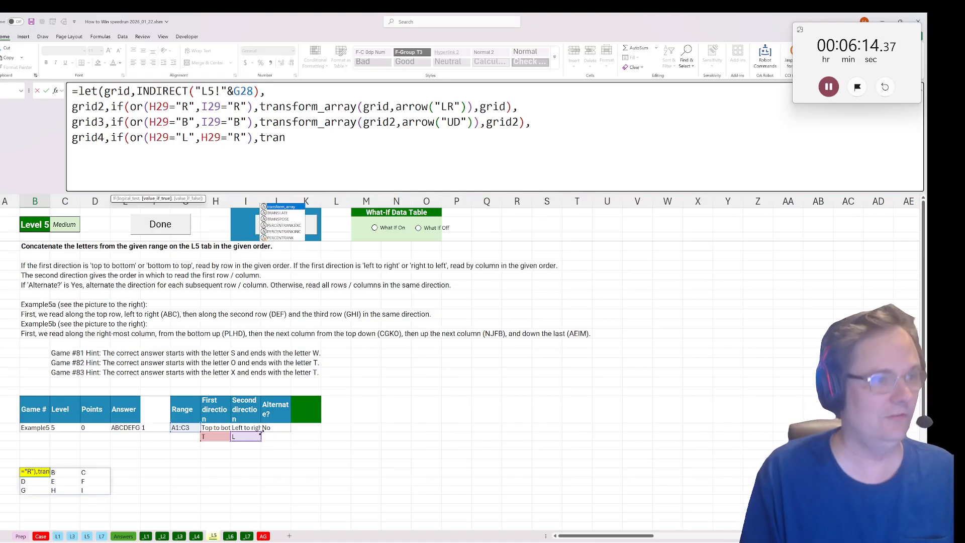
Set grid4's true branch to TRANSPOSE(grid3) and its false branch to grid3, and close the IF.
key(Down)
key(Tab)
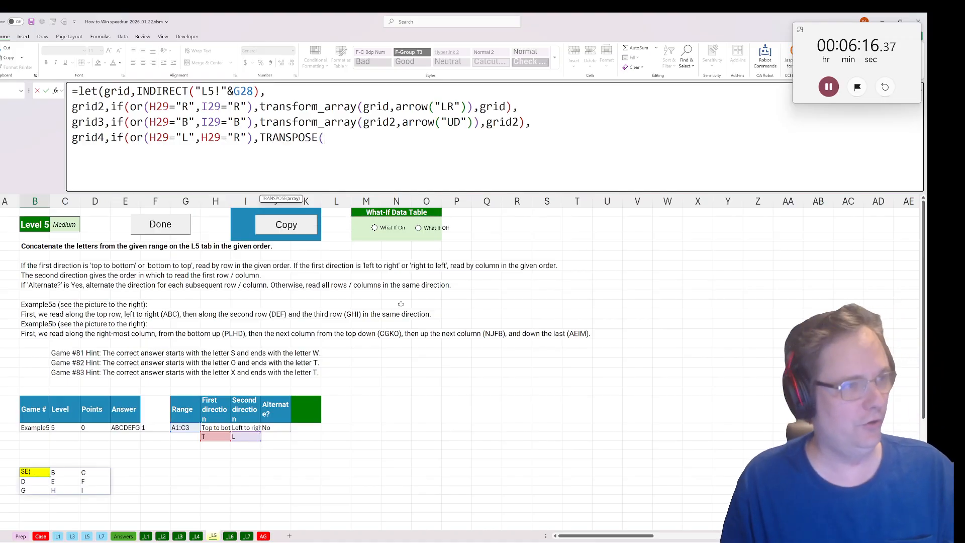
text(grid3)
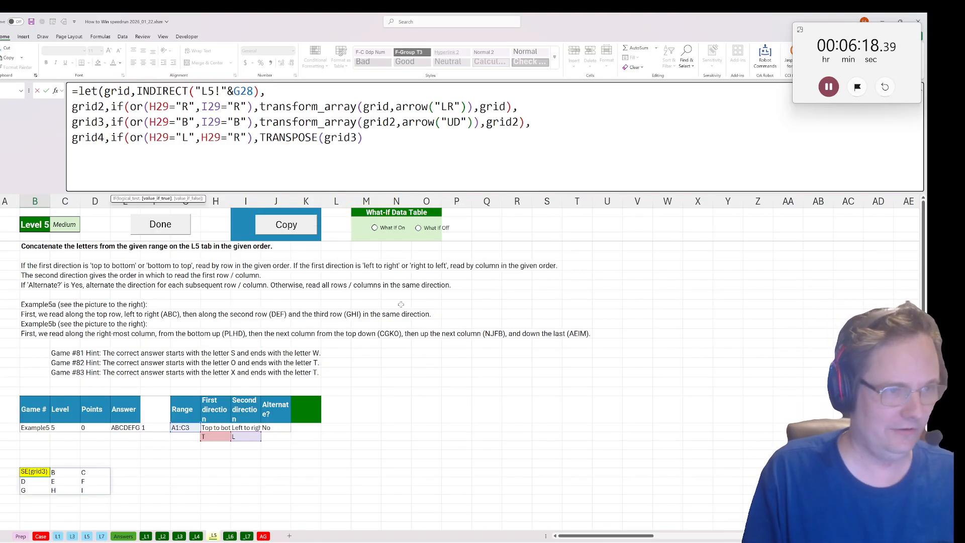
text(,)
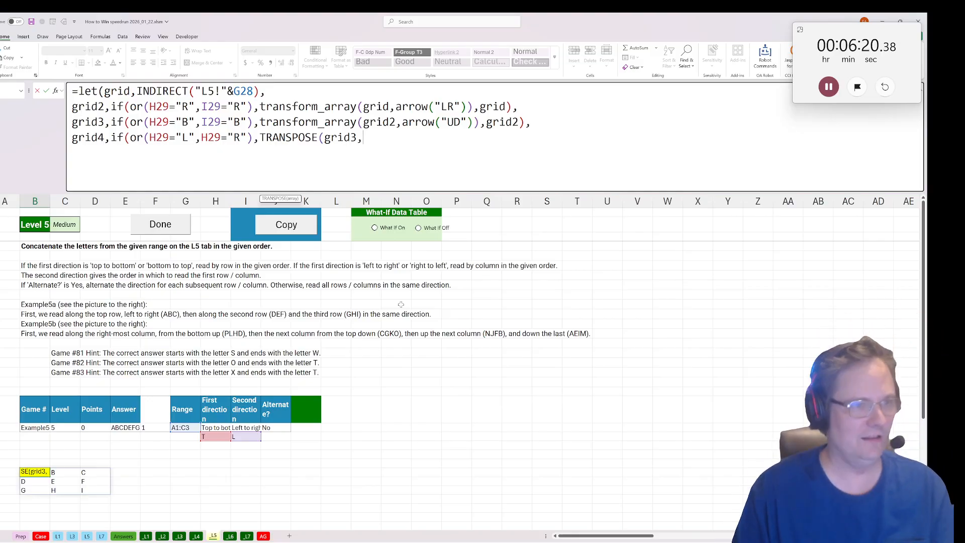
key(BackSpace)
text(),)
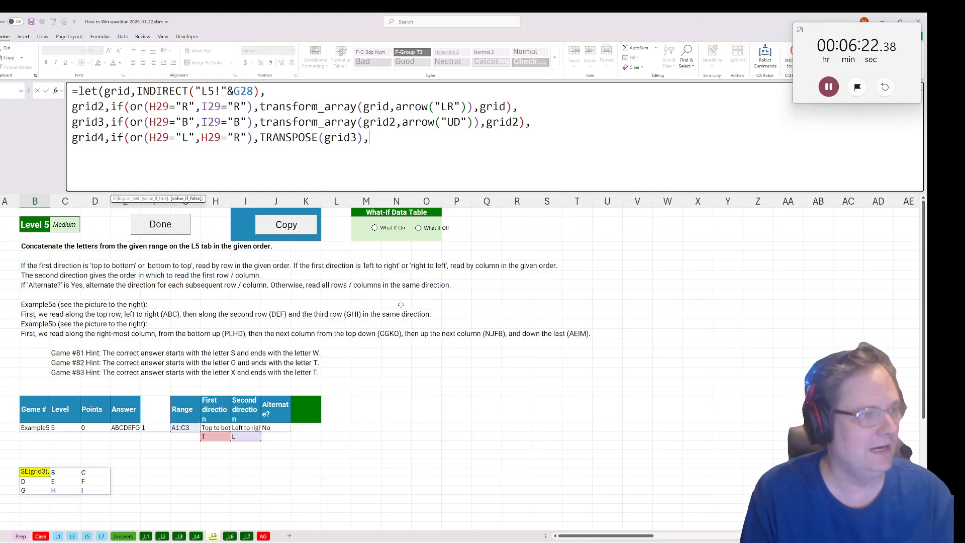
text(grid3)
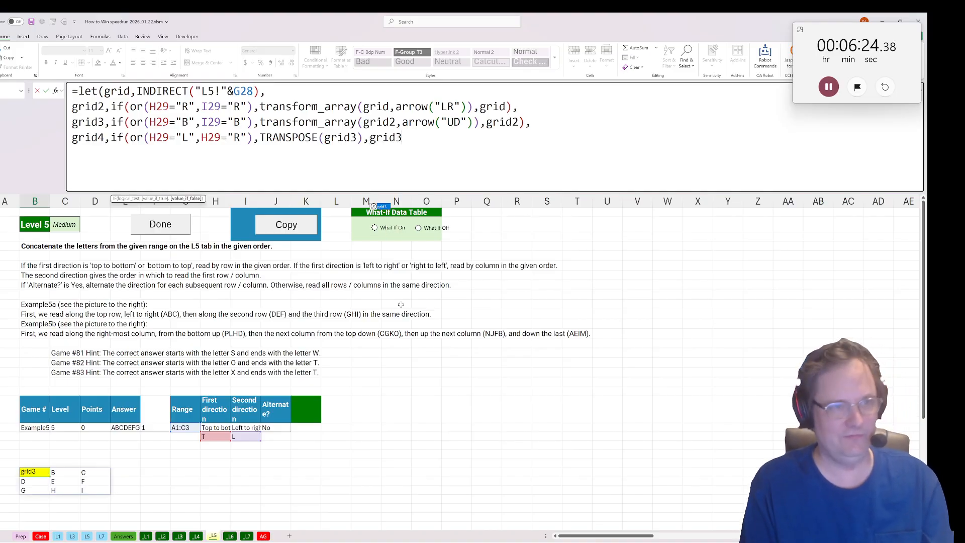
text(),)
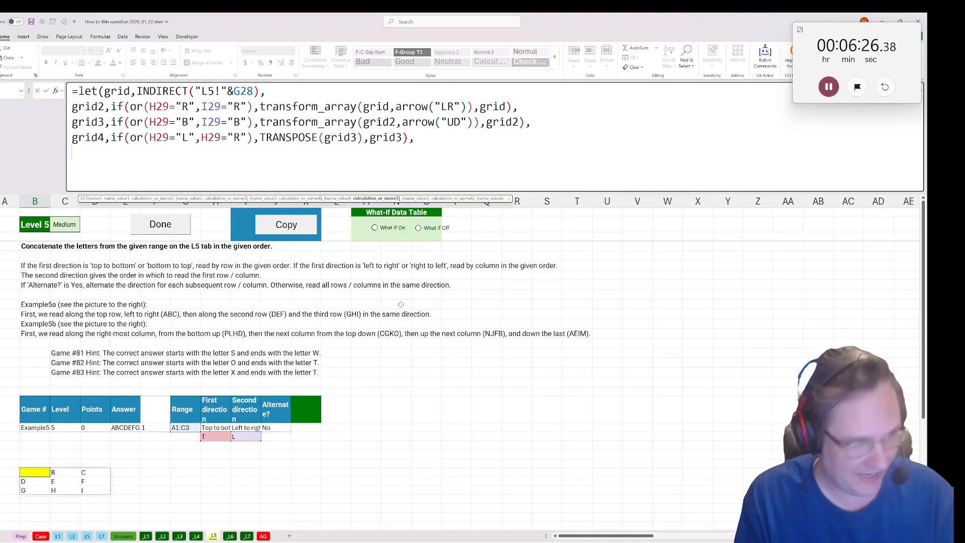
Add a grid5 variable on a new line, defined as if(J28="Yes",snake(grid4),grid4).
key(alt+Return)
text(grid5)
text(,a)
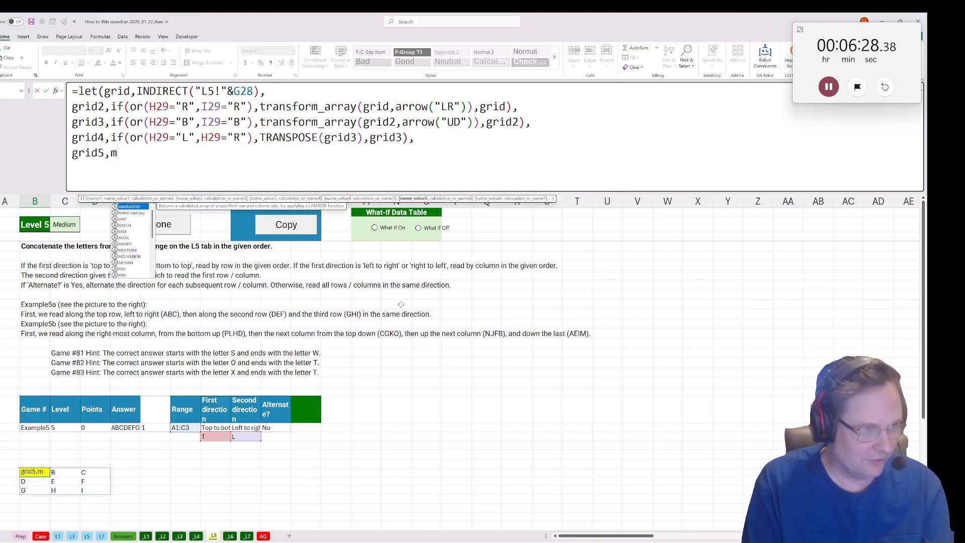
key(BackSpace)
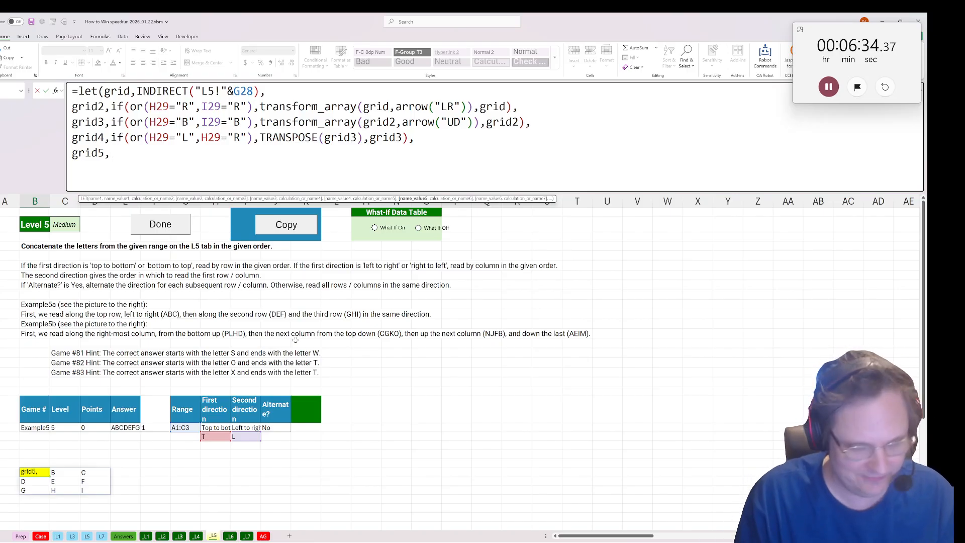
text(if()
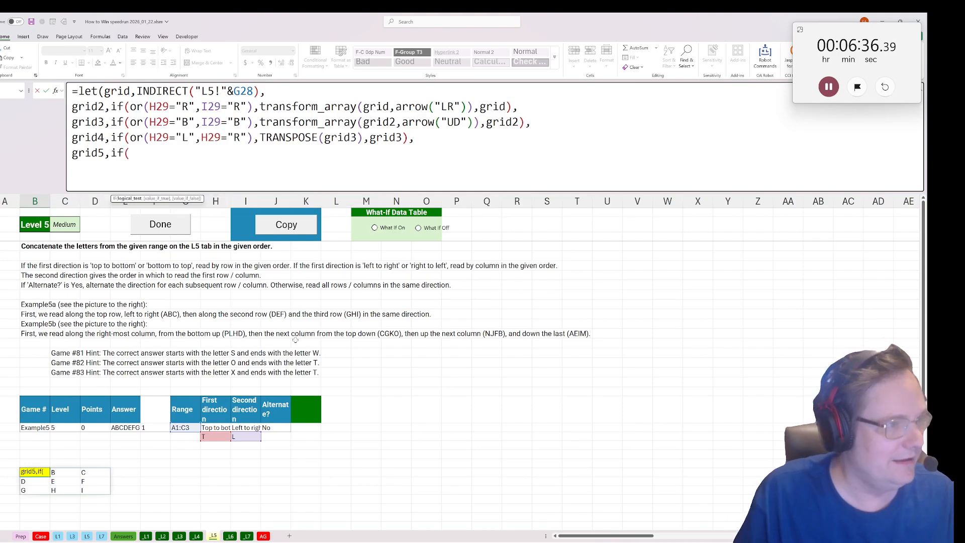
click(271, 427)
text(=)
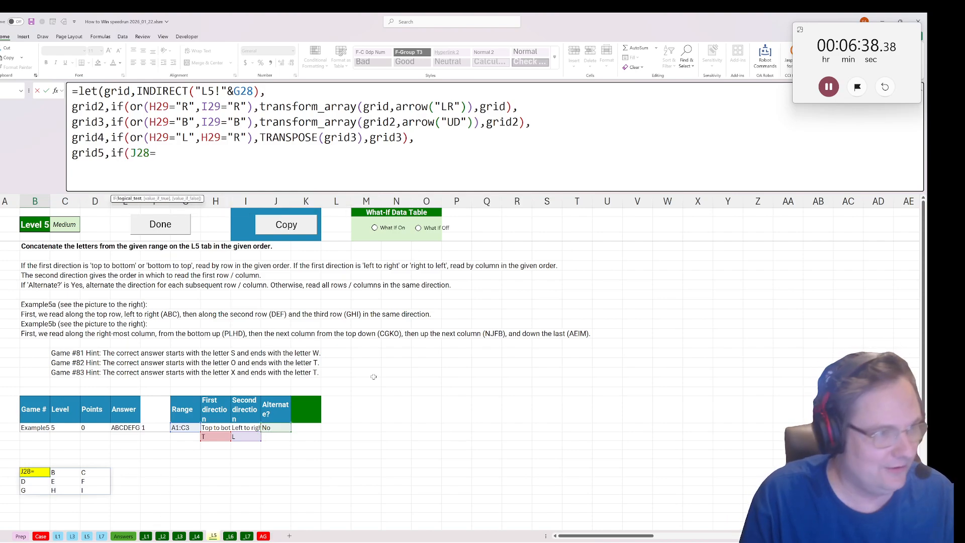
text("Yes",sn)
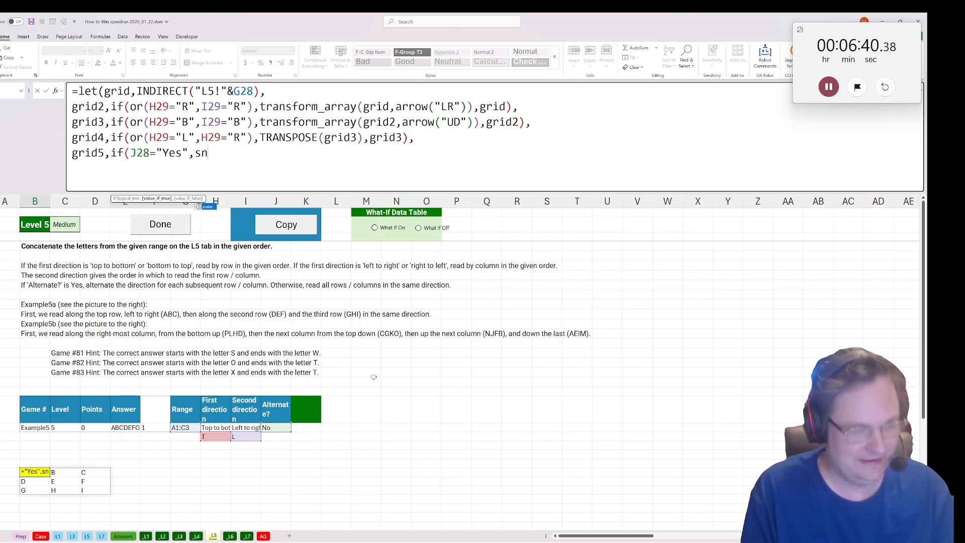
text(ake(grid4),)
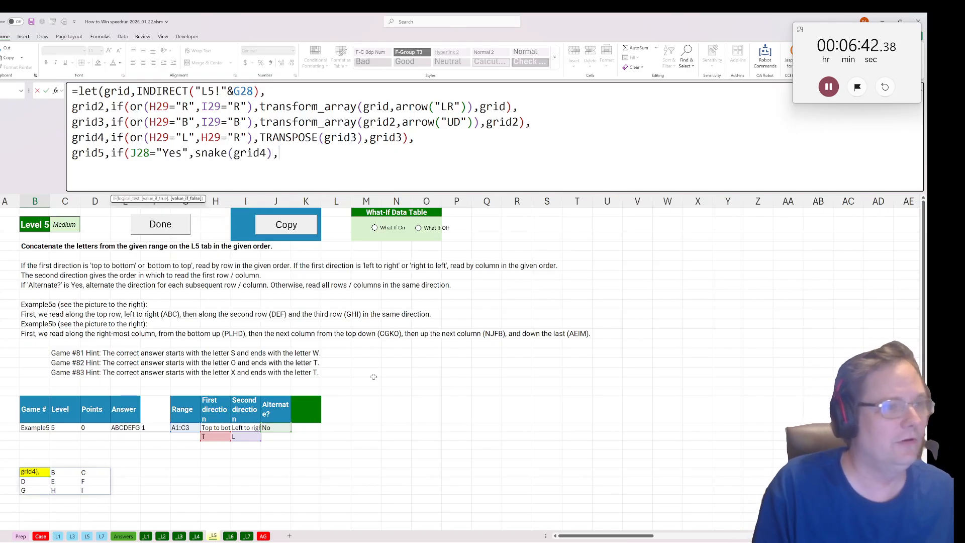
text(grid4))
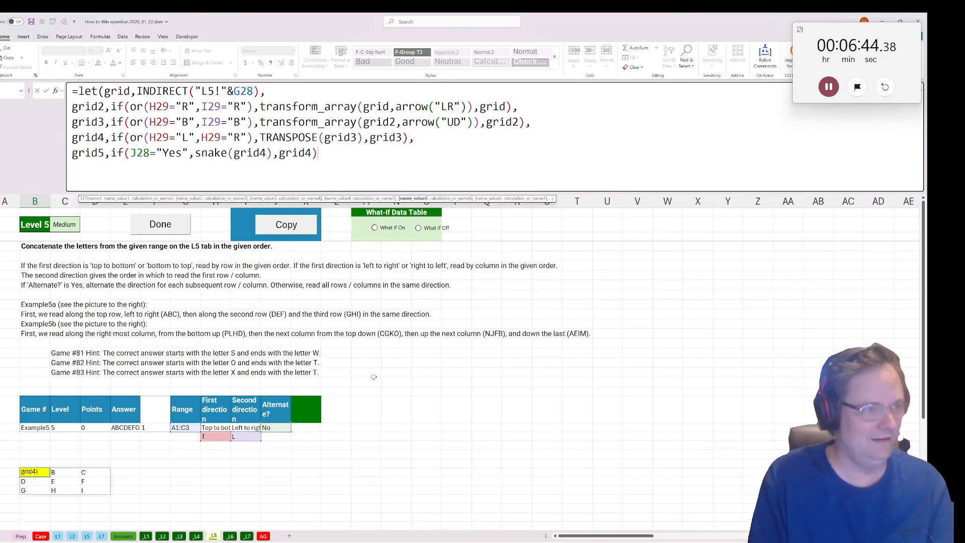
text(,)
Finish the LET formula by returning concat(grid5) on a new line, and mark Level 5 as done.
key(alt+Return)
text(c)
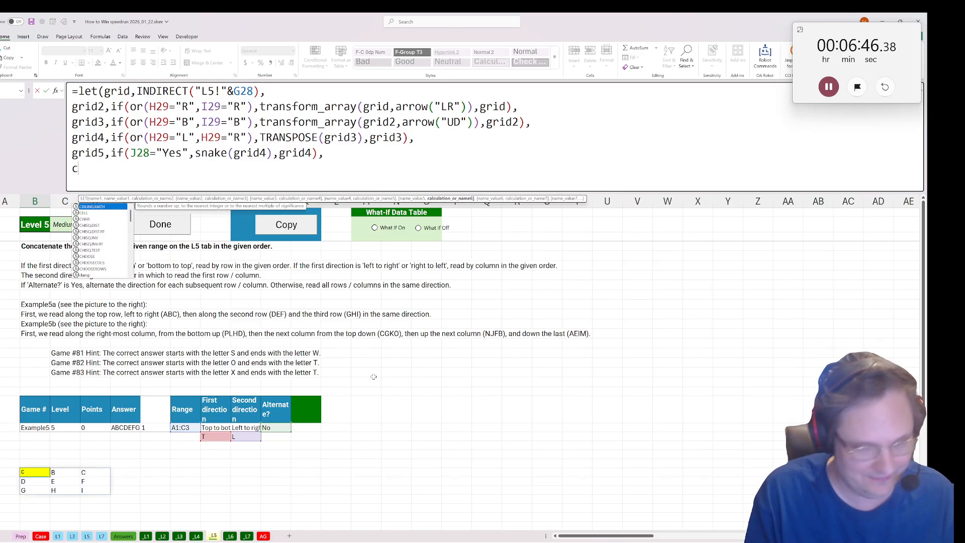
text(oncat()
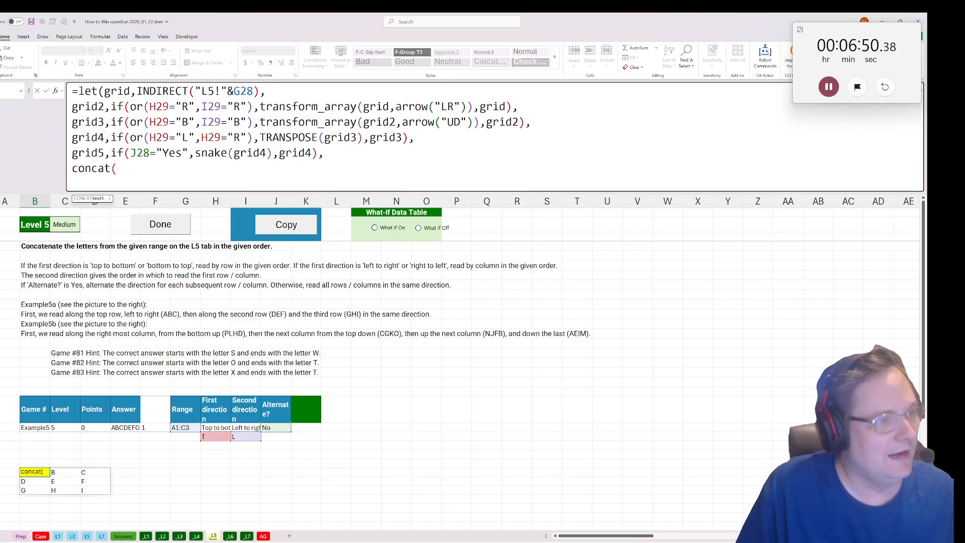
text(grid5)
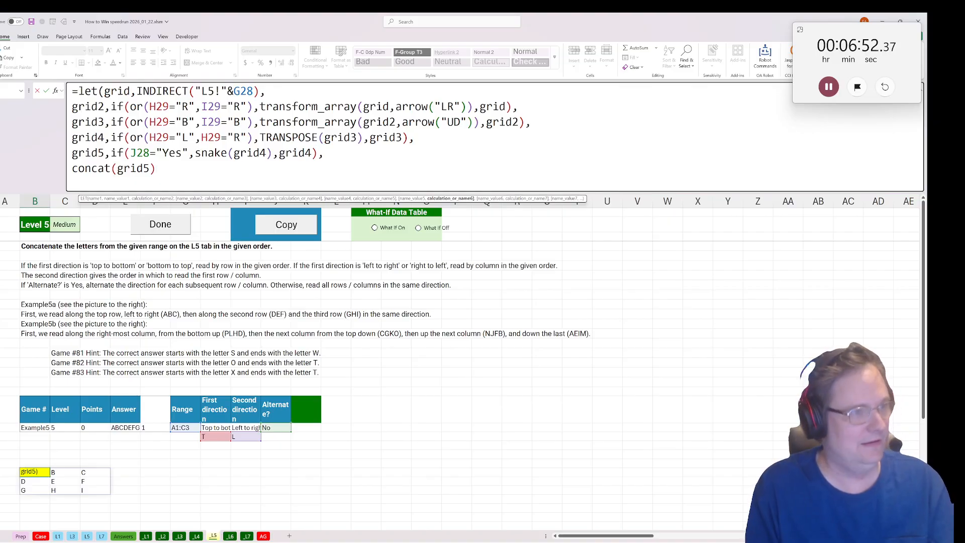
text())
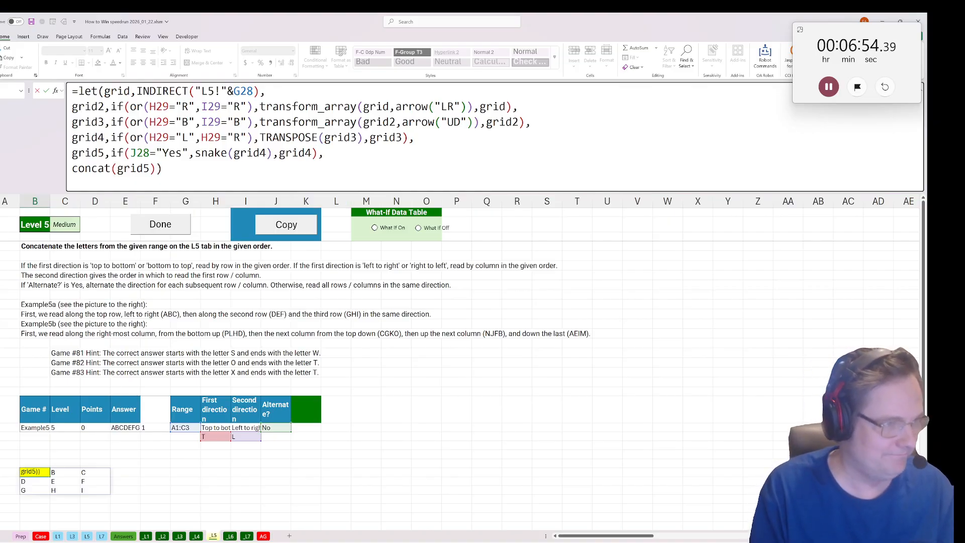
key(Return)
click(164, 228)
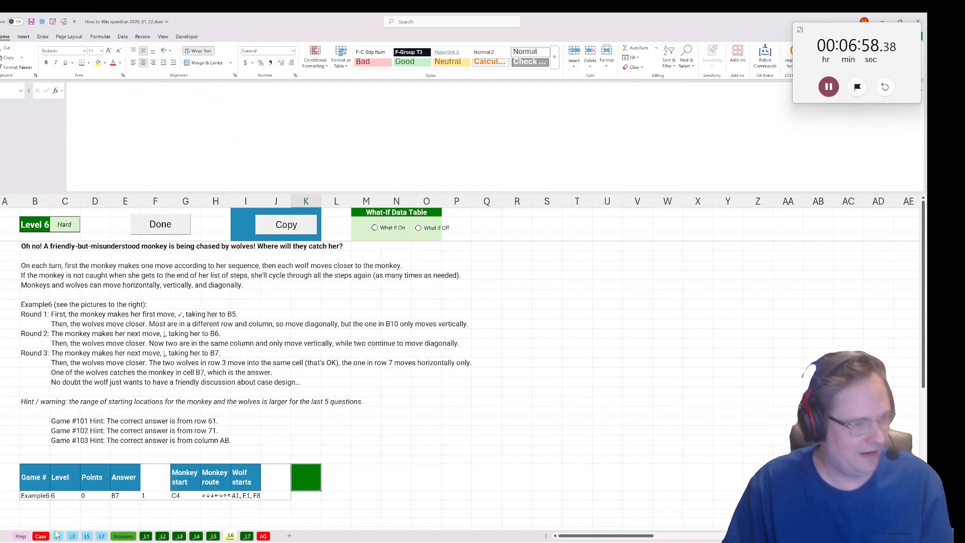
Check the Bonus Questions table on the Case sheet and return to the Level 6 sheet.
click(56, 535)
click(40, 534)
scroll(400, 478, down, 15)
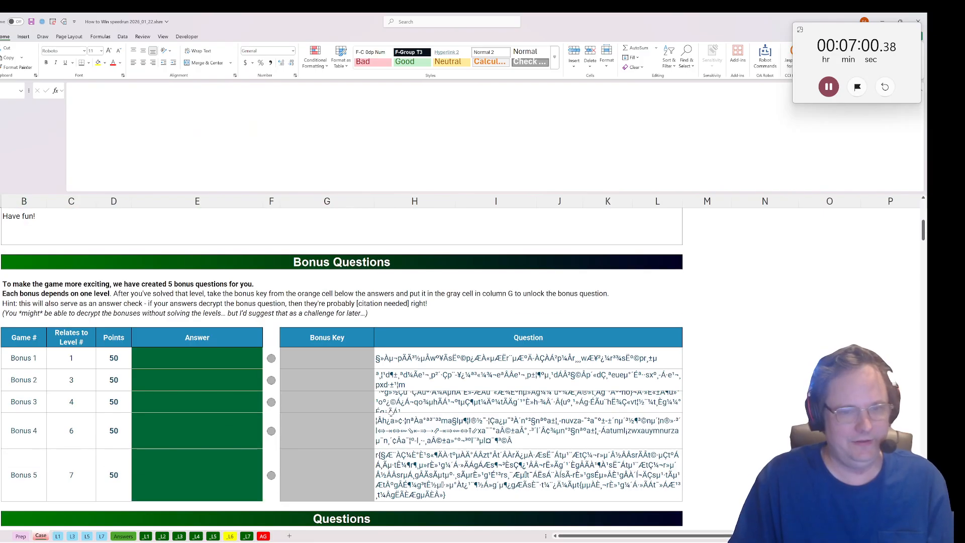
click(230, 536)
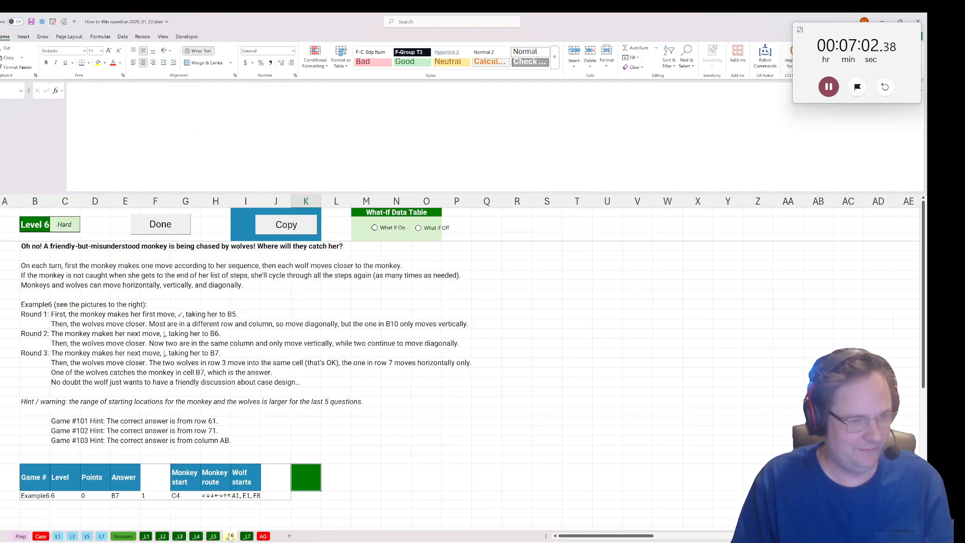
Link K28, below the green header cell, to the monkey's start position with =G28.
scroll(216, 422, down, 5)
click(309, 360)
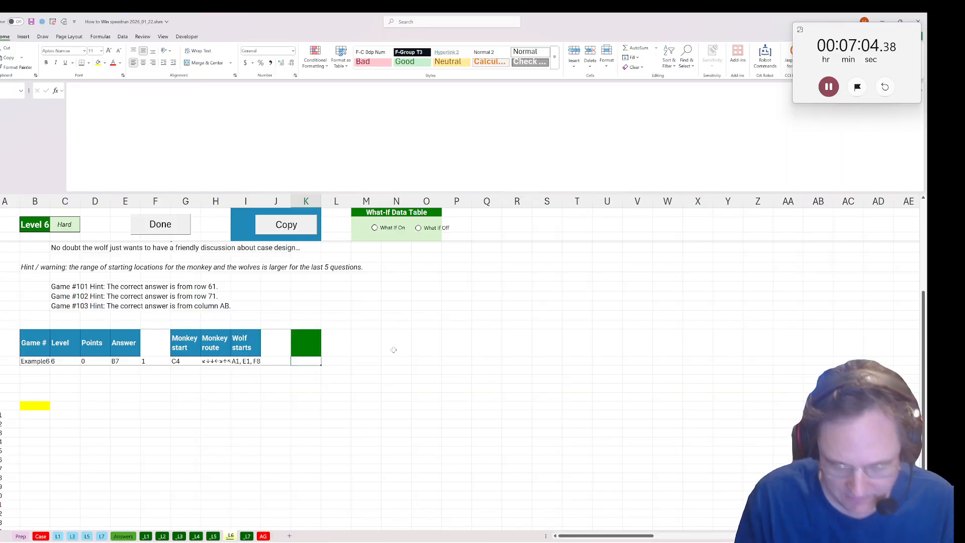
text(=)
click(190, 358)
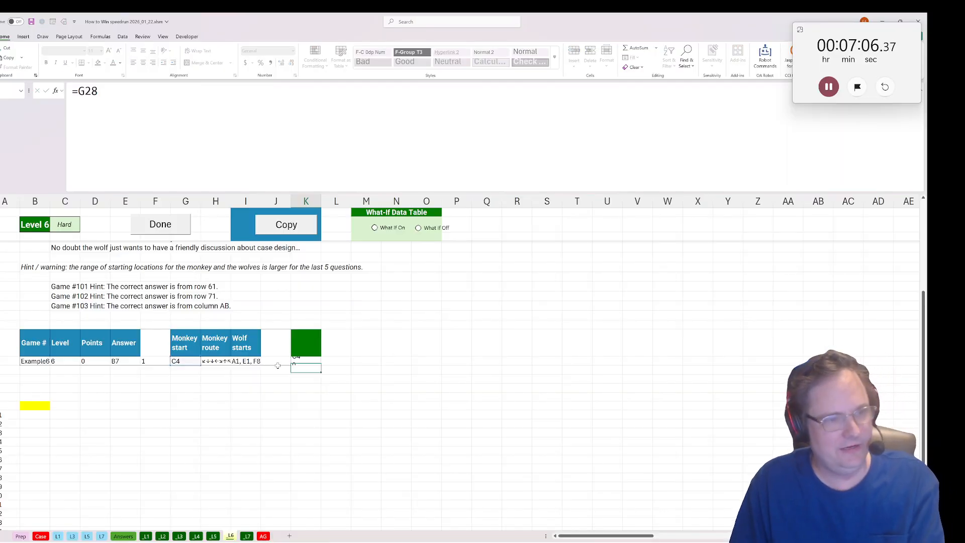
key(Tab)
Split 100 repetitions of the monkey's route into single arrows in L28 with =str2arr(rept(H28,100)).
text(=)
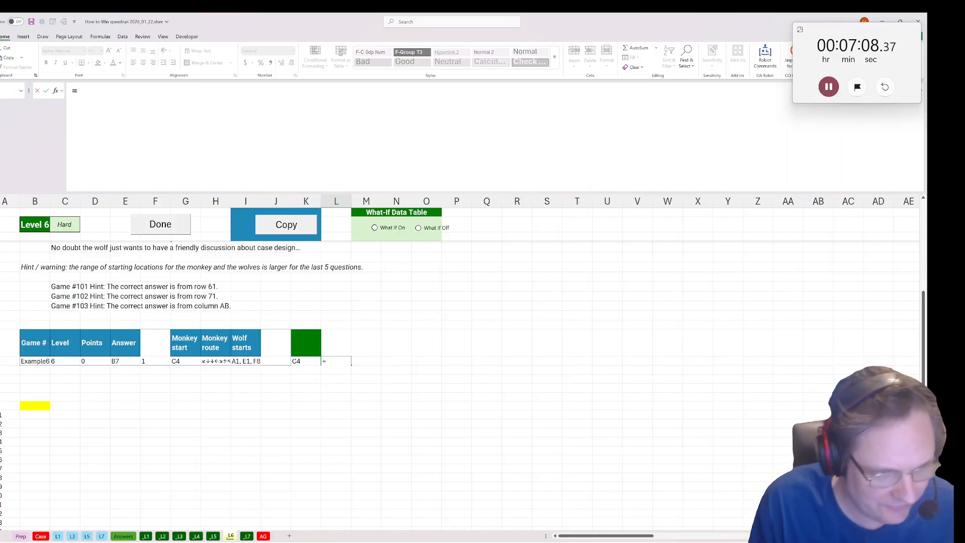
text(str2)
key(Tab)
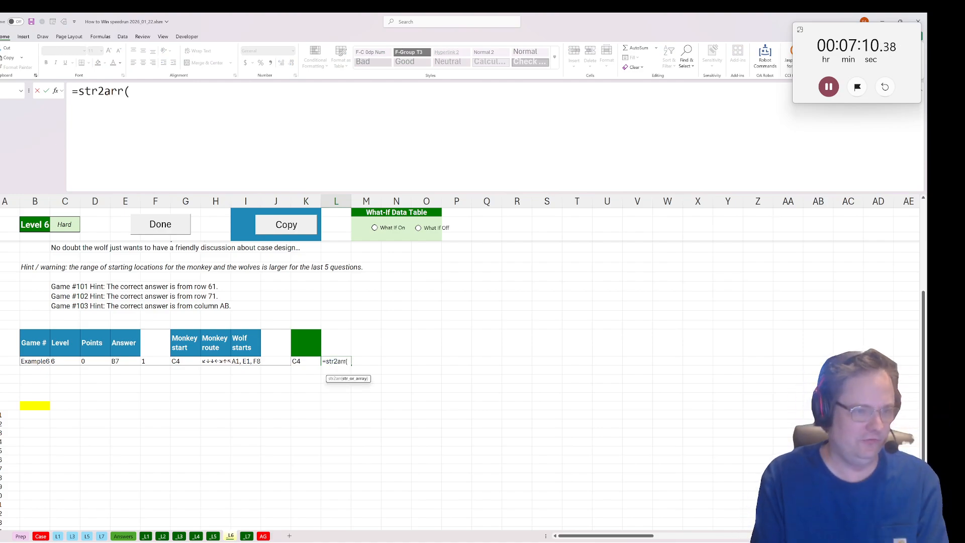
text(rept()
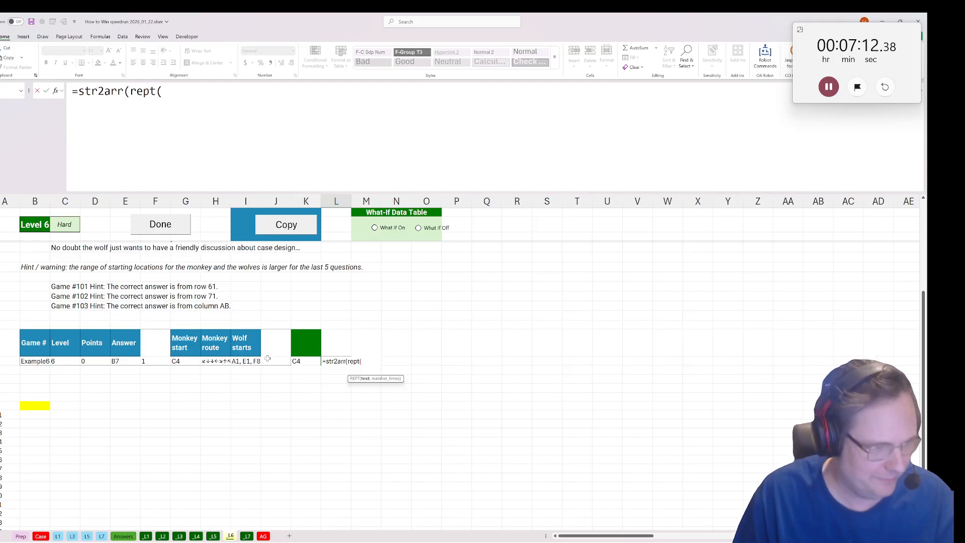
click(218, 363)
text(,100)
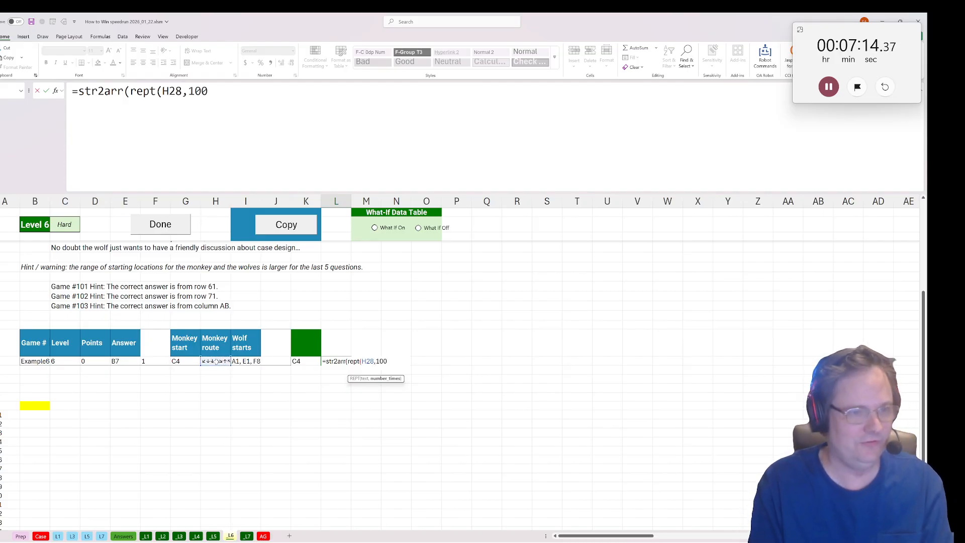
text()))
key(Return)
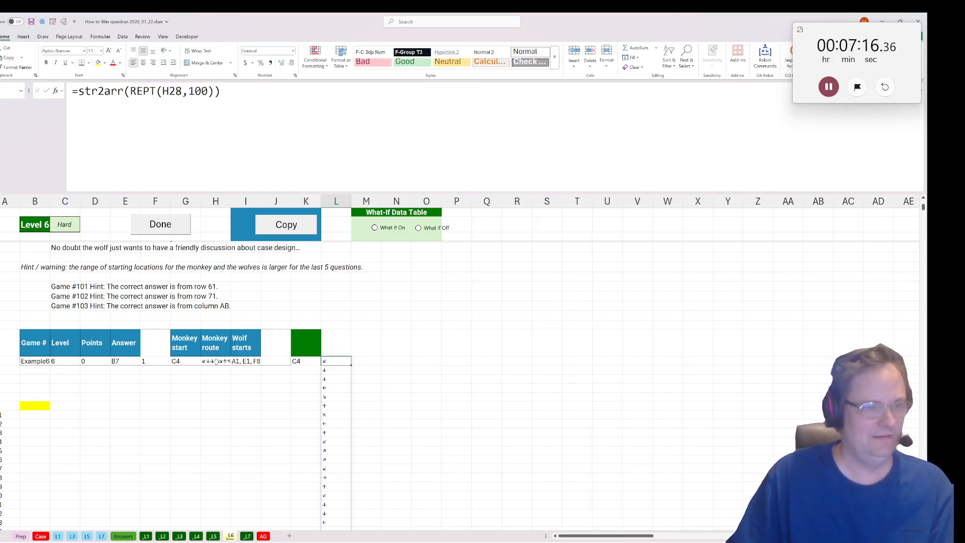
Calculate the monkey's next position in K29 with arrow_move from K28 and L28, and fill the formula down alongside the arrows.
drag(307, 369, 305, 365)
click(305, 368)
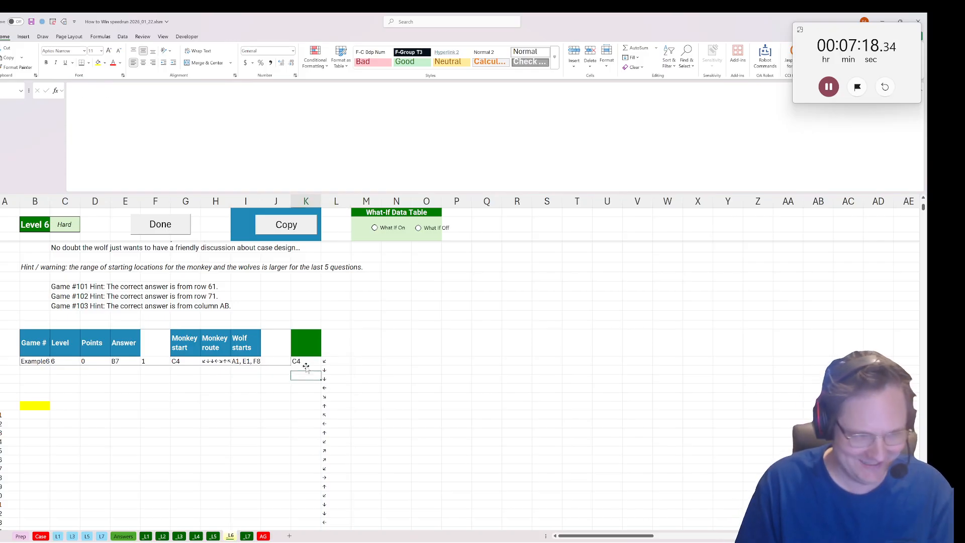
text(=arrow)
key(Tab)
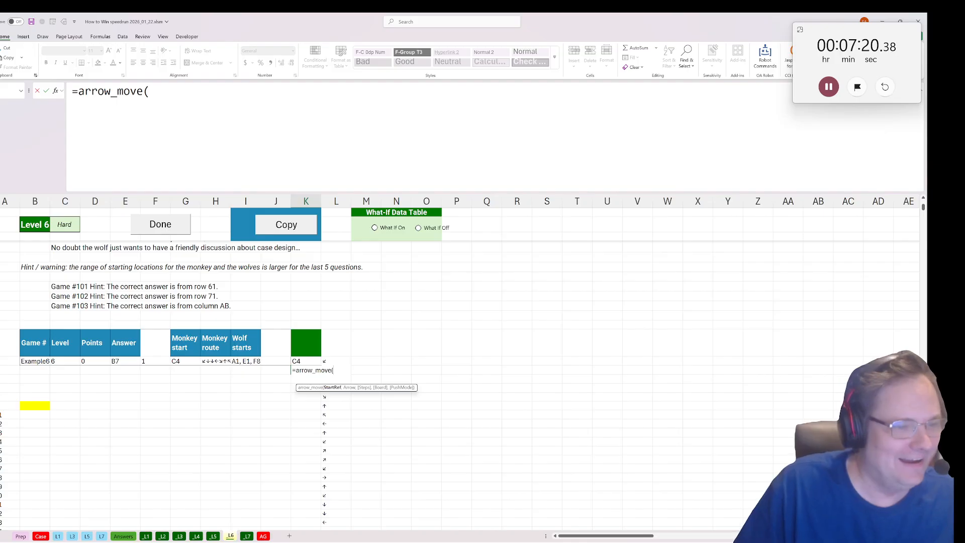
click(311, 360)
text(,)
click(326, 361)
key(Return)
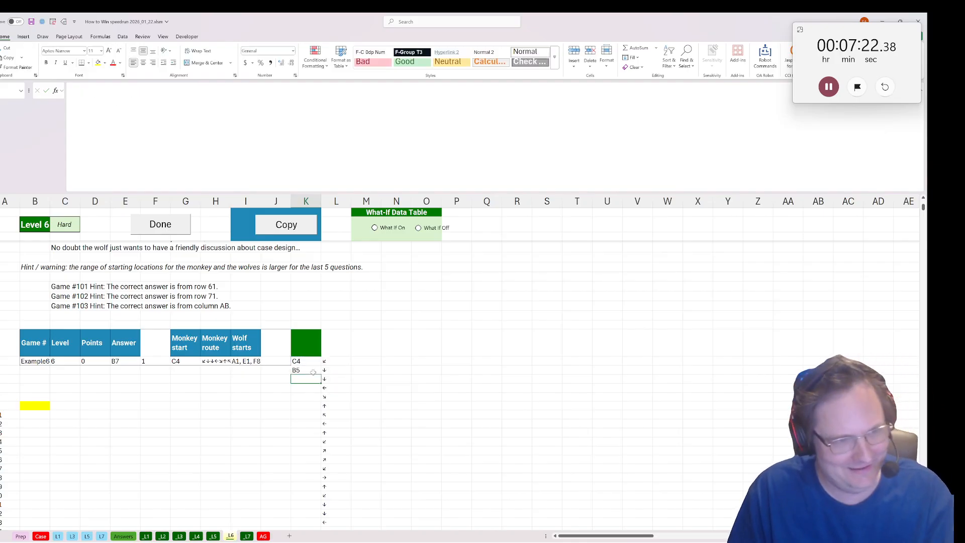
click(318, 371)
double_click(318, 371)
Label the monkey position column "Monkey" in K27 and add a "Wolves" header in M27.
click(305, 342)
text(Monke)
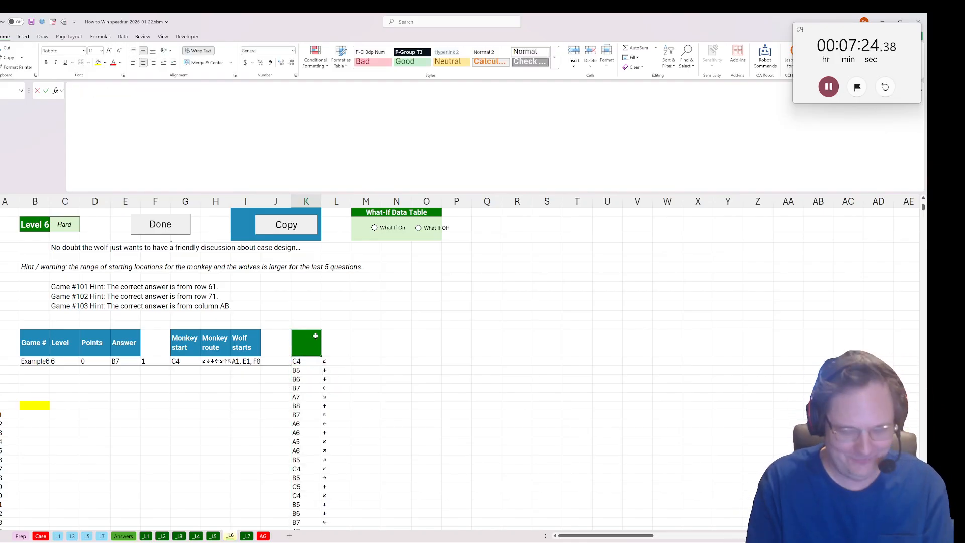
text(y)
key(Tab)
key(Tab)
text(Wold)
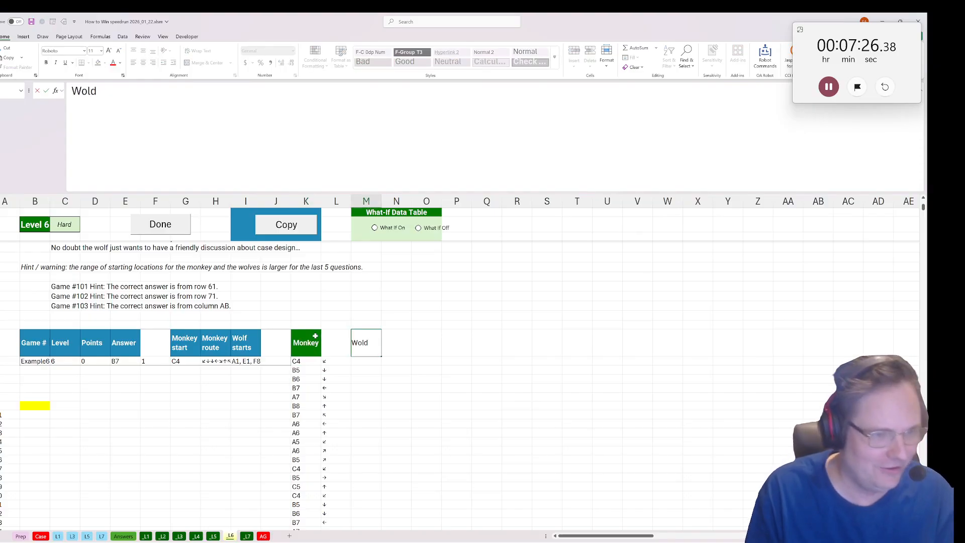
key(BackSpace)
text(ves)
key(Return)
Split the wolf starting positions into separate cells in M28 with =textsplit(I28,", ").
text(=)
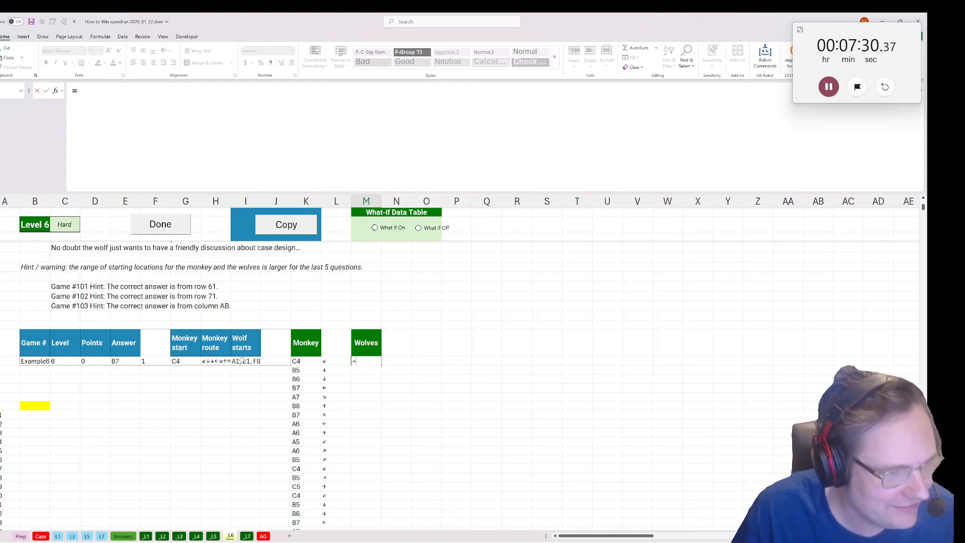
text(text()
key(BackSpace)
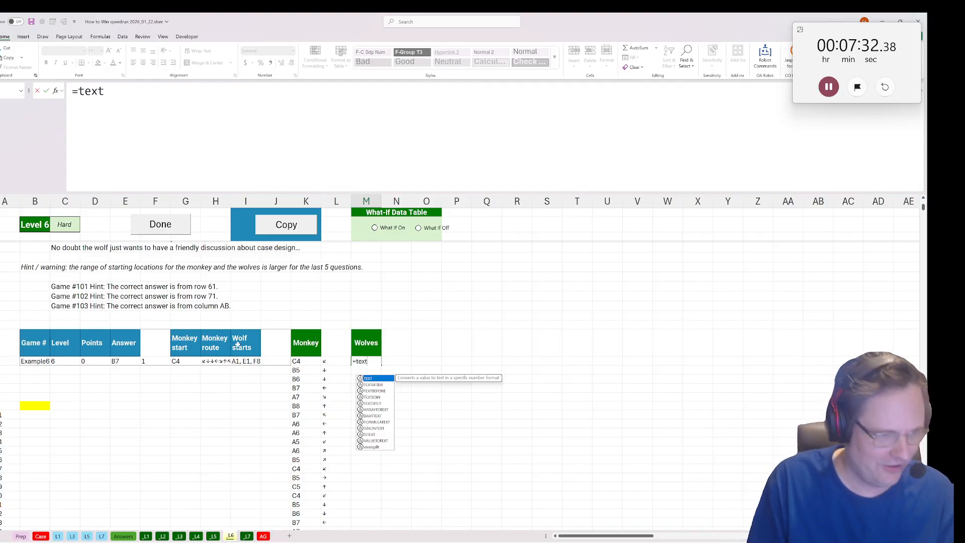
text(s)
key(BackSpace)
text(split()
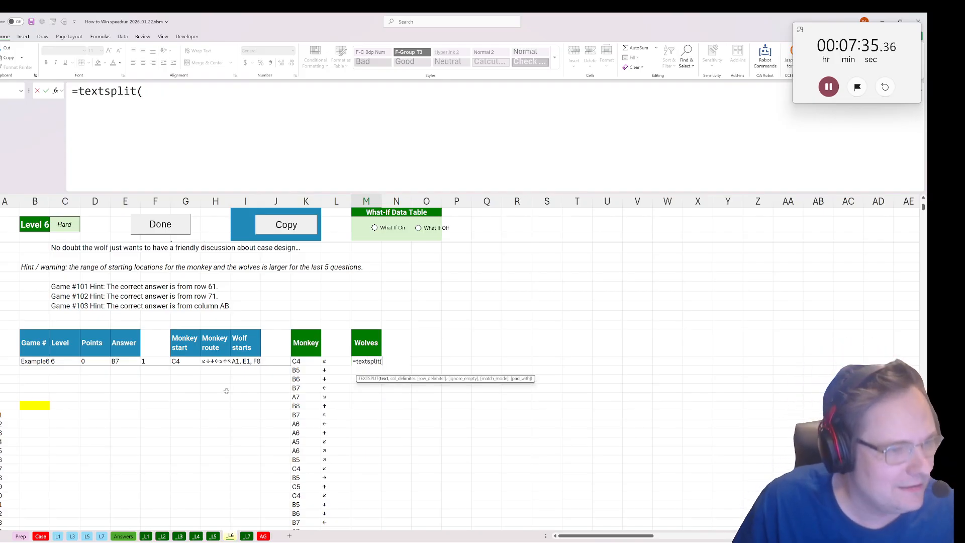
click(245, 361)
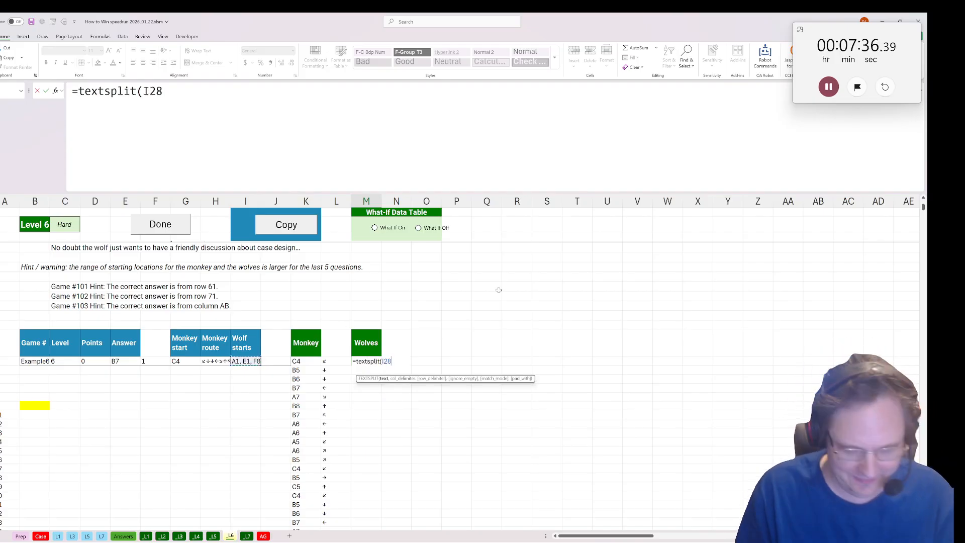
text(<)
key(BackSpace)
text(,",)
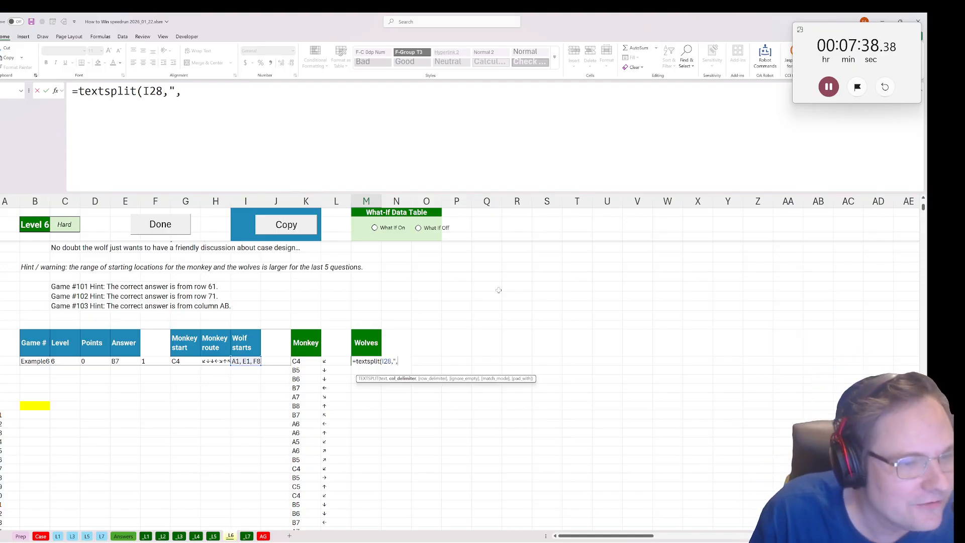
text( "))
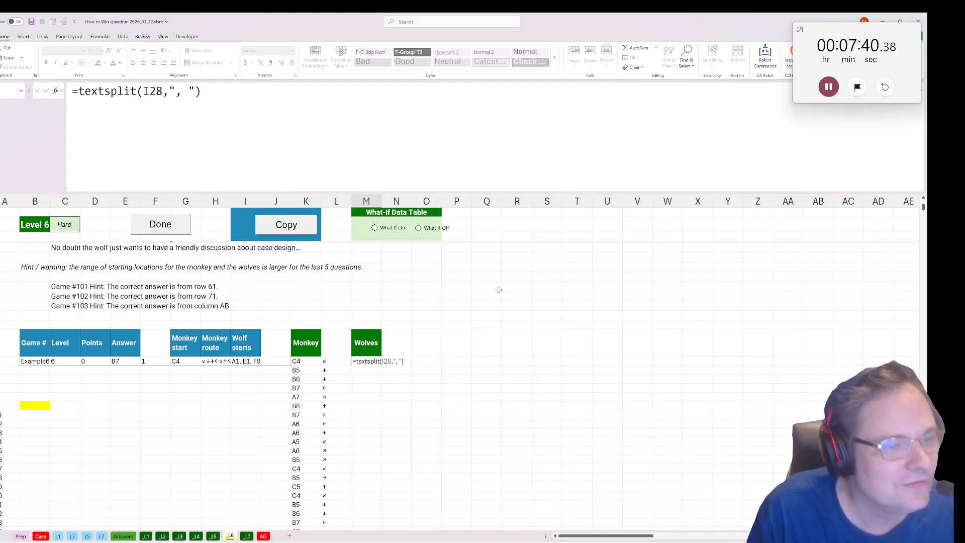
key(Return)
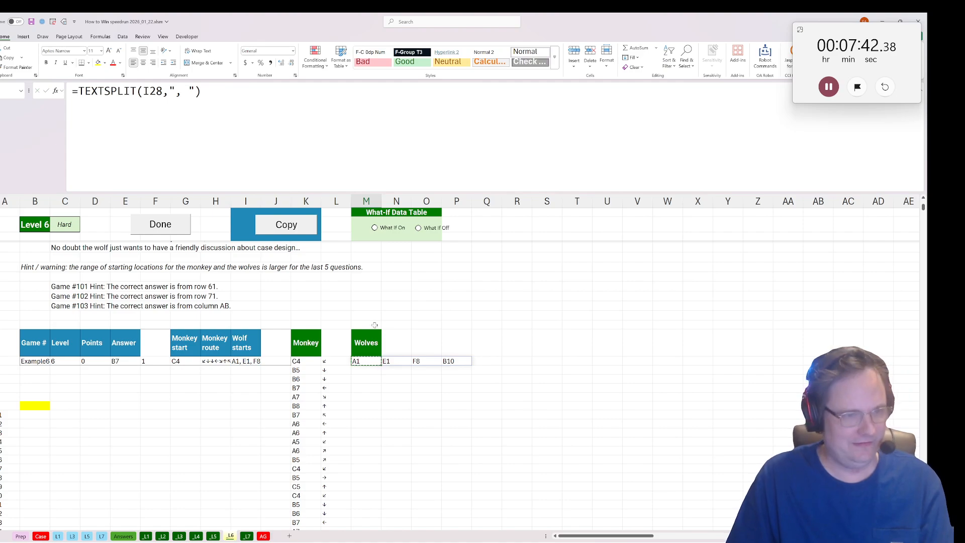
Move the split wolf positions up to row 26 starting at M26, and copy the Wolves header across M27:V27.
click(374, 325)
key(ctrl+v)
click(371, 343)
key(ctrl+c)
drag(371, 343, 644, 343)
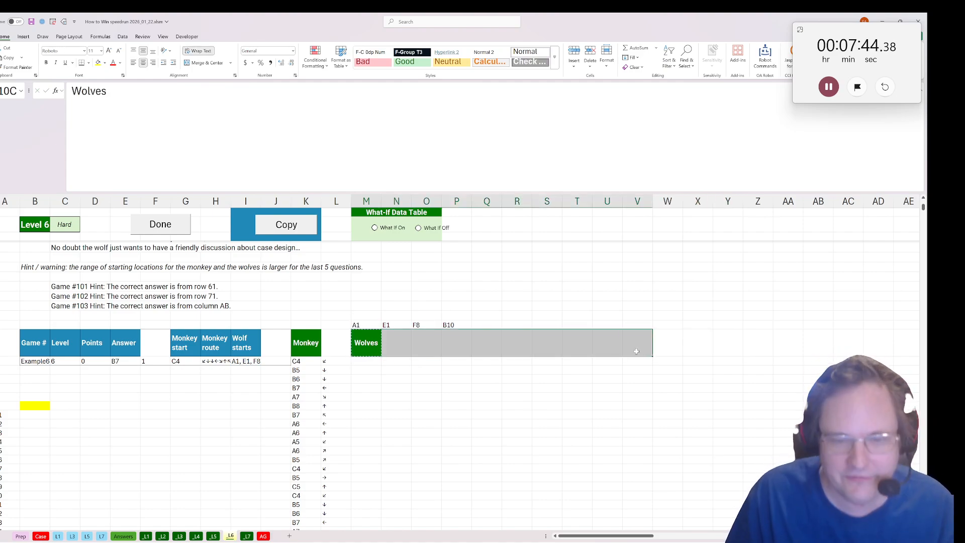
key(ctrl+v)
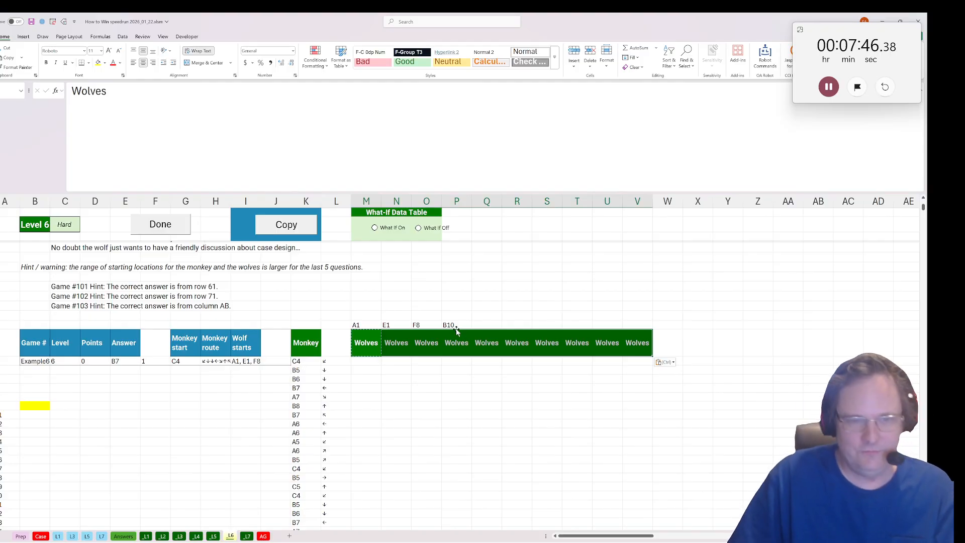
Write the distance from the monkey to the first wolf in M28 as dist($K28,M$26).
click(360, 362)
text(=dist()
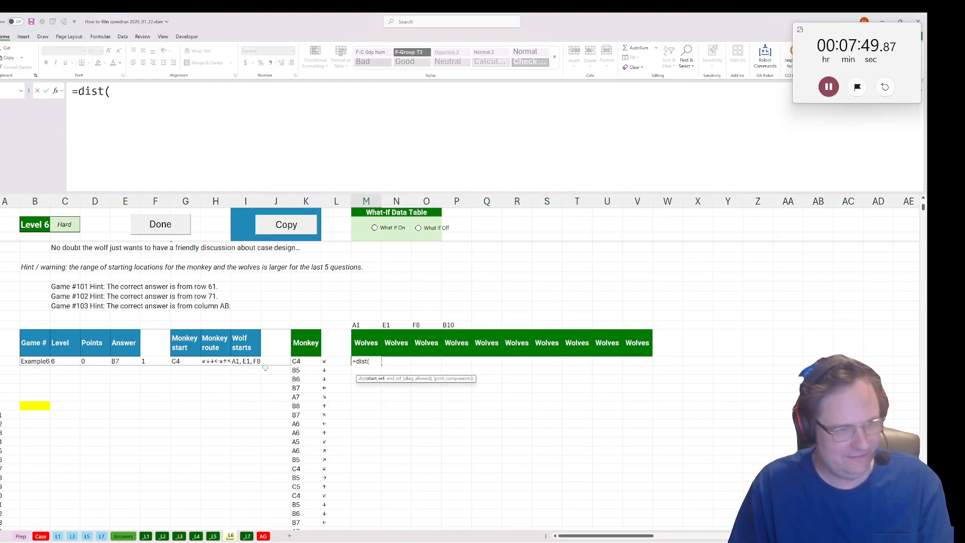
click(296, 362)
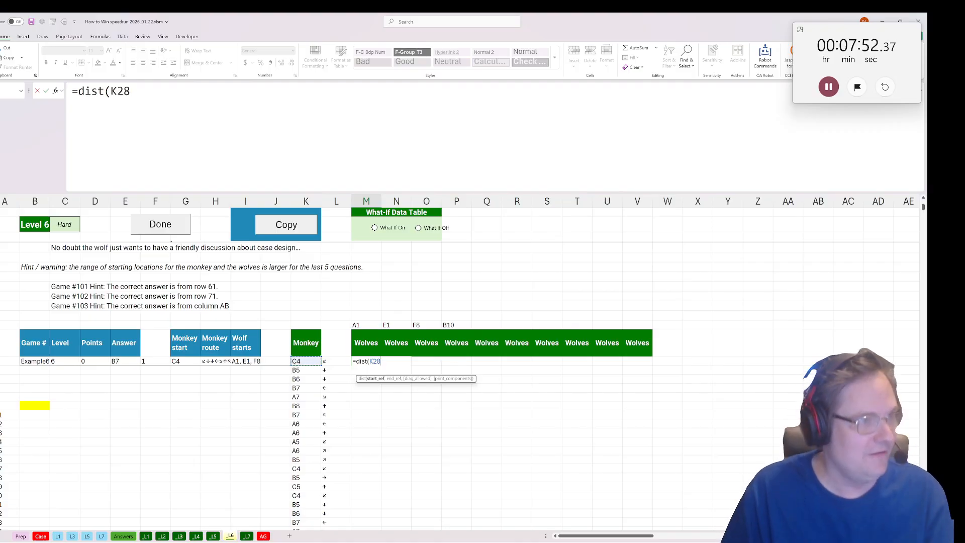
click(111, 91)
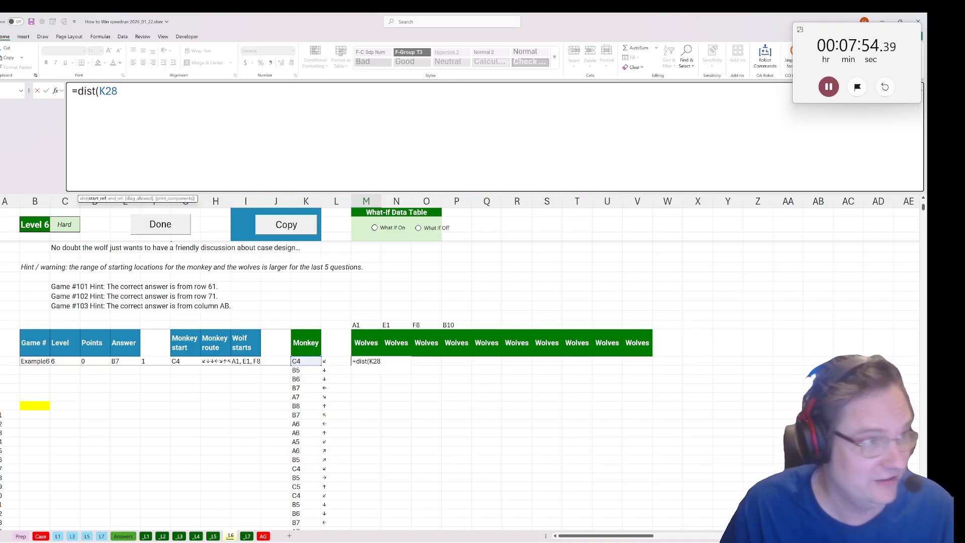
text($)
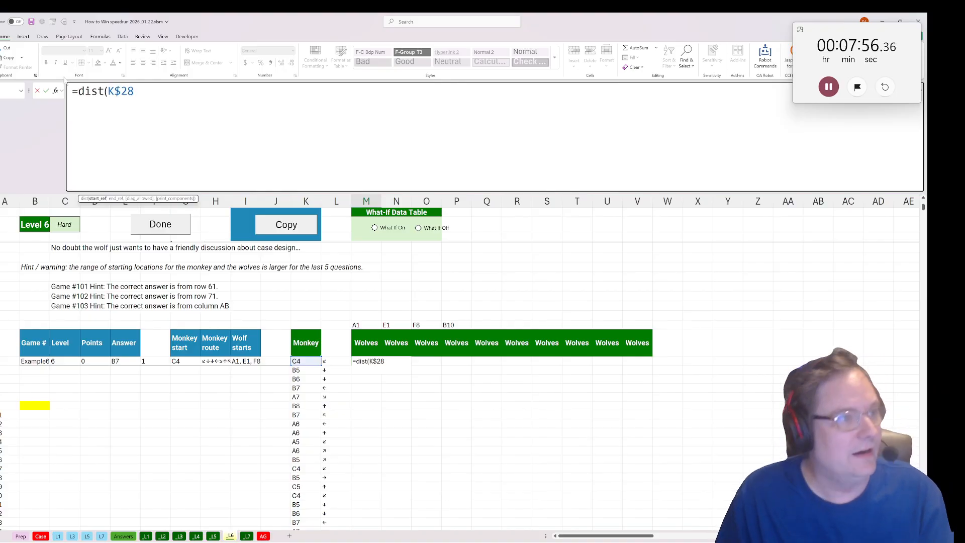
key(Left)
key(Left)
key(BackSpace)
key(Left)
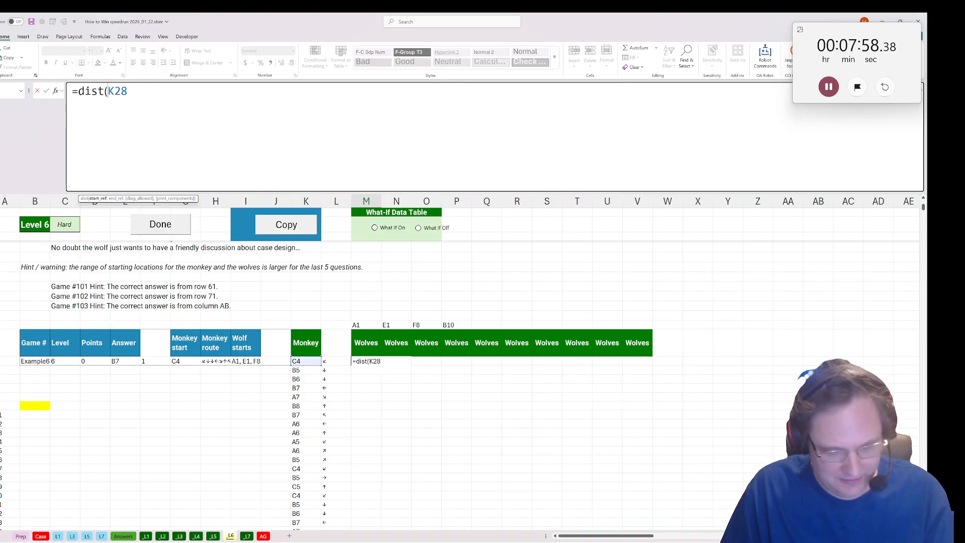
text($)
key(End)
text(,)
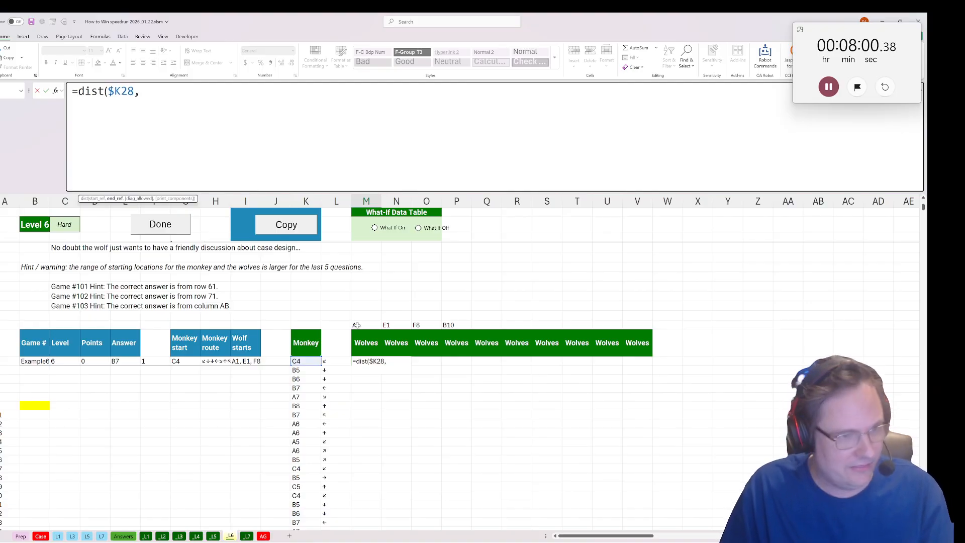
click(357, 325)
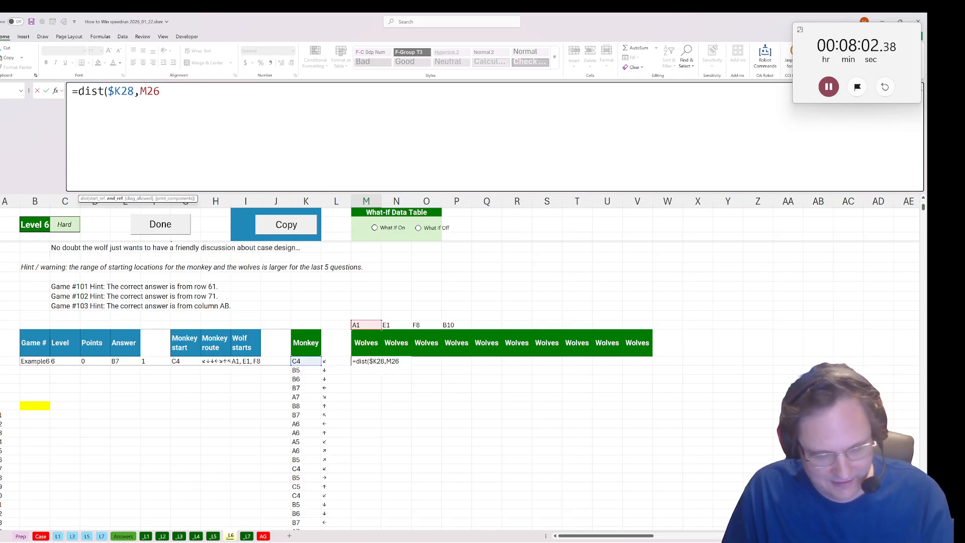
key(F4)
key(F4)
text())
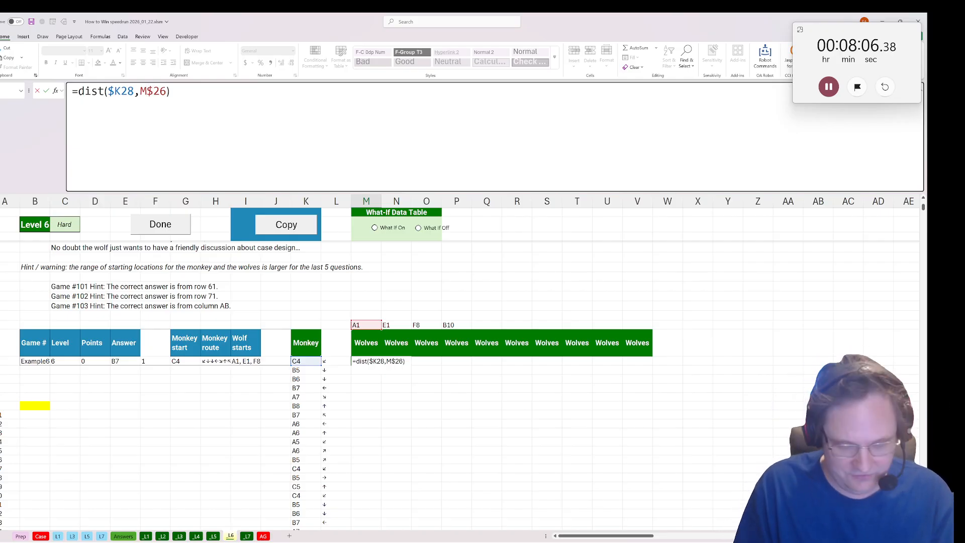
text(IF()
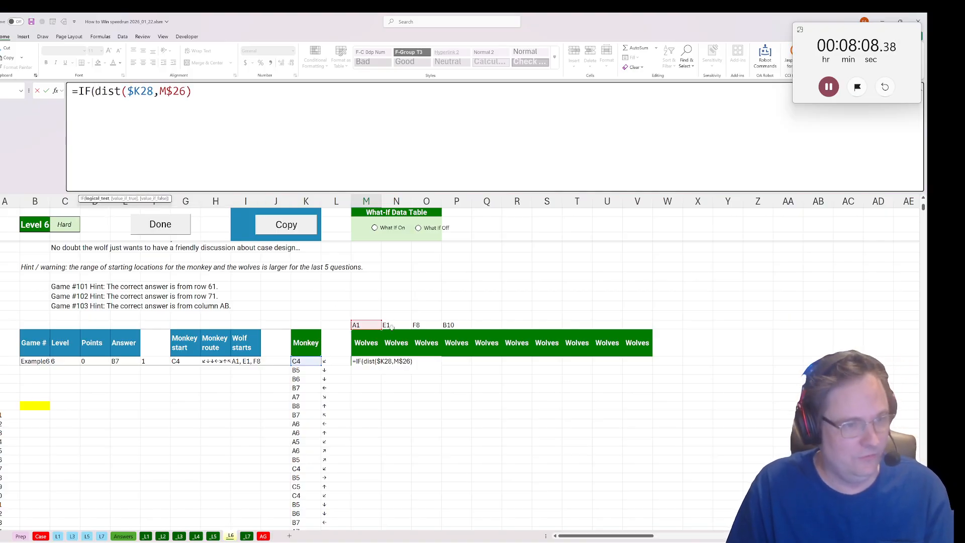
Wrap the M28 distance formula in an IF that returns 9999 when M$26 is blank.
click(363, 324)
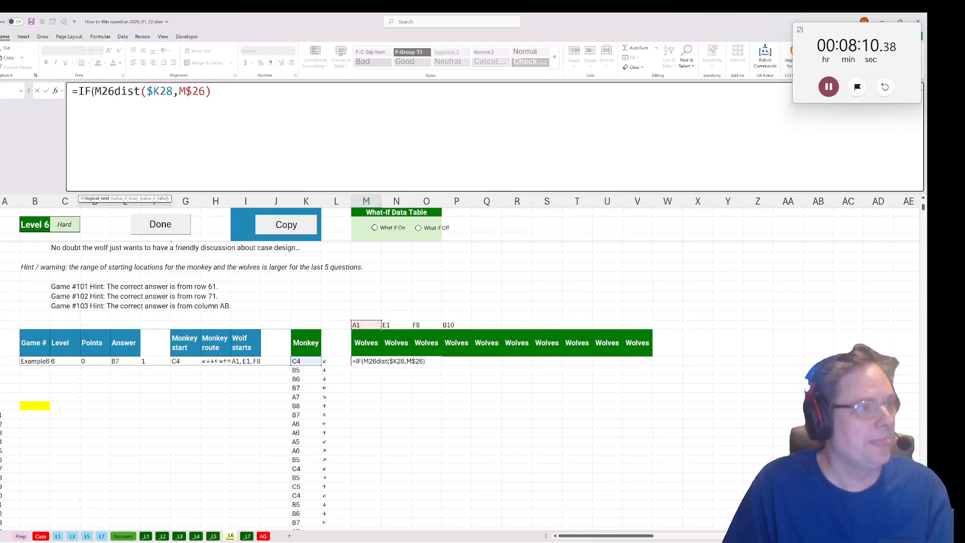
key(F4)
key(F4)
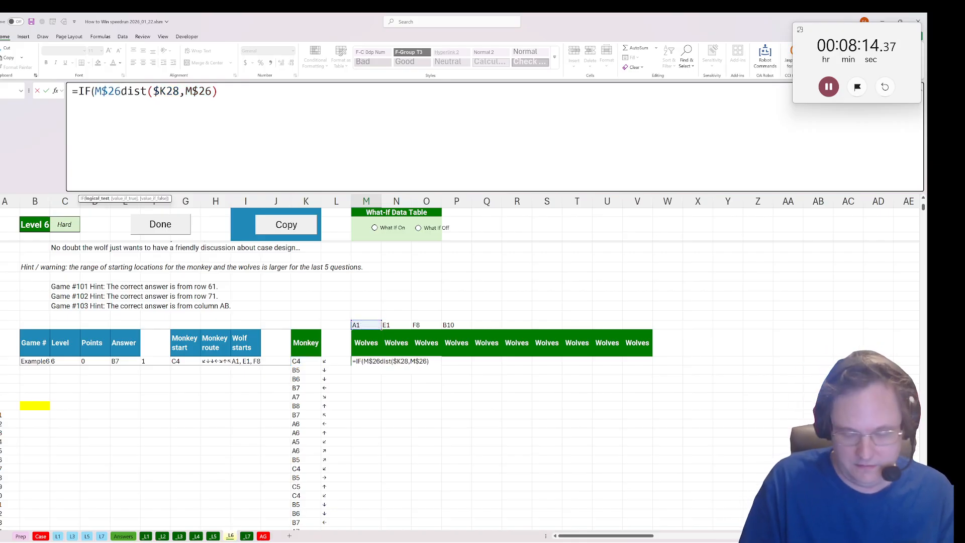
text(="",99)
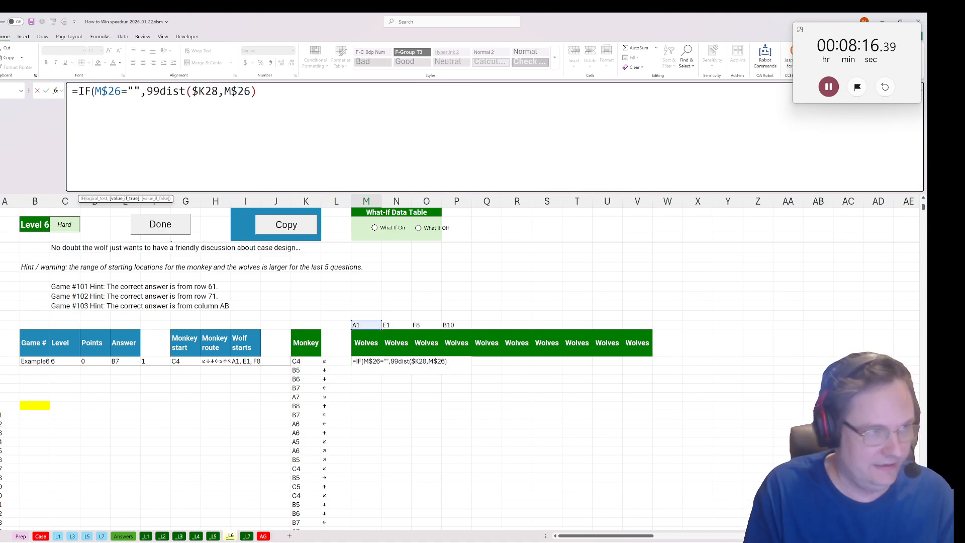
text(99,)
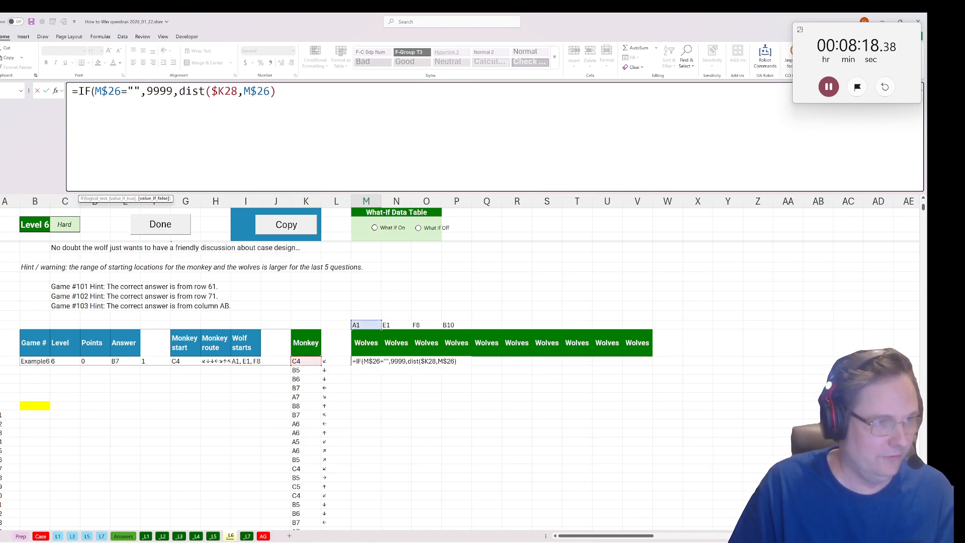
text())
key(ctrl+Return)
Copy the distance formula from M28 across all the wolf columns through V28.
key(ctrl+c)
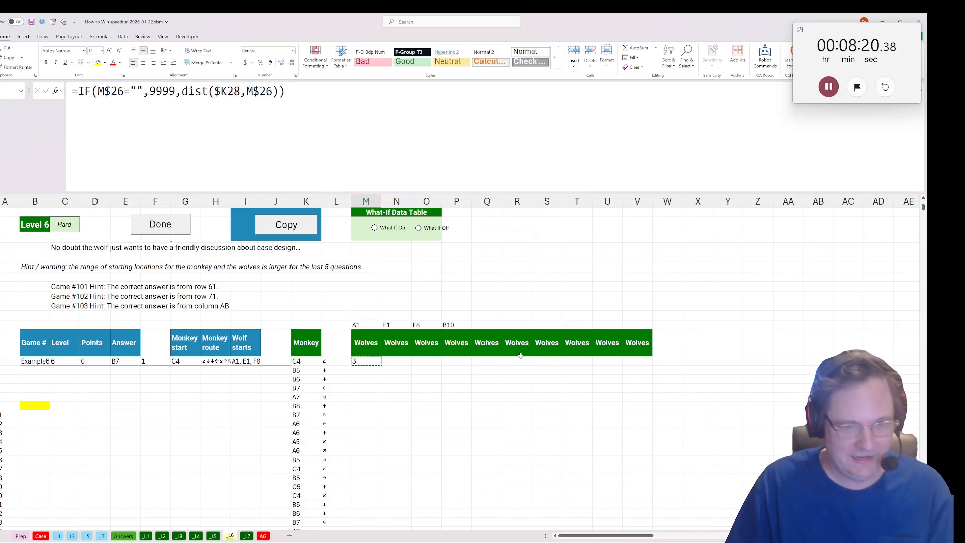
click(677, 361)
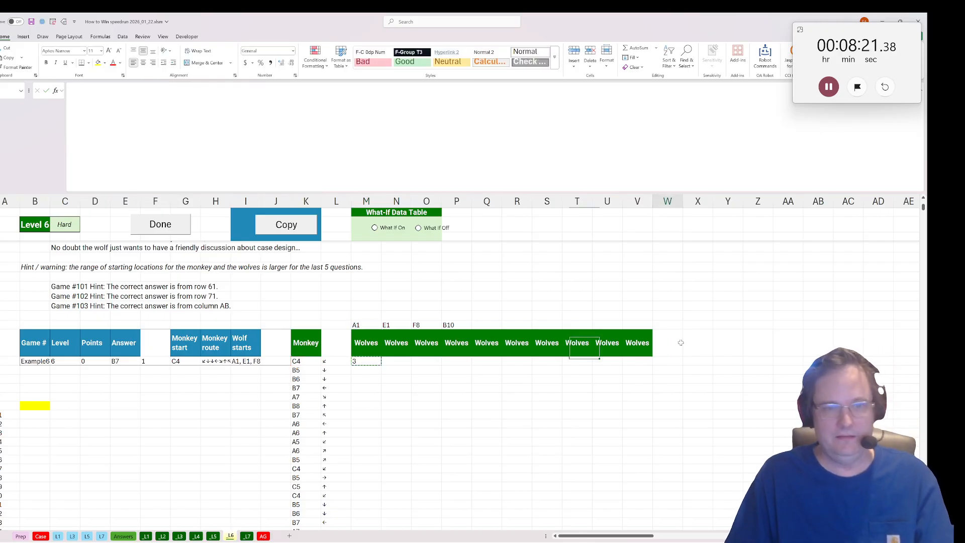
click(630, 362)
drag(367, 362, 630, 362)
key(ctrl+v)
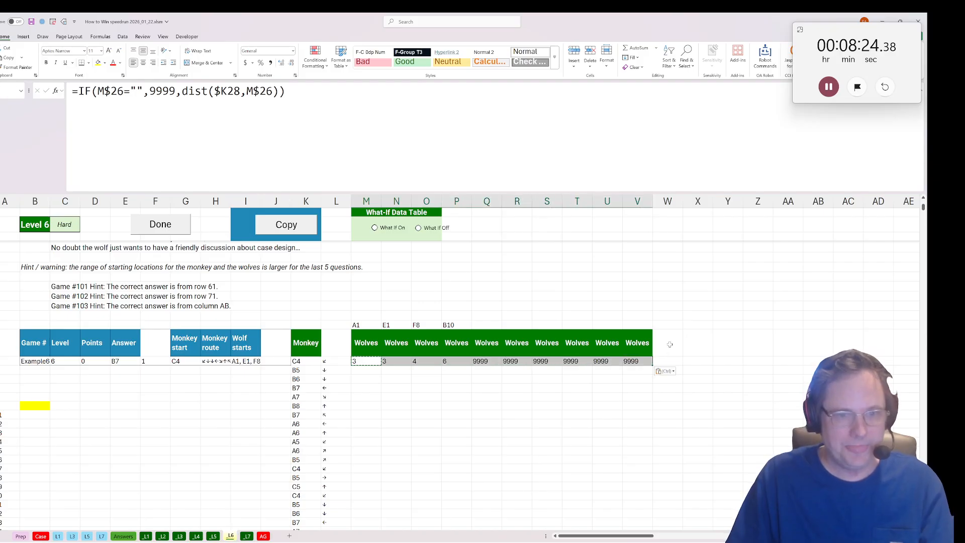
Add a "Close" header in W27, right after the wolf columns.
click(682, 345)
text(Closest)
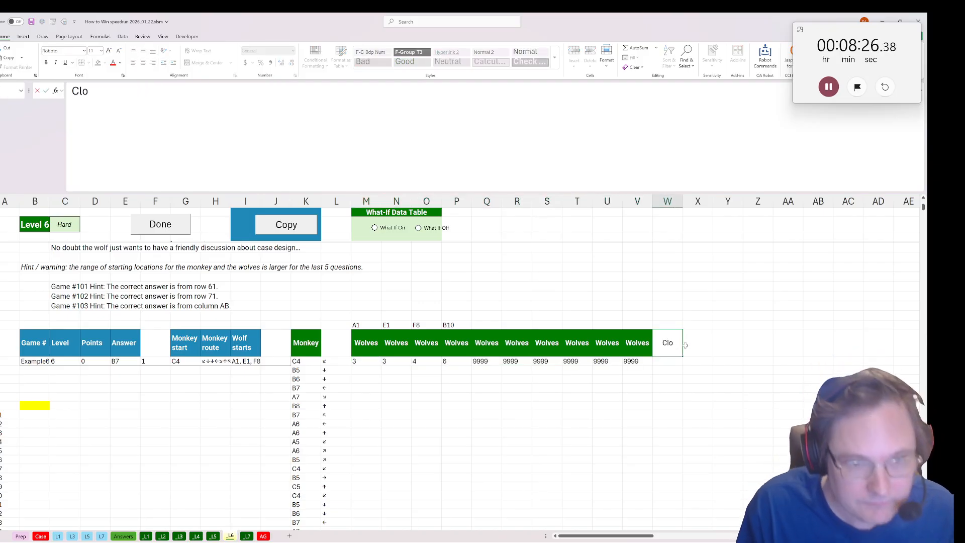
key(BackSpace)
key(BackSpace)
text(t)
key(BackSpace)
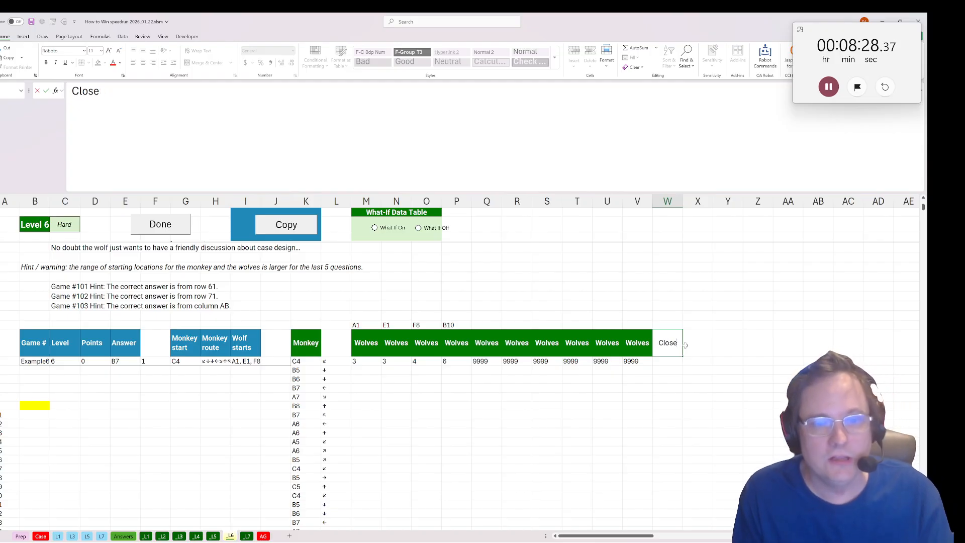
text(st)
key(BackSpace)
key(BackSpace)
key(BackSpace)
text(st)
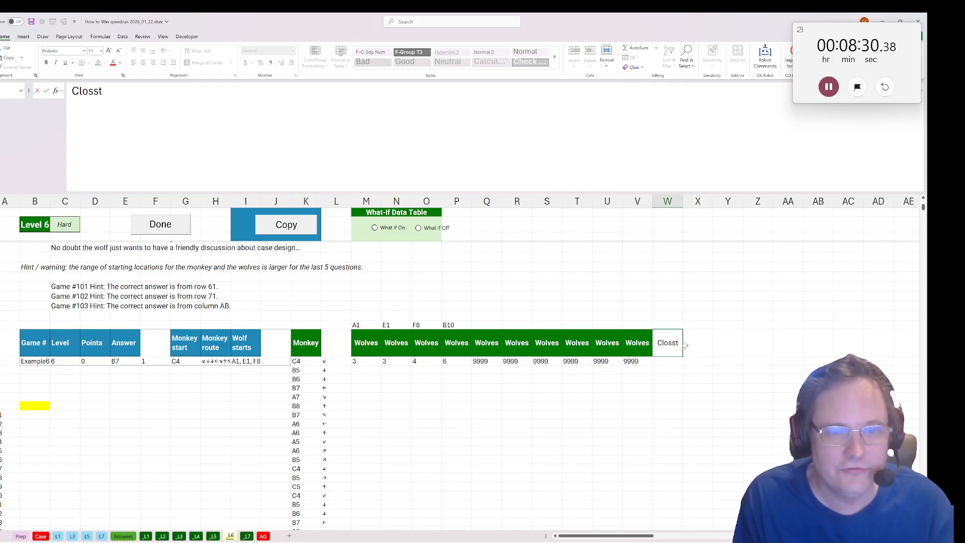
key(BackSpace)
text(t)
key(BackSpace)
key(BackSpace)
text(e)
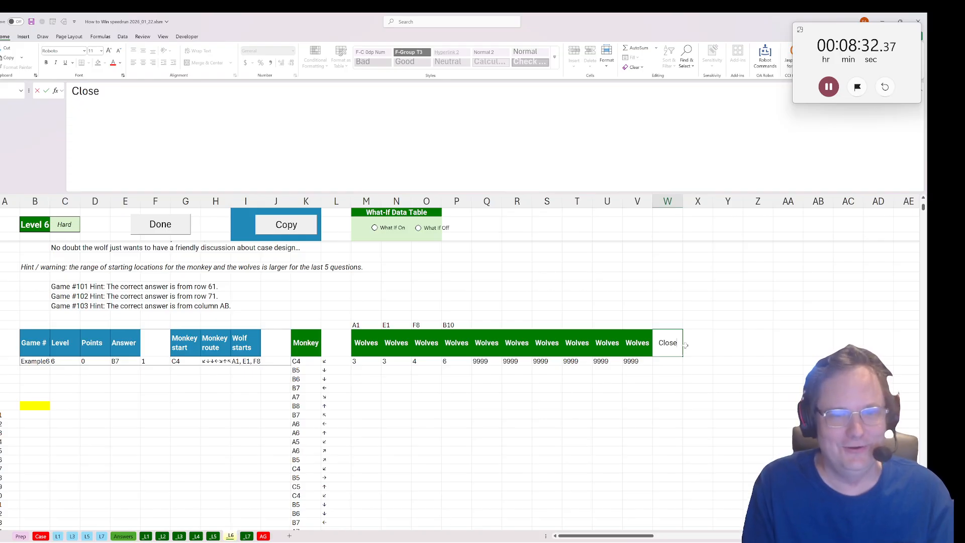
key(Return)
Calculate the smallest wolf distance in W28 with MIN over M28:V28.
text(=min()
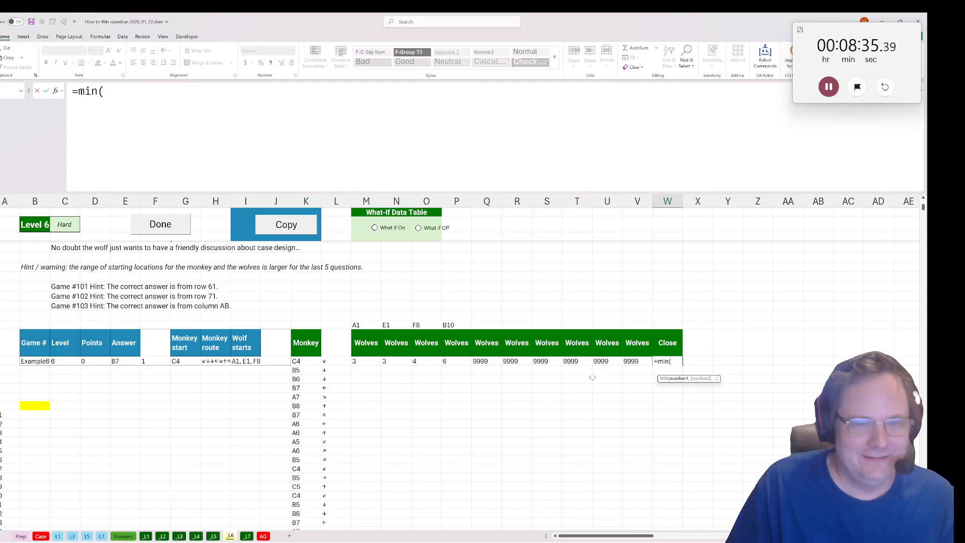
drag(629, 360, 366, 361)
key(Return)
Add a "Turn" header in X27.
click(692, 350)
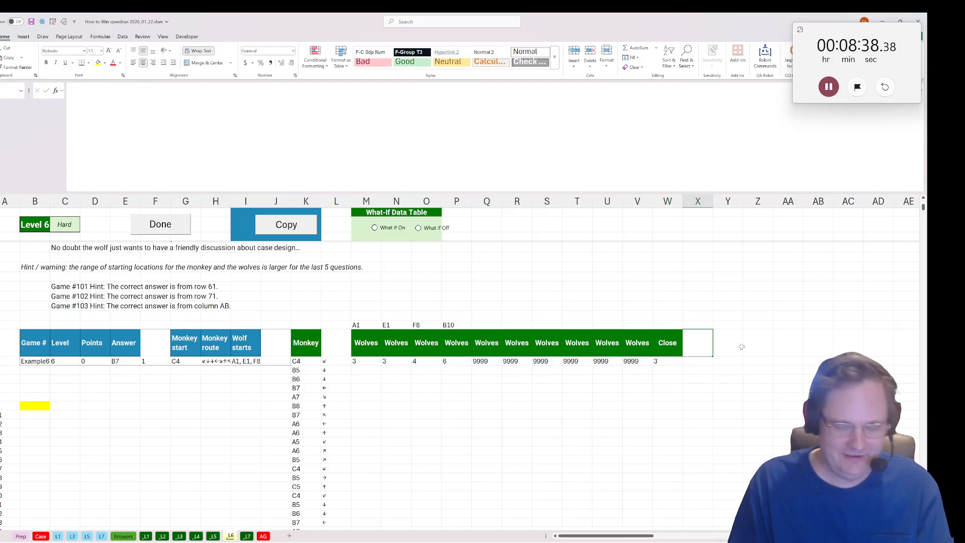
text(Turn)
key(Return)
Number the turns down from X28 with =SEQUENCE(LEN(H28)*100), based on the length of the monkey route.
text(=seq)
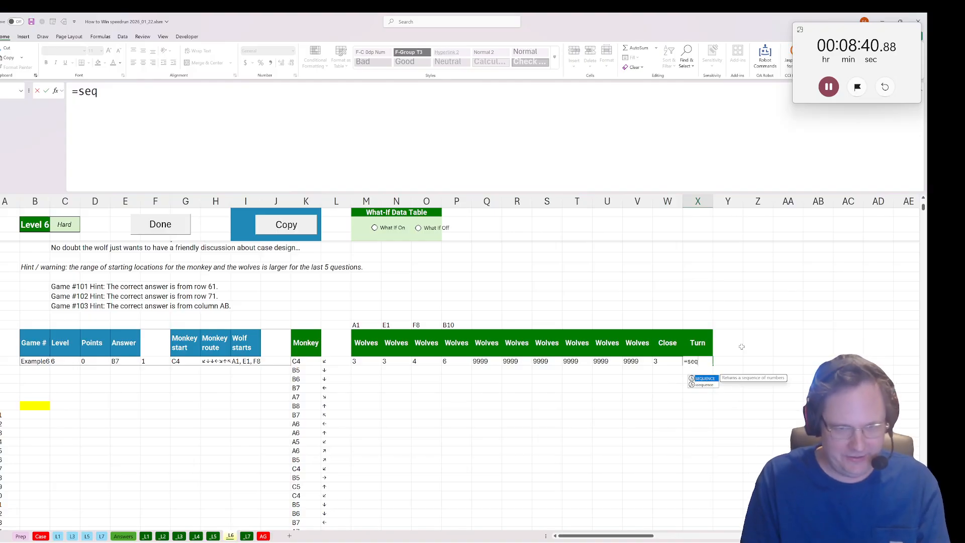
key(Tab)
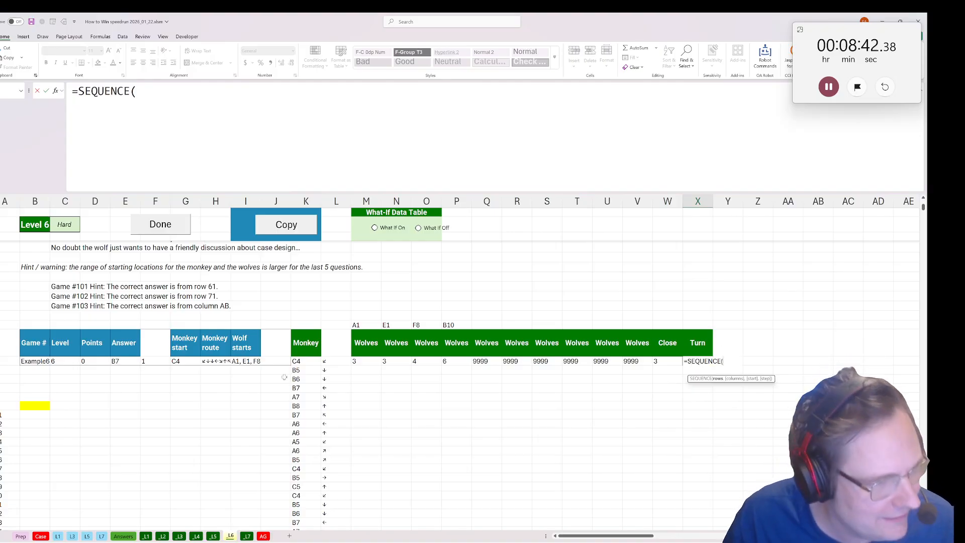
text(len()
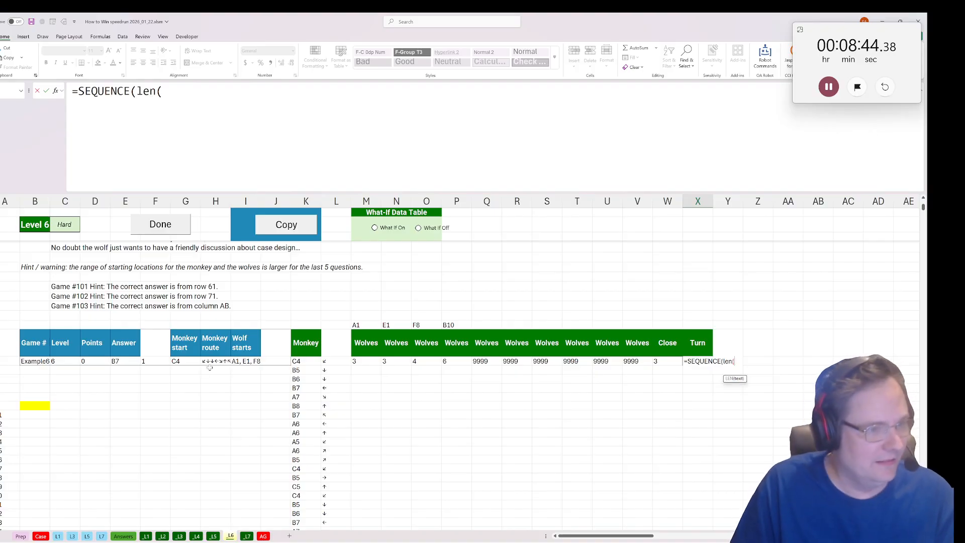
click(219, 361)
text()8100)
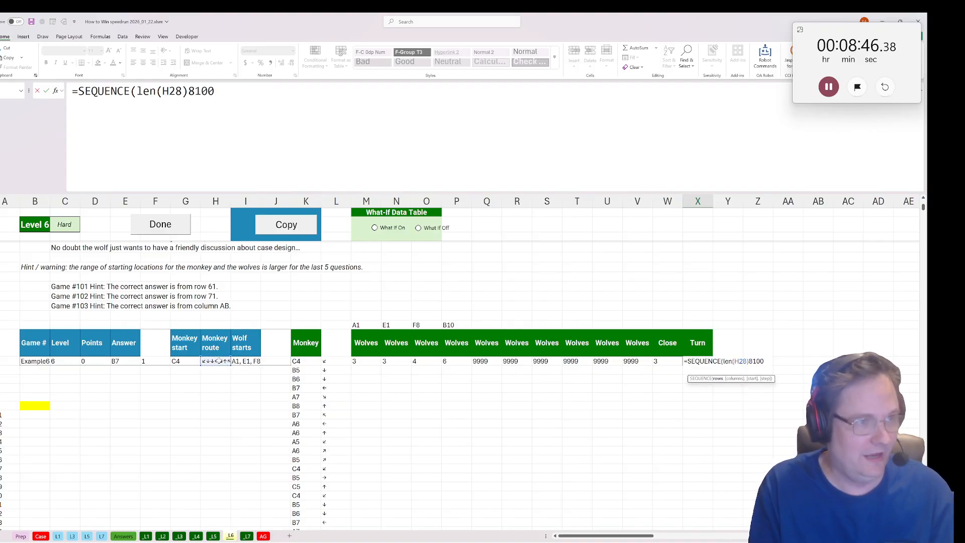
key(BackSpace)
key(BackSpace)
key(BackSpace)
key(BackSpace)
text(*100)
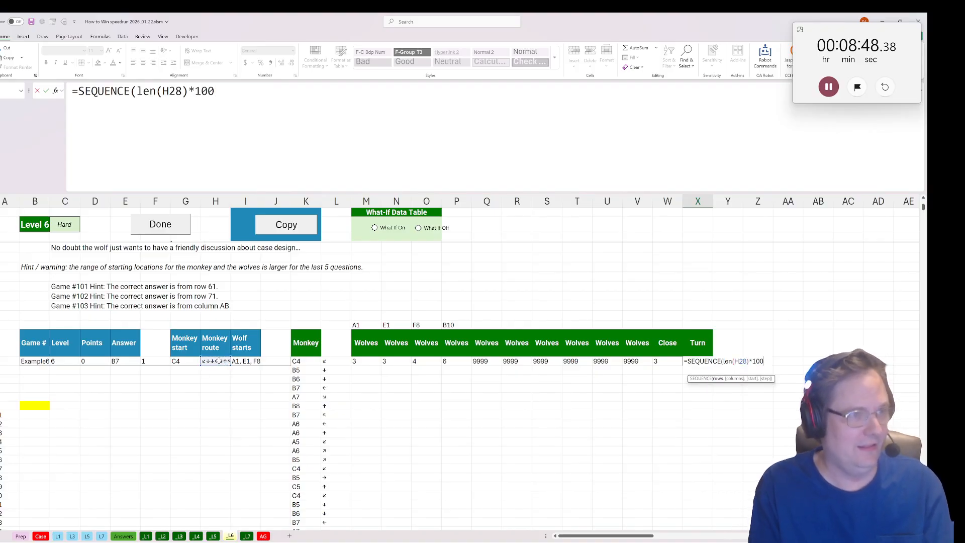
text())
key(ctrl+Return)
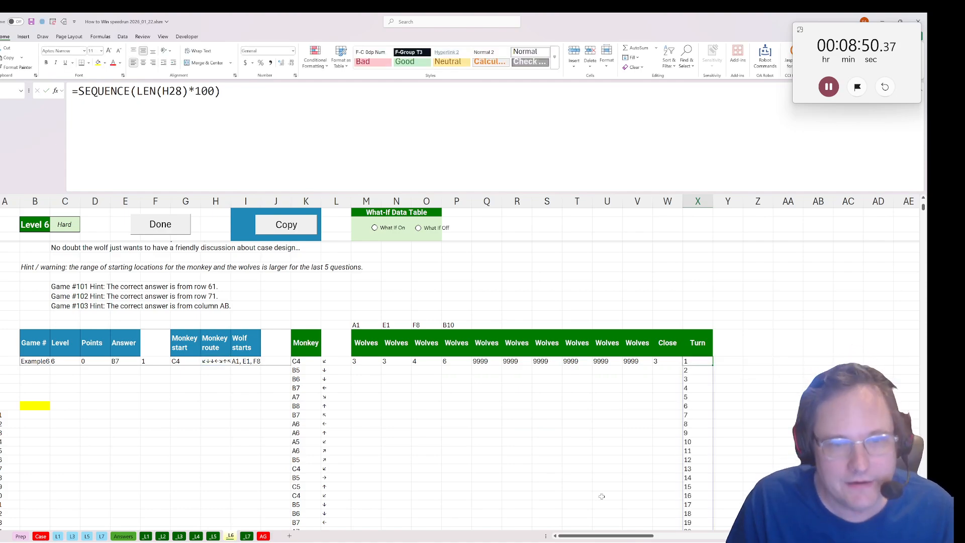
Add a "Caught?" header in Y27, right after the Turn column.
click(729, 345)
text(Caught?)
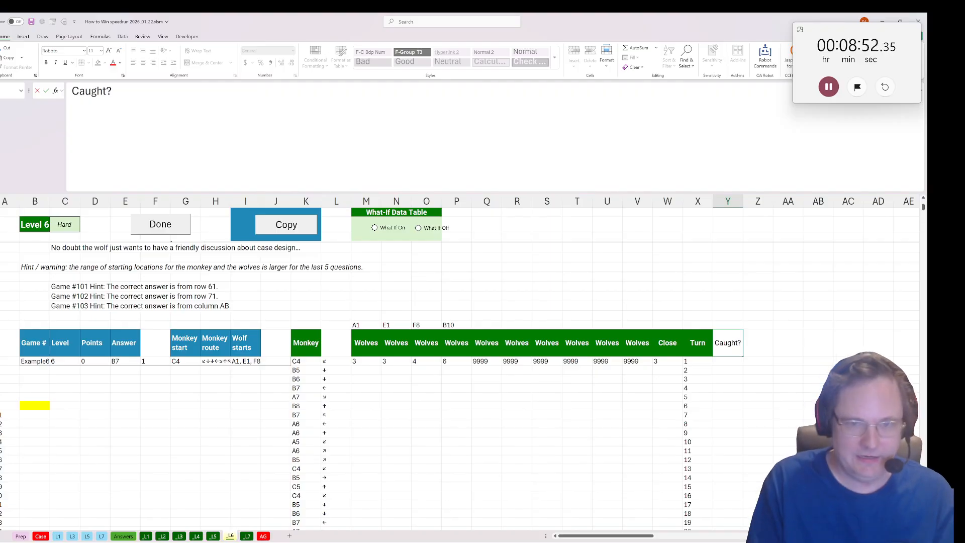
key(Return)
Flag a catch in Y28 with =IF(X28>W28,1,0), comparing the turn number with the closest wolf distance.
text(=if()
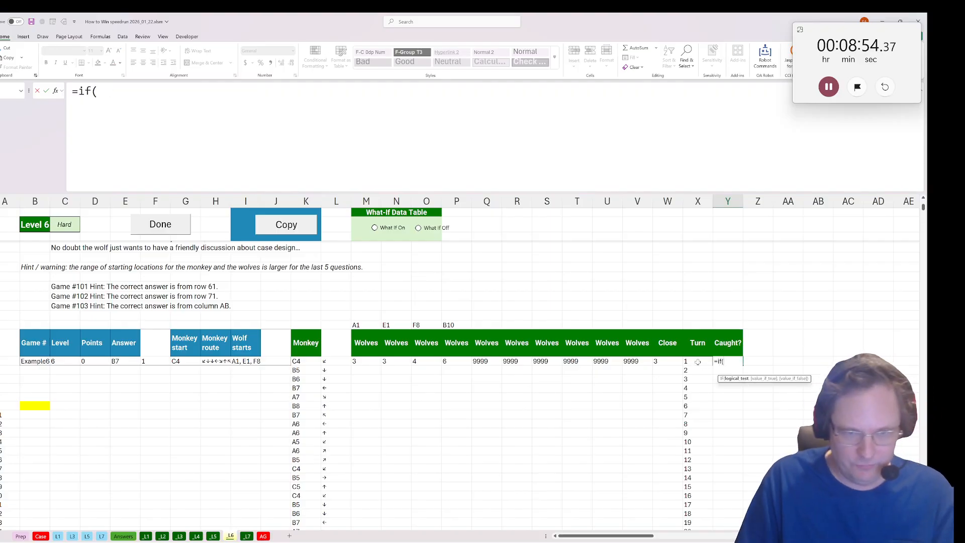
click(696, 362)
text(>)
click(659, 361)
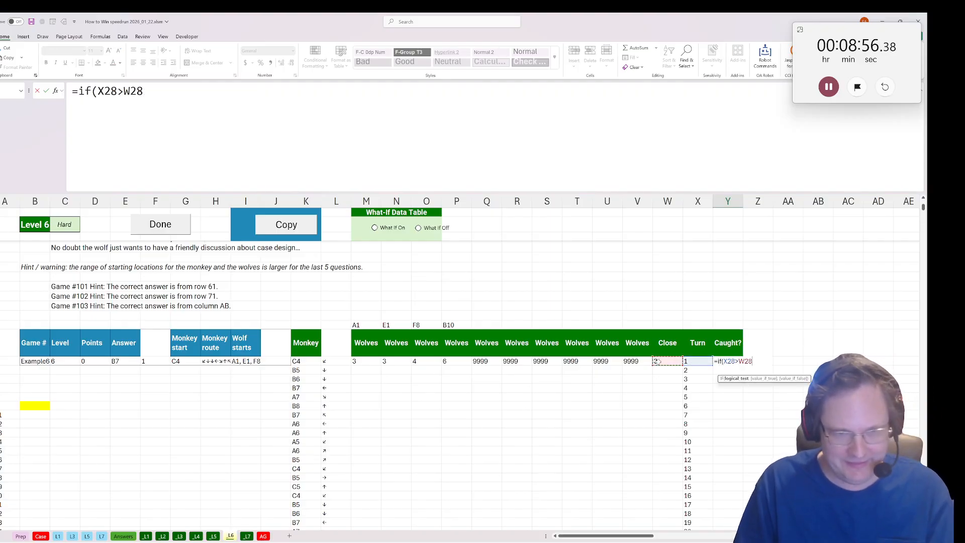
text(,)
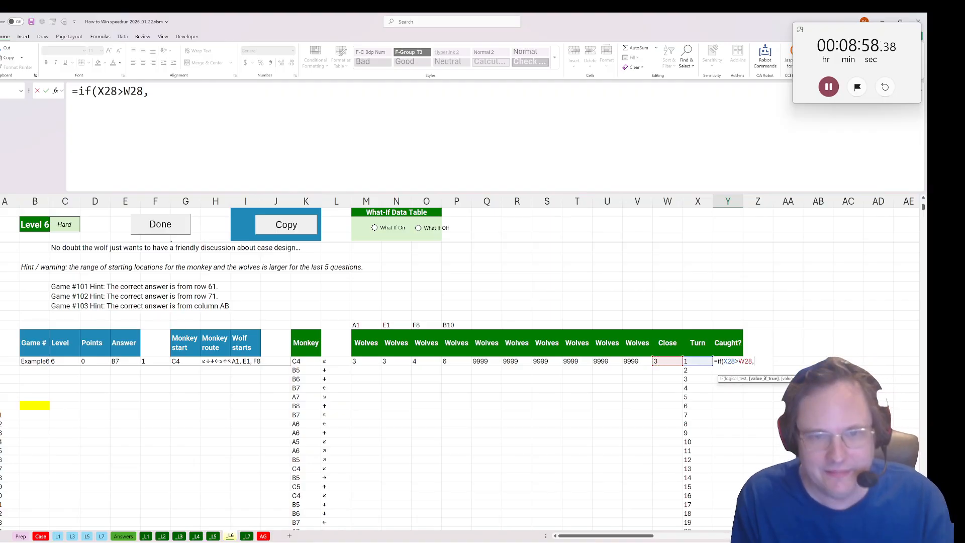
text(1,0))
key(Return)
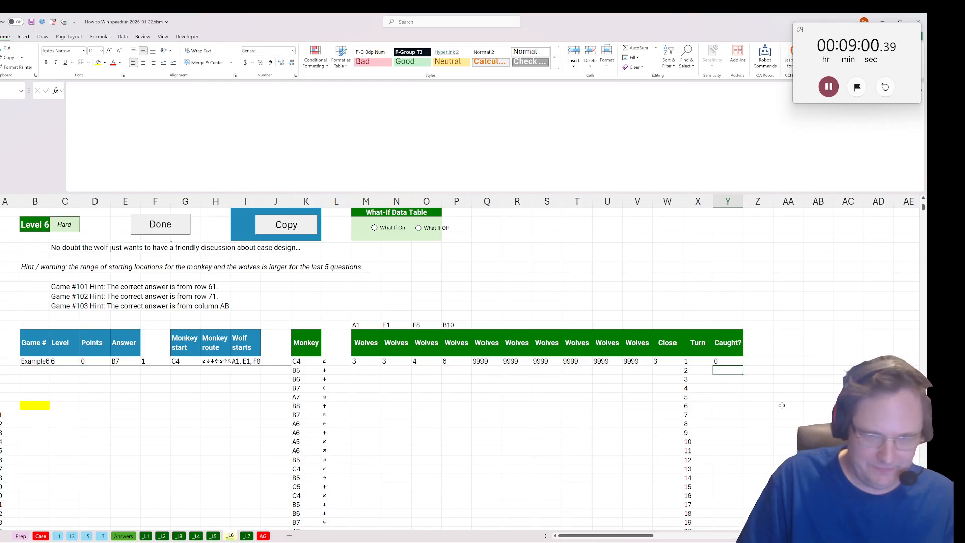
Fill the Caught? formula in Y28 and the wolf and Close formulas in M28:W28 down through all the turn rows.
click(738, 363)
double_click(743, 366)
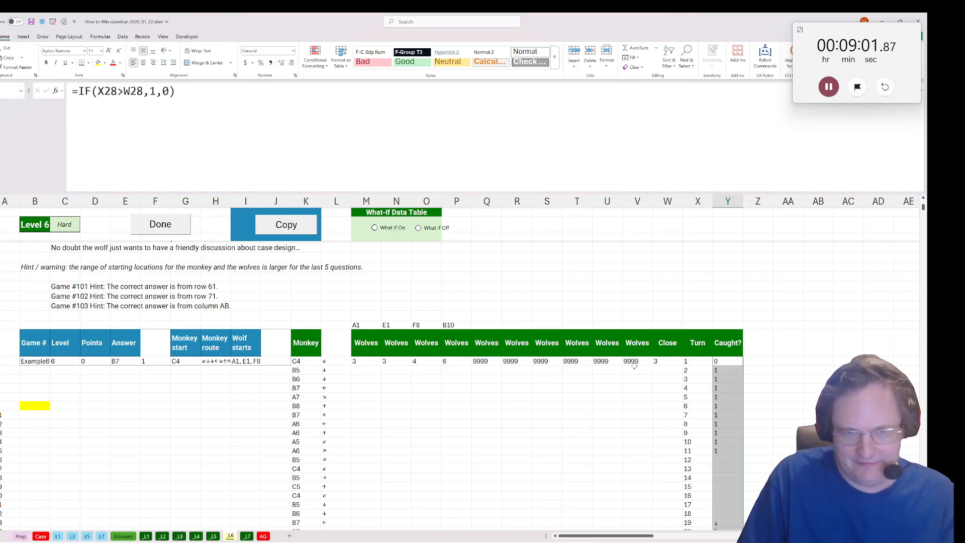
click(670, 363)
drag(665, 359, 356, 361)
double_click(684, 366)
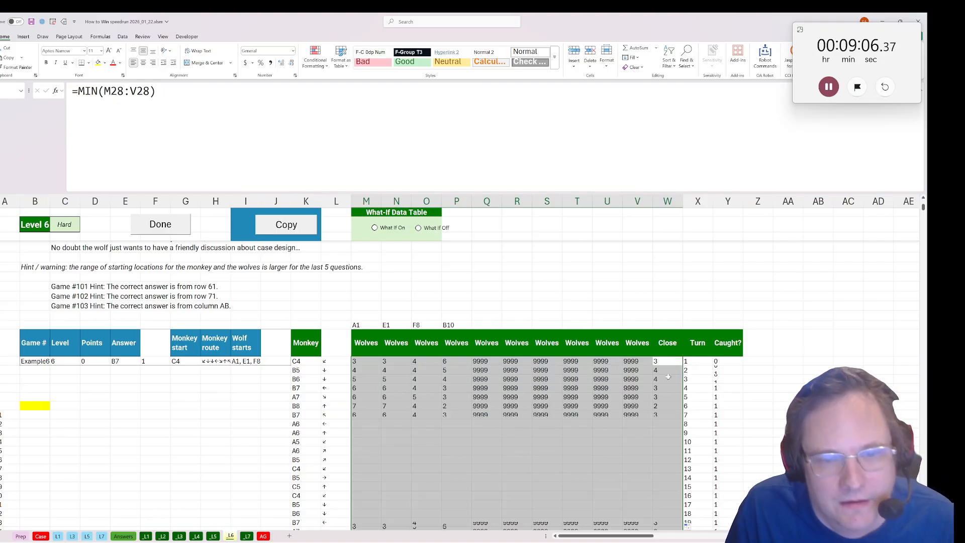
Return the monkey's catch location in the yellow cell B33 with =XLOOKUP(1,Y28:Y1527,K28:K1527) and run the sheet's Done action.
click(43, 406)
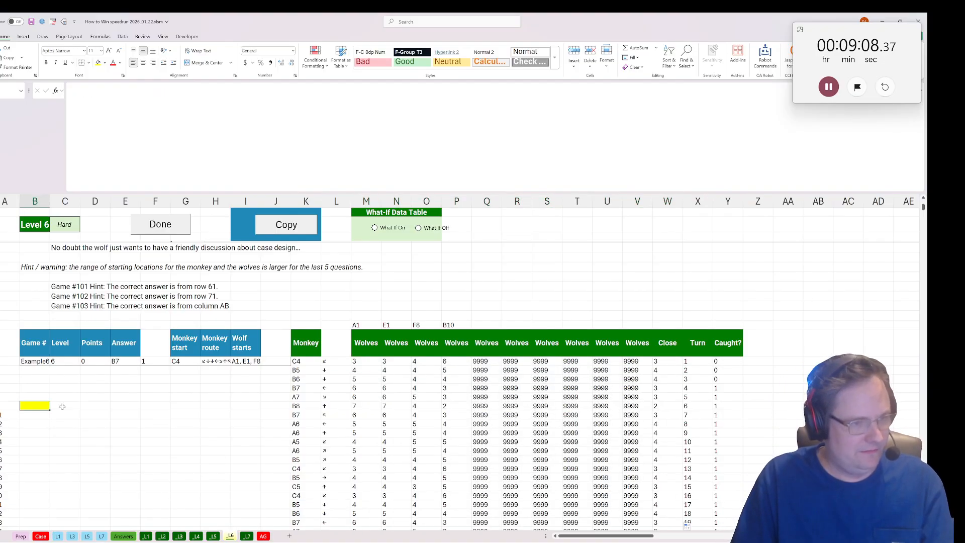
text(=xlookuP(1,)
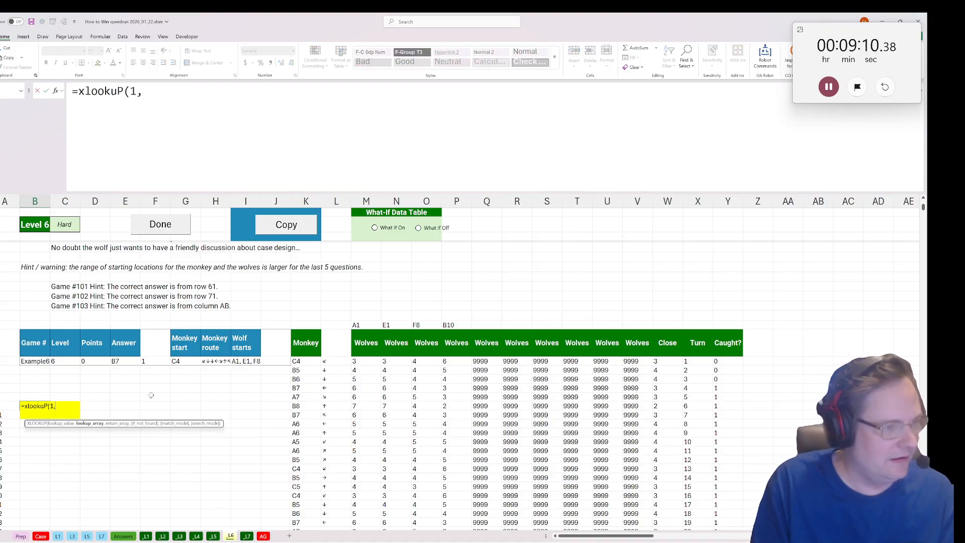
click(725, 362)
key(ctrl+shift+Down)
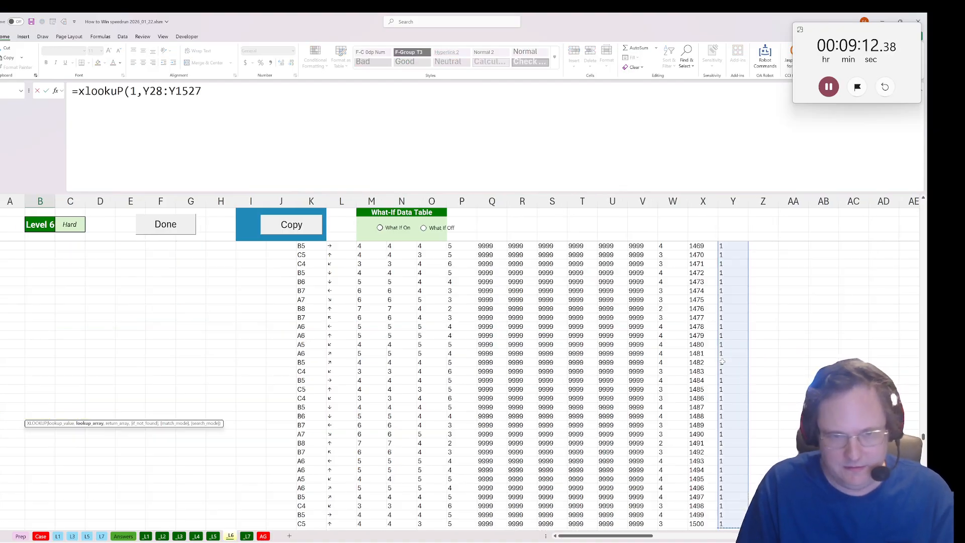
text(,)
click(302, 524)
key(ctrl+shift+Up)
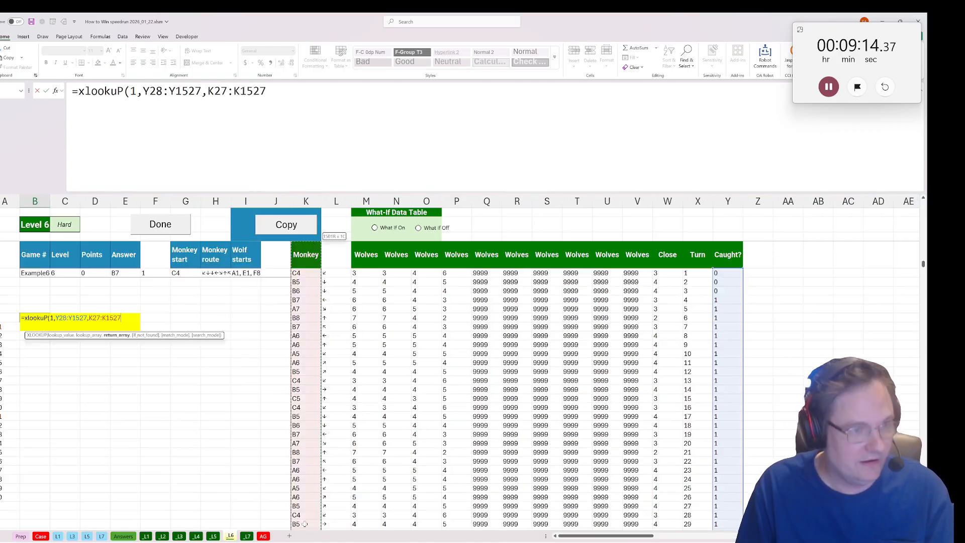
key(shift+Down)
key(ctrl+Return)
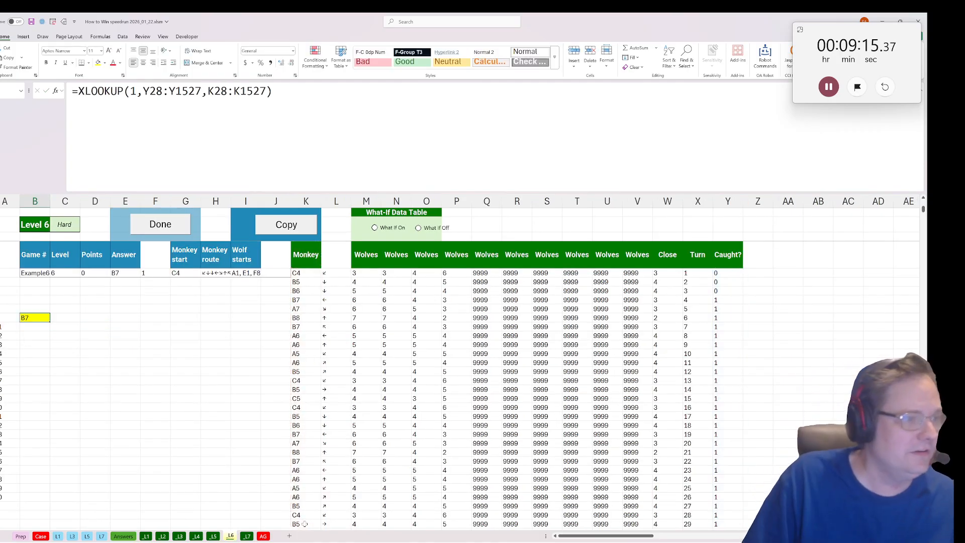
click(175, 229)
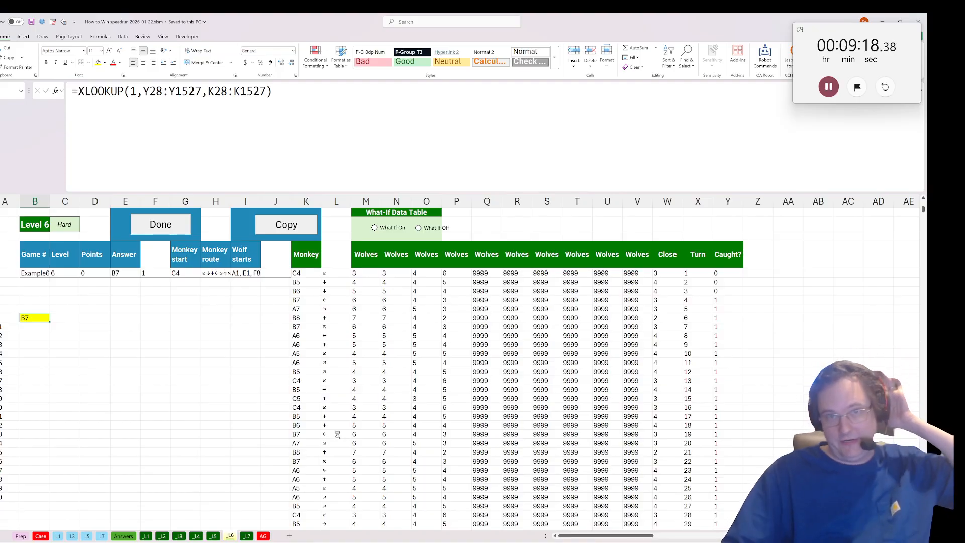
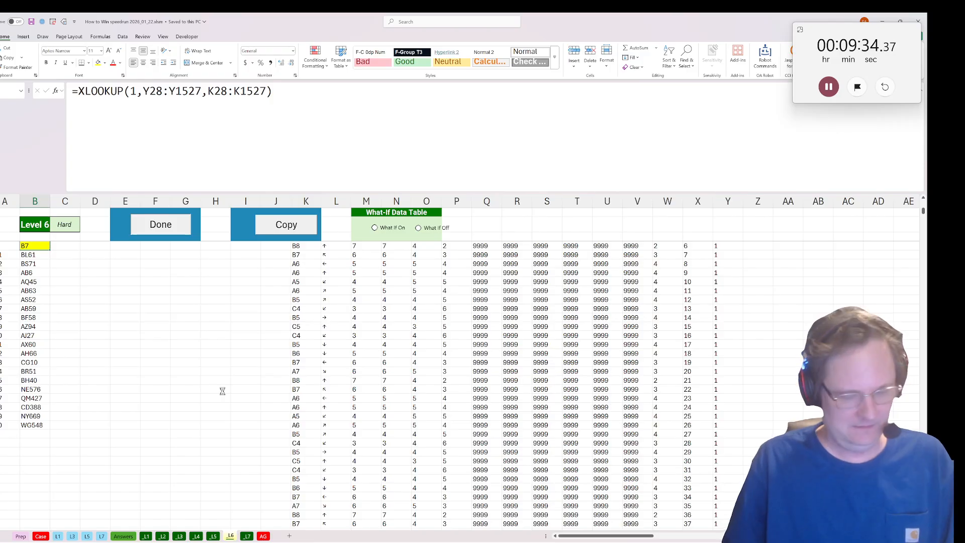
Review the Level 7 question sheet and delete the title rows above the Player, Round and Score headers on the L7 data sheet.
key(ctrl+Page_Down)
scroll(216, 461, down, 5)
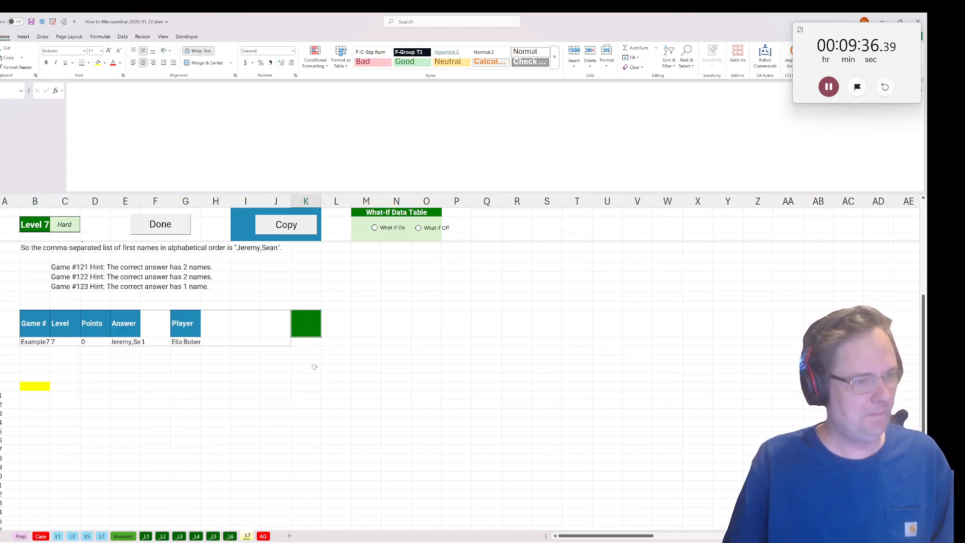
click(304, 351)
click(102, 536)
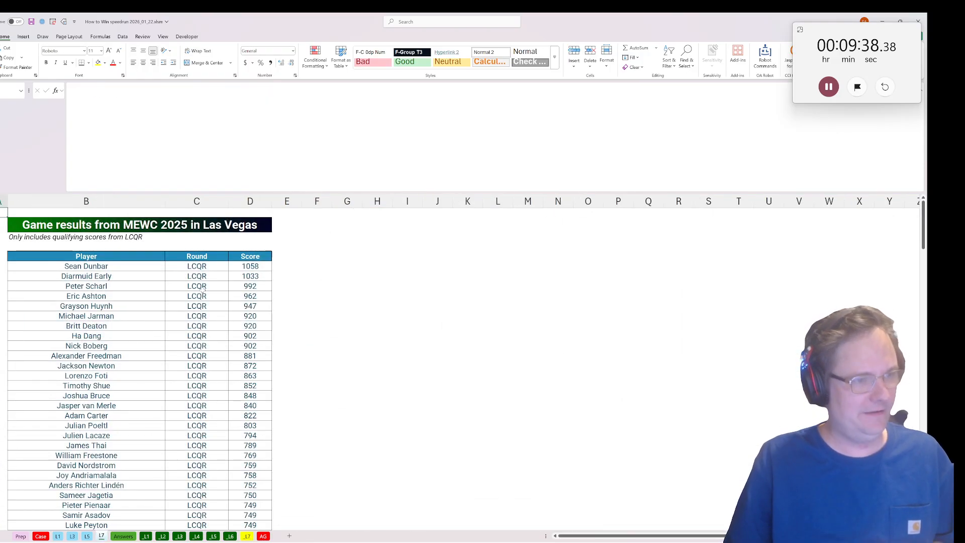
drag(0, 212, 0, 246)
right_click(38, 238)
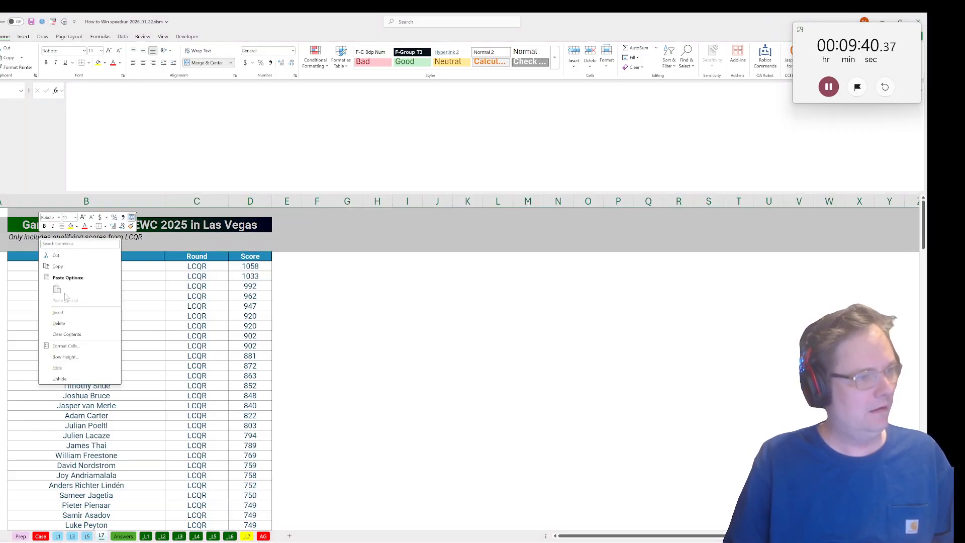
click(58, 323)
click(221, 301)
Join player and round in E2 with =B2&C2, fill it down beside all results, and fit column E to its contents.
click(288, 213)
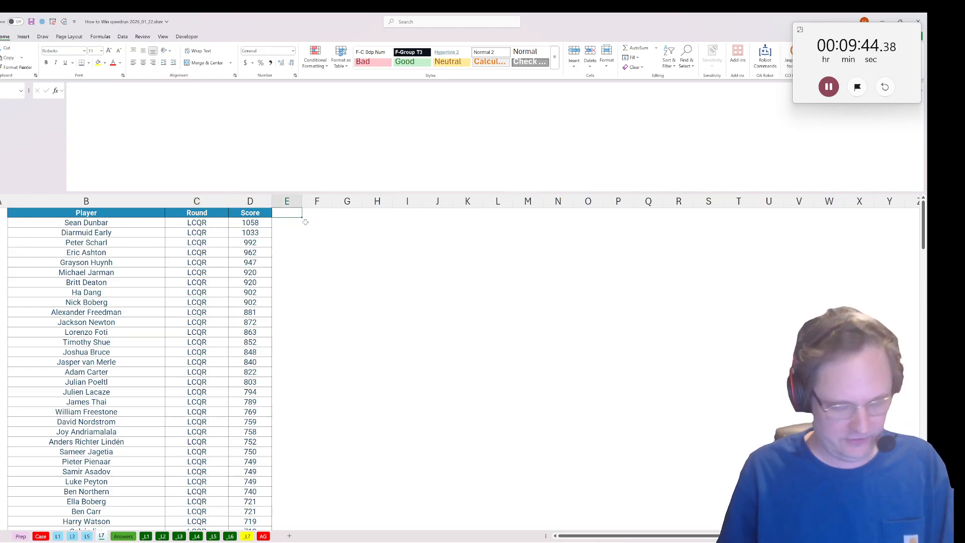
key(Down)
text(=)
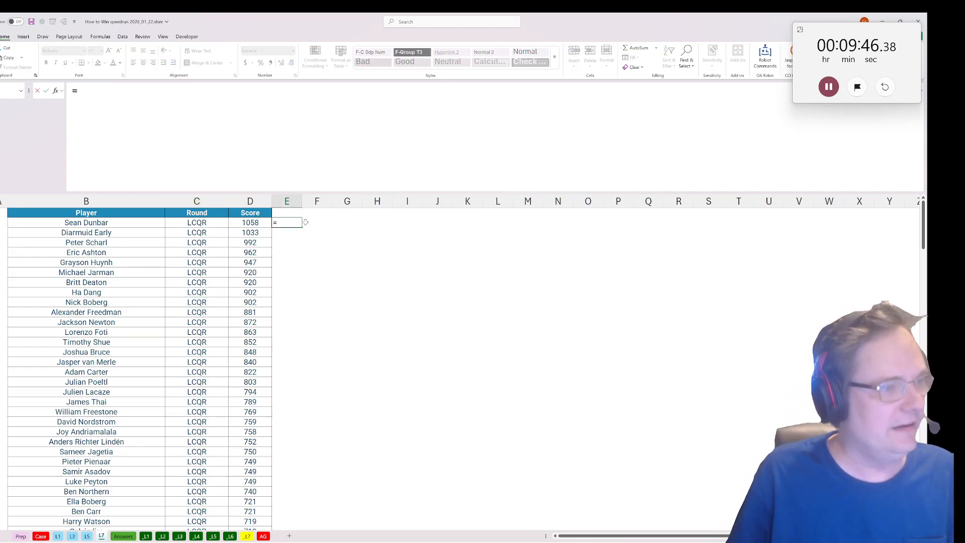
click(130, 223)
text(&)
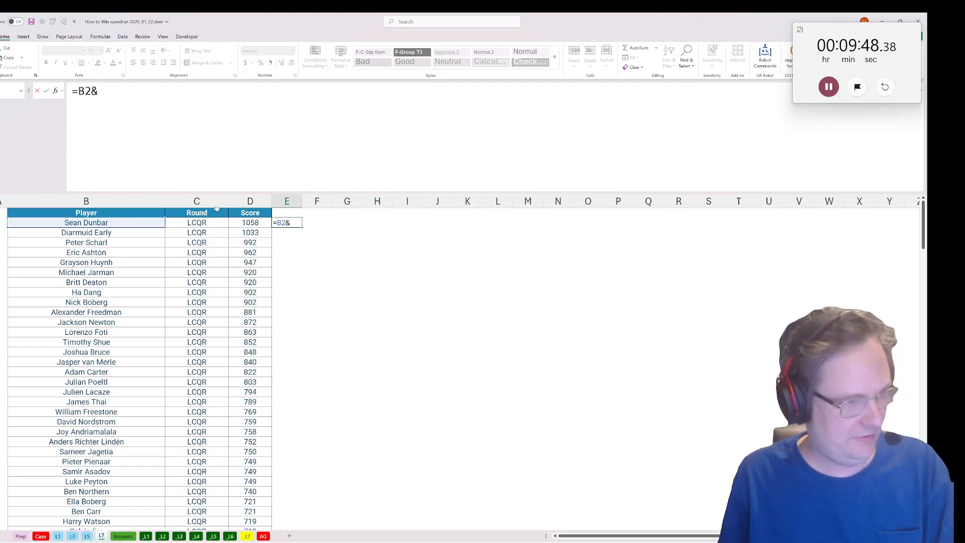
click(215, 222)
key(ctrl+Return)
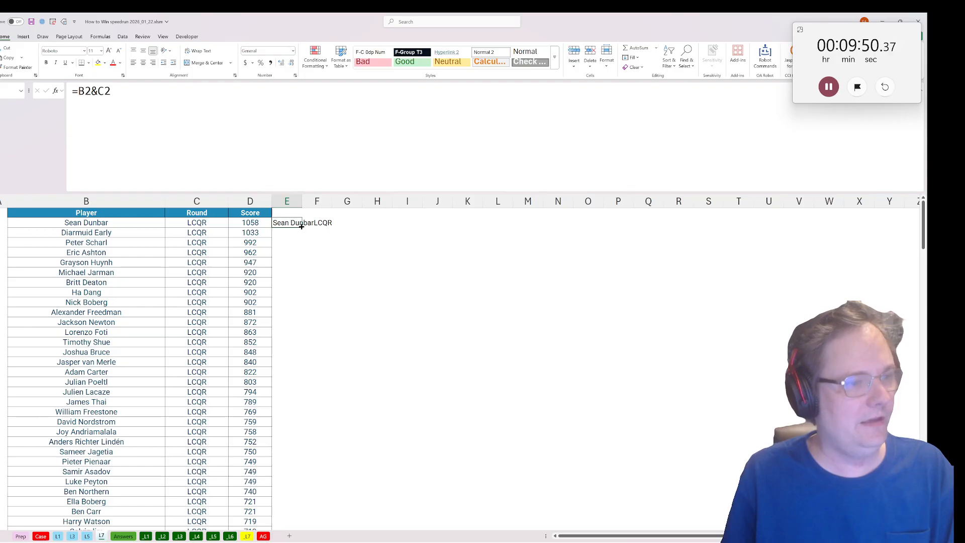
double_click(302, 228)
double_click(301, 203)
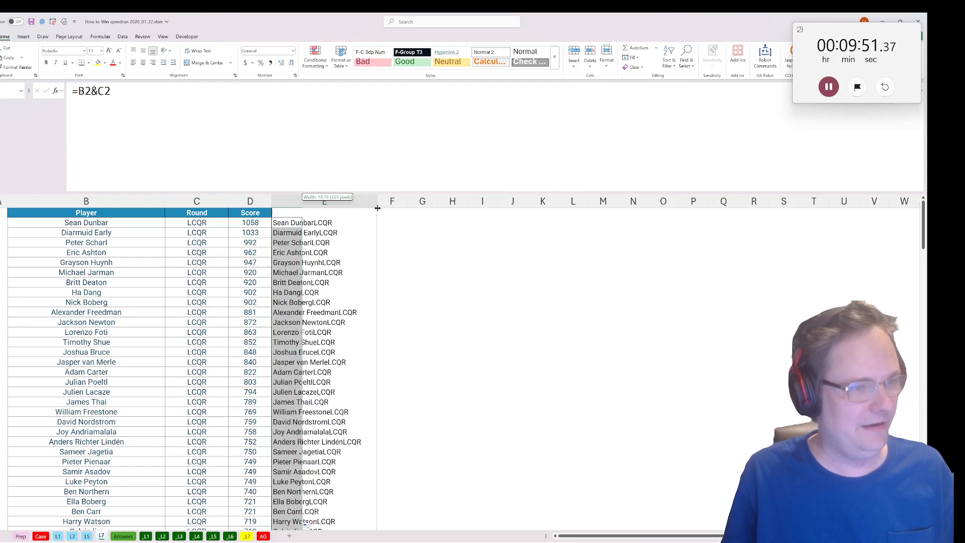
Add a "Look up Key" header in E1 above the joined player and round values.
click(315, 212)
text(Look up Key)
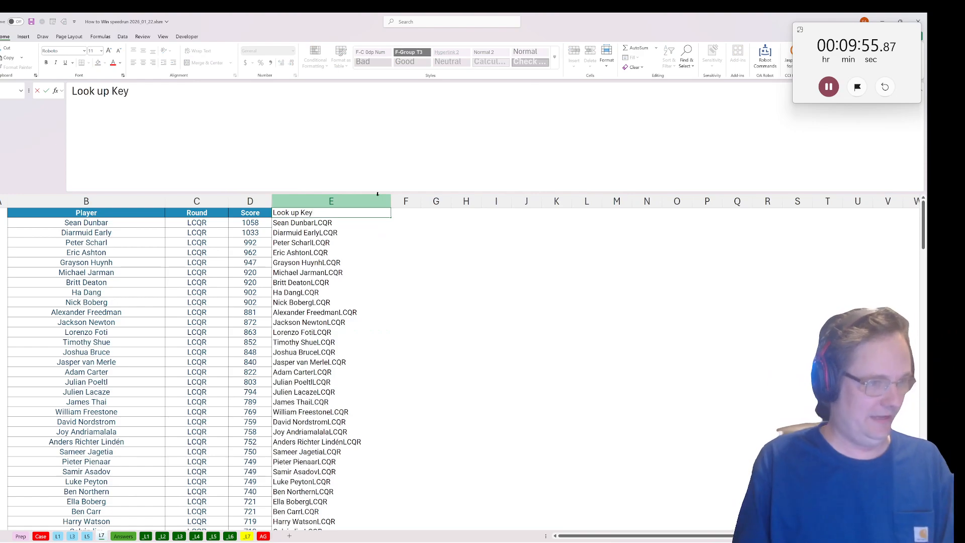
key(Tab)
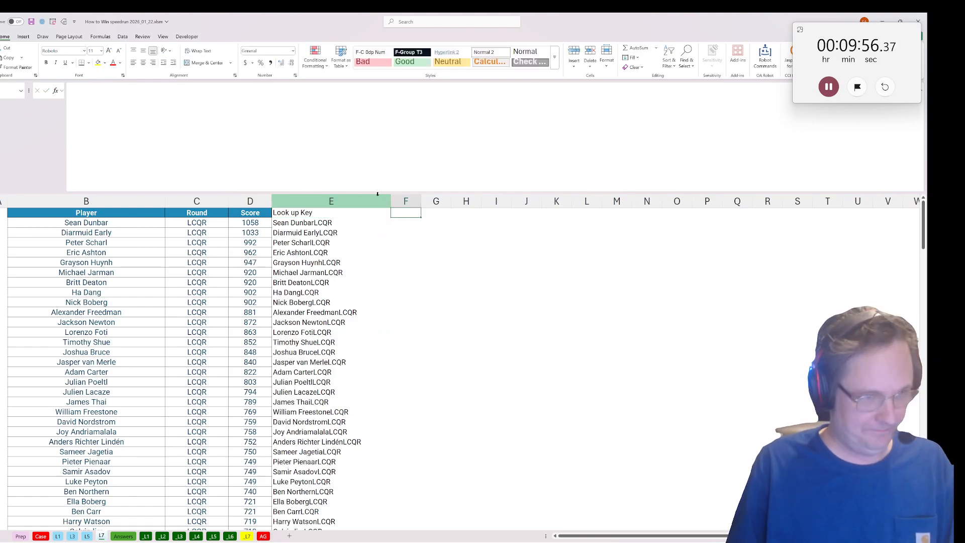
Copy the player name from B3 into F1 as a column header and widen column F to fit it.
click(78, 245)
click(74, 235)
key(ctrl+c)
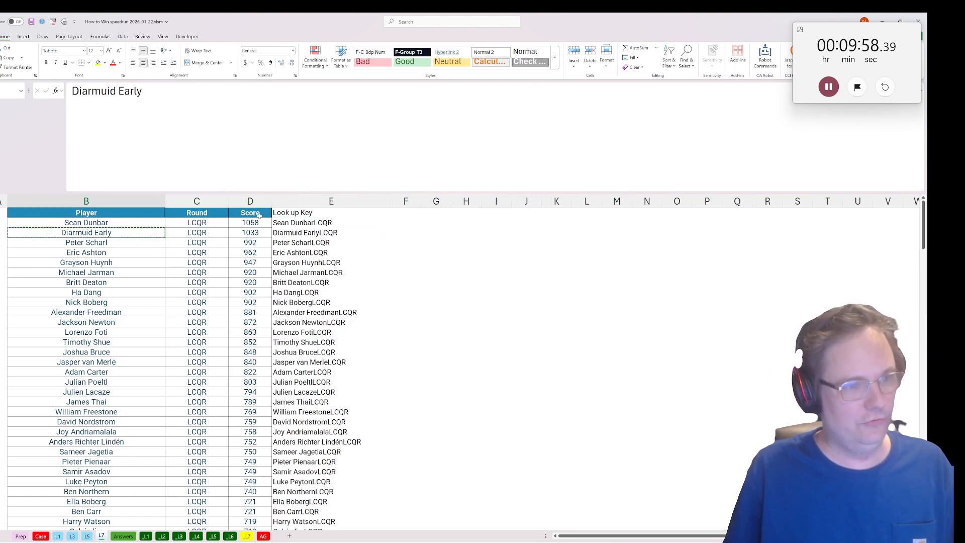
click(406, 216)
key(ctrl+v)
key(alt+h)
key(o)
key(i)
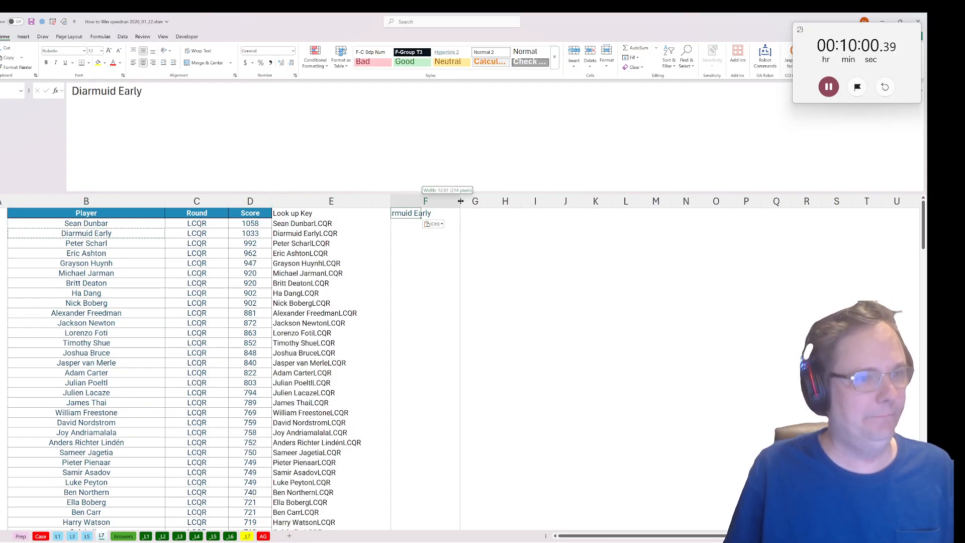
Start an IF formula in F2 whose test begins with $D2>, locking only the score's column.
click(414, 226)
text(=if()
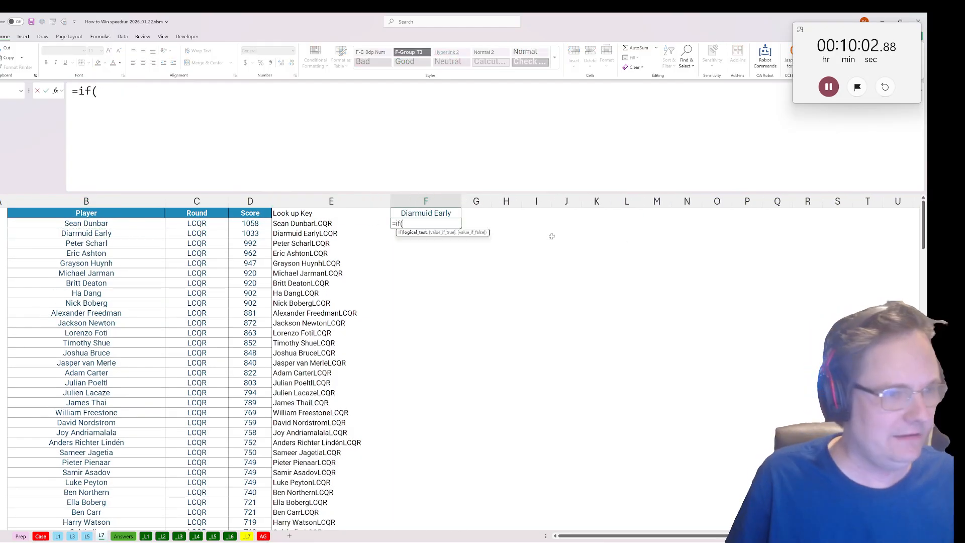
click(250, 223)
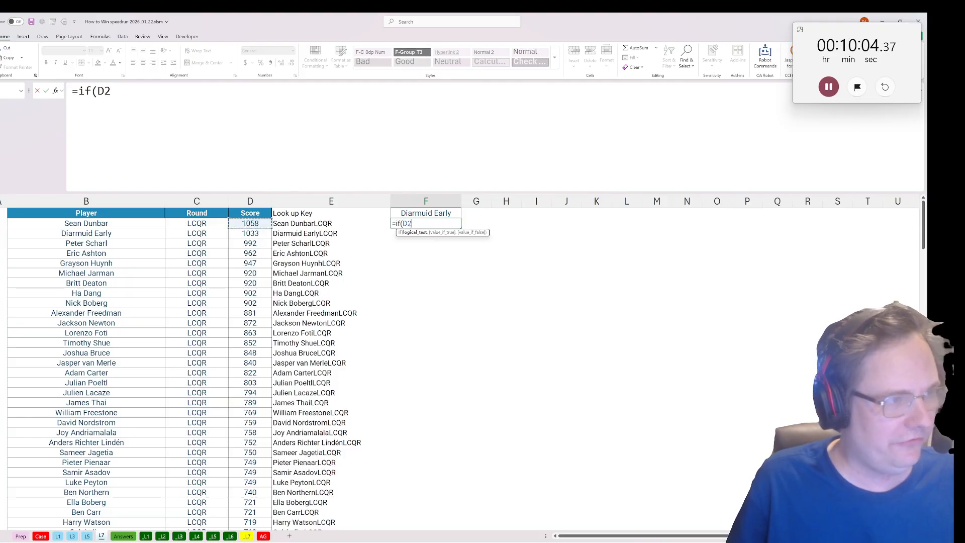
click(110, 91)
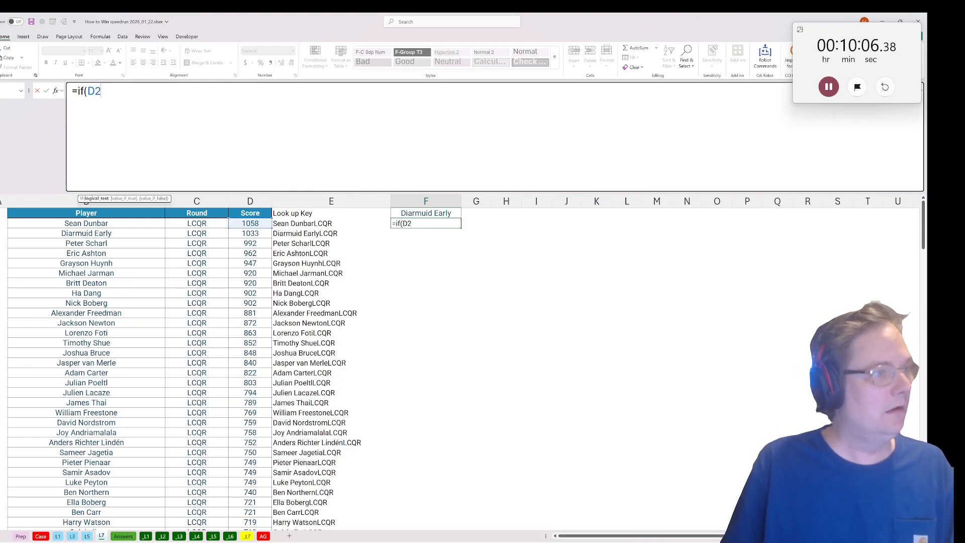
key(F4)
key(F4)
key(F4)
text(>)
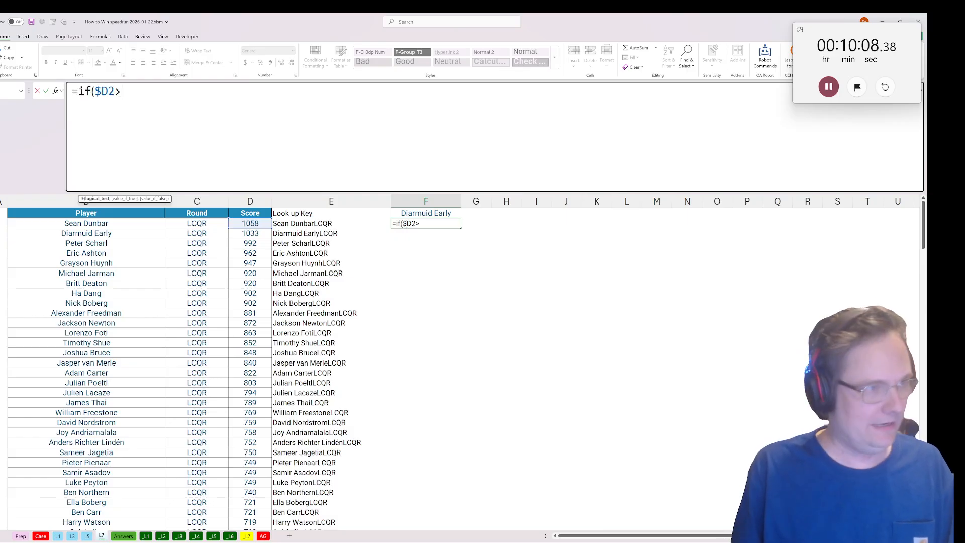
text(xlookup()
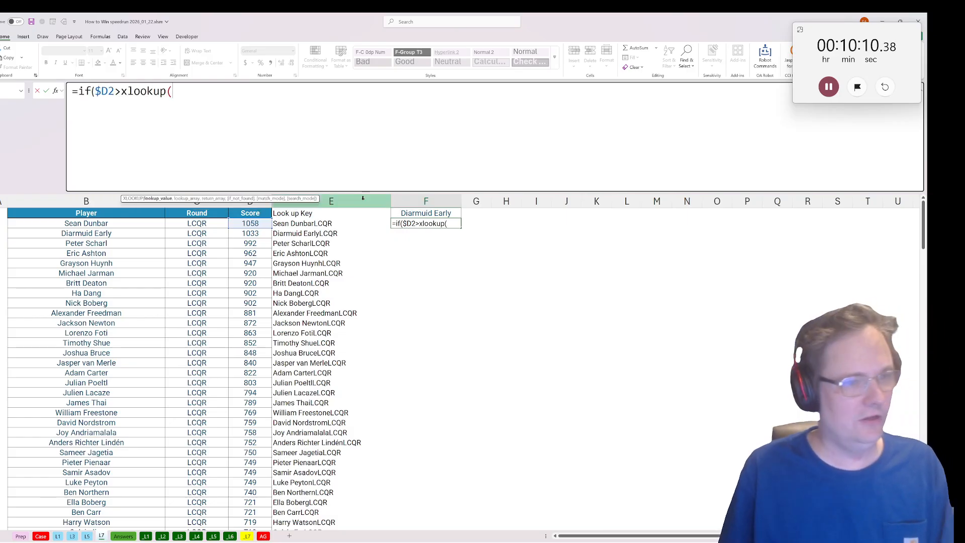
Compare the score against an XLOOKUP whose lookup value is F$1&$C2, the header player joined with the row's round.
click(414, 214)
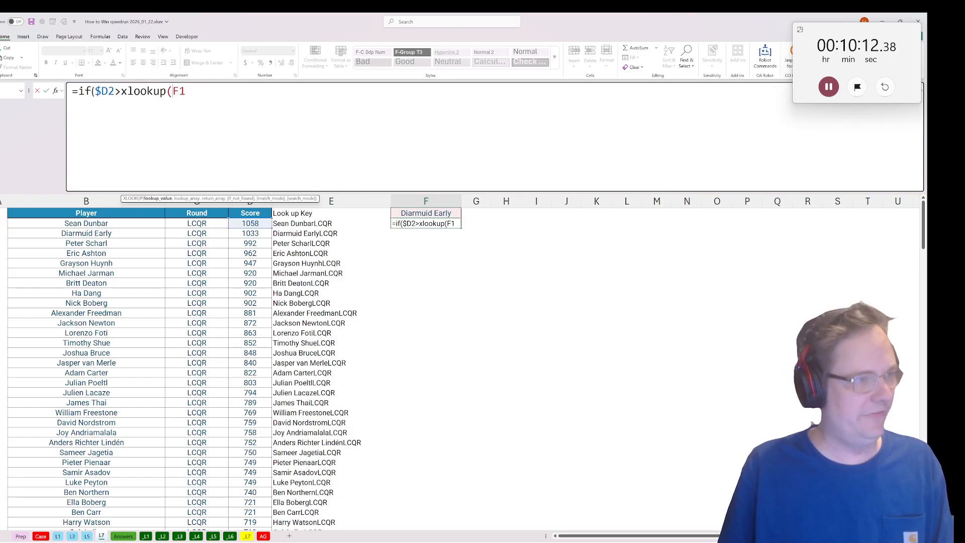
key(F4)
key(F4)
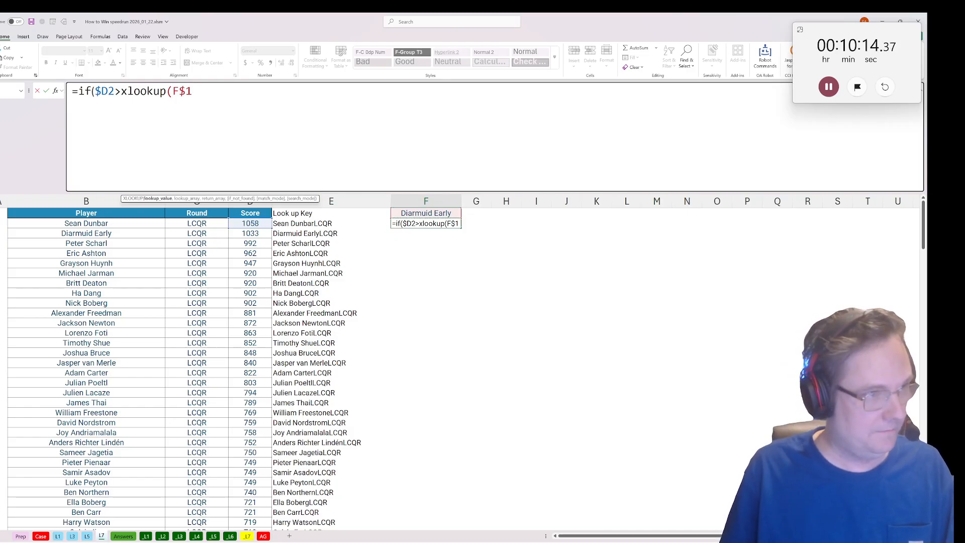
text(&)
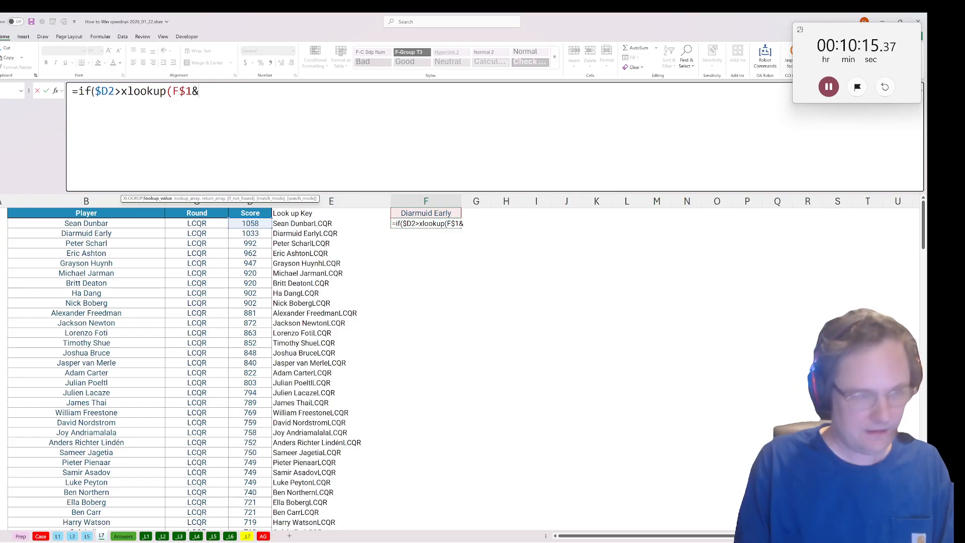
click(205, 224)
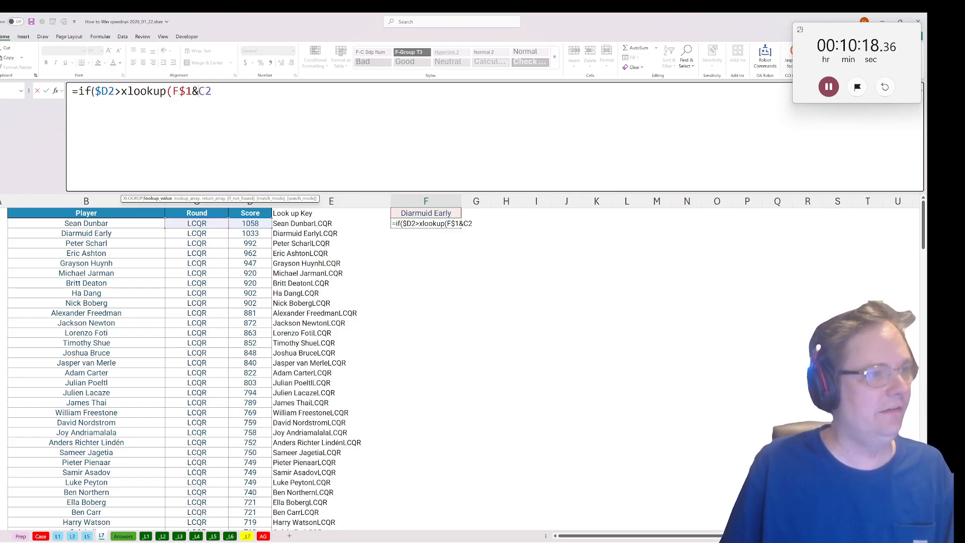
key(F4)
key(F4)
key(F4)
text(,)
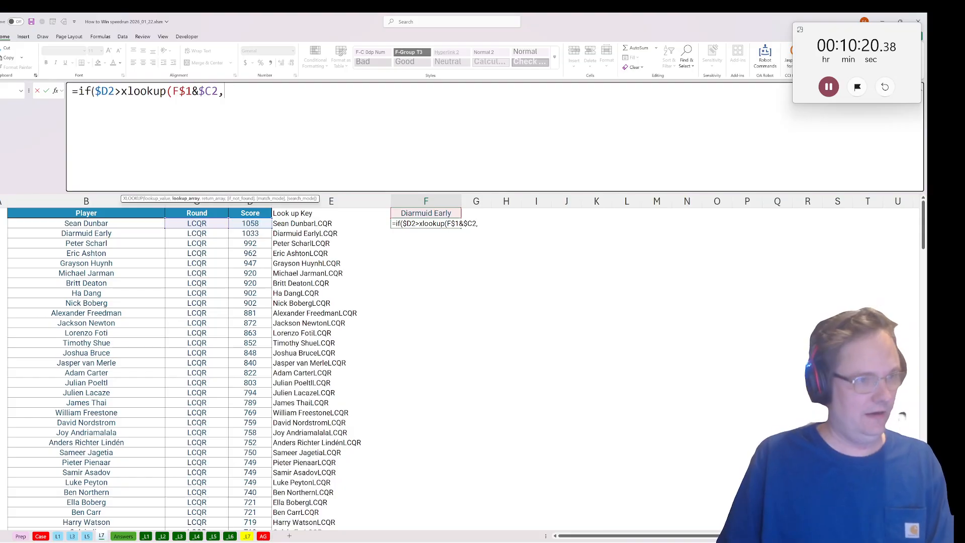
Complete the XLOOKUP with lookup array $E$2:$E$205, return array $D$2:$D$205 and 9999 when no match is found.
click(293, 223)
key(ctrl+shift+Down)
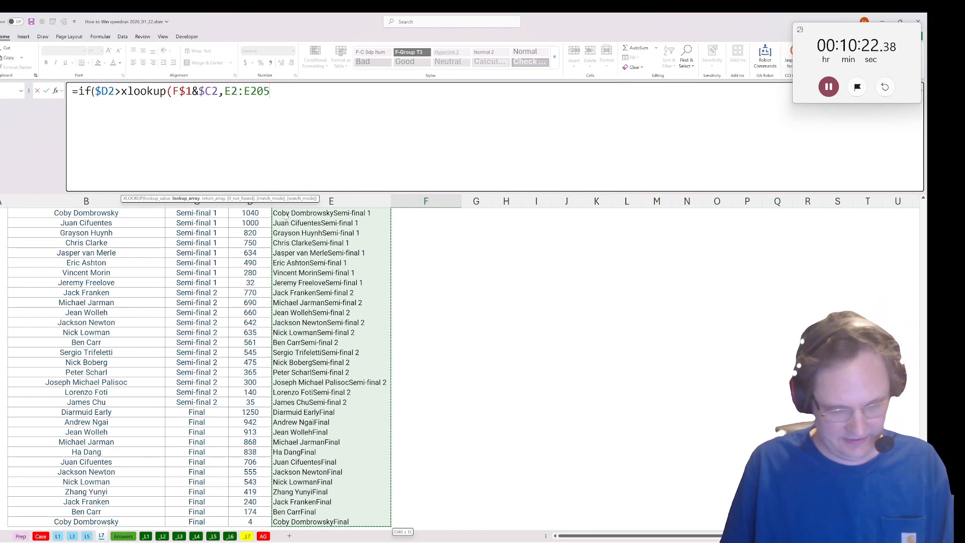
key(F4)
text(,)
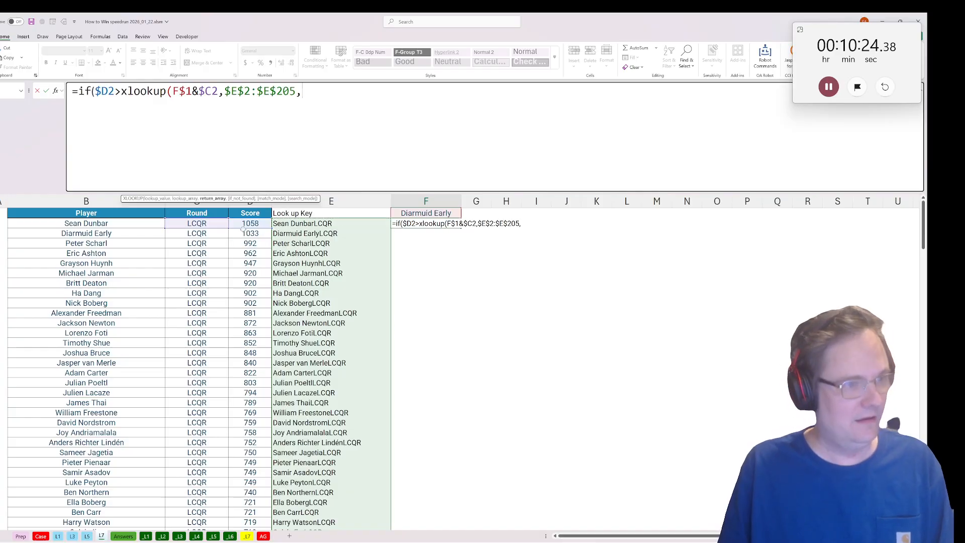
click(247, 224)
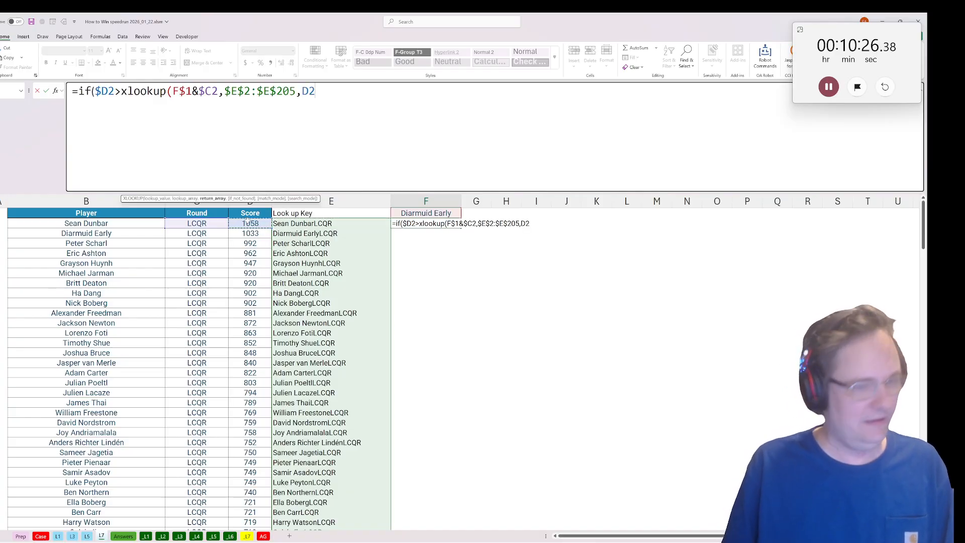
key(ctrl+shift+Down)
key(F4)
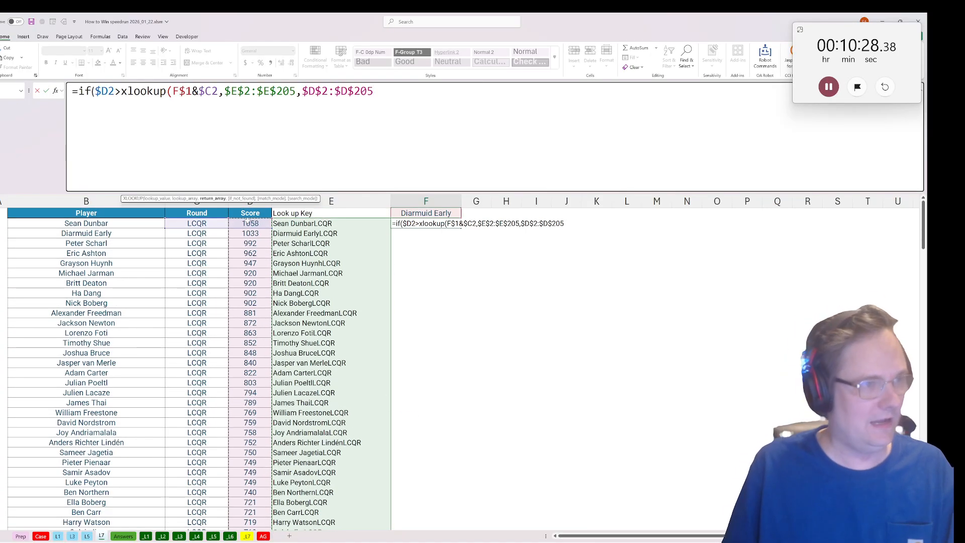
text(,9999))
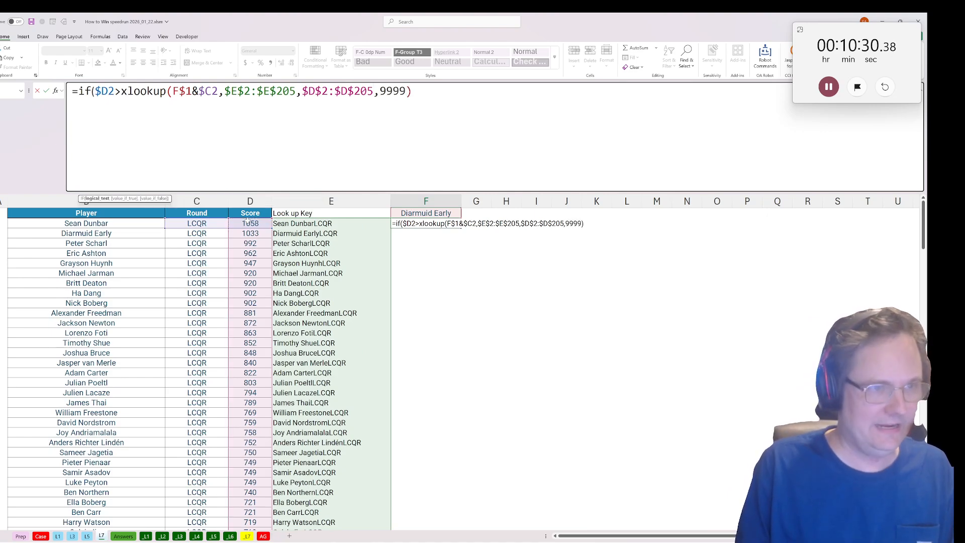
text())
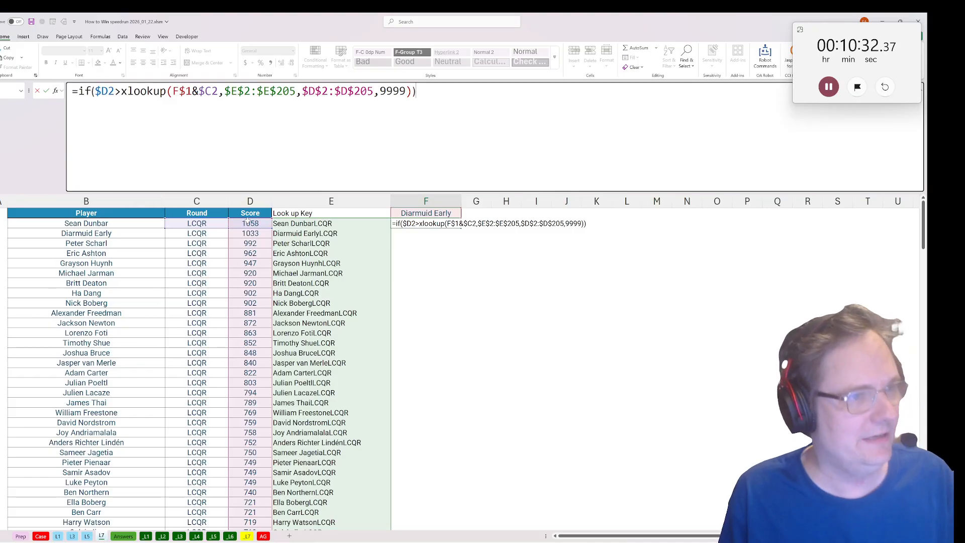
Make the IF formula in F2 return $B2 when the test is true and "" otherwise, and enter it.
key(Return)
key(Return)
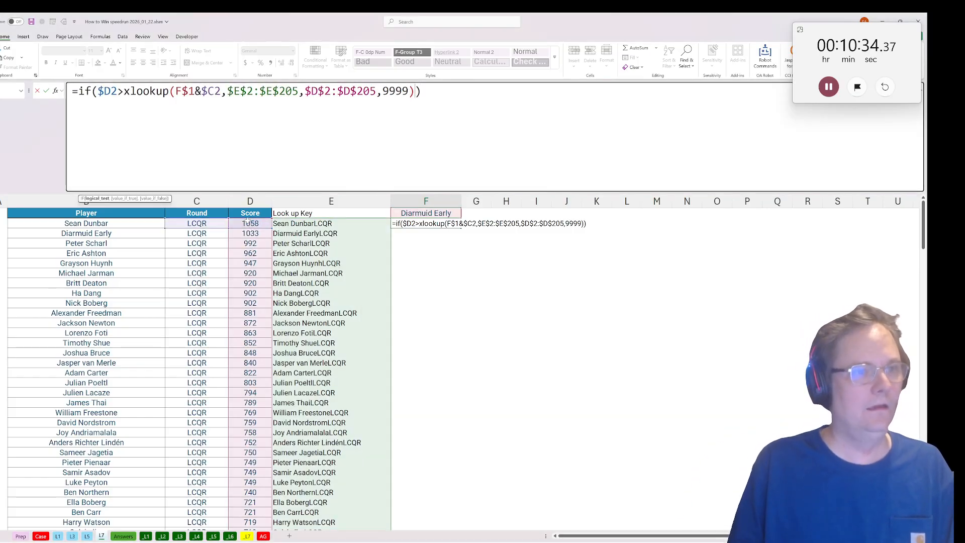
text(,)
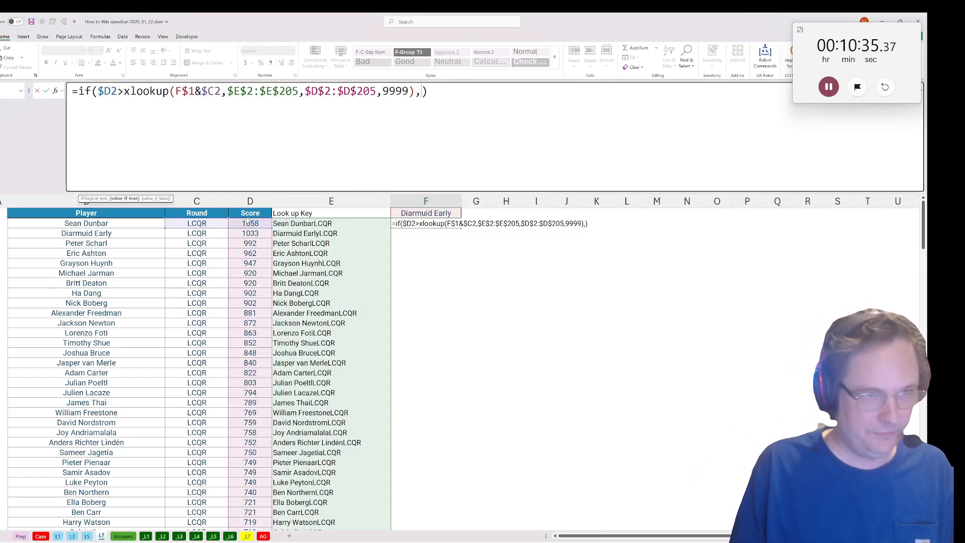
click(80, 224)
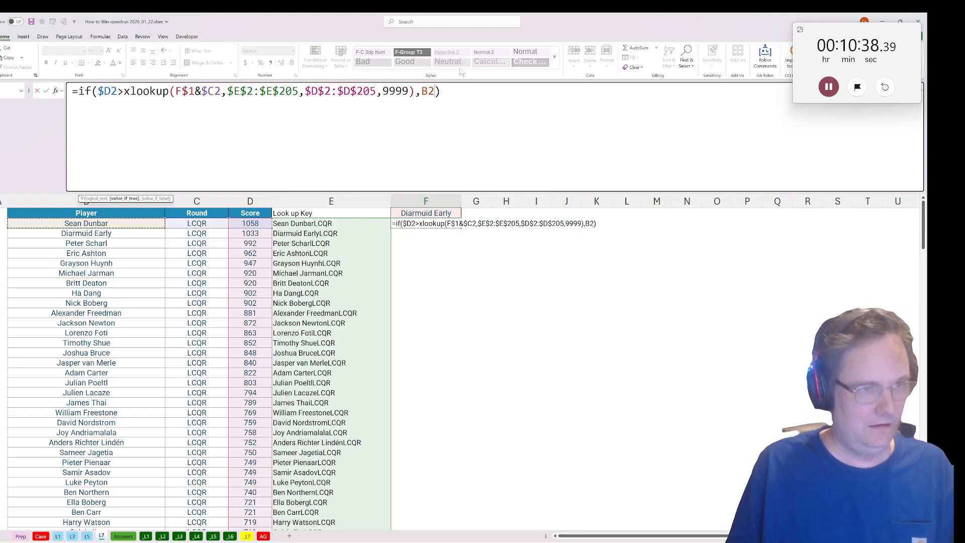
key(F4)
key(F4)
key(F4)
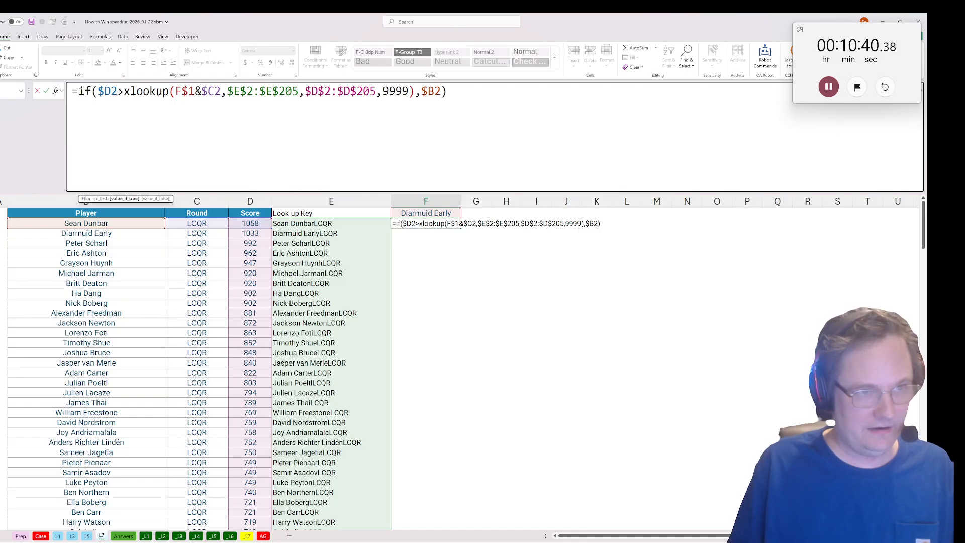
text(,"")
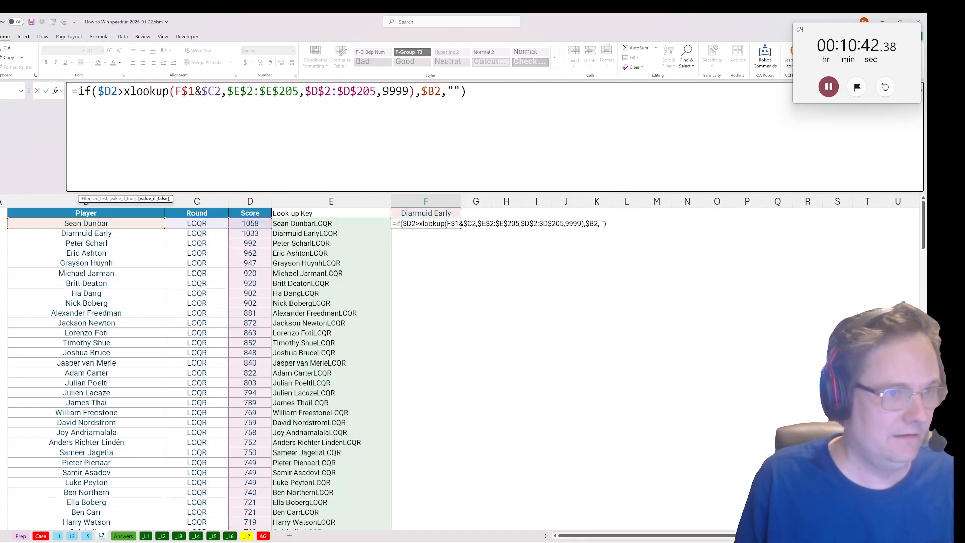
key(ctrl+Return)
Fill the F2 formula down through all the result rows and check the names returned in column F.
double_click(457, 226)
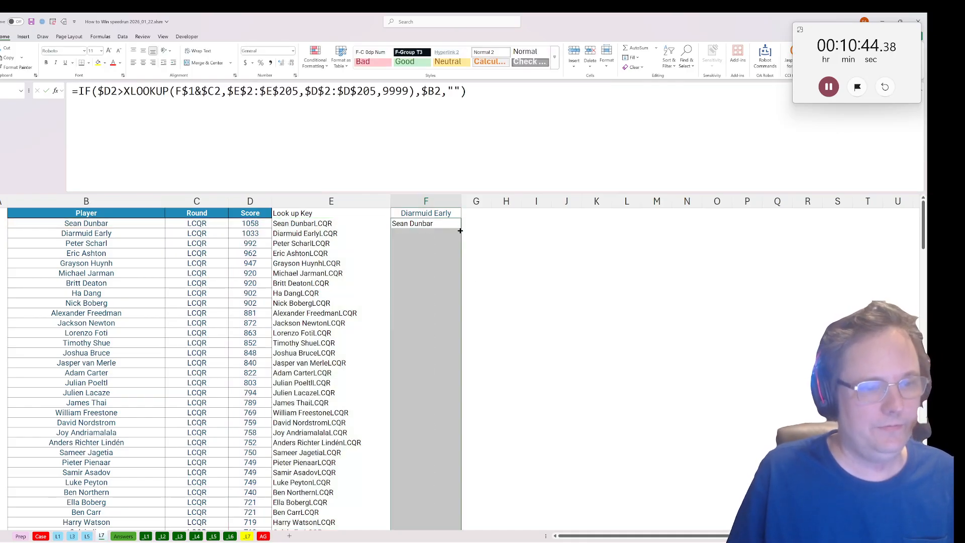
scroll(463, 241, down, 10)
scroll(467, 242, up, 10)
click(483, 213)
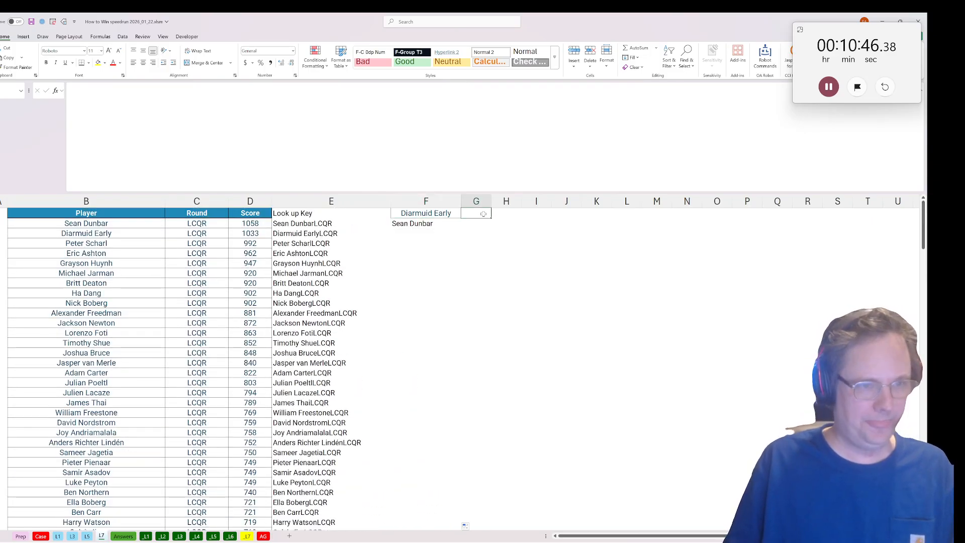
Label G1 "Got beat by X" and widen column G to fit the heading.
text(Got beat by X)
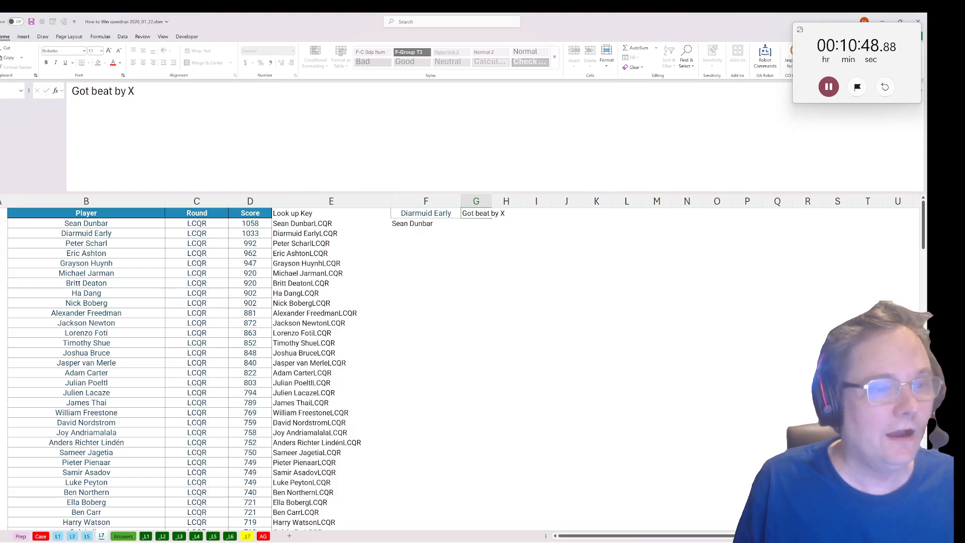
key(Return)
drag(491, 201, 531, 201)
Copy the full text of the F2 IF/XLOOKUP formula into G2 with its references unchanged.
click(414, 224)
key(F2)
key(ctrl+a)
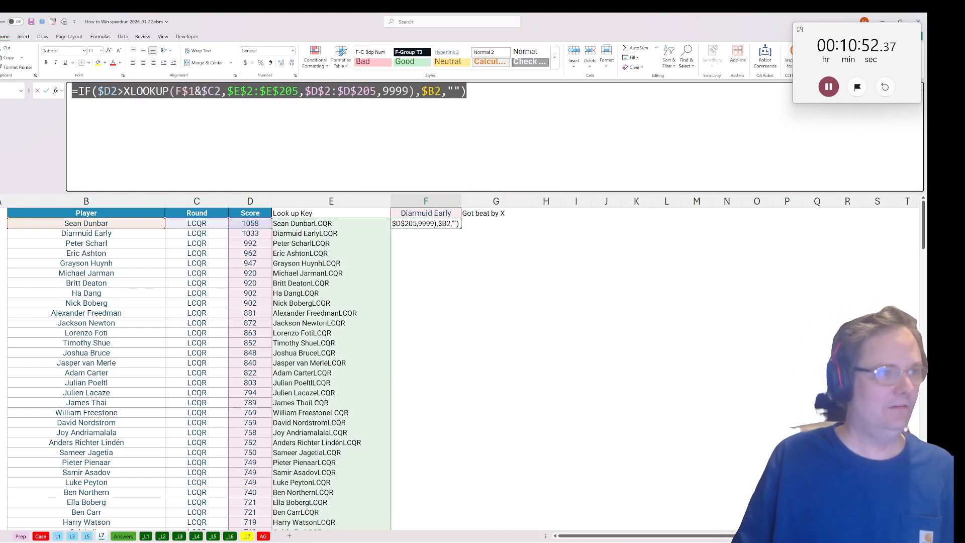
key(ctrl+c)
key(Escape)
key(Right)
key(F2)
key(ctrl+v)
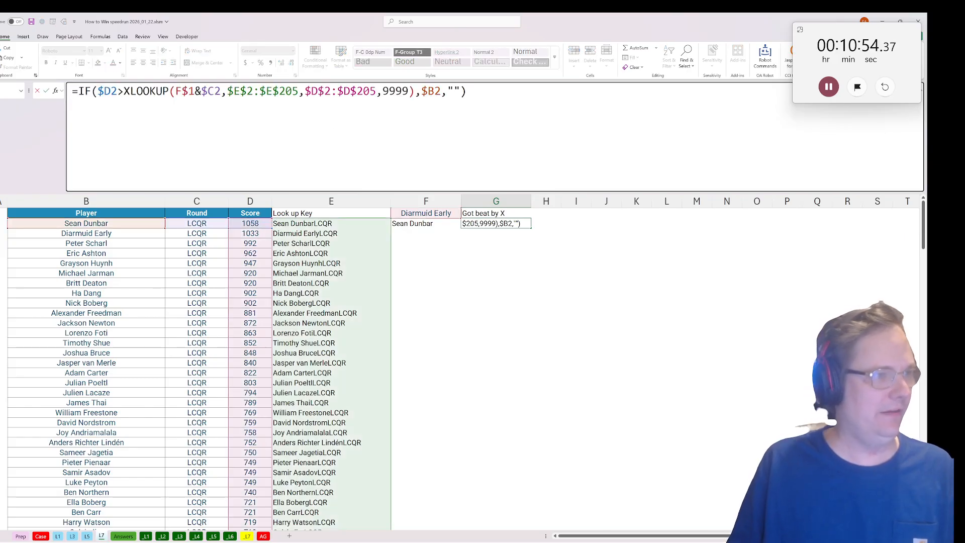
In the G2 formula, reverse the comparison to < and set the XLOOKUP not-found value to 0.
drag(117, 91, 124, 91)
text(<)
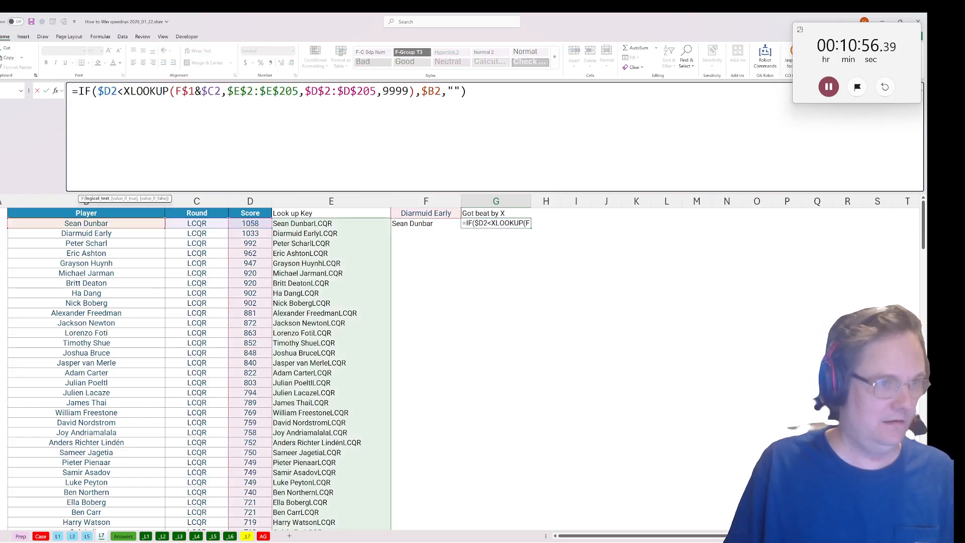
double_click(396, 91)
text(0)
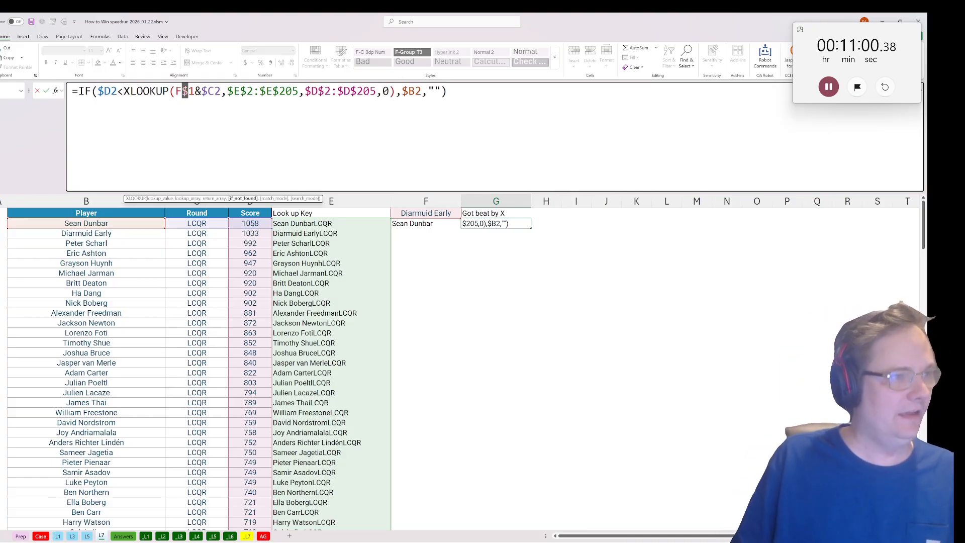
Replace F$1 in the G2 lookup value with _L7!$G$28, enter the formula and fill it down all result rows.
double_click(186, 91)
key(BackSpace)
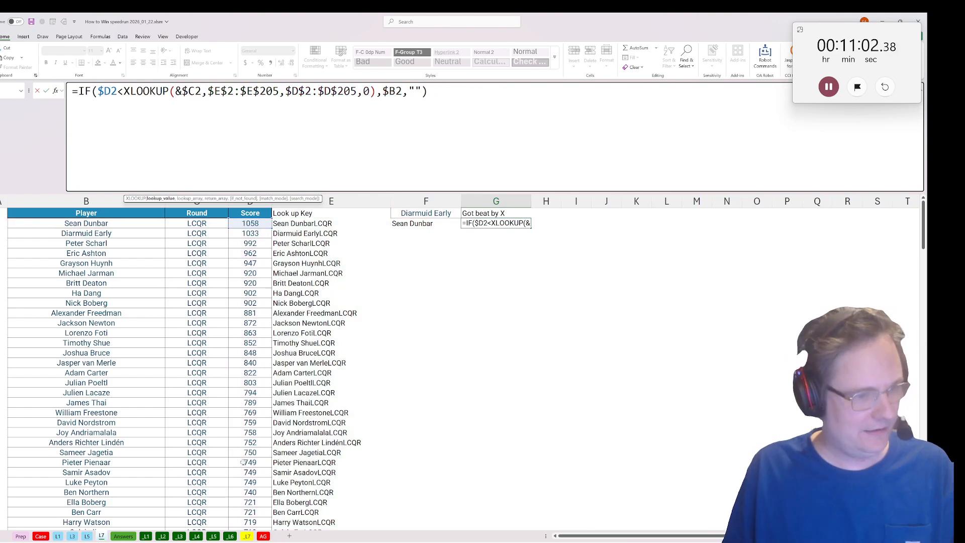
click(247, 536)
click(189, 348)
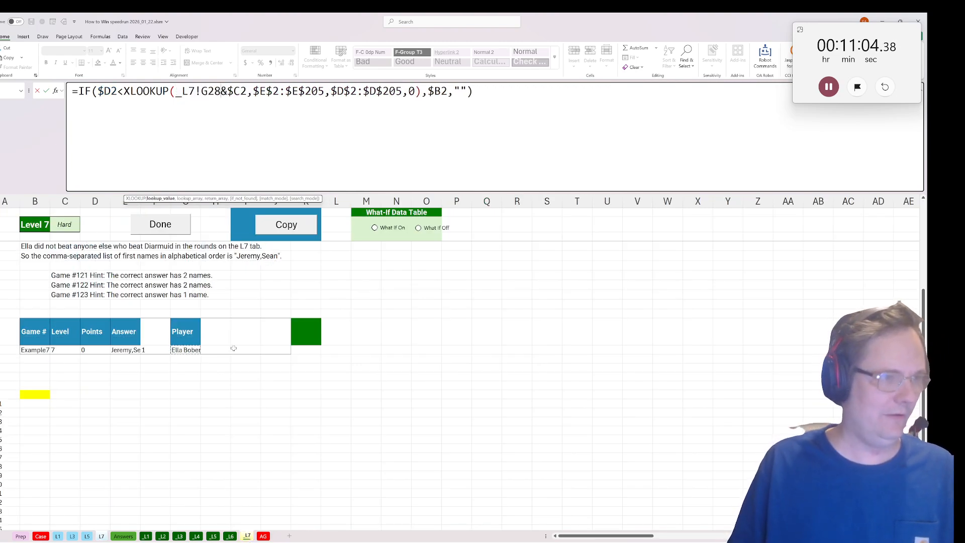
key(F4)
key(Return)
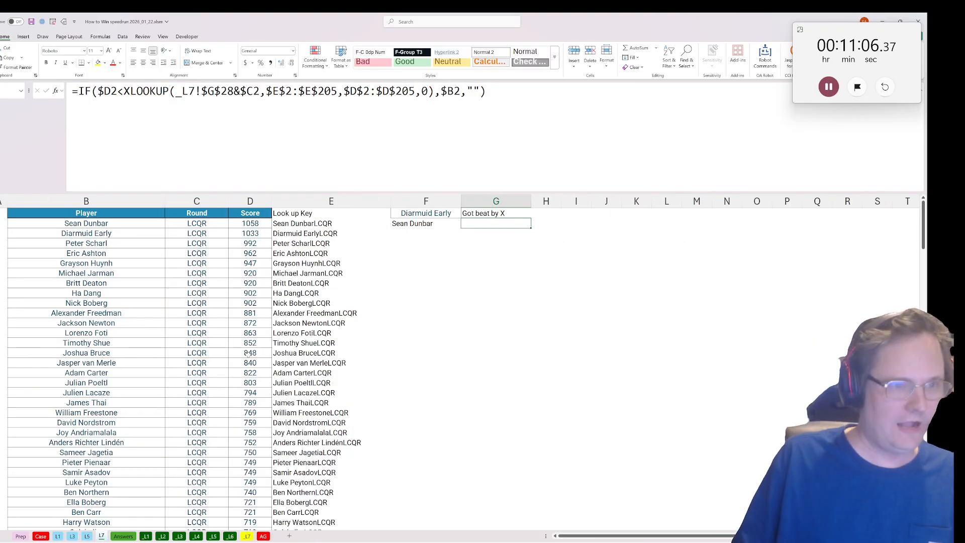
double_click(530, 228)
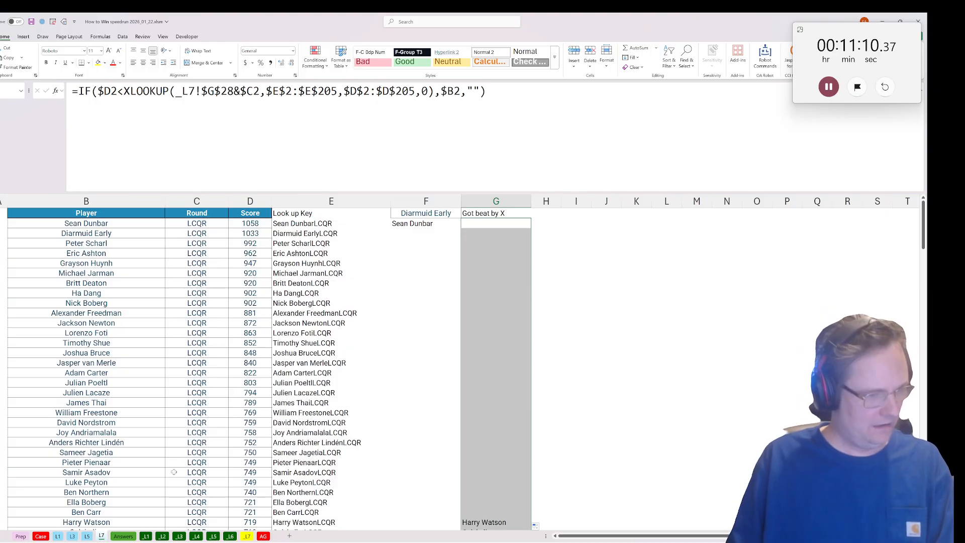
In the yellow cell of sheet _L7, begin a set_intersection formula with 'L7'!F2:F205 as its first argument.
click(247, 537)
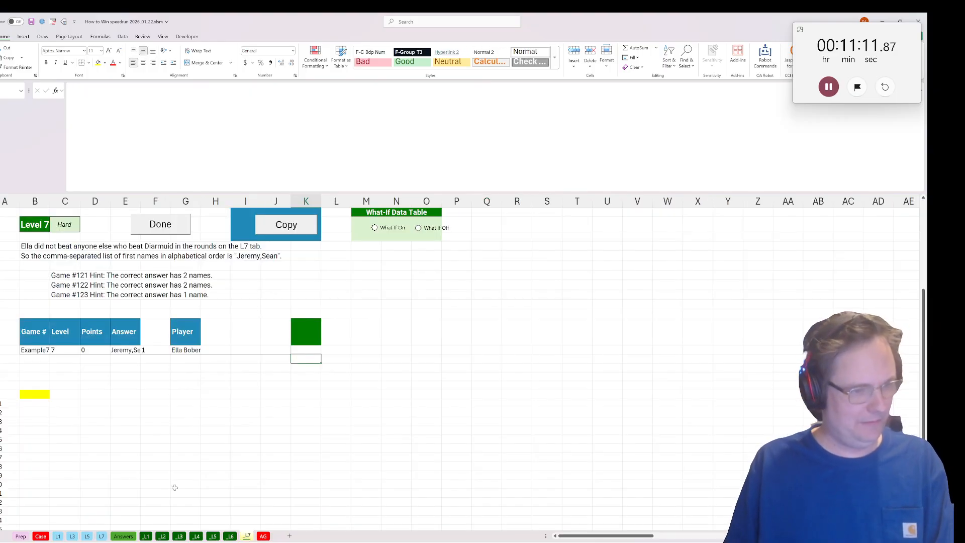
click(22, 397)
text(=set)
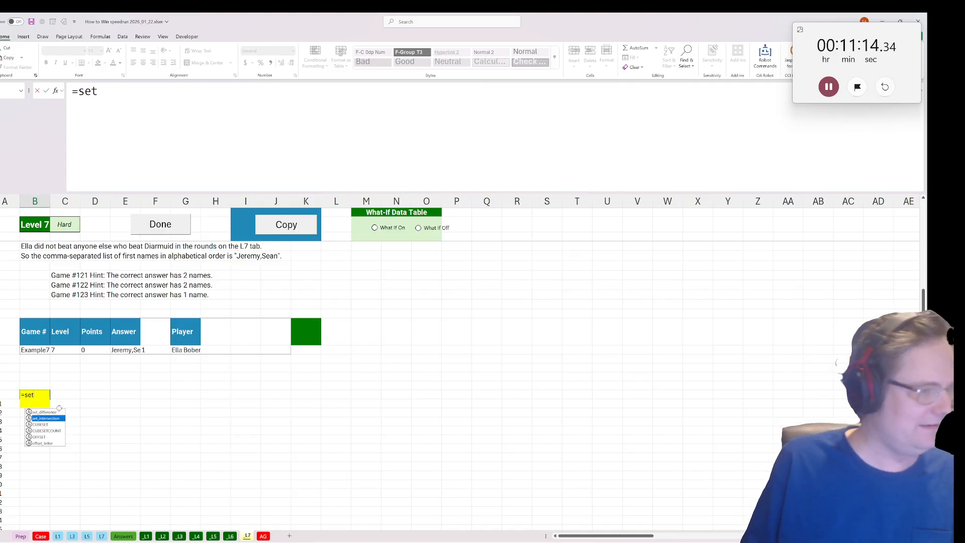
key(Tab)
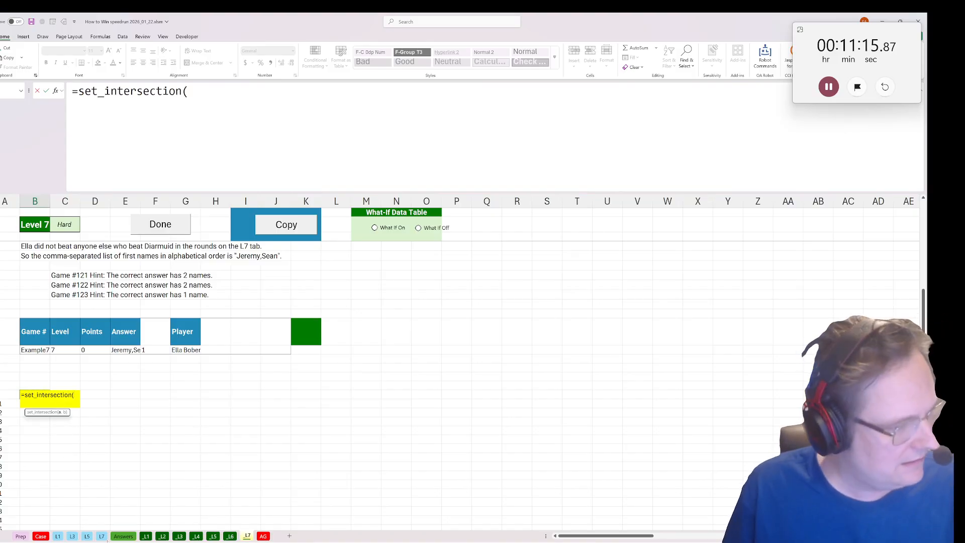
click(39, 536)
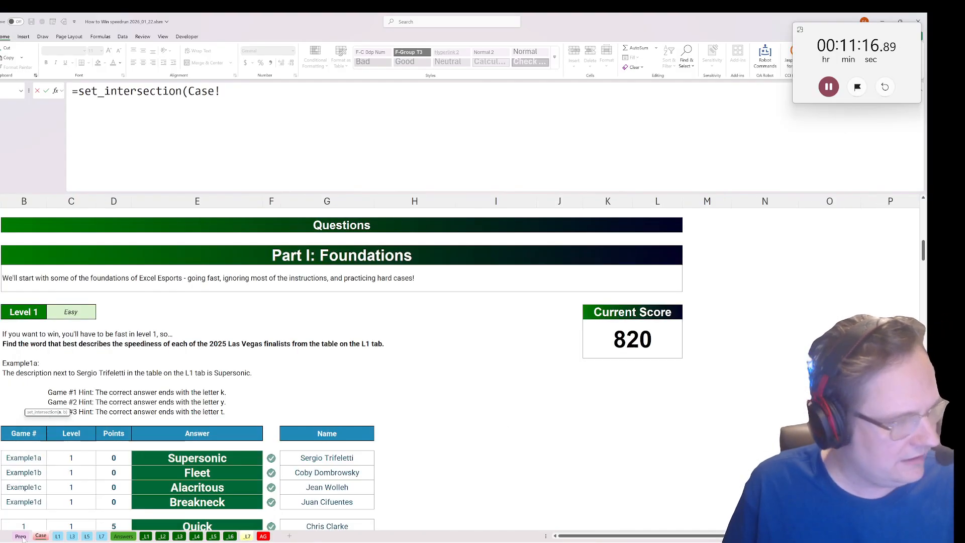
click(102, 536)
click(411, 227)
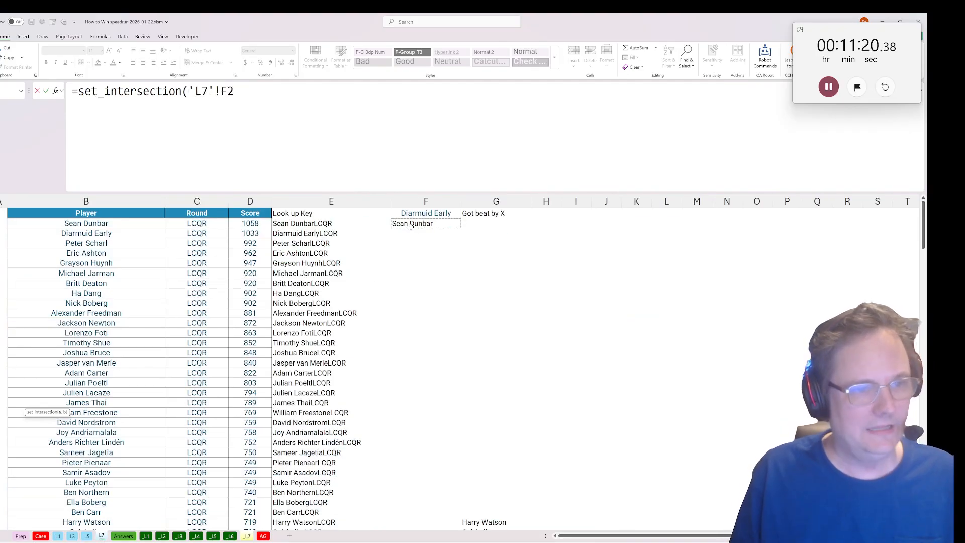
key(ctrl+shift+Down)
text(,)
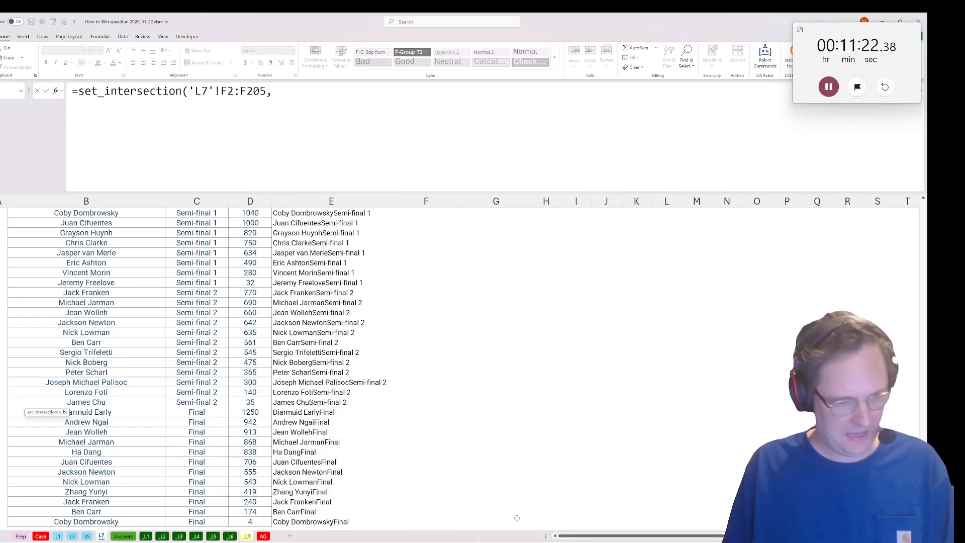
Complete set_intersection with 'L7'!G2:G205 as the second argument and enter the formula.
click(493, 518)
key(ctrl+shift+Up)
key(shift+Down)
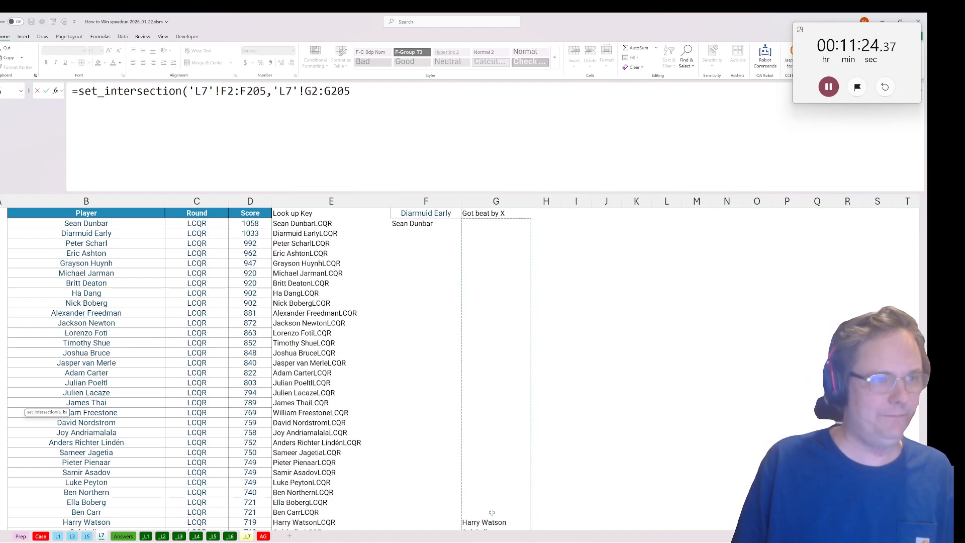
text())
key(Return)
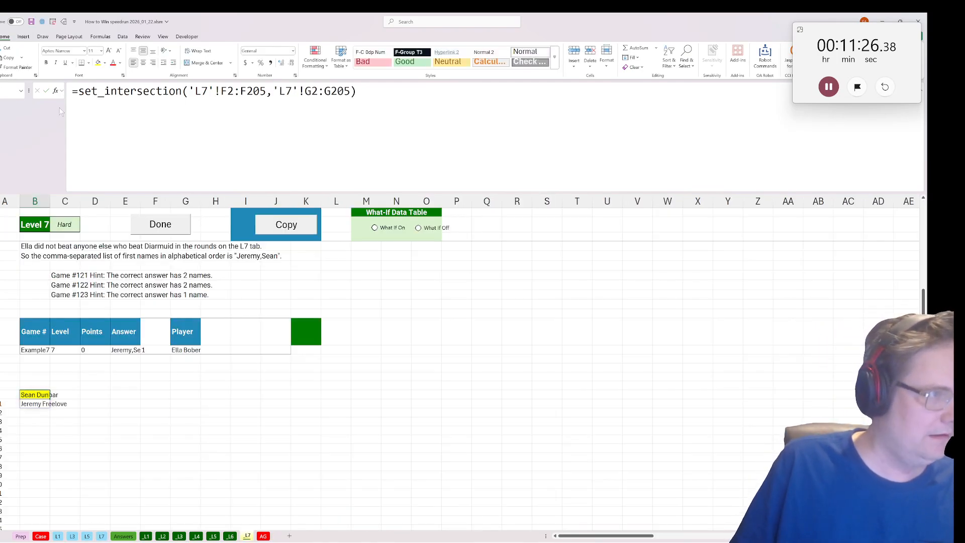
Wrap the set_intersection call in a SORT function.
click(78, 91)
text(sort()
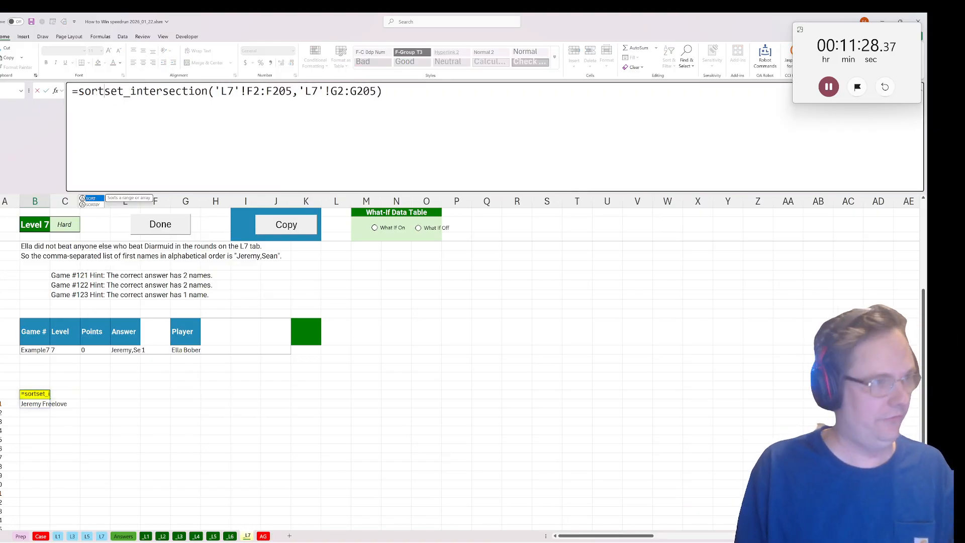
key(Left)
key(Left)
key(Left)
key(Left)
key(Left)
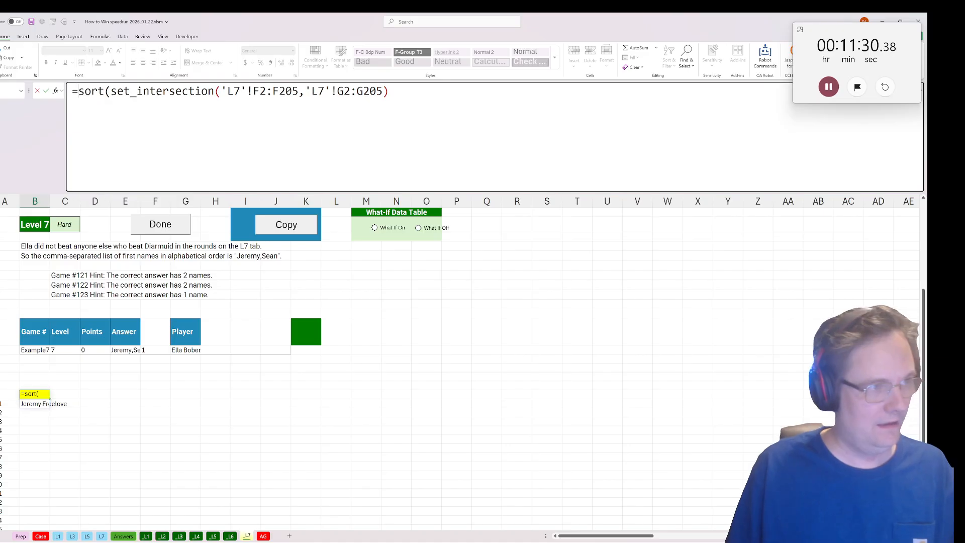
Wrap the sorted list in TEXTBEFORE with " " as the delimiter to keep only first names, and enter it.
text(text)
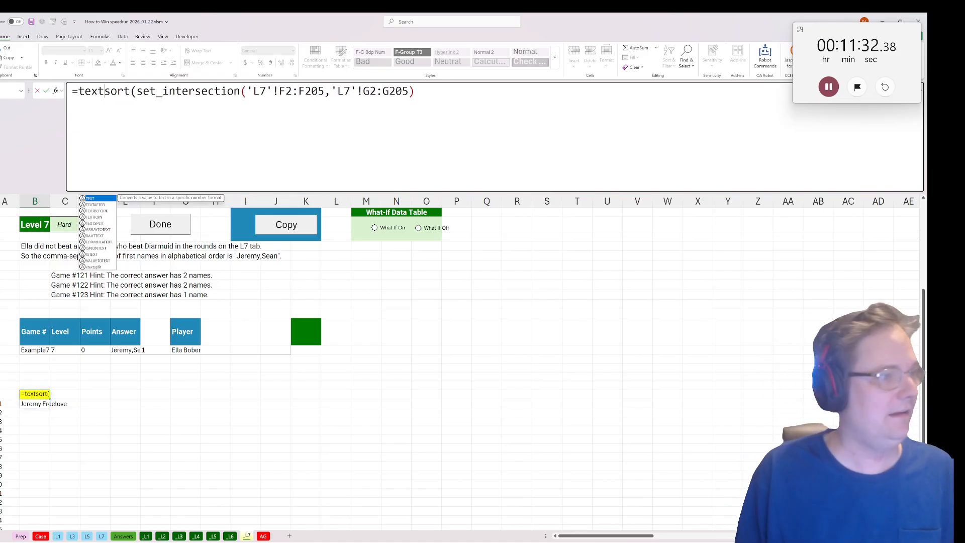
text(before()
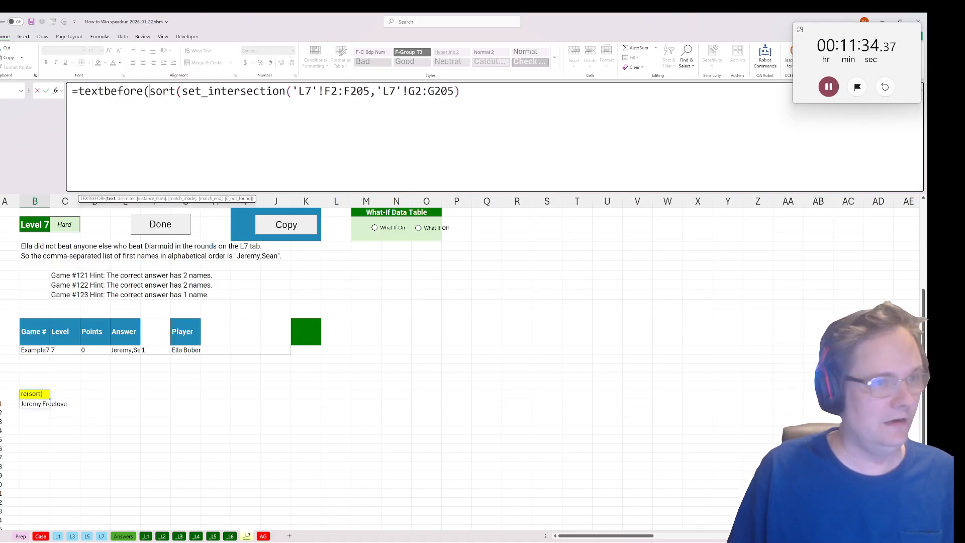
key(End)
text(),")
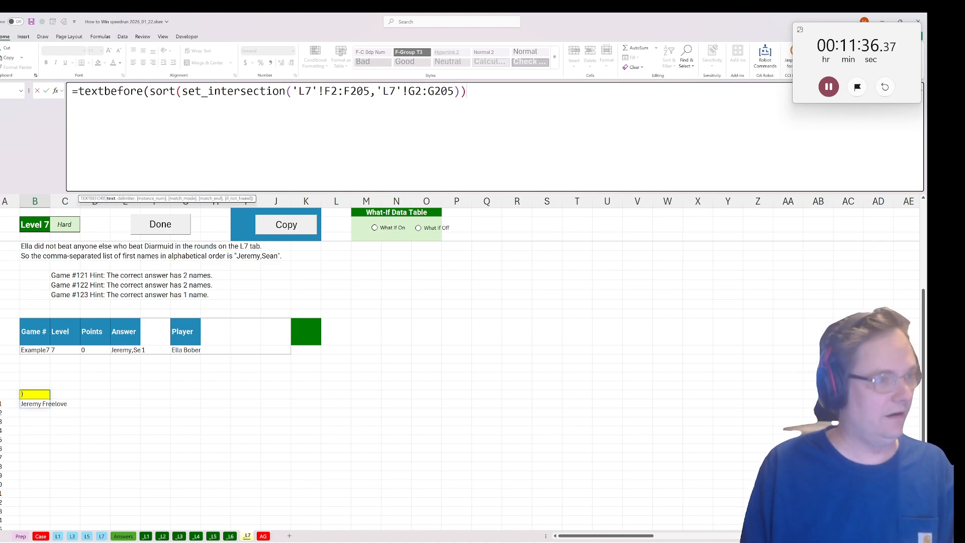
text( "))
key(Return)
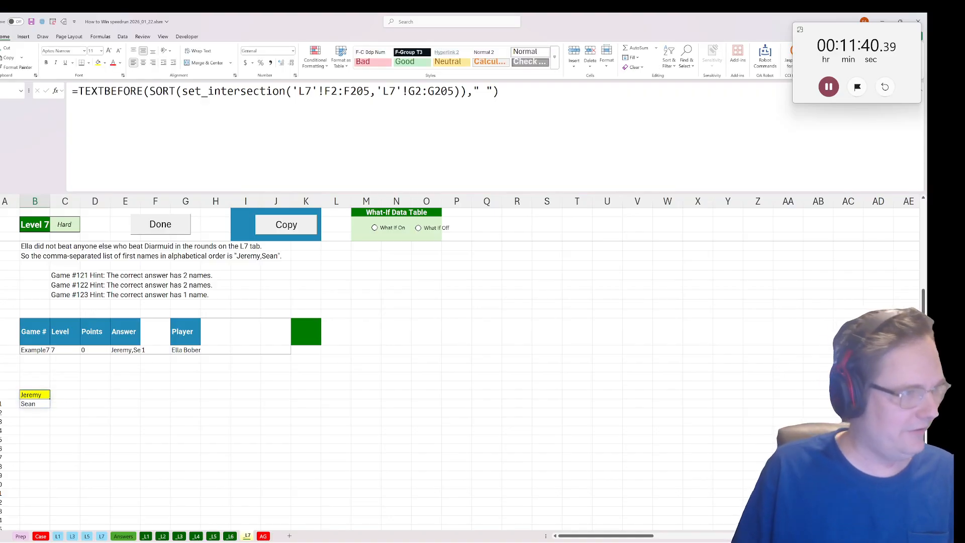
Wrap the formula in TEXTJOIN with "," as the delimiter, enter it, and run the Level 7 Done macro.
key(F2)
key(Home)
key(Right)
text(TEJ)
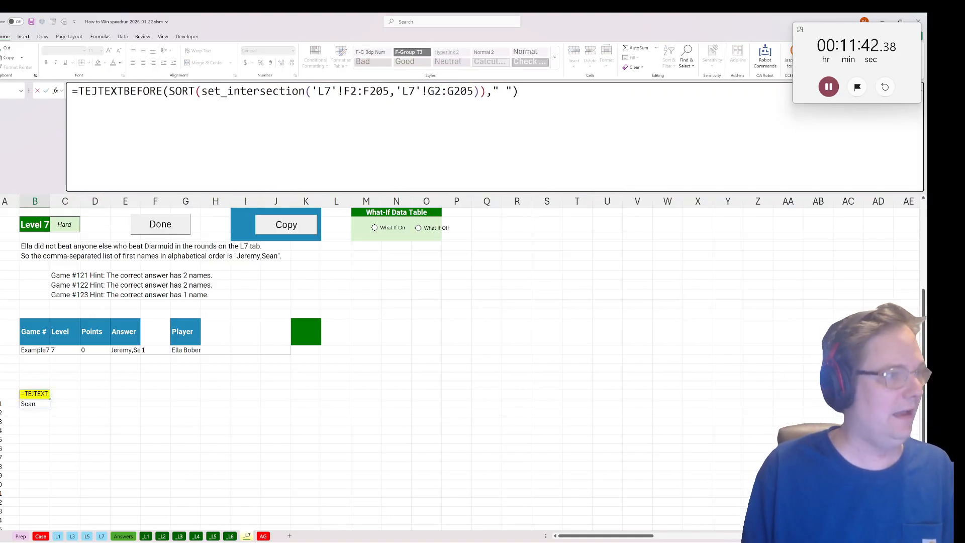
key(BackSpace)
text(XTJOIN(",")
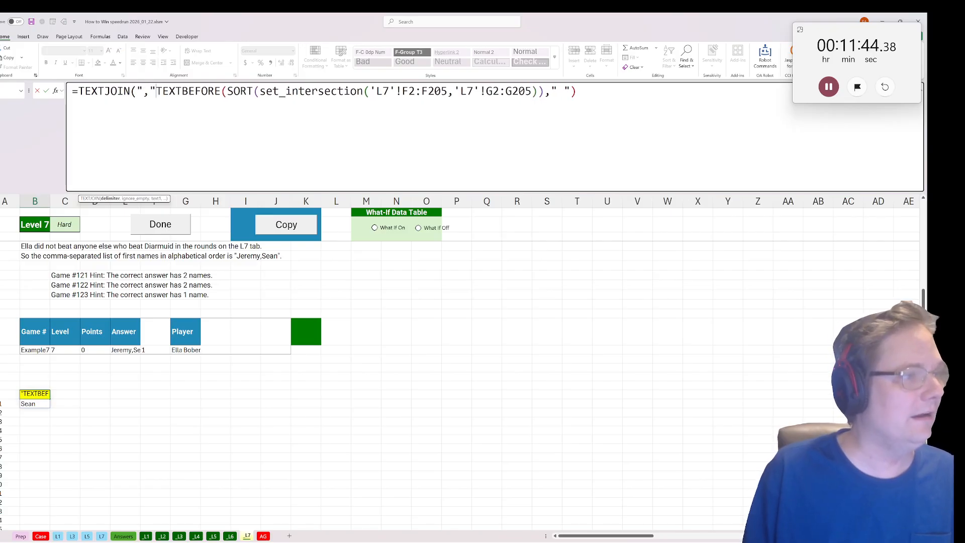
text(,,)
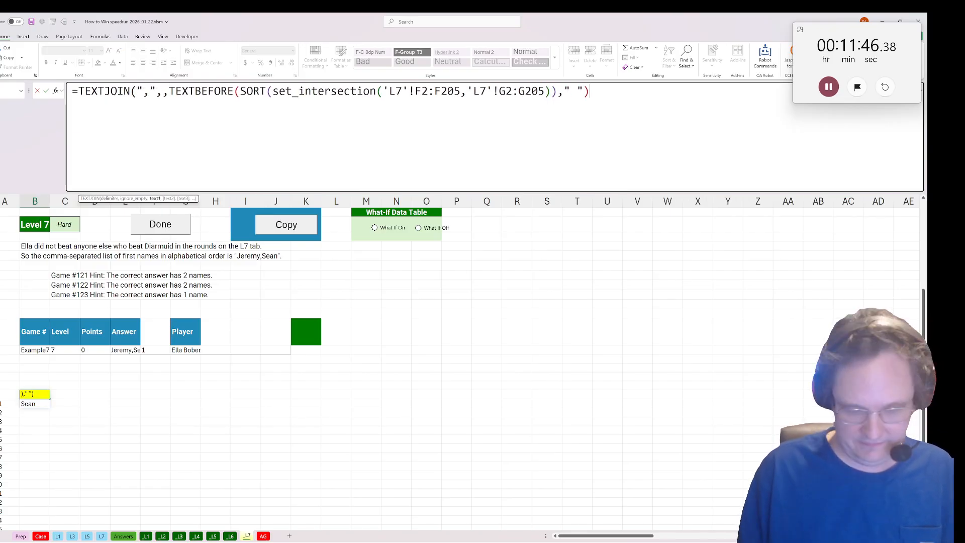
text())
key(Return)
click(170, 231)
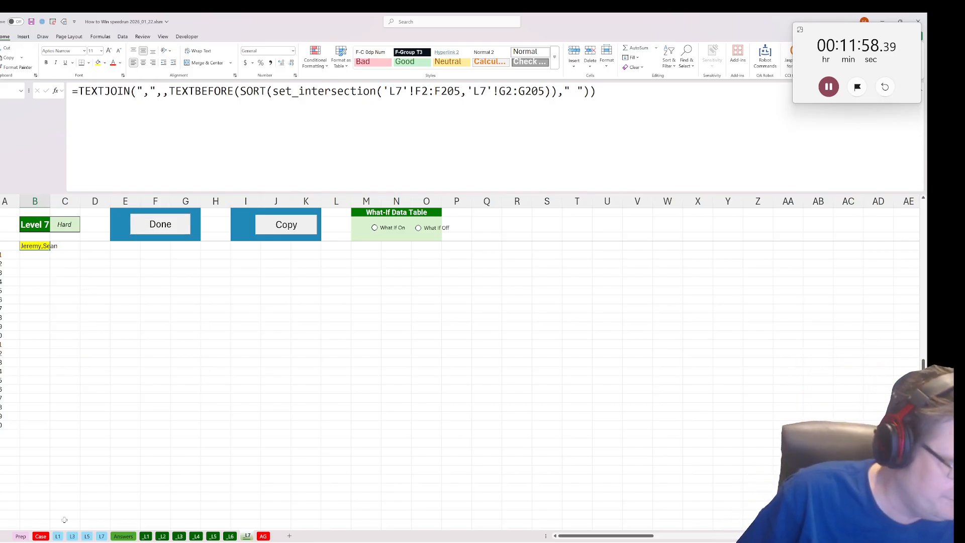
Unhide the Bonus support sheet.
right_click(28, 542)
right_click(25, 536)
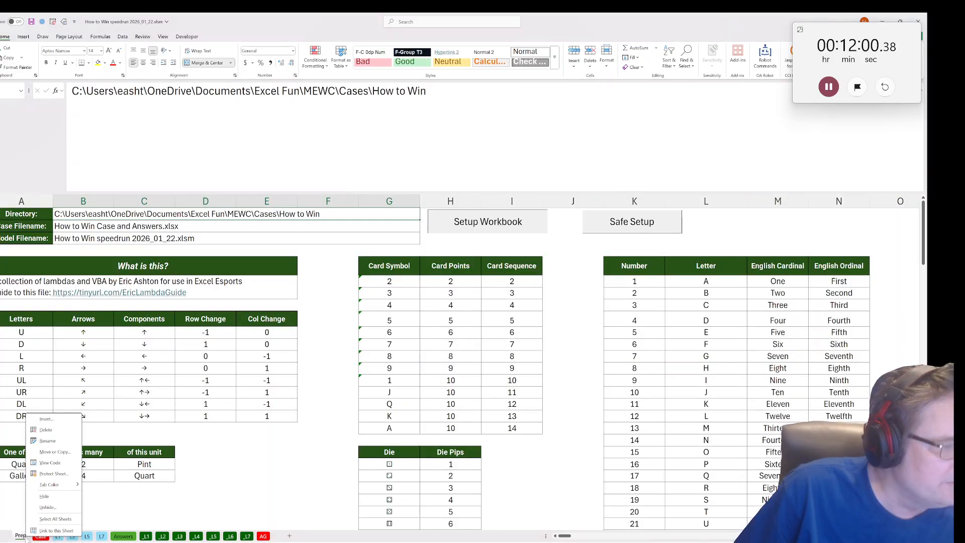
click(47, 508)
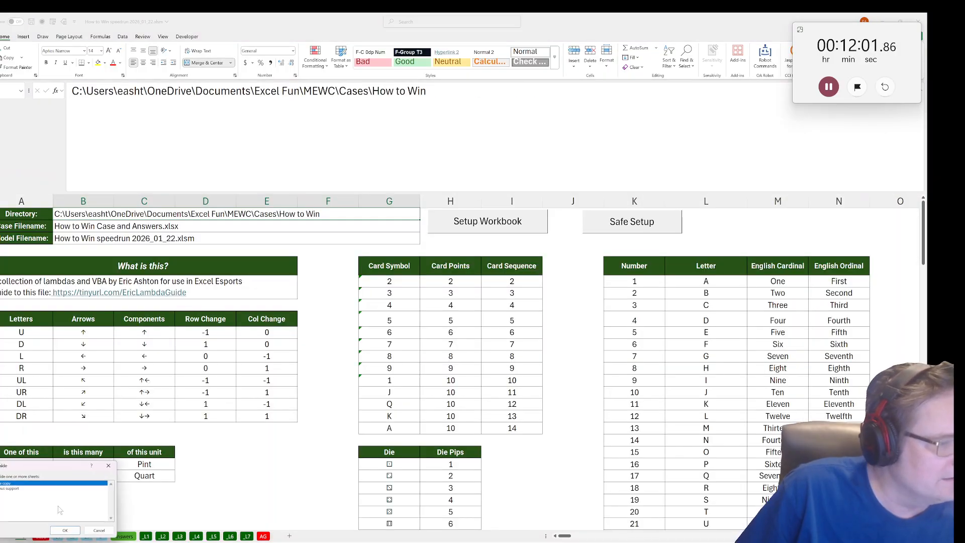
click(21, 488)
click(66, 531)
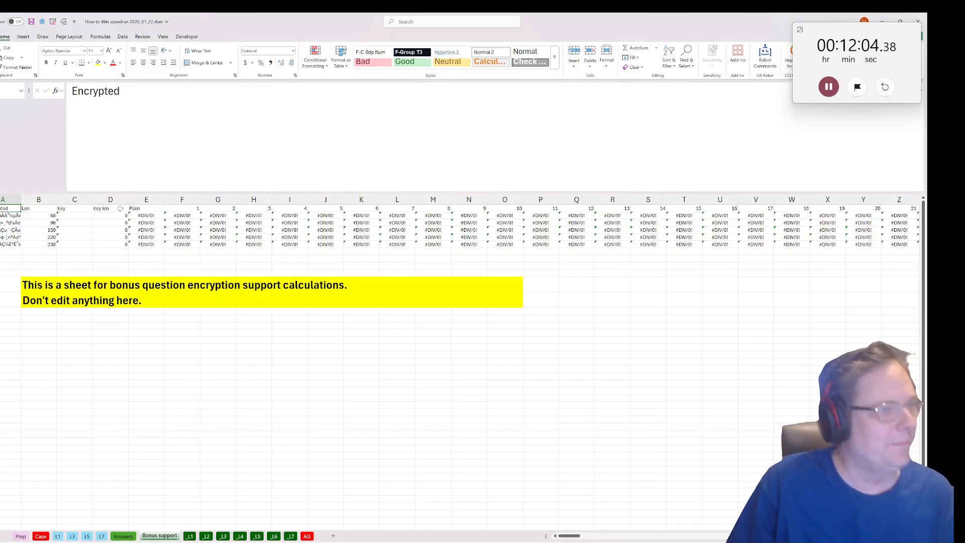
Examine the Key formula in C2 of Bonus support and review the bonus keys below each level on the Case sheet.
click(87, 215)
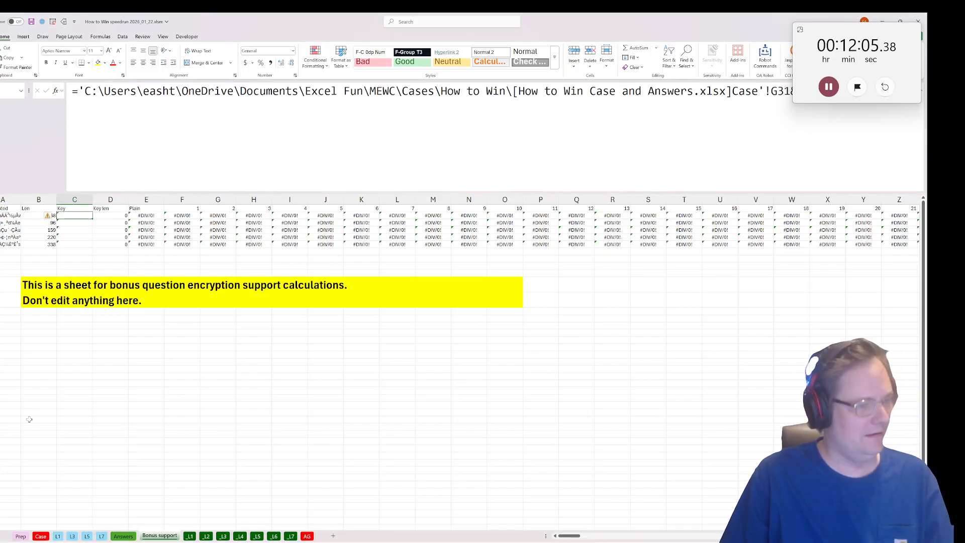
click(41, 535)
scroll(184, 253, down, 10)
scroll(184, 253, up, 4)
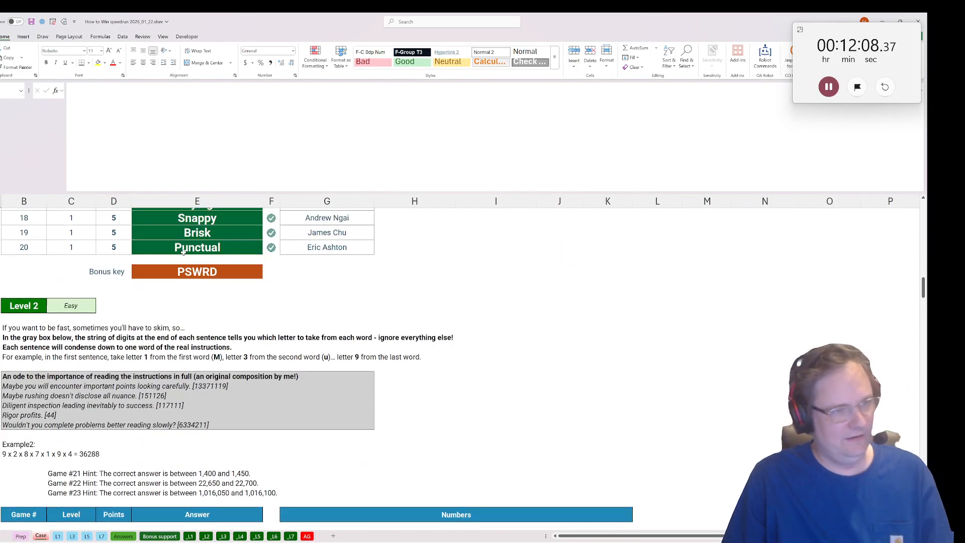
scroll(183, 253, down, 20)
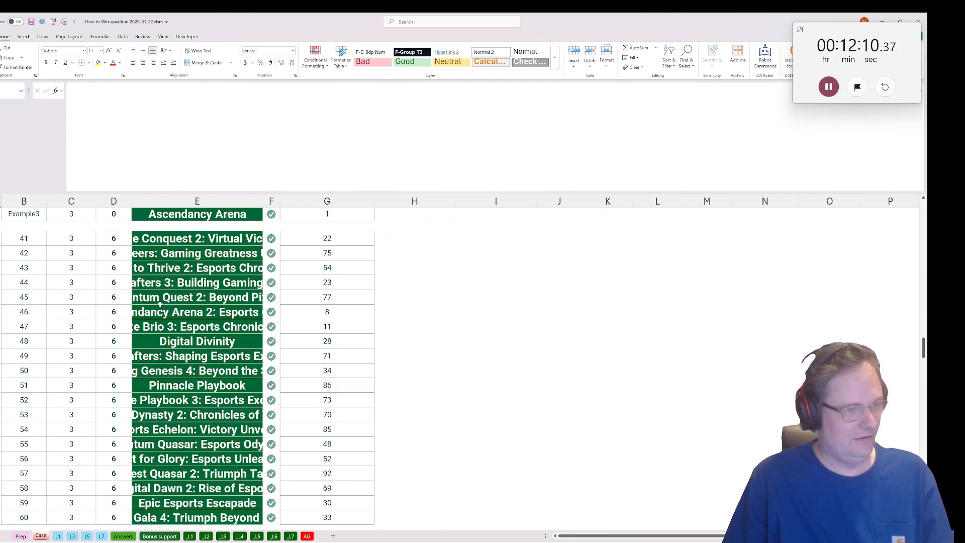
scroll(161, 342, down, 5)
click(166, 340)
scroll(166, 342, down, 20)
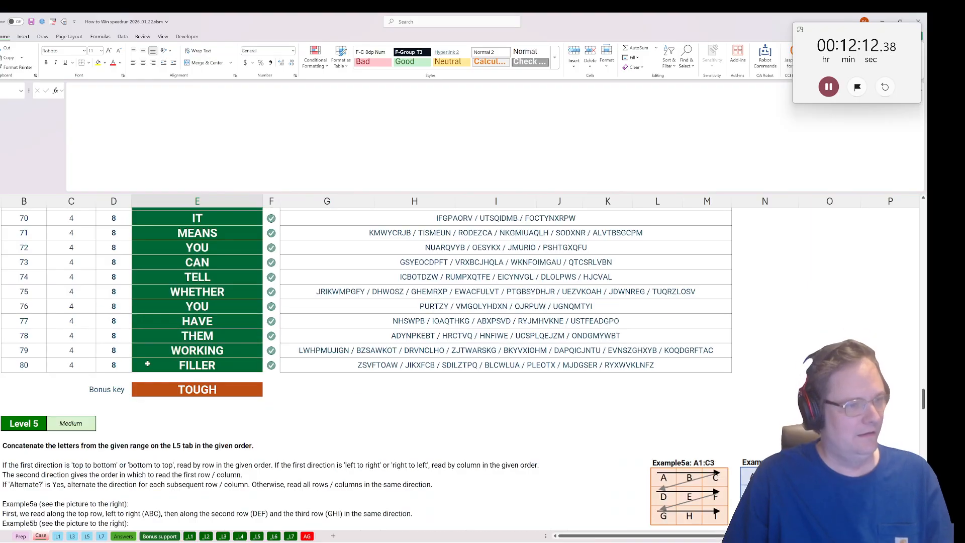
scroll(143, 372, down, 20)
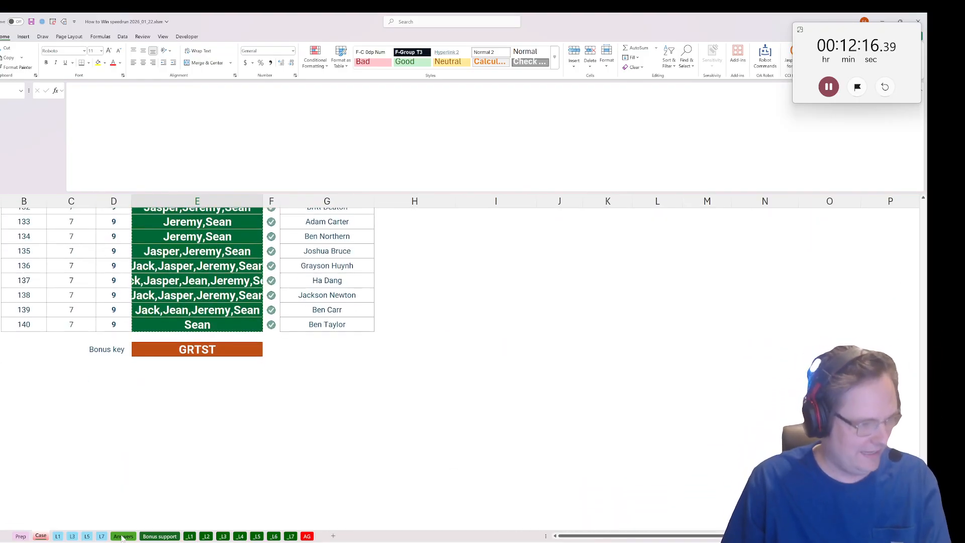
Enter the bonus keys PSWRD, SPEED and TOUGH in the first three Key cells, C2:C4, of the Bonus support sheet.
key(ctrl+Home)
click(159, 536)
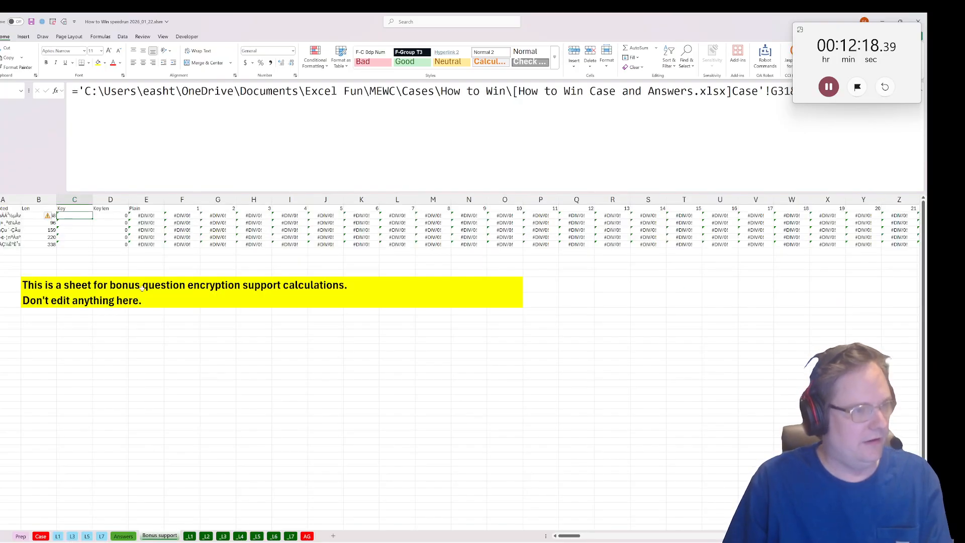
text(PSW)
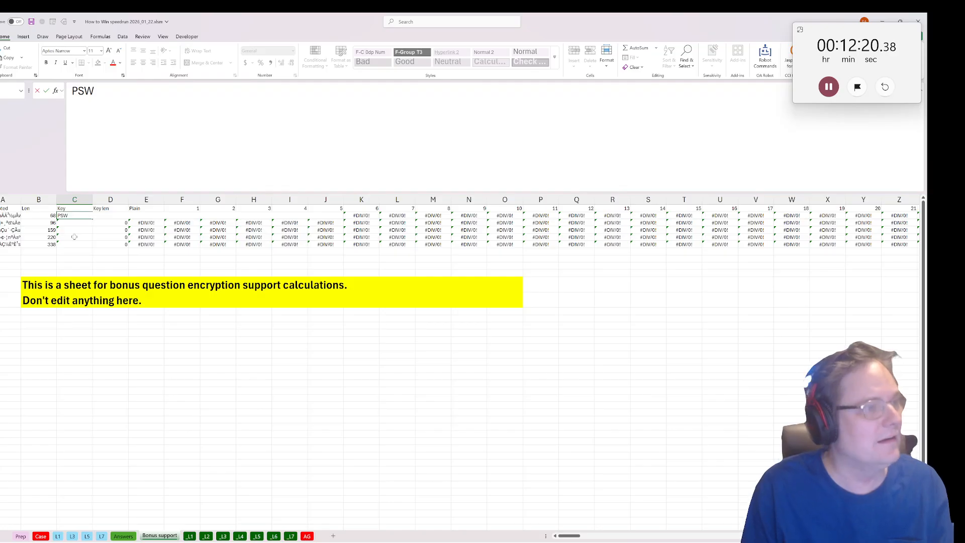
text(RD)
key(Return)
text(SPEED)
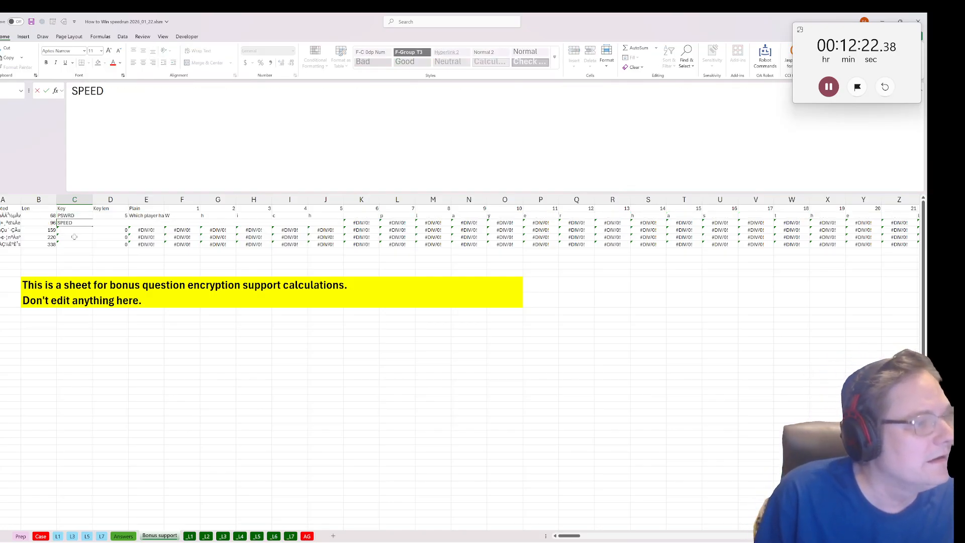
key(Return)
text(TOUGH)
key(Up)
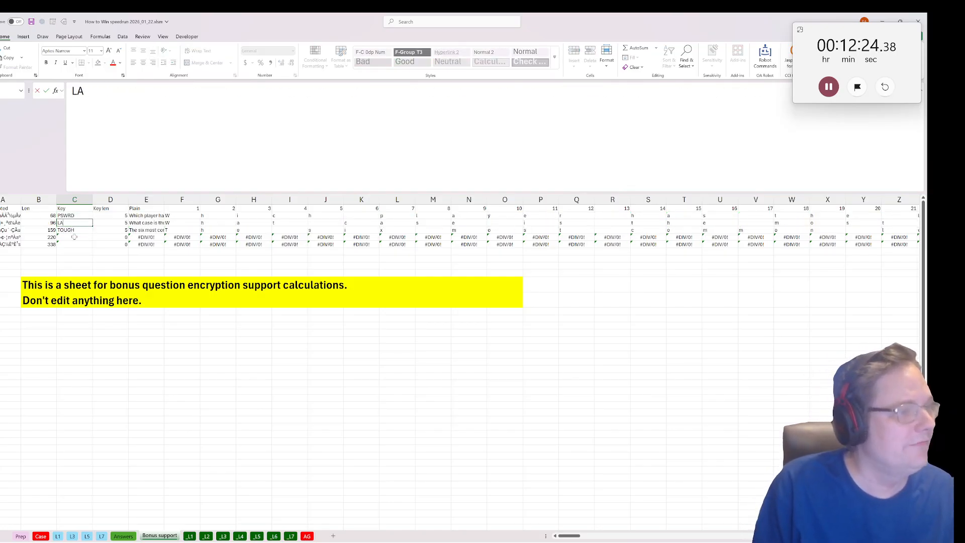
Enter the keys LANA and GRTST in C5:C6, and widen column E to read the decrypted questions.
click(74, 237)
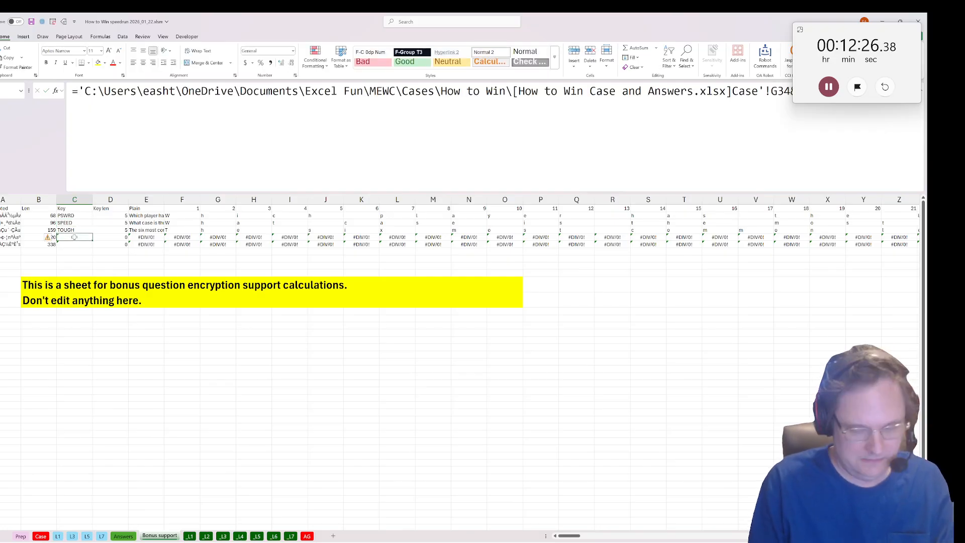
text(LANA)
key(Return)
text(GRT)
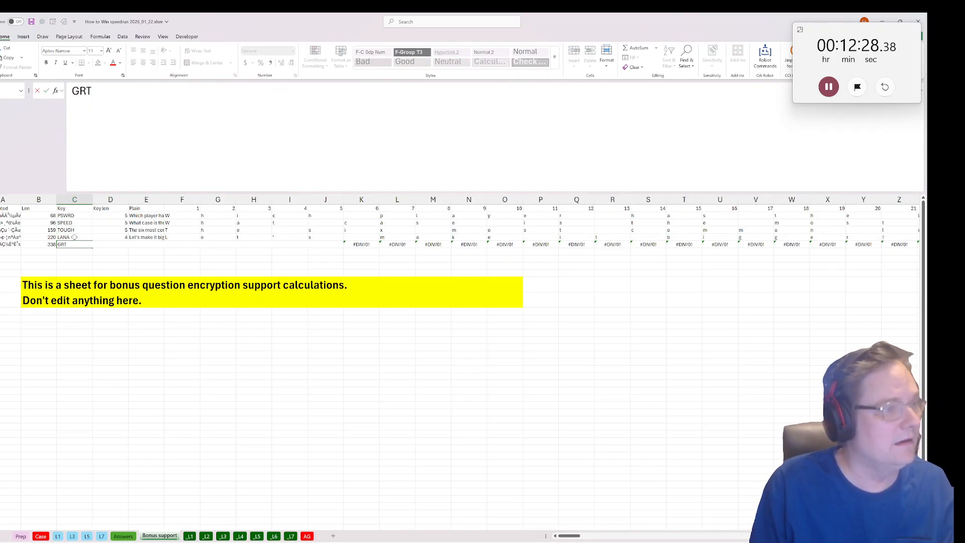
text(ST)
key(Return)
drag(165, 199, 622, 202)
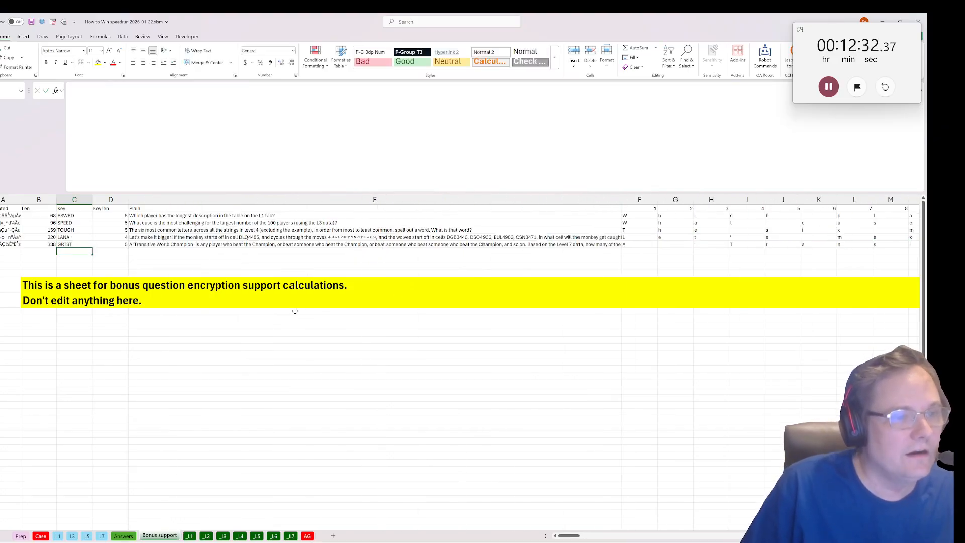
click(157, 215)
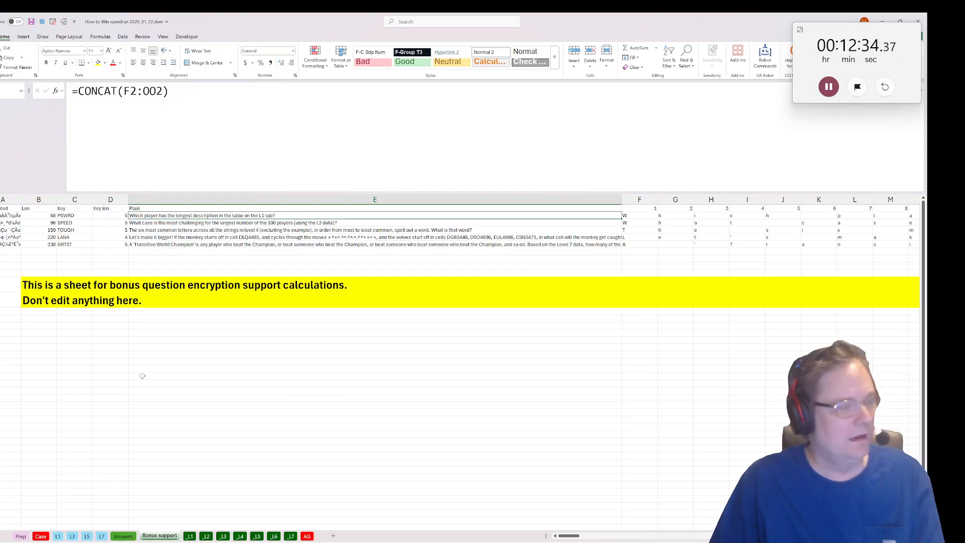
Start the Bonus 1 answer formula on the Case sheet with =biggest(len(.
click(41, 535)
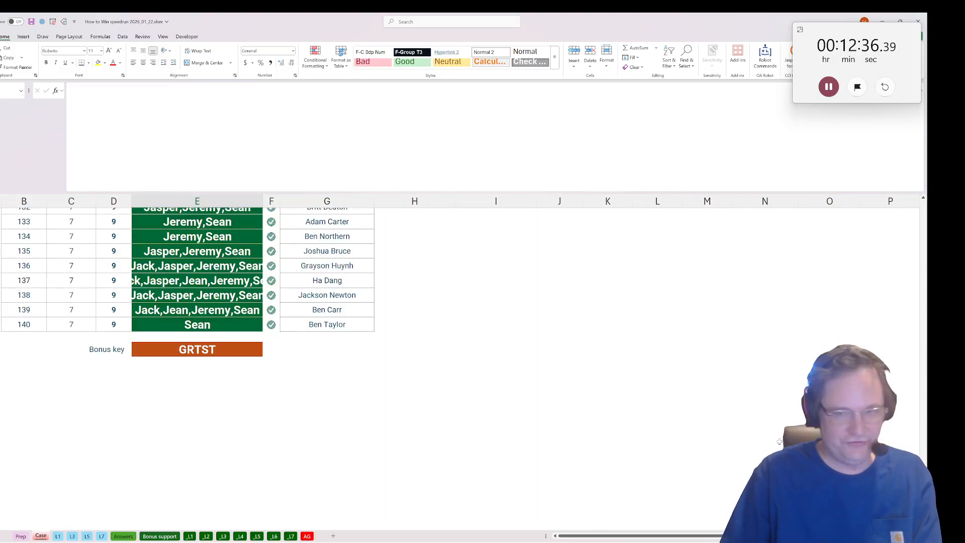
scroll(197, 414, up, 20)
scroll(197, 414, down, 5)
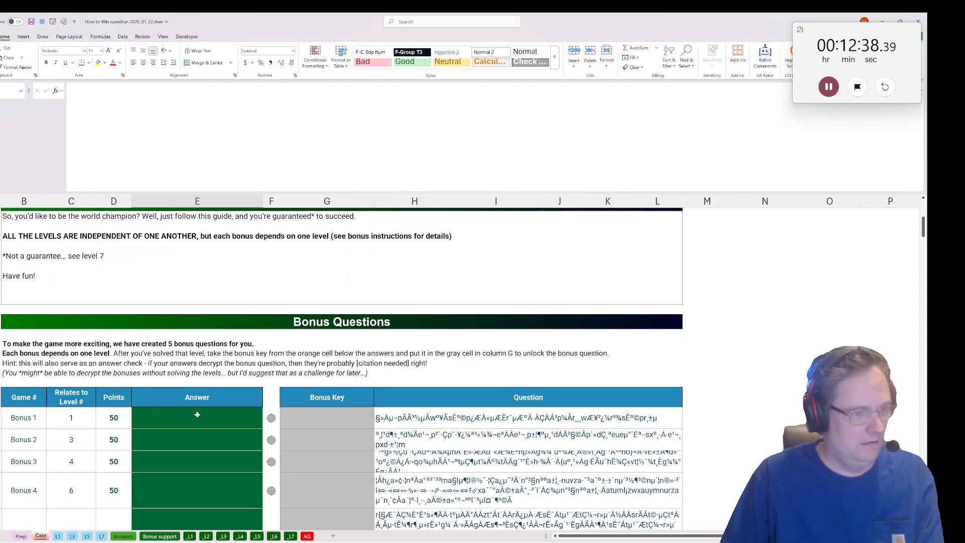
click(197, 415)
text(=)
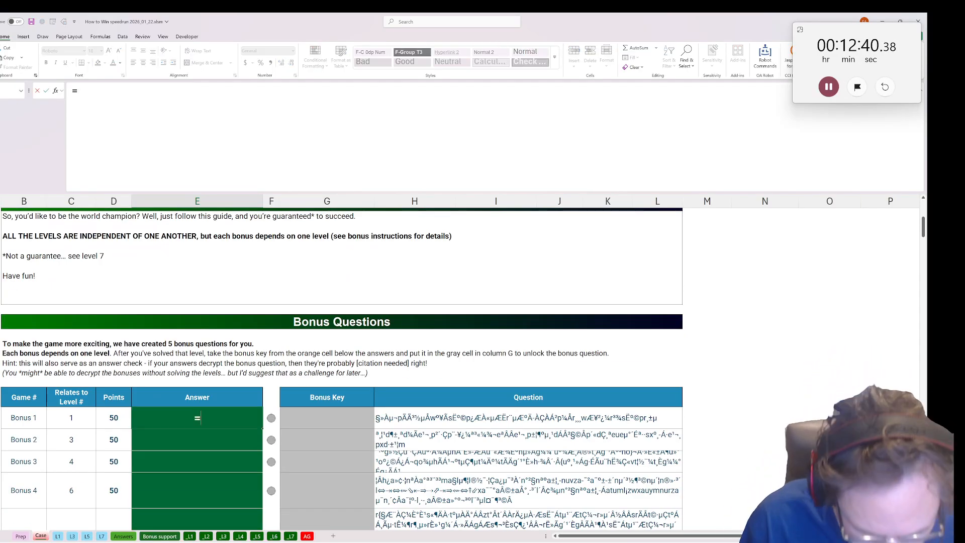
text(xlo)
key(BackSpace)
key(BackSpace)
text(bi)
key(BackSpace)
key(BackSpace)
key(BackSpace)
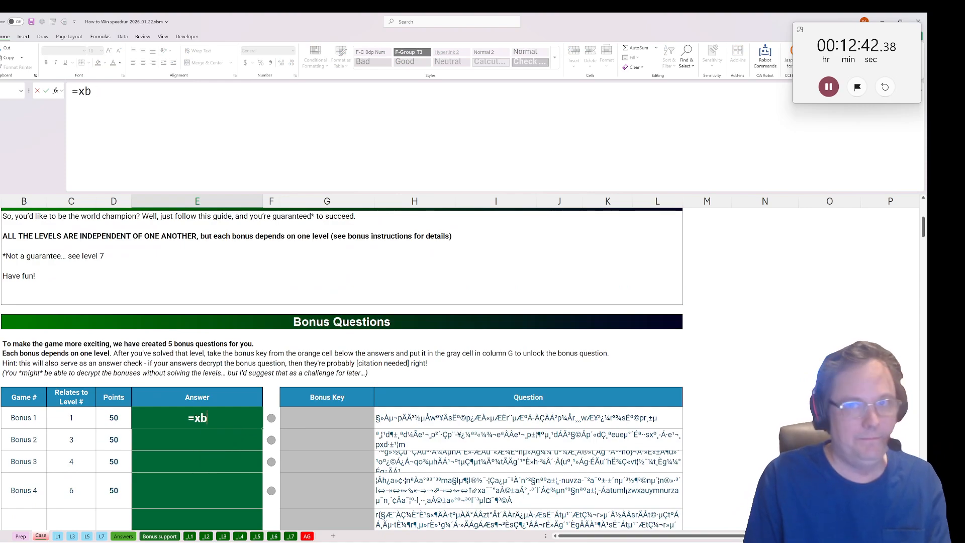
text(biggest()
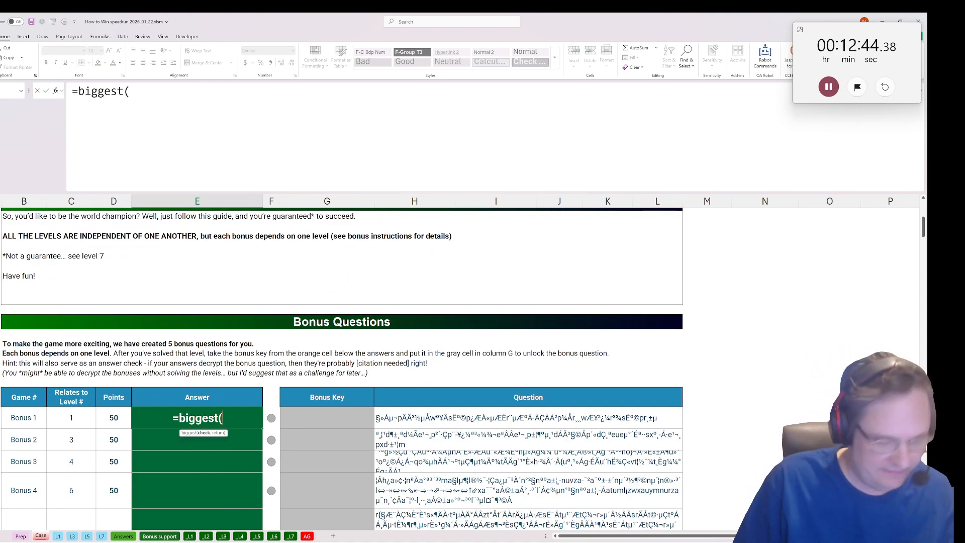
text(len()
Complete the formula with the L1 descriptions C5:C28 as the check and the names B5:B28 as the return, and enter it.
click(123, 536)
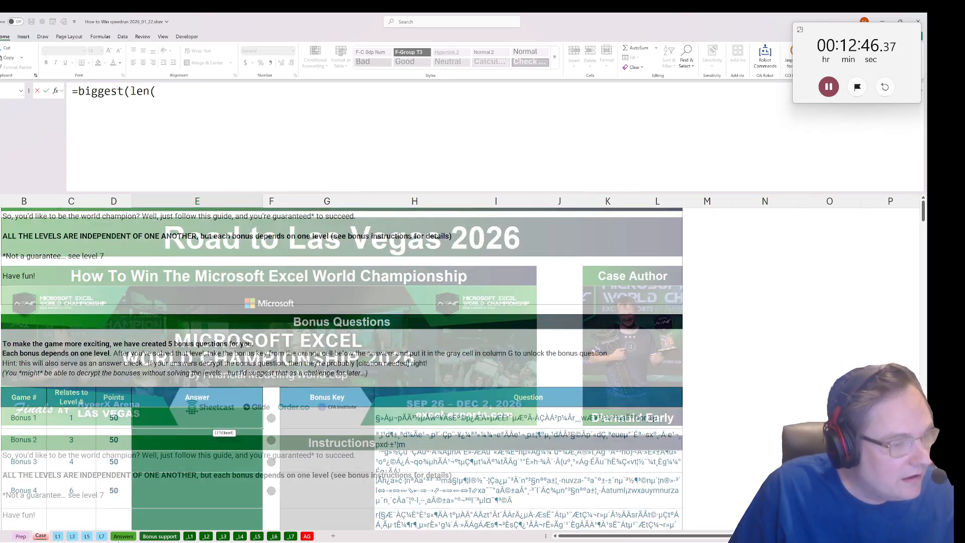
click(189, 536)
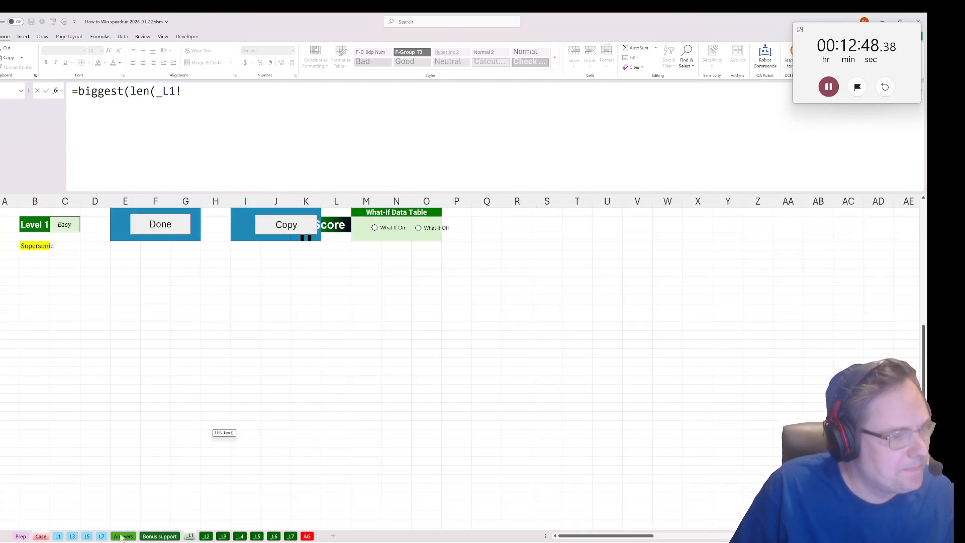
click(58, 536)
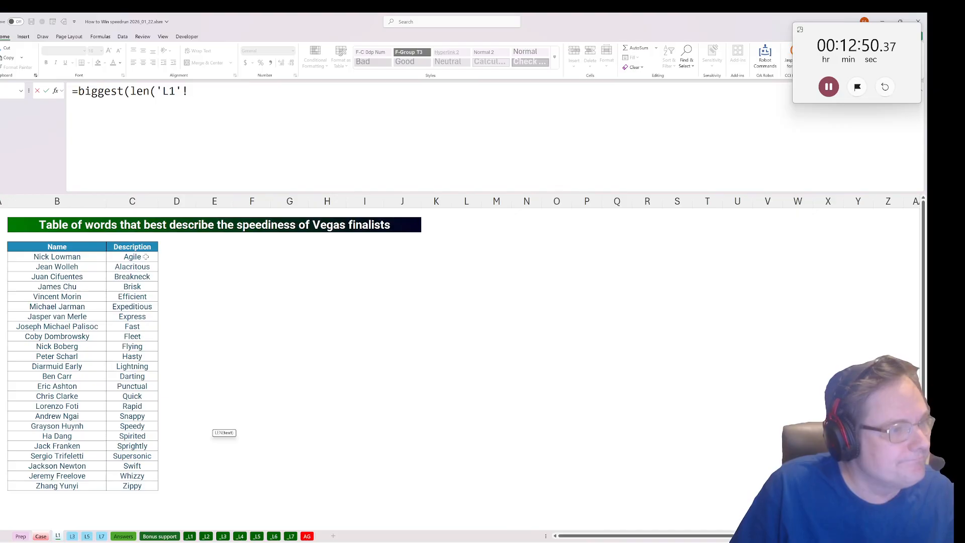
drag(143, 257, 135, 482)
text(),)
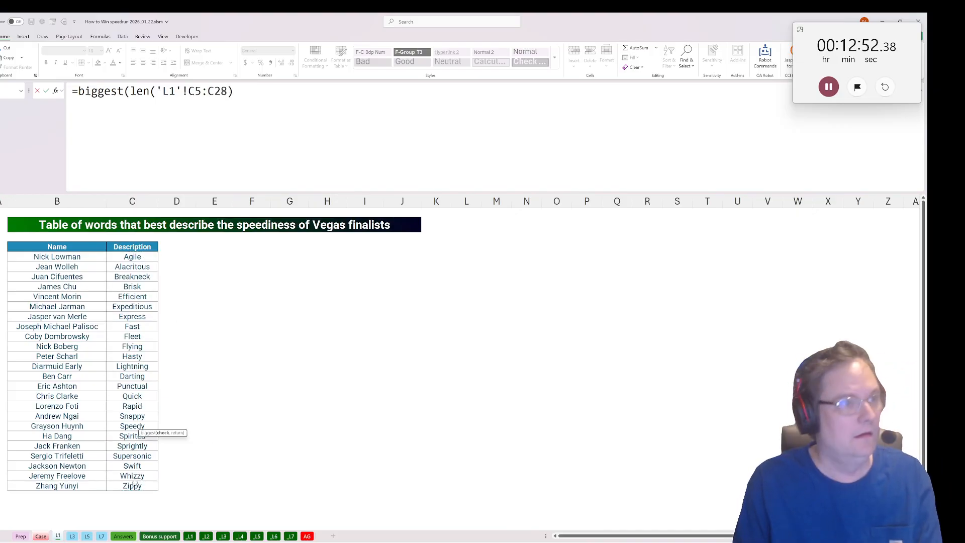
drag(60, 255, 121, 483)
text())
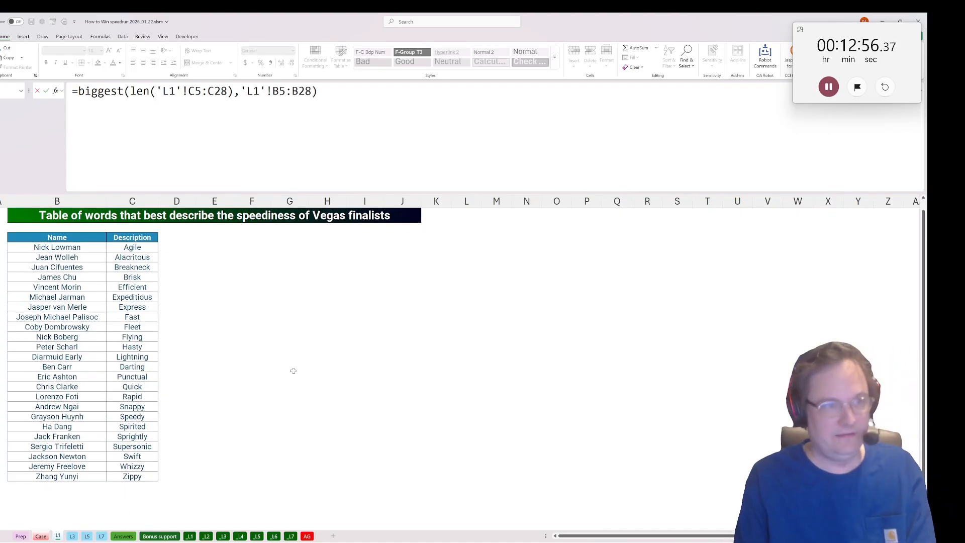
key(Return)
scroll(231, 374, down, 2)
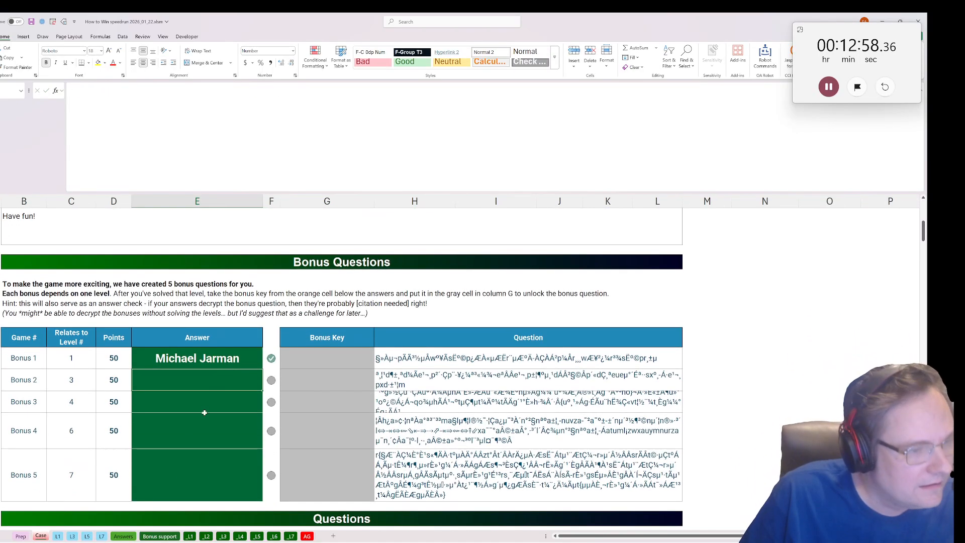
Read the Bonus 2 question on Bonus support and clear the game numbers from A34 down on the _L3 sheet.
click(158, 536)
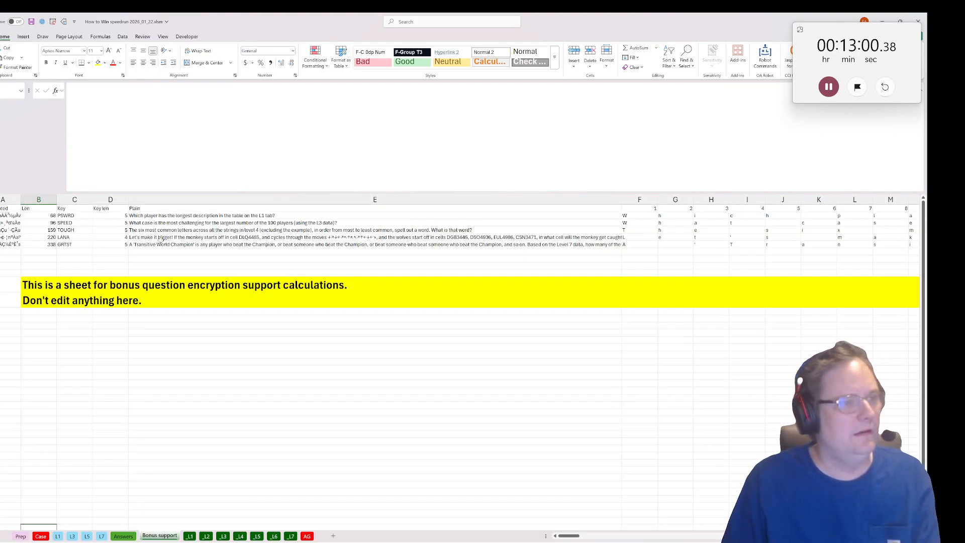
click(153, 223)
click(223, 536)
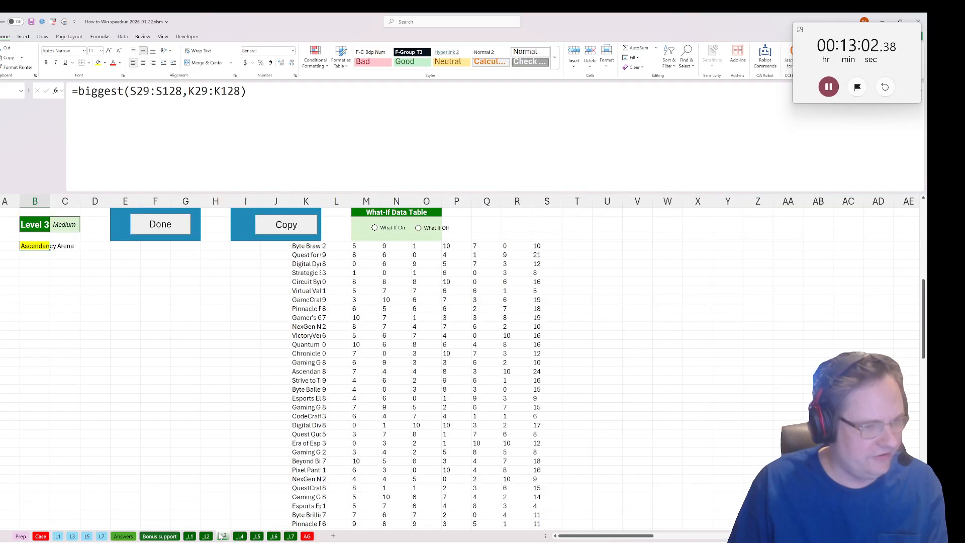
scroll(88, 356, up, 7)
click(9, 478)
key(Up)
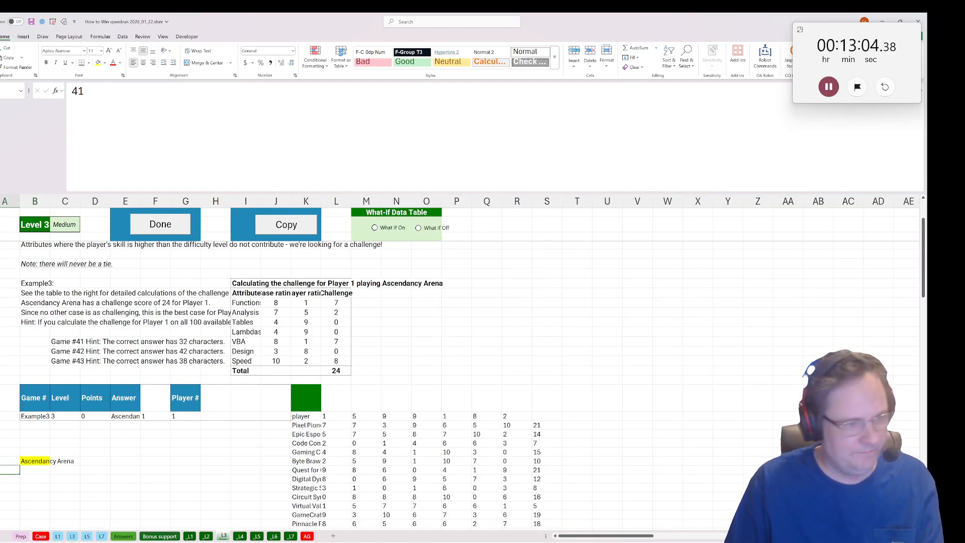
key(ctrl+shift+Down)
key(Delete)
key(Up)
key(Down)
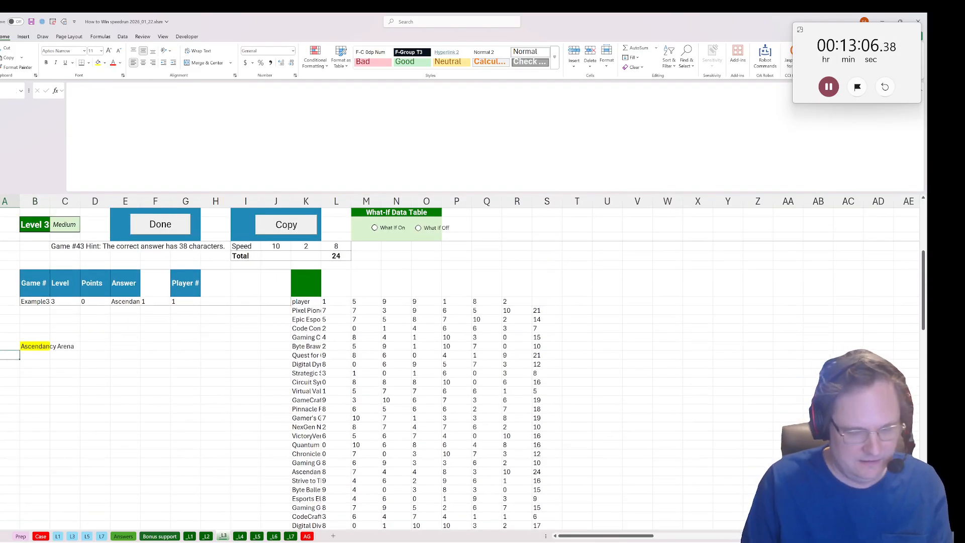
Enter =SEQUENCE(100) in A34 to list the player numbers, and clear the Example3 label from the example row.
text(=seq)
key(Tab)
text(10)
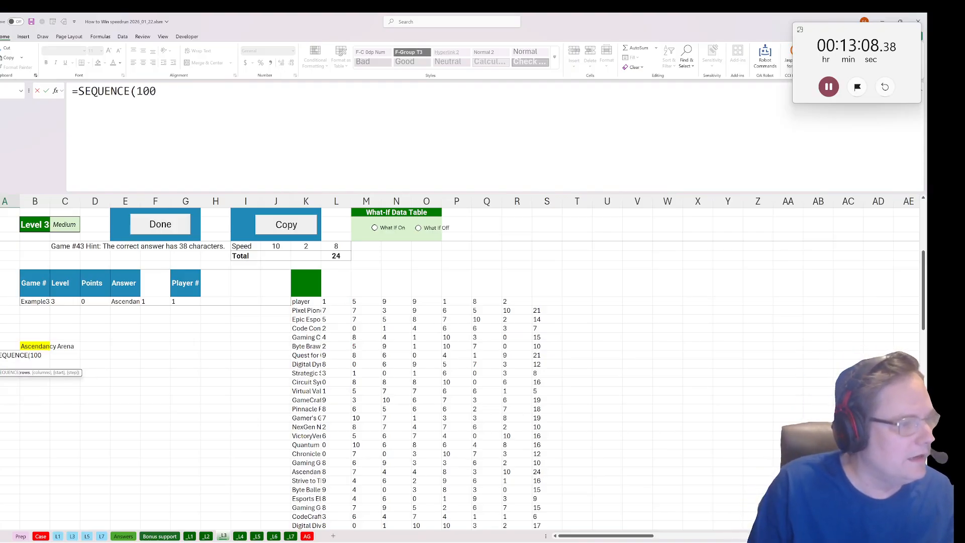
text())
key(Up)
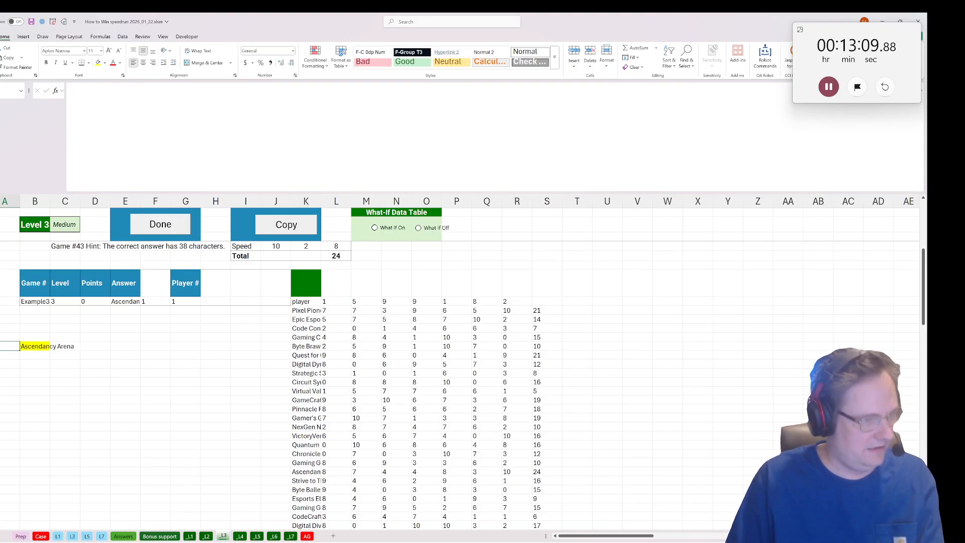
click(216, 302)
click(28, 302)
key(Delete)
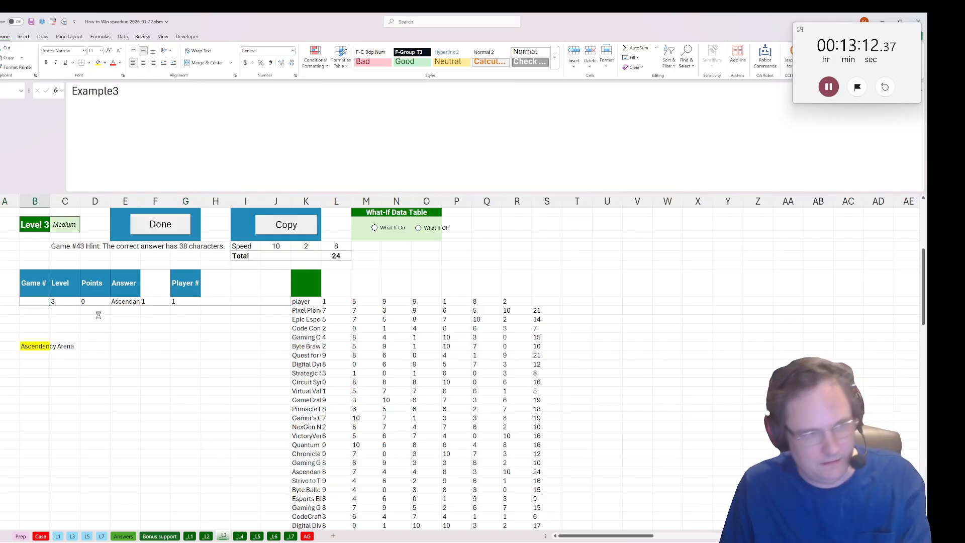
Create a data table over the player numbers and the result column, with the example Player # cell G28 as column input.
click(166, 303)
click(186, 346)
drag(7, 346, 25, 364)
key(ctrl+shift+Down)
scroll(119, 377, up, 20)
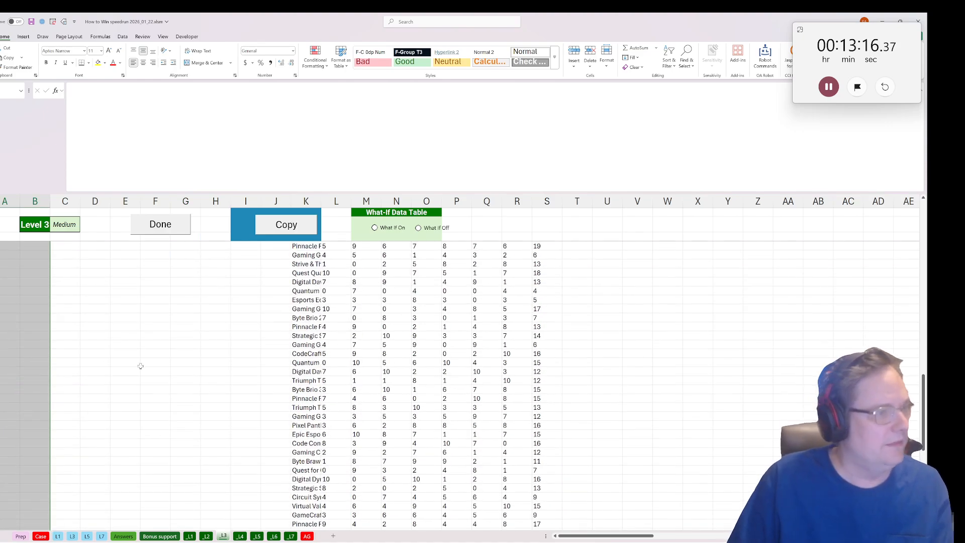
click(43, 21)
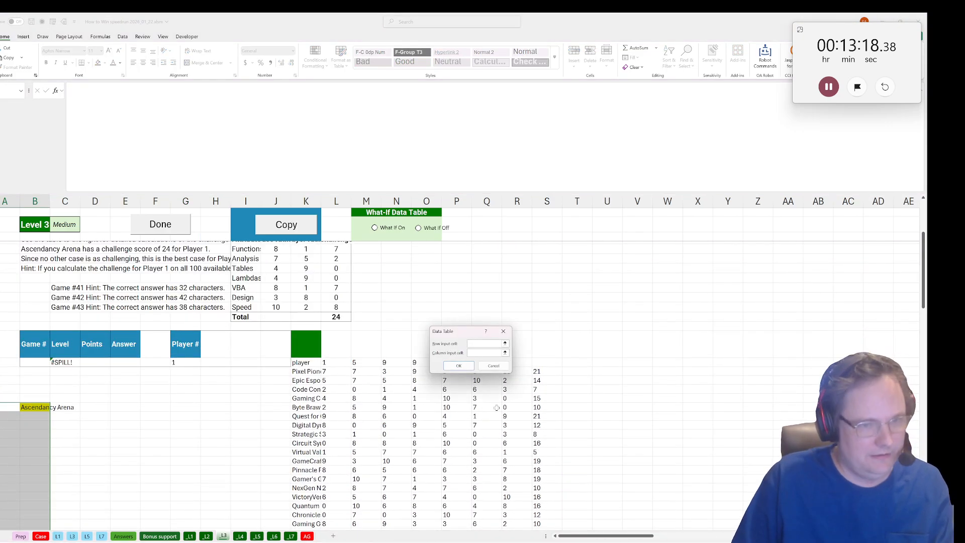
click(485, 353)
click(173, 363)
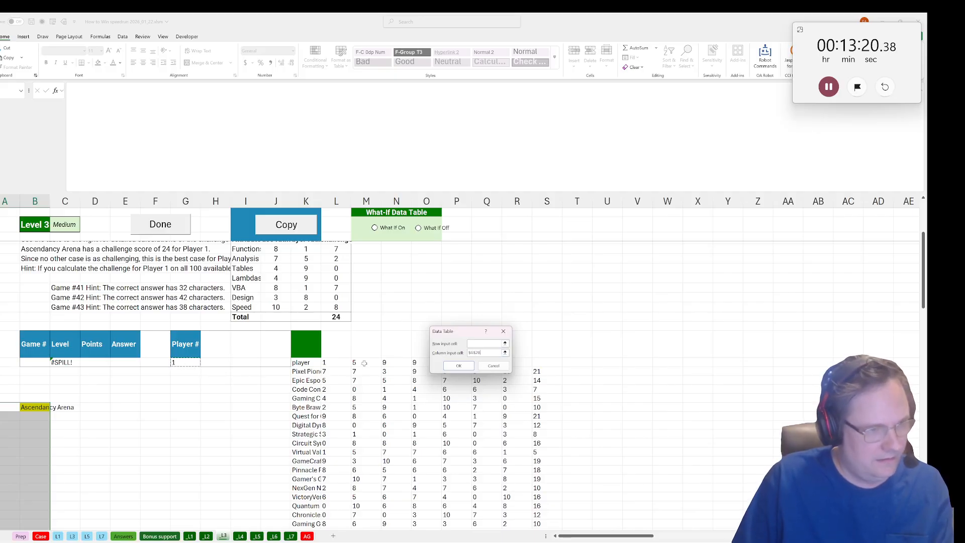
click(458, 366)
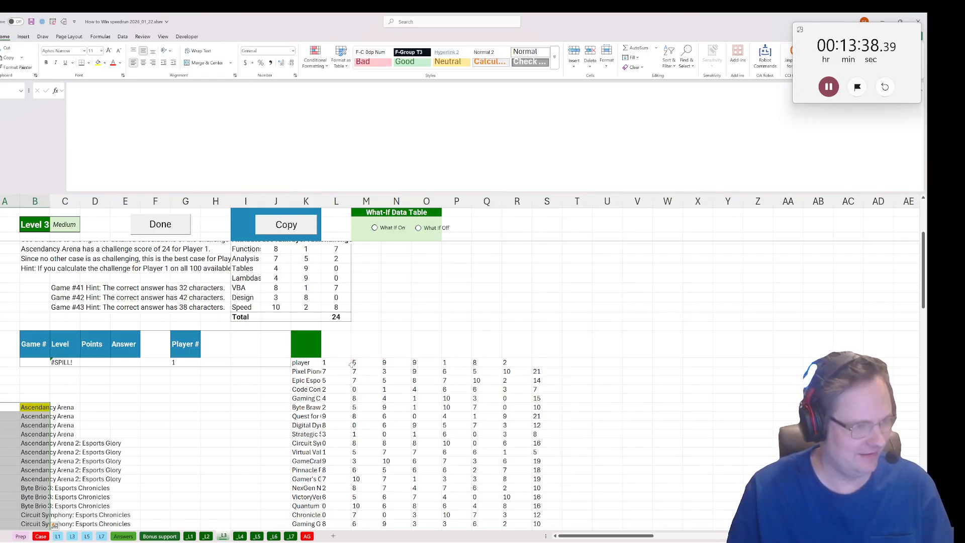
Run the frequency_table macro on the data table results from B34 down.
scroll(352, 366, down, 3)
click(34, 342)
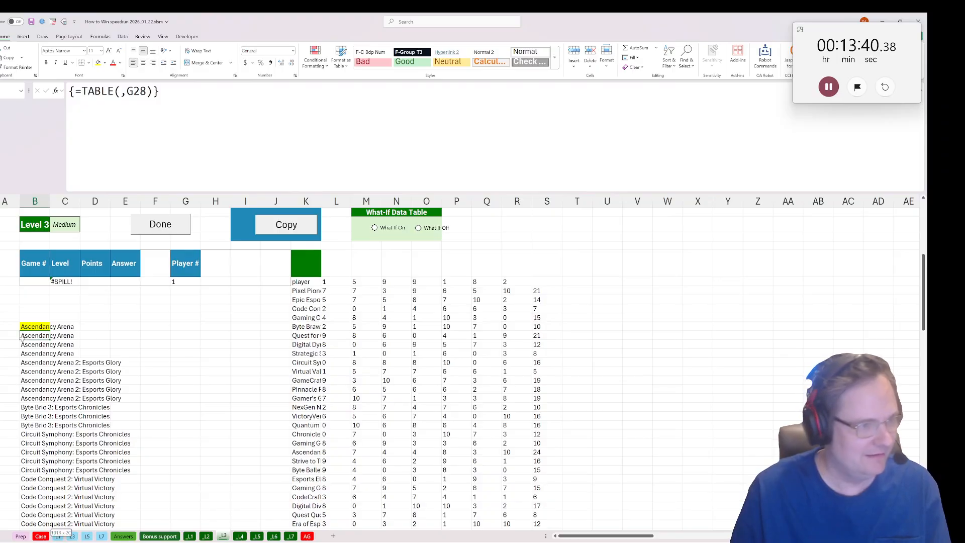
key(ctrl+shift+Down)
click(187, 37)
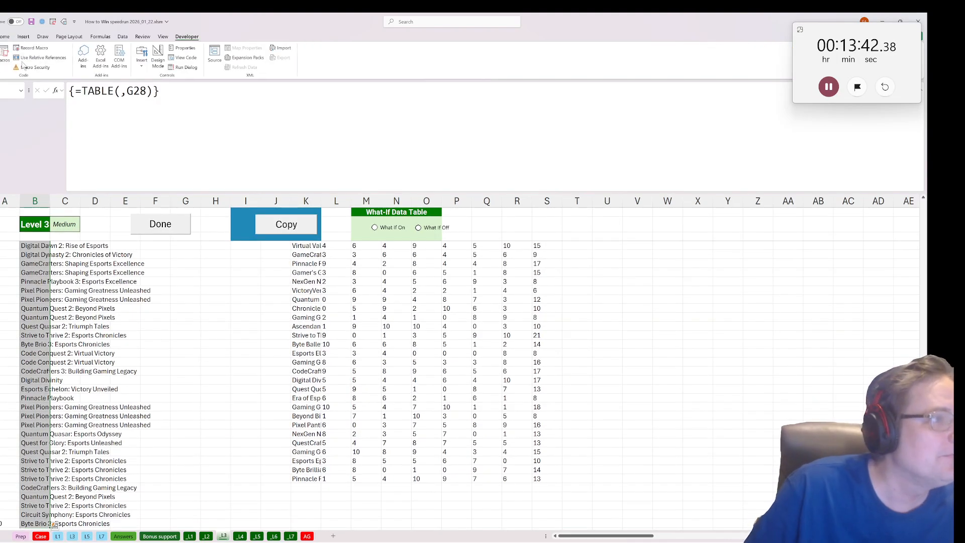
click(5, 61)
click(412, 331)
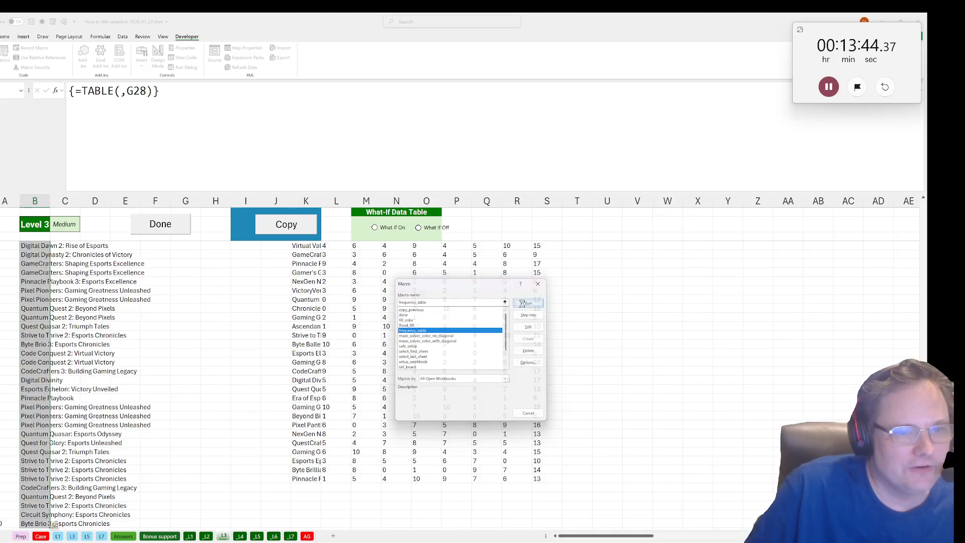
click(528, 302)
Copy the case name Circuit Symphony: Esports Chronicles from the frequency table and enter it as the Bonus 2 answer on the Case sheet.
click(80, 252)
key(F2)
key(ctrl+shift+Home)
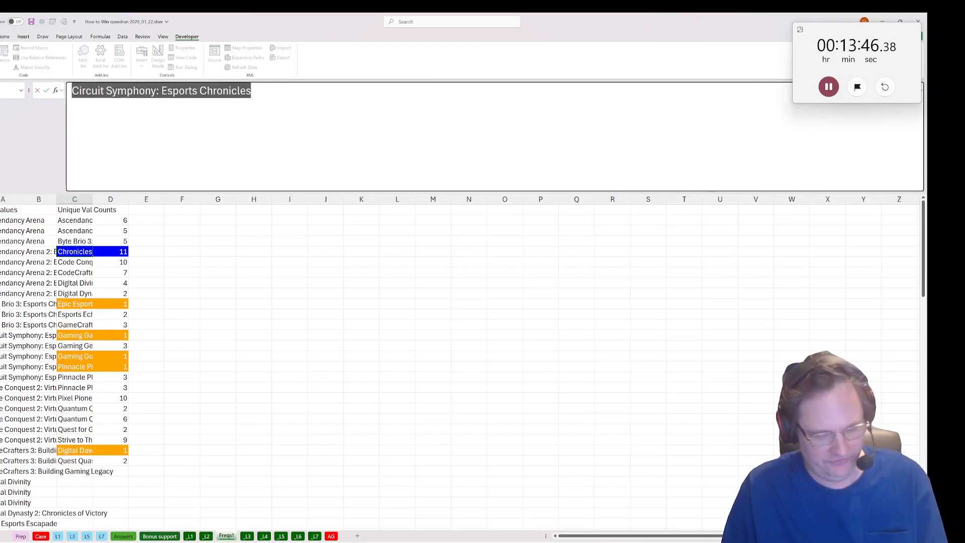
key(Escape)
click(41, 536)
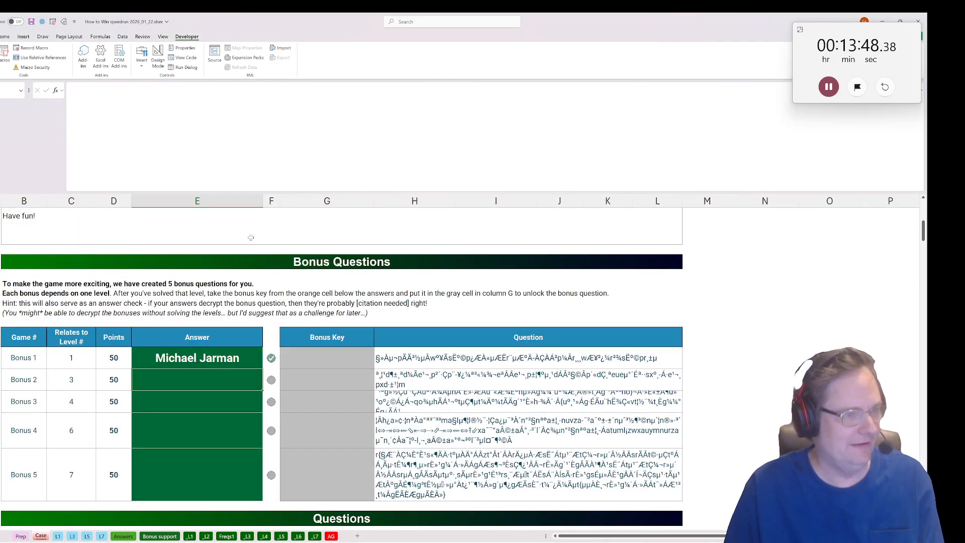
click(189, 385)
key(ctrl+v)
key(Return)
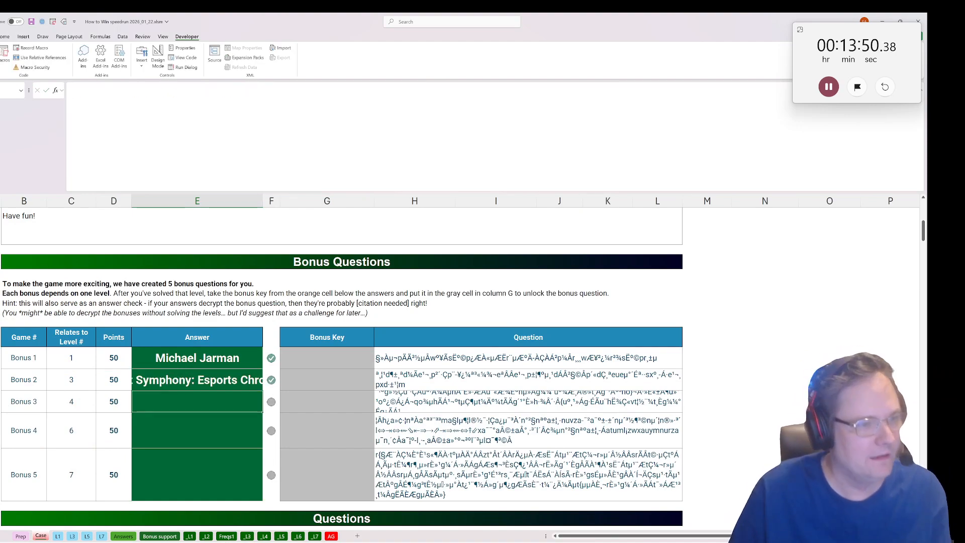
Read the Bonus 3 question on Bonus support, and split the level 4 strings on AG into letters with =str2arr(F61:F80) in G61.
click(160, 537)
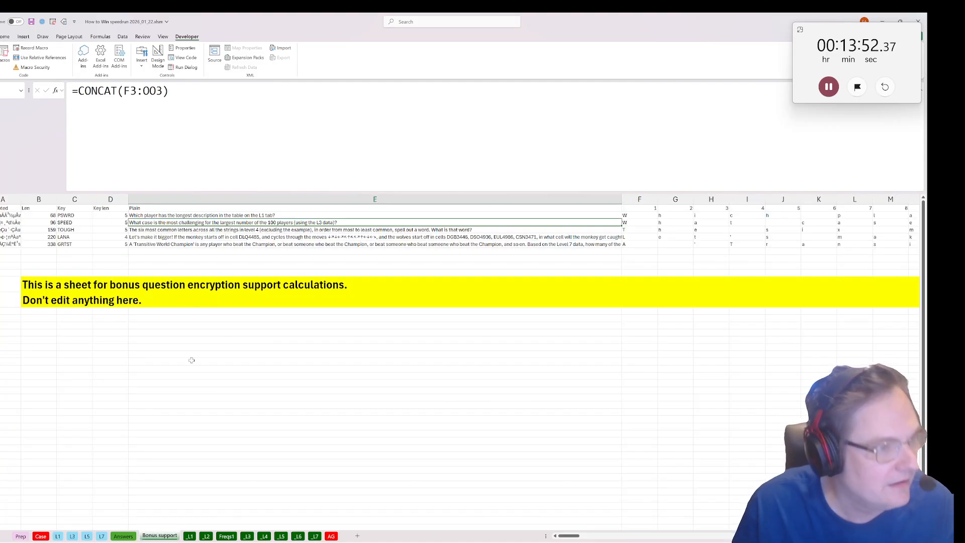
click(150, 231)
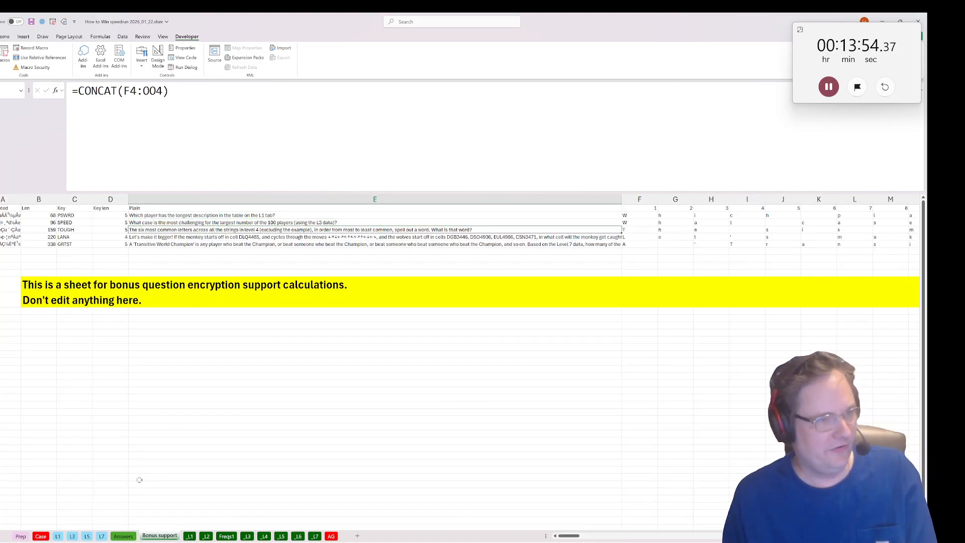
click(331, 536)
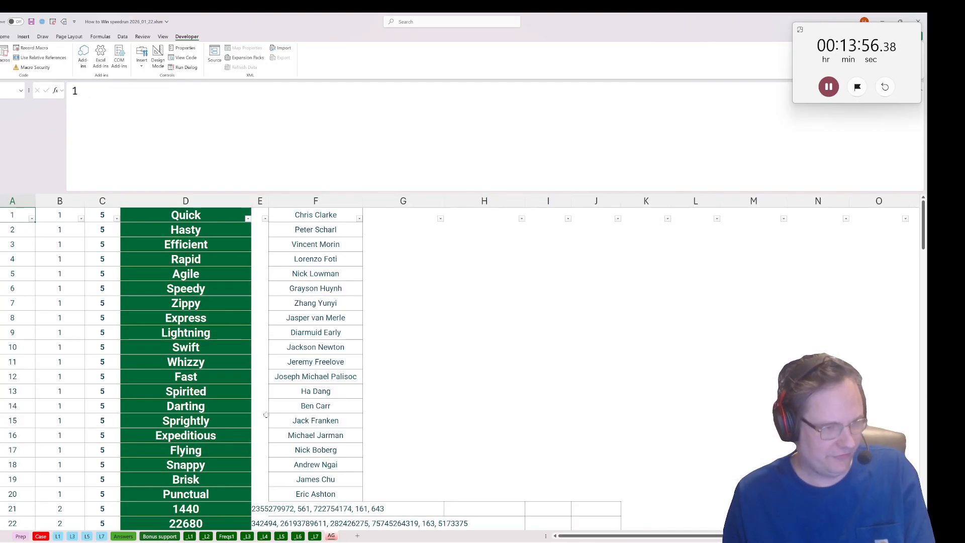
scroll(212, 393, down, 18)
scroll(212, 392, down, 1)
click(403, 289)
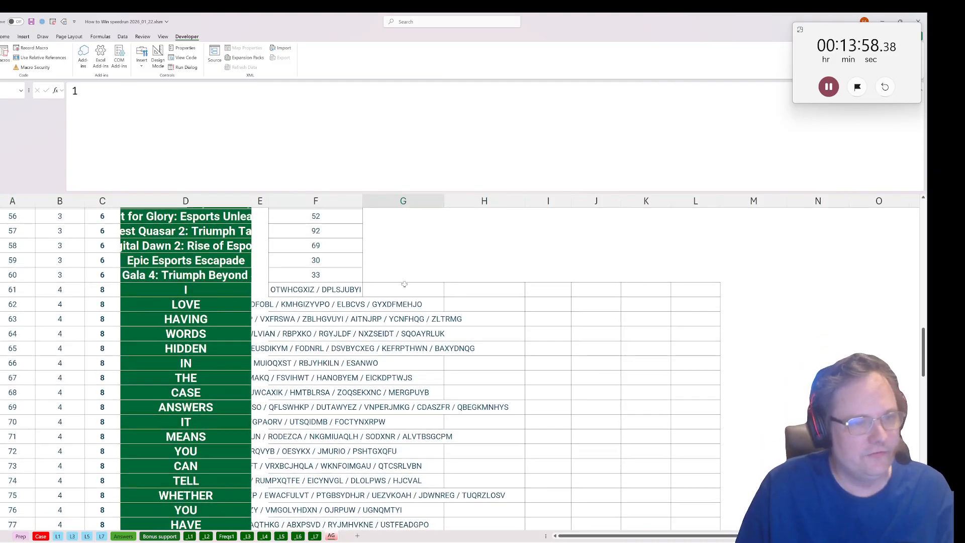
text(=str)
key(Tab)
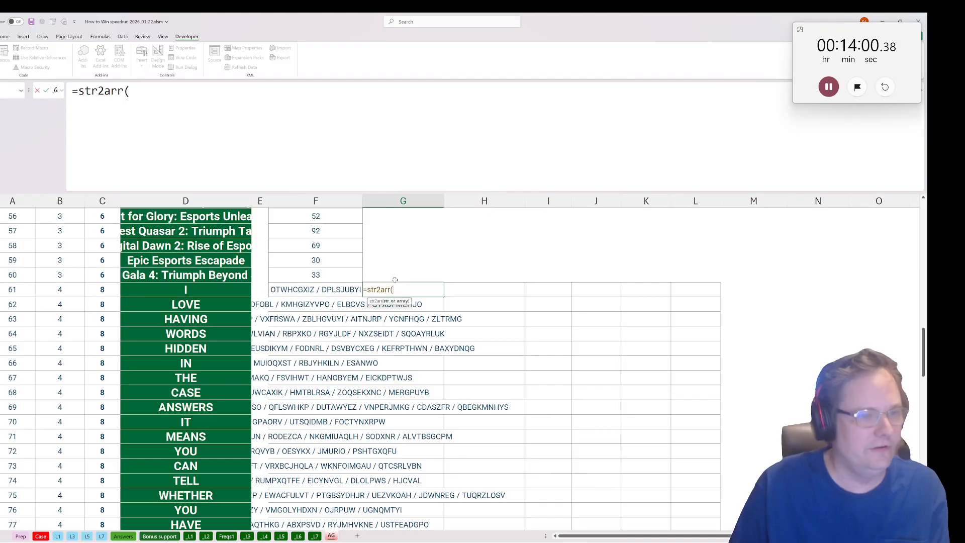
drag(317, 290, 330, 455)
text())
key(Return)
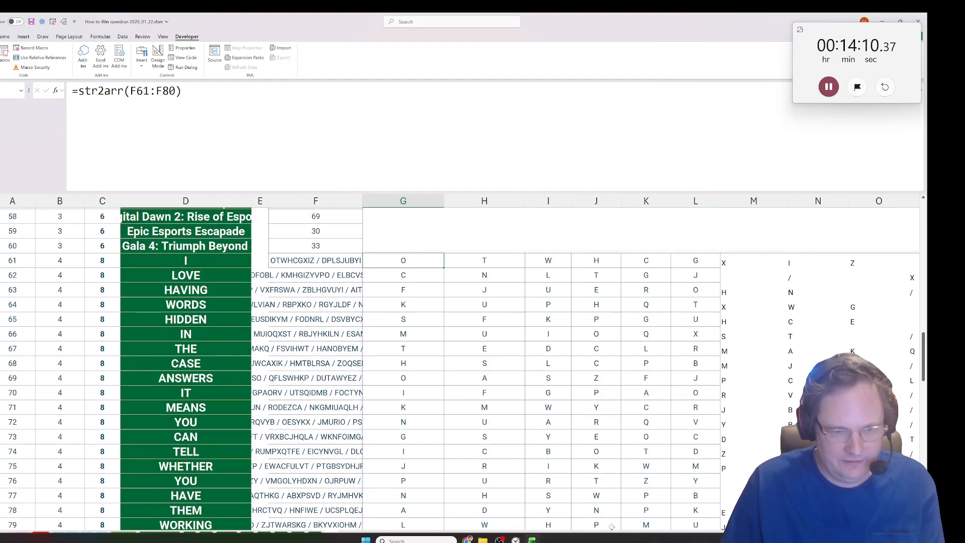
Run the frequency_table macro on the whole block of split letters on the AG sheet.
drag(605, 536, 862, 535)
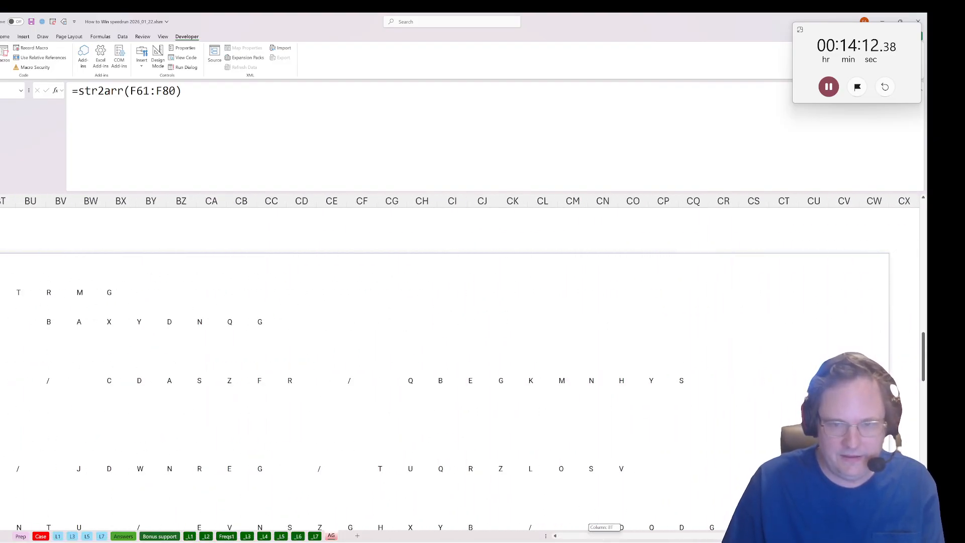
scroll(460, 368, down, 3)
key(ctrl+a)
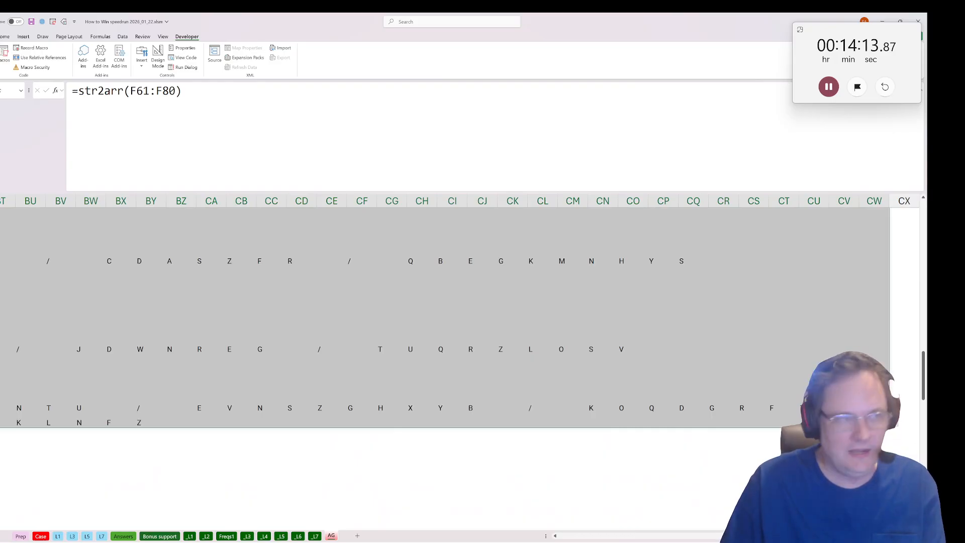
click(6, 56)
click(415, 330)
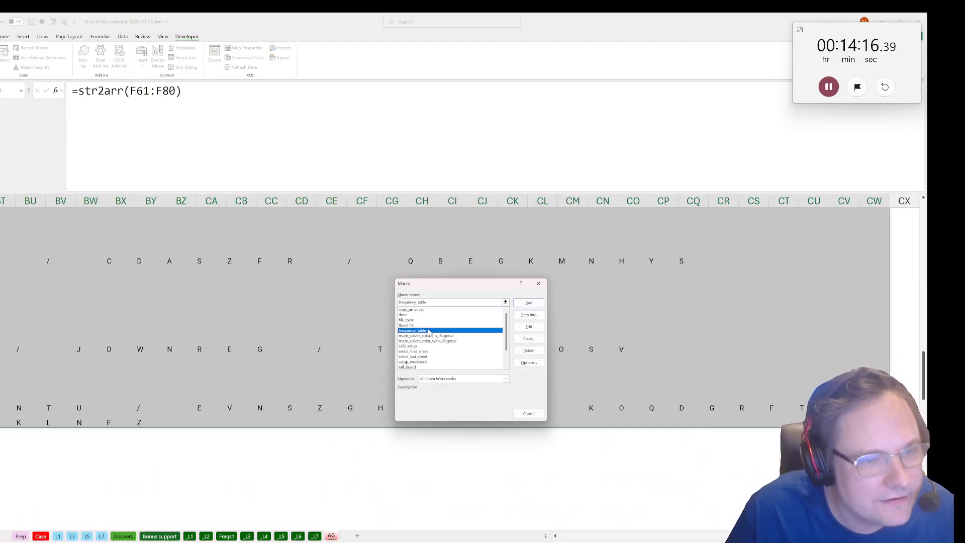
click(529, 303)
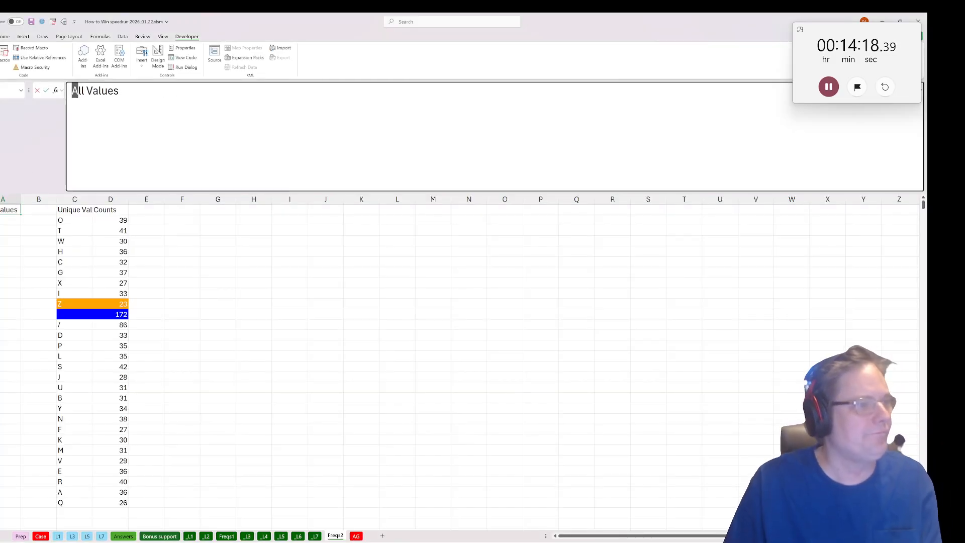
Add a filter to the Unique Values and Counts columns and sort the letters by Counts from largest to smallest.
drag(74, 199, 111, 199)
click(123, 37)
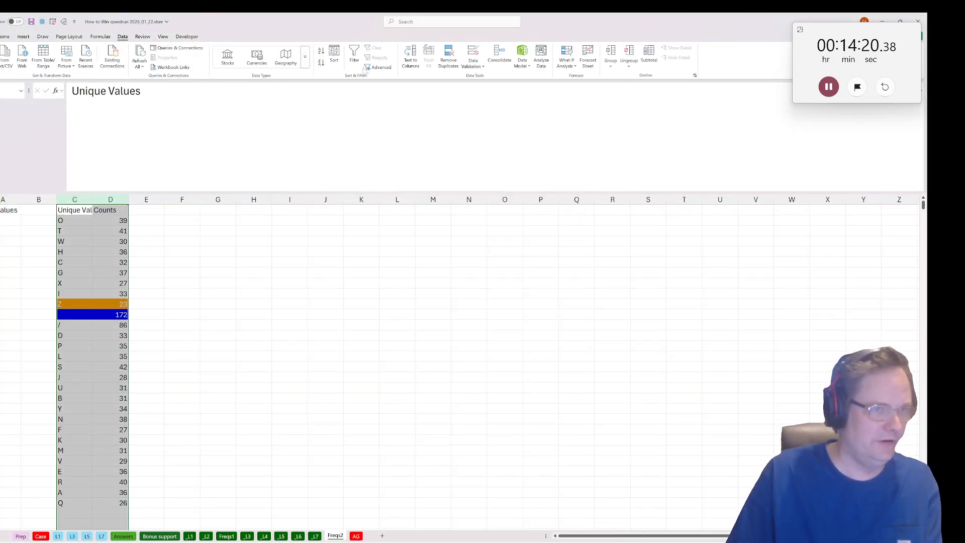
click(115, 211)
click(125, 210)
click(55, 232)
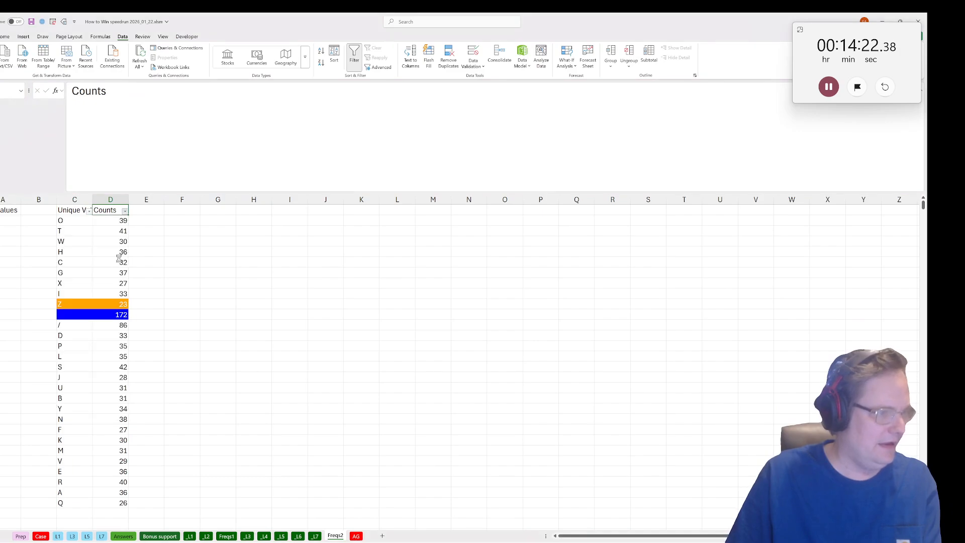
Answer Bonus 3 on the Case sheet with =CONCAT(Freqs2!C4:C9), joining the six most common letters.
click(41, 536)
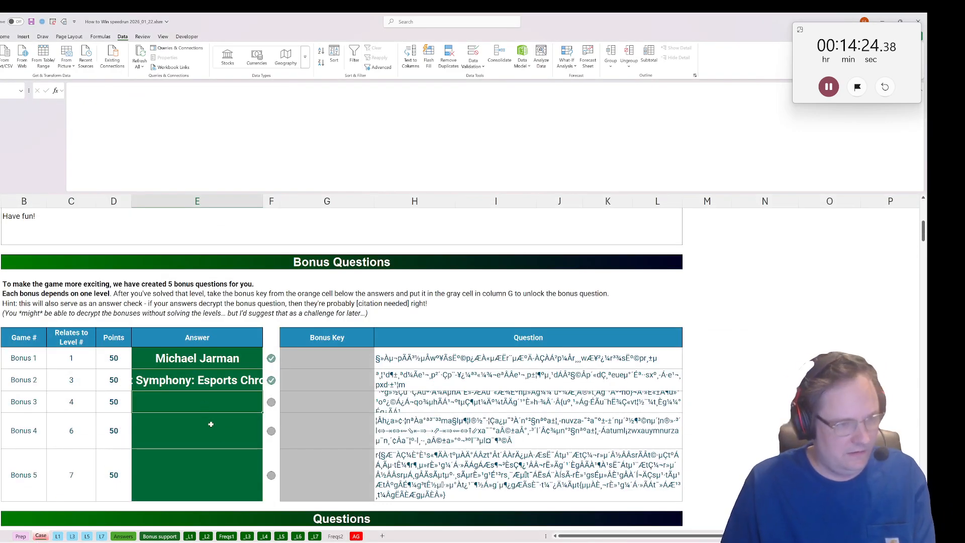
text(=concat()
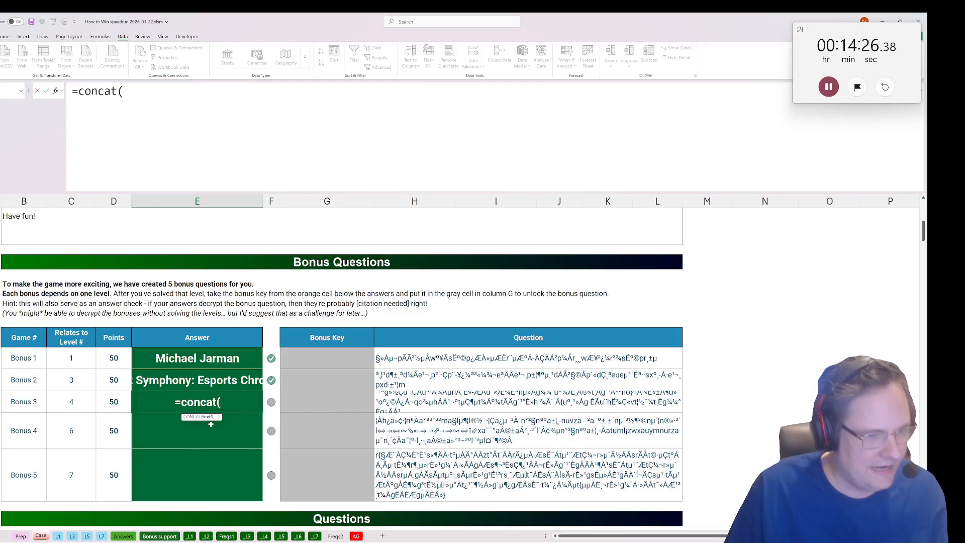
click(334, 536)
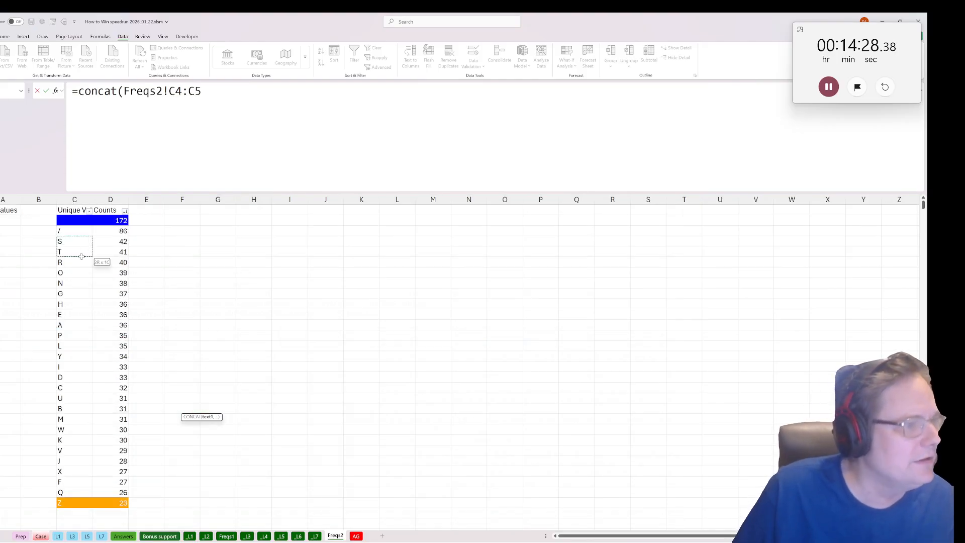
drag(81, 257, 81, 293)
text())
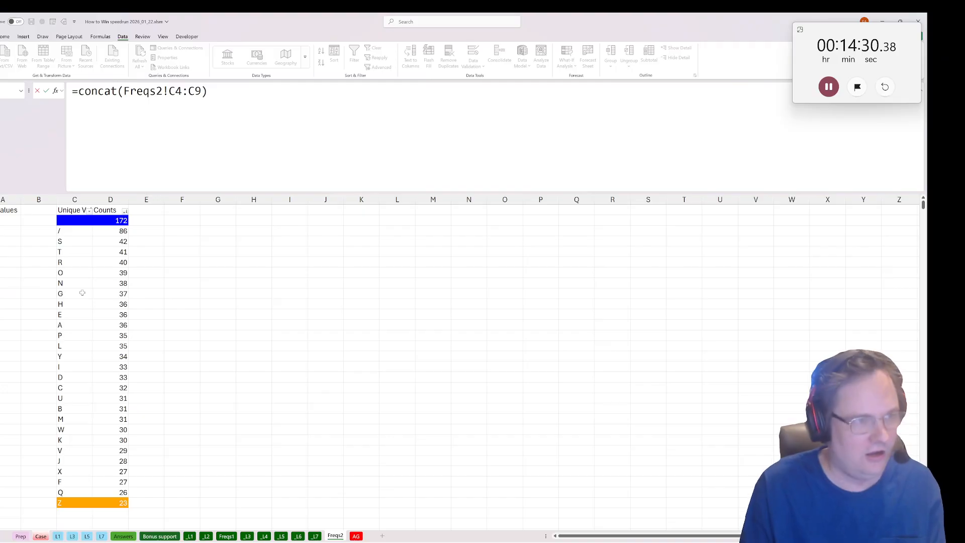
key(Return)
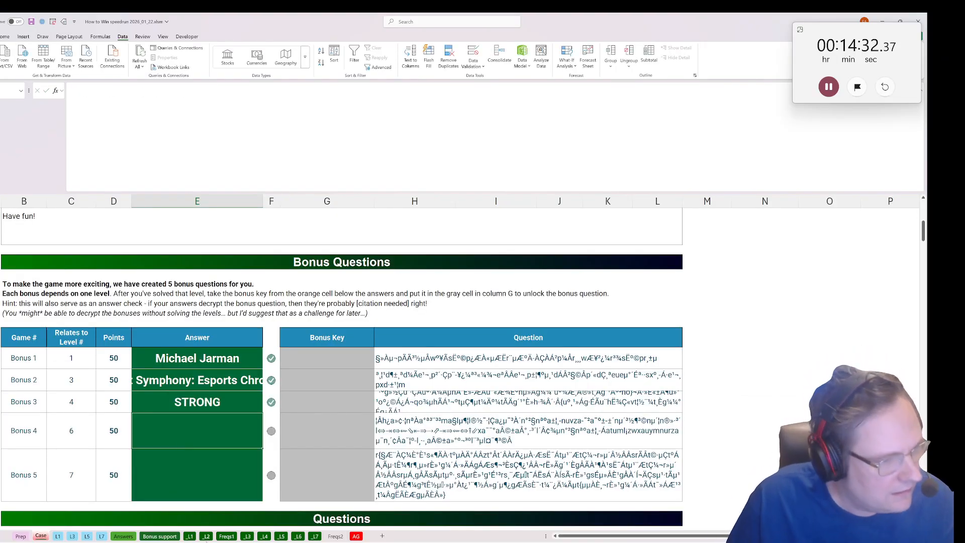
Copy the Bonus 4 question from Bonus support and paste its text into column N beside the hint on _L6.
click(159, 536)
click(150, 239)
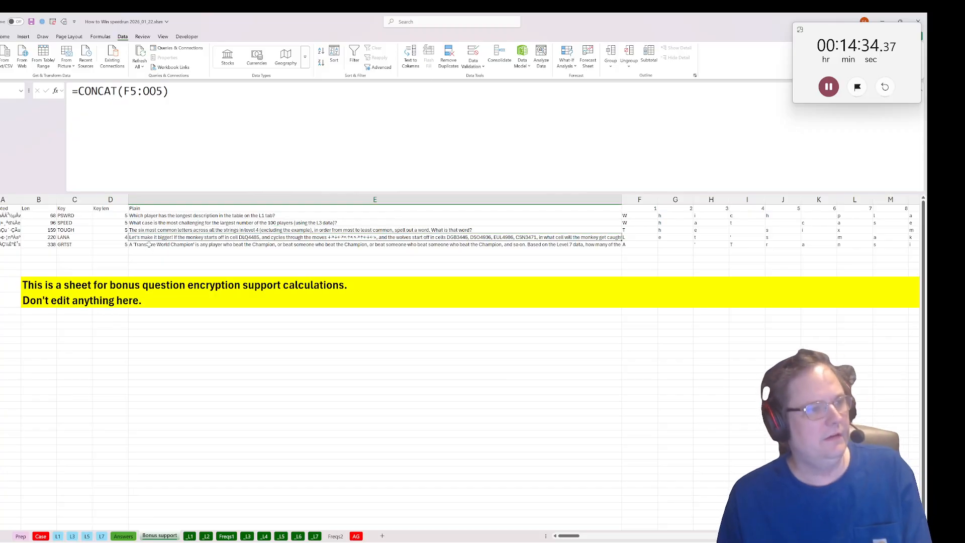
key(ctrl+c)
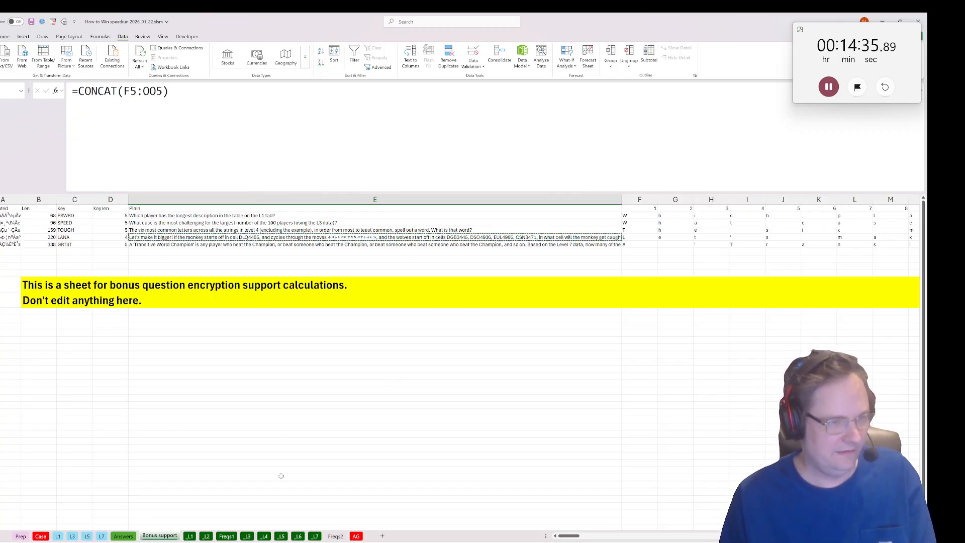
click(299, 536)
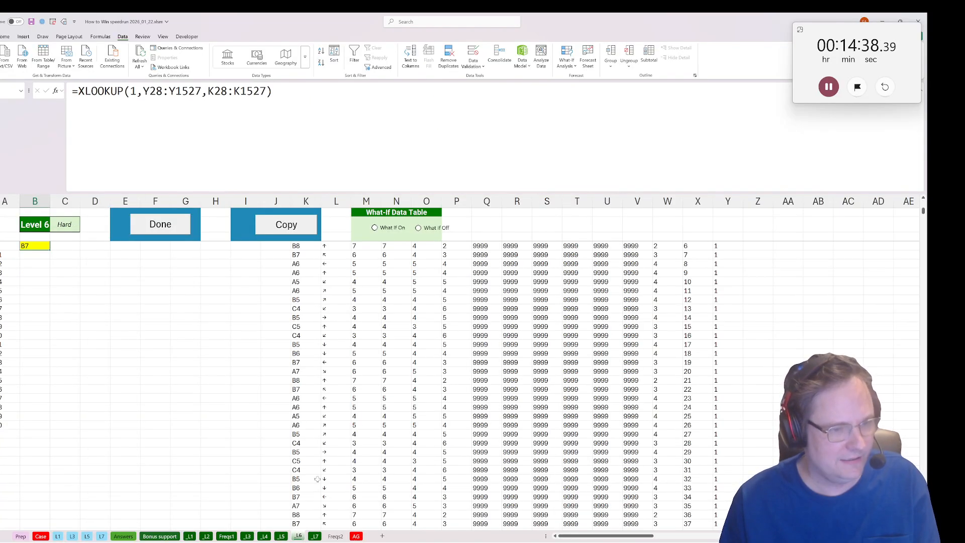
scroll(318, 479, up, 10)
click(396, 401)
key(ctrl+v)
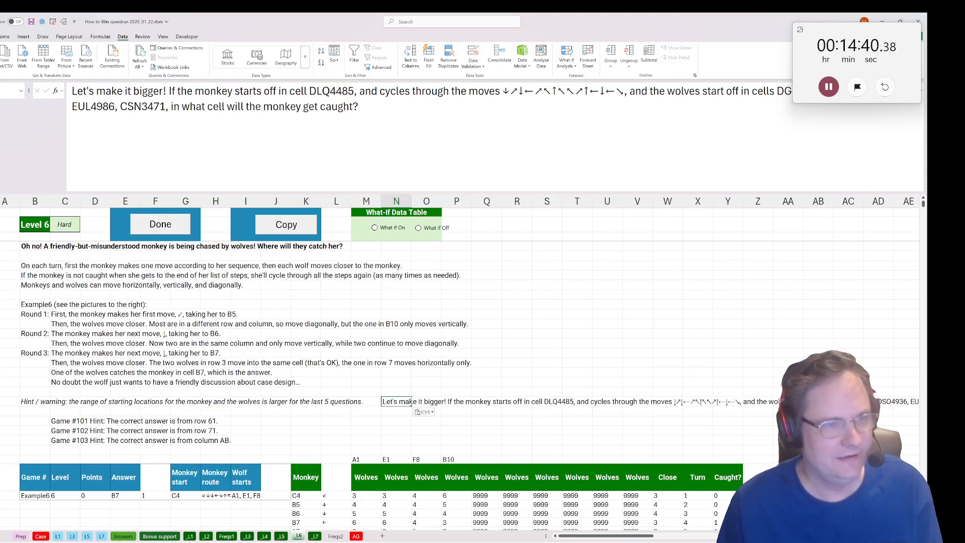
Clear the Example6 label from the Game # cell of the example row.
drag(33, 478, 34, 491)
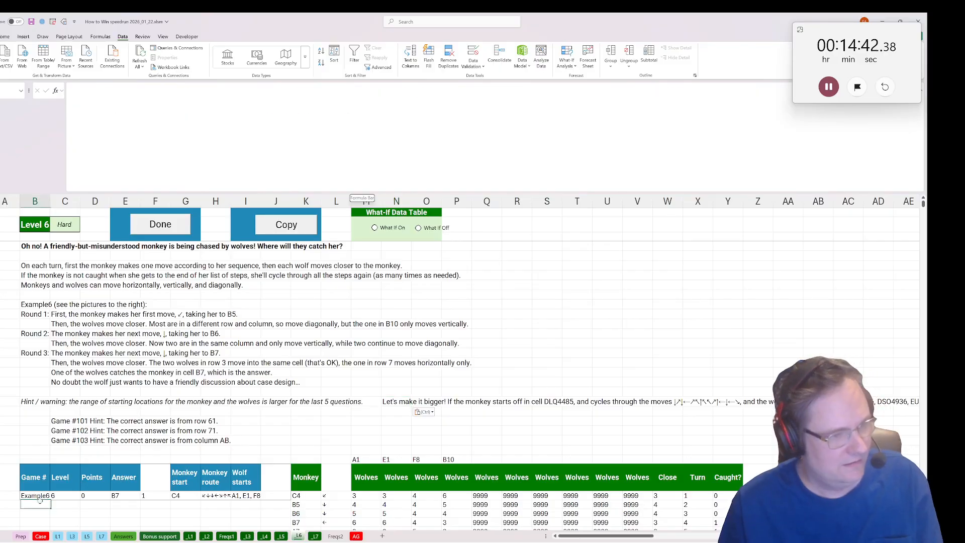
click(41, 496)
key(Delete)
click(336, 397)
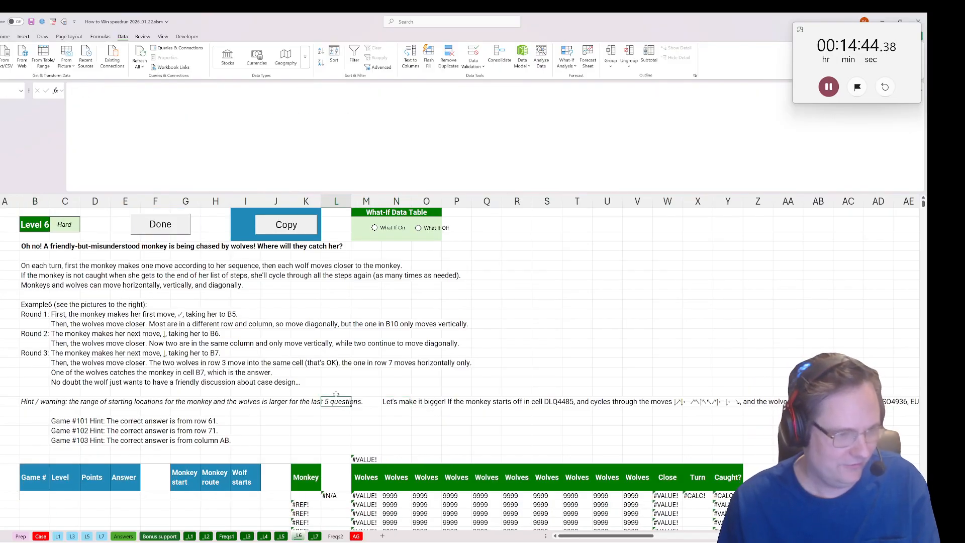
Copy the monkey's starting cell DLQ4485 from the pasted question into the example row's Monkey start cell.
click(393, 402)
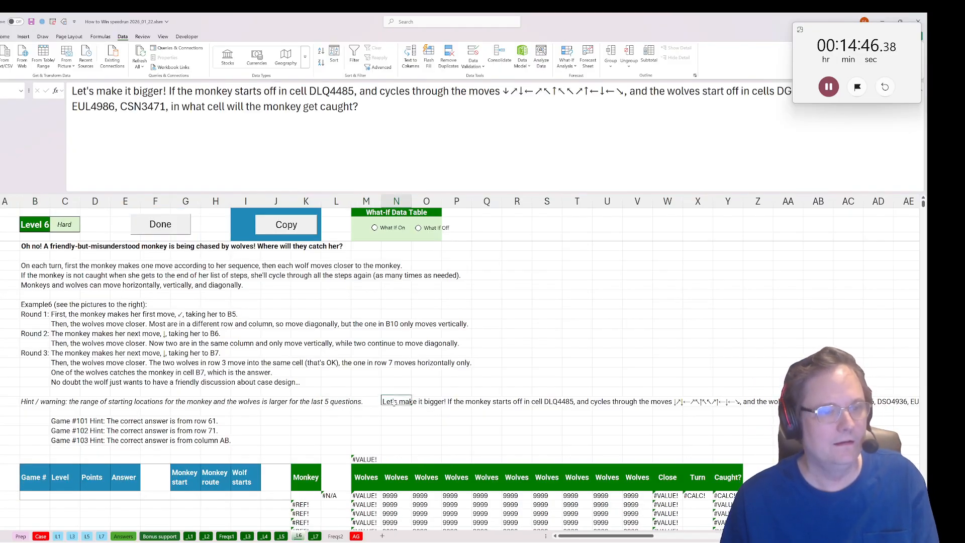
drag(355, 92, 308, 91)
key(ctrl+c)
key(Escape)
click(180, 492)
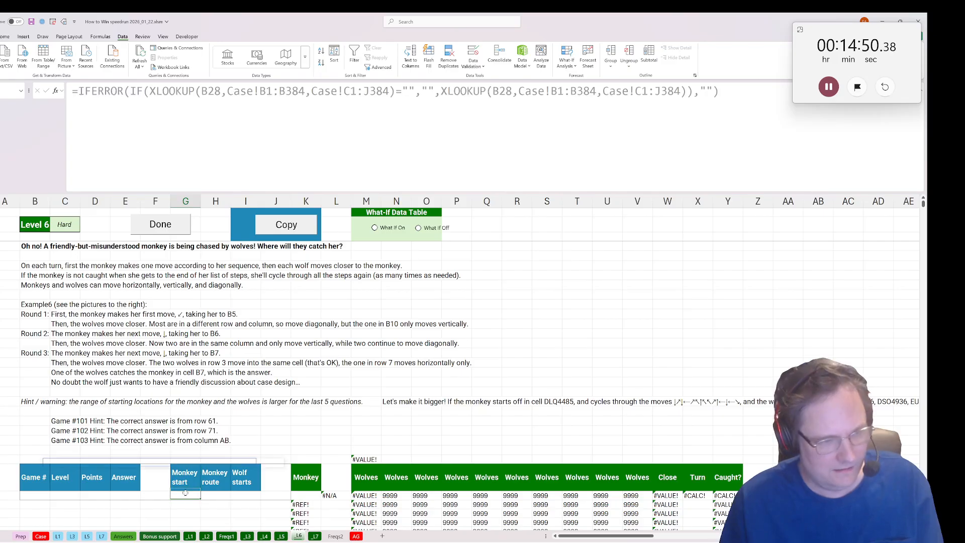
key(ctrl+v)
Copy the full sequence of move arrows from the pasted question into the example row's Monkey route cell.
click(367, 421)
click(396, 411)
click(388, 403)
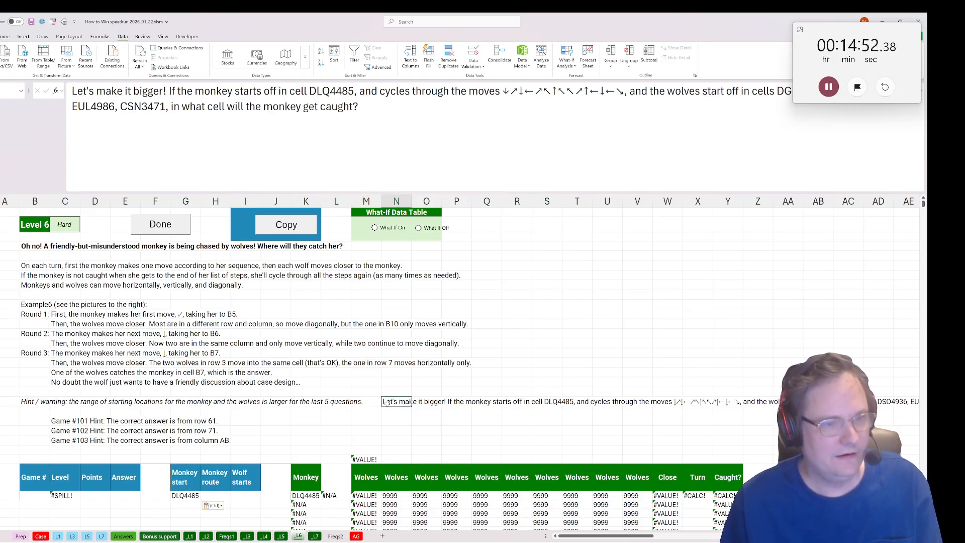
click(621, 91)
drag(621, 91, 503, 91)
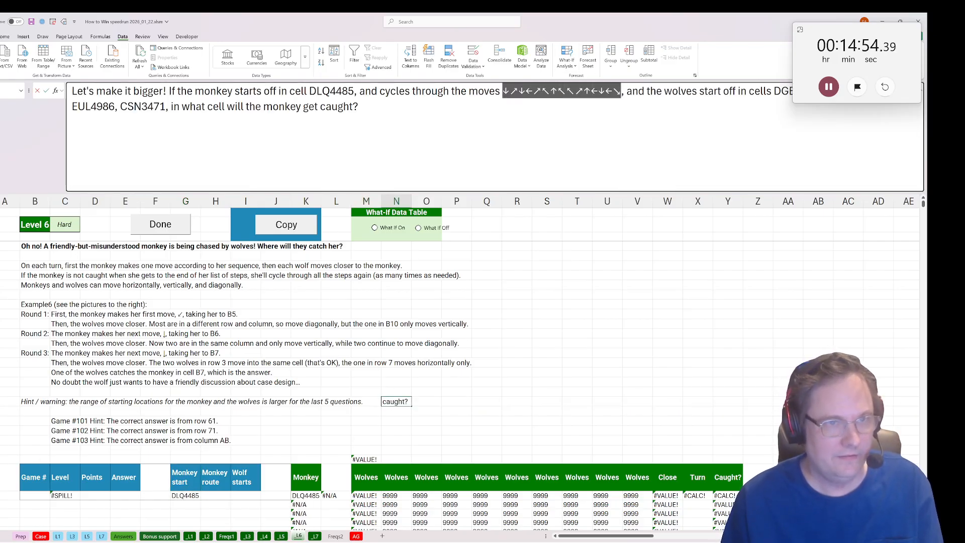
key(Escape)
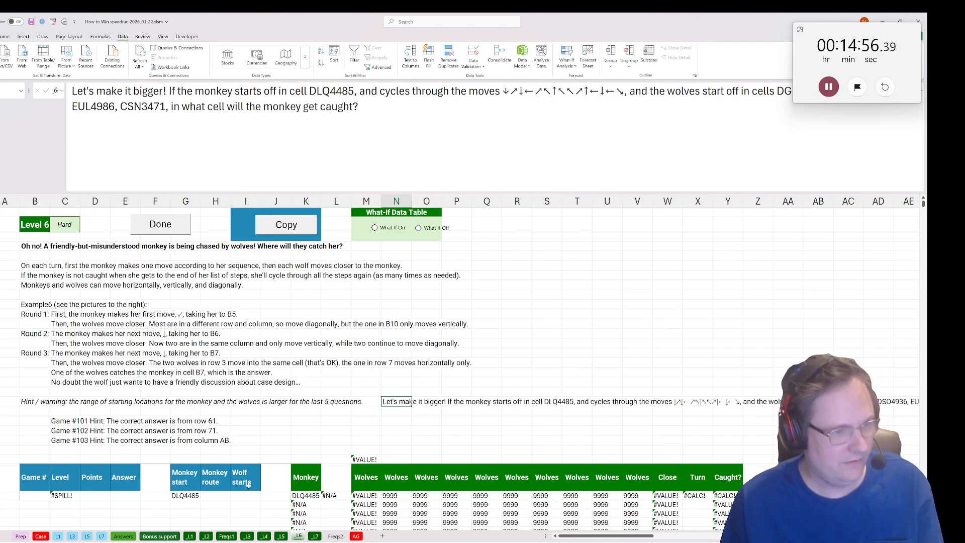
click(217, 487)
click(216, 494)
click(73, 91)
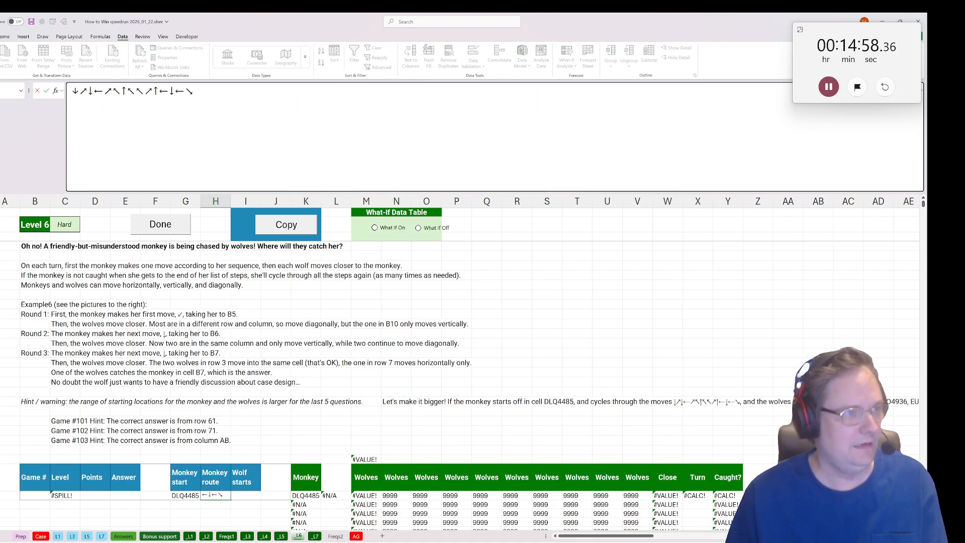
key(Tab)
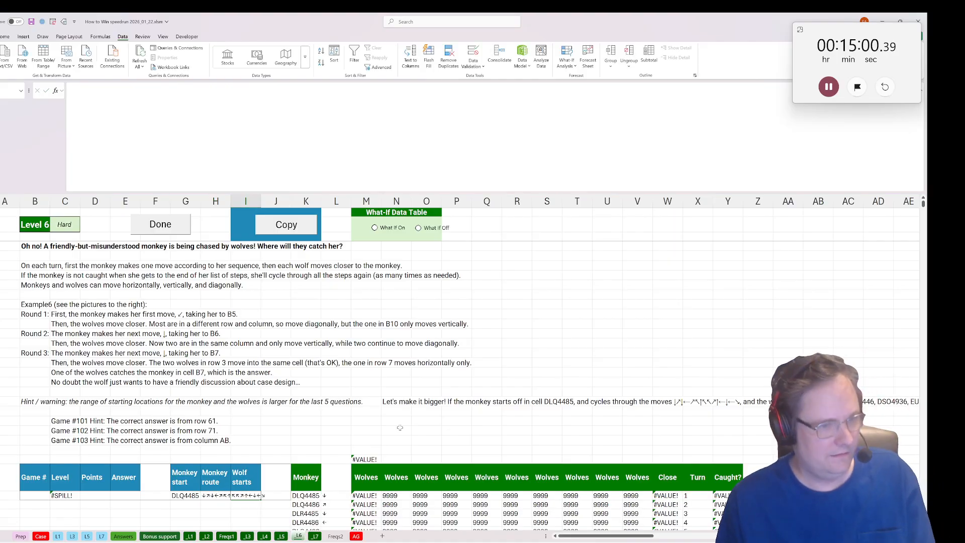
Copy the wolves' starting cells DGB3446, DSO4936, EUL4986, CSN3471 from the pasted question into the example row's Wolf starts cell.
click(398, 401)
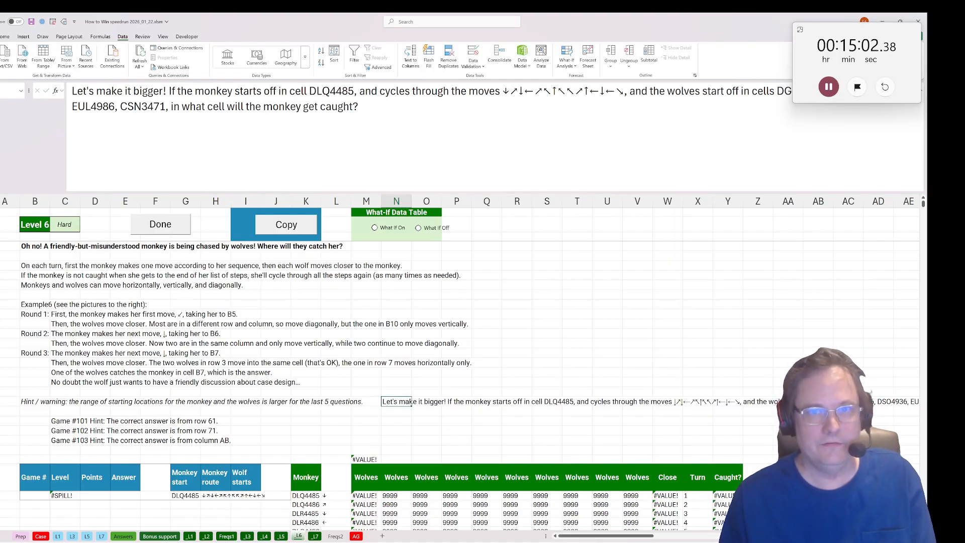
drag(774, 91, 166, 106)
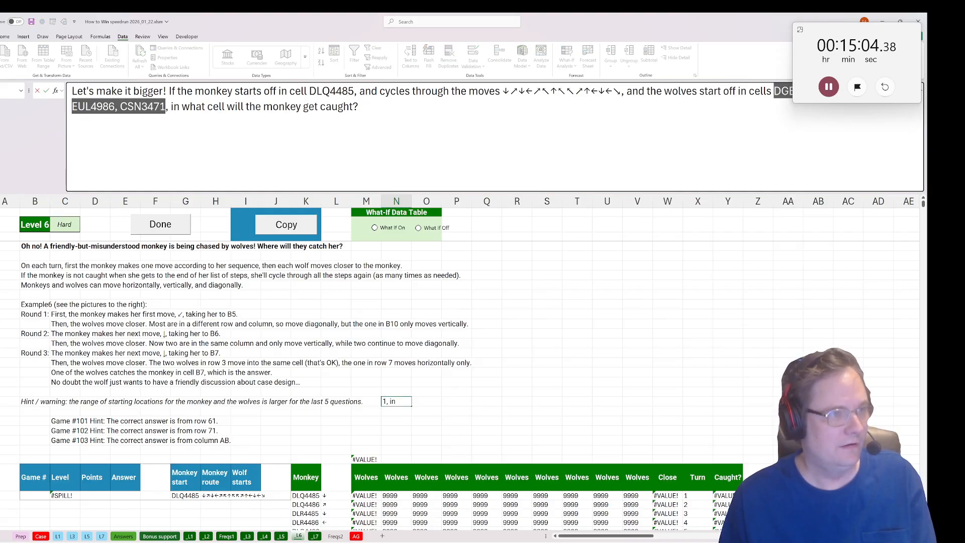
key(ctrl+c)
key(Escape)
double_click(245, 495)
key(ctrl+v)
key(ctrl+Return)
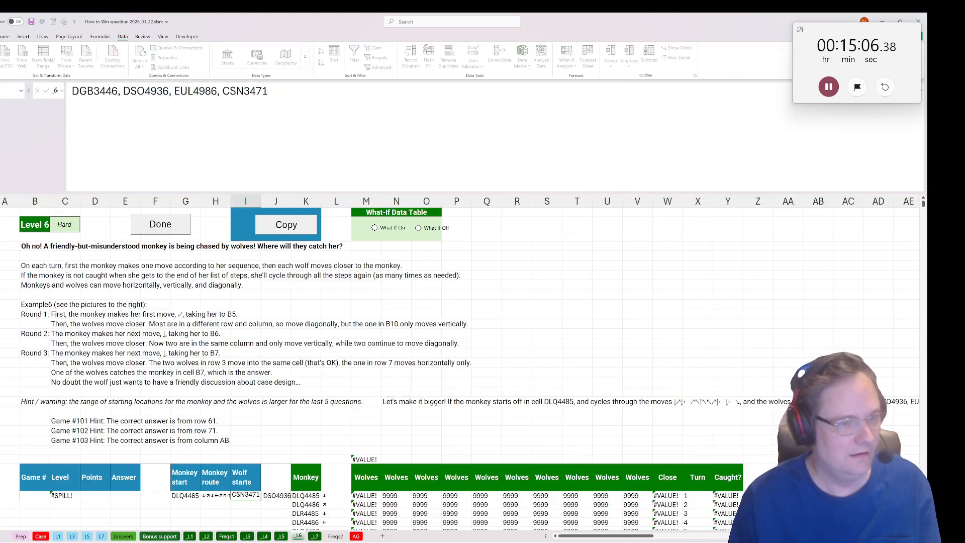
Copy the calculated capture cell DIM4321 from _L6 into the Bonus 4 answer on the Case sheet.
scroll(459, 386, down, 7)
click(33, 325)
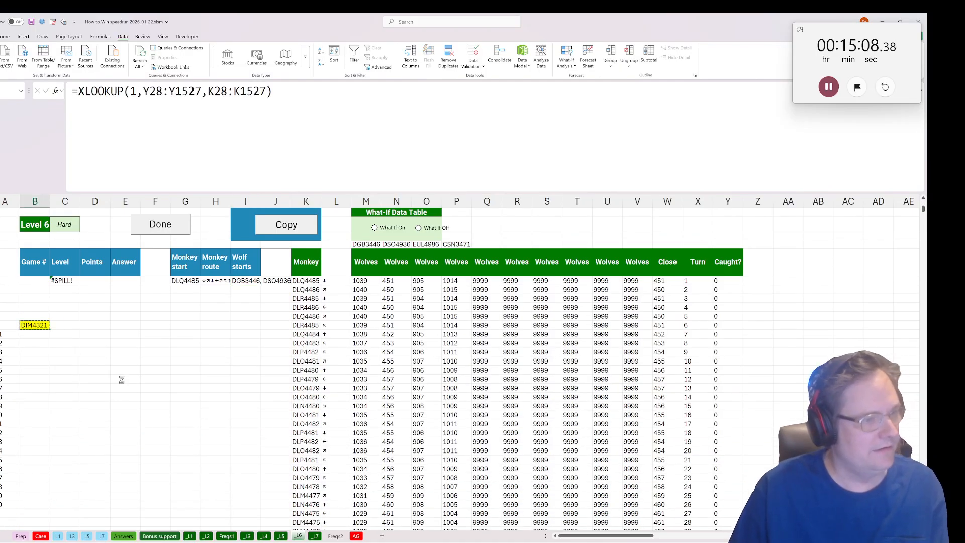
click(40, 536)
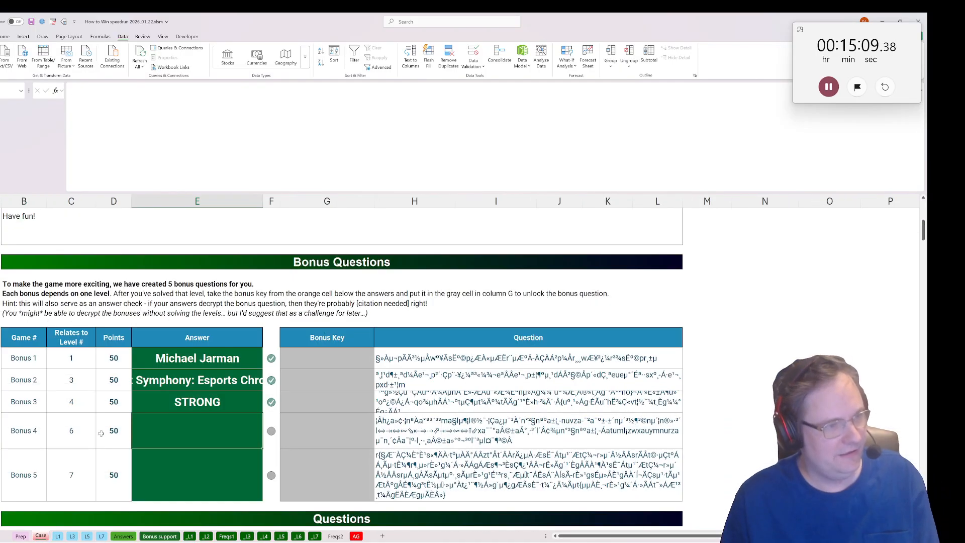
click(188, 496)
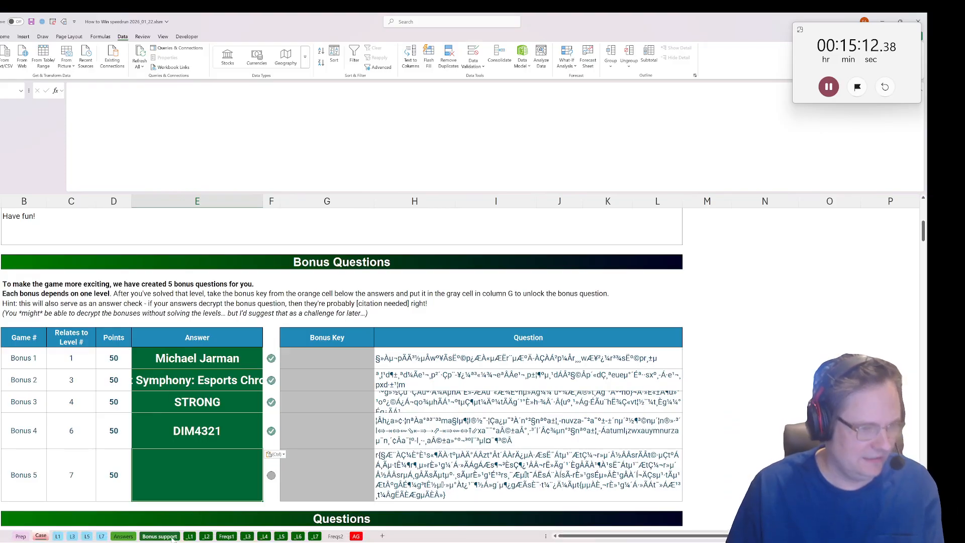
Read the decrypted Bonus 5 question on the Bonus support sheet and open the L7 data sheet.
click(226, 537)
click(159, 536)
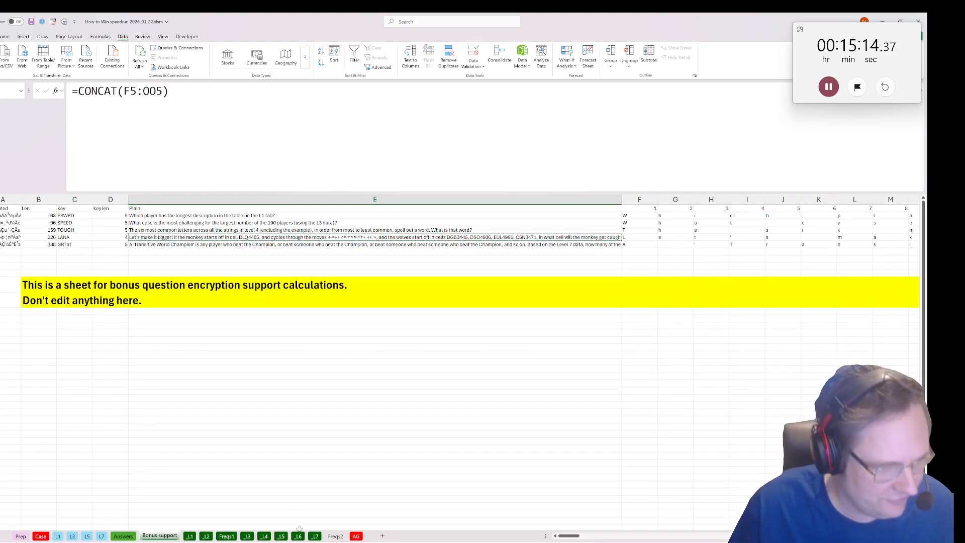
click(315, 537)
click(102, 536)
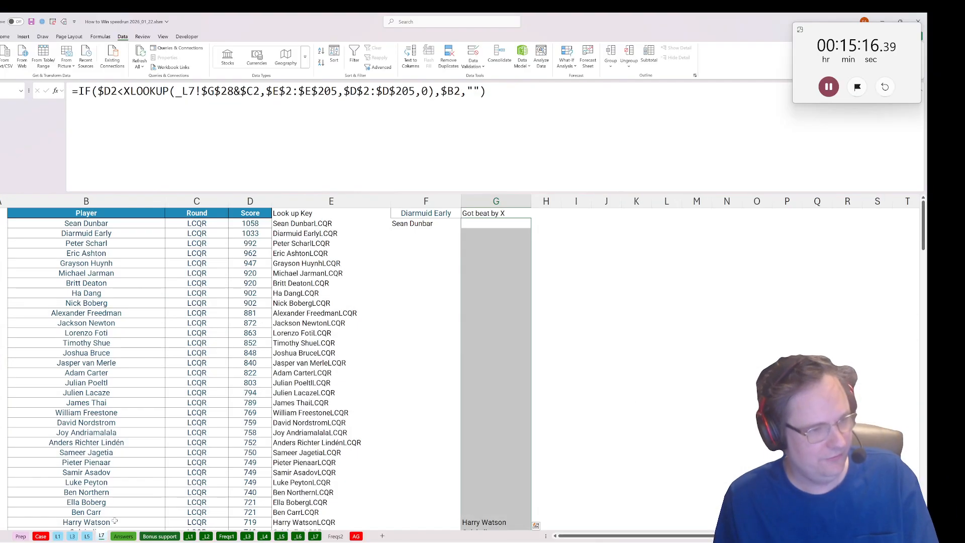
Delete the "Got beat by X" column G from the L7 sheet.
click(394, 222)
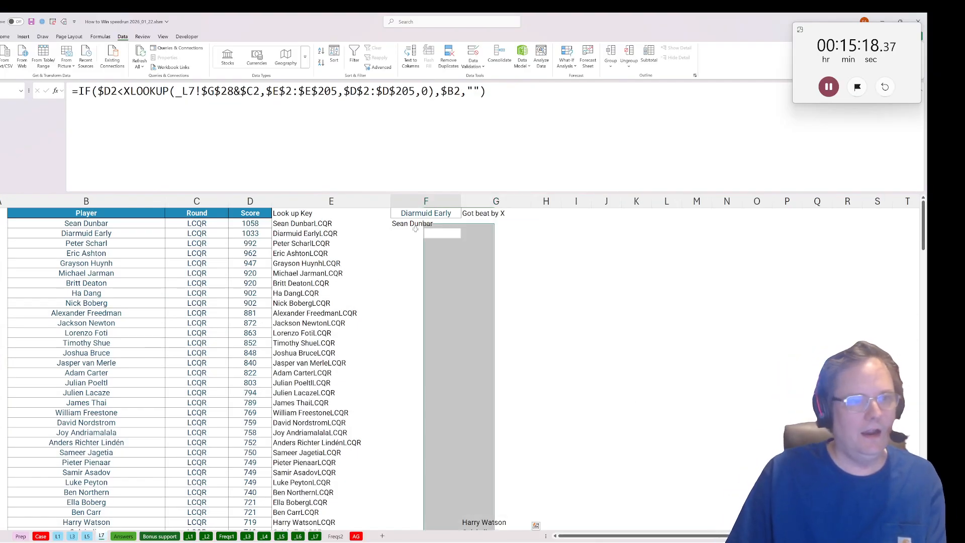
right_click(495, 203)
click(523, 294)
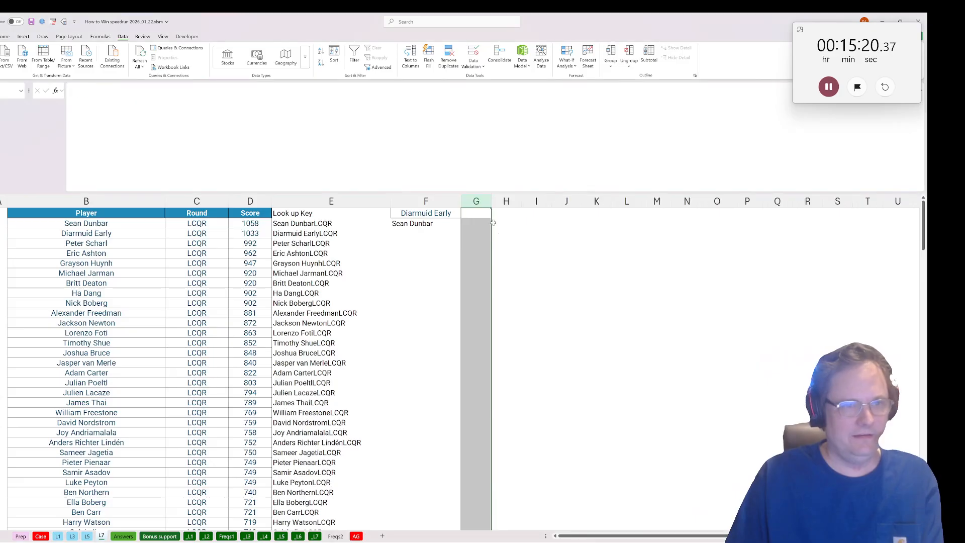
Enter a TOROW formula in G1 of L7 that lists the Level 7 players from Case!G363:G382 across the row.
click(476, 213)
text(=yt)
key(BackSpace)
key(BackSpace)
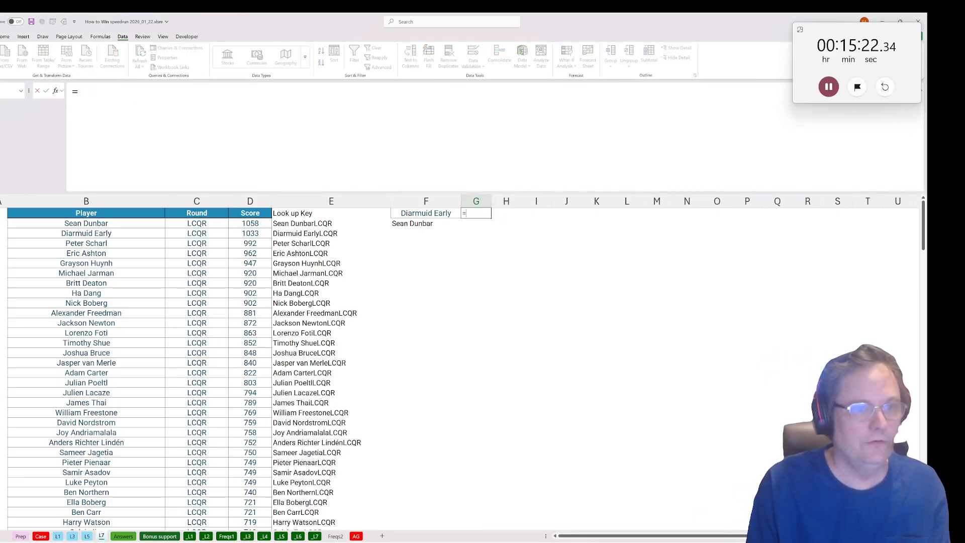
text(torow()
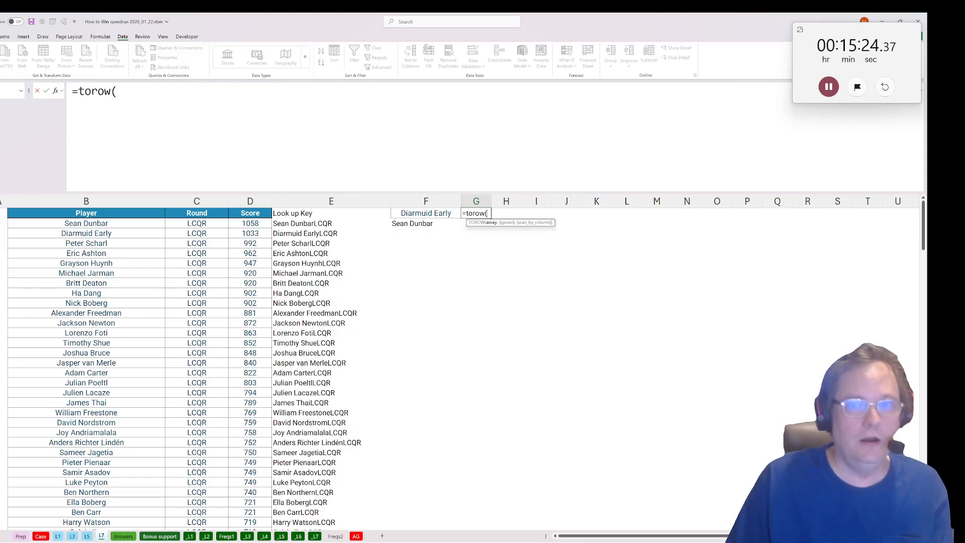
click(40, 536)
scroll(30, 375, down, 20)
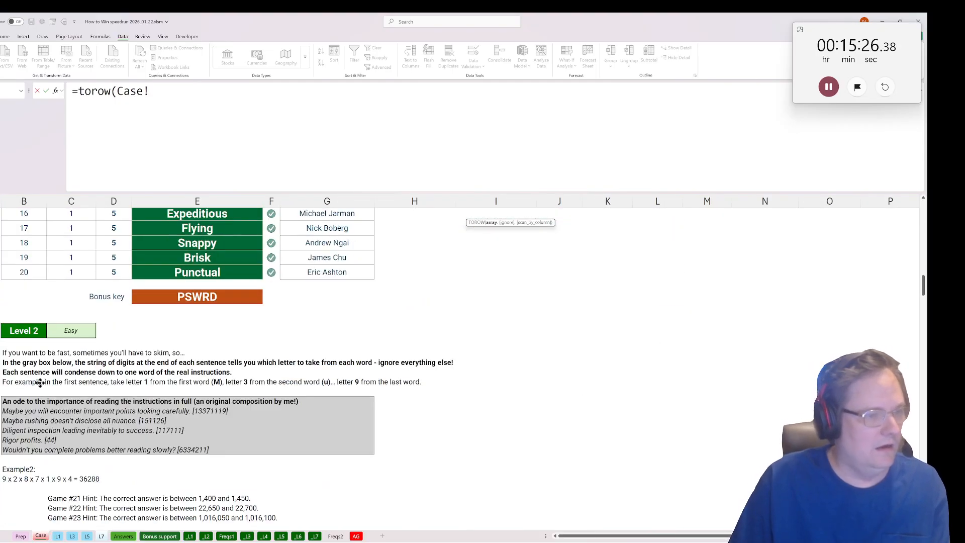
scroll(30, 374, down, 20)
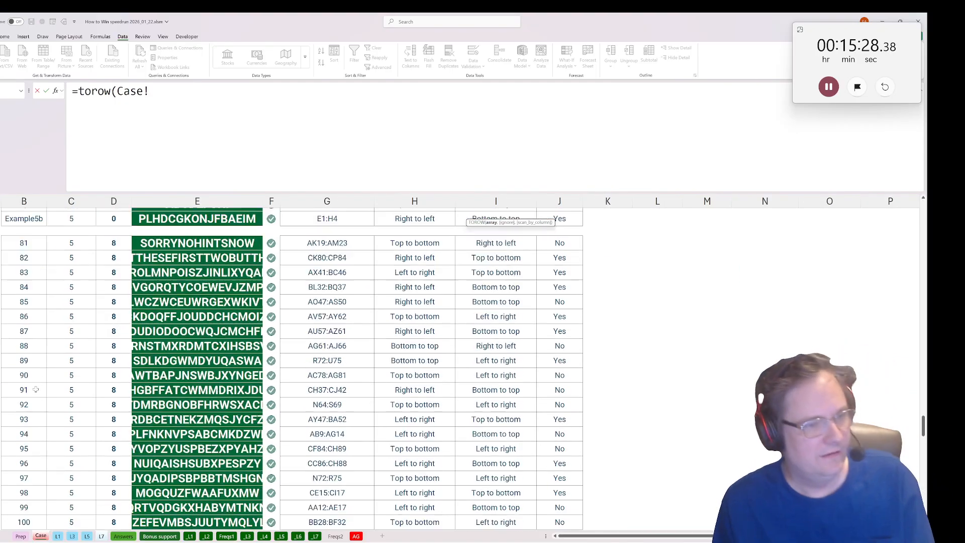
scroll(39, 371, down, 1)
scroll(39, 371, up, 1)
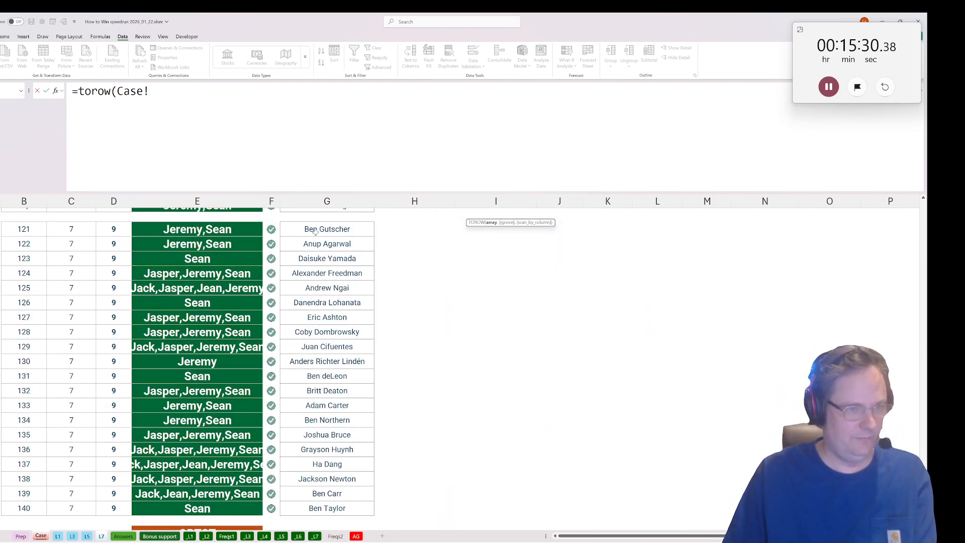
drag(316, 231, 340, 501)
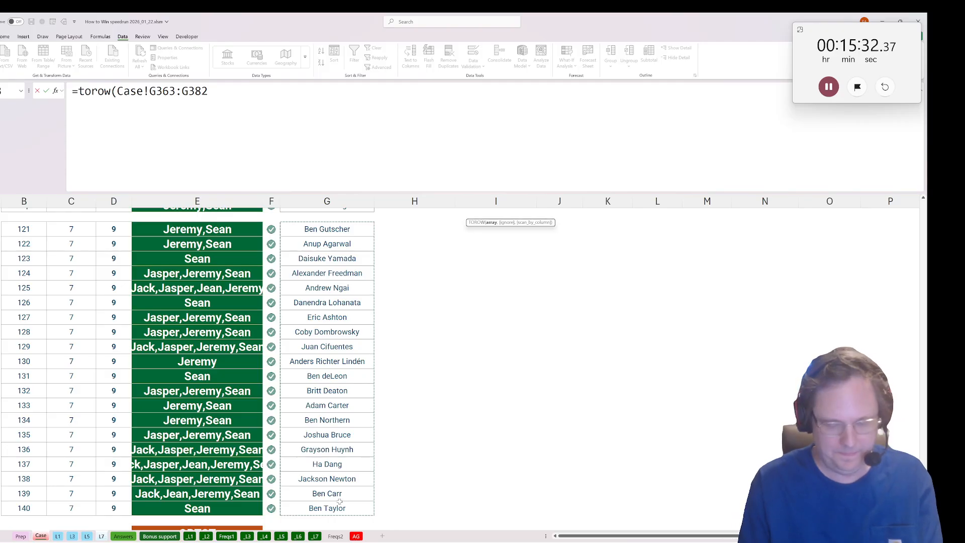
key(Return)
Copy the score comparison formula from F2 and paste it across G2:Z205 under the player headers.
key(Down)
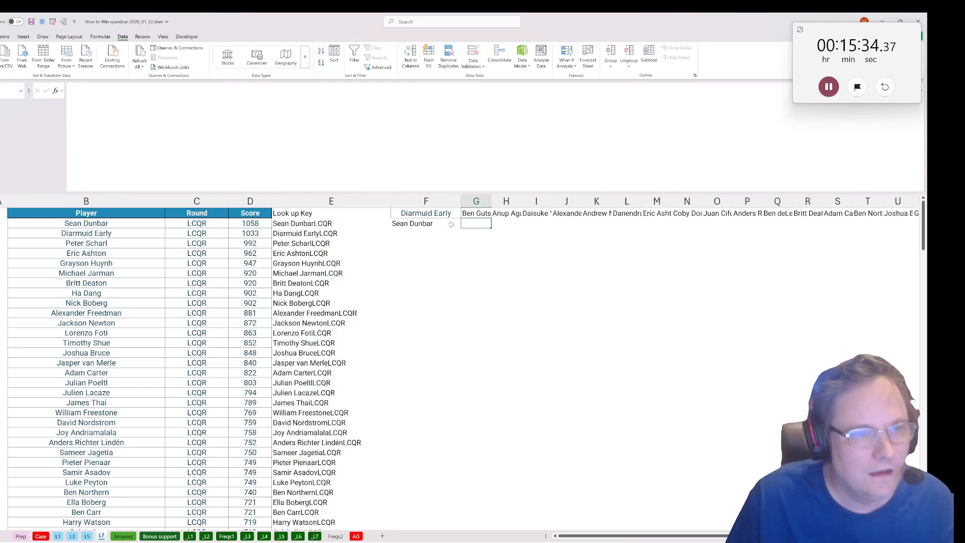
click(451, 224)
key(ctrl+c)
click(485, 224)
scroll(474, 239, down, 3)
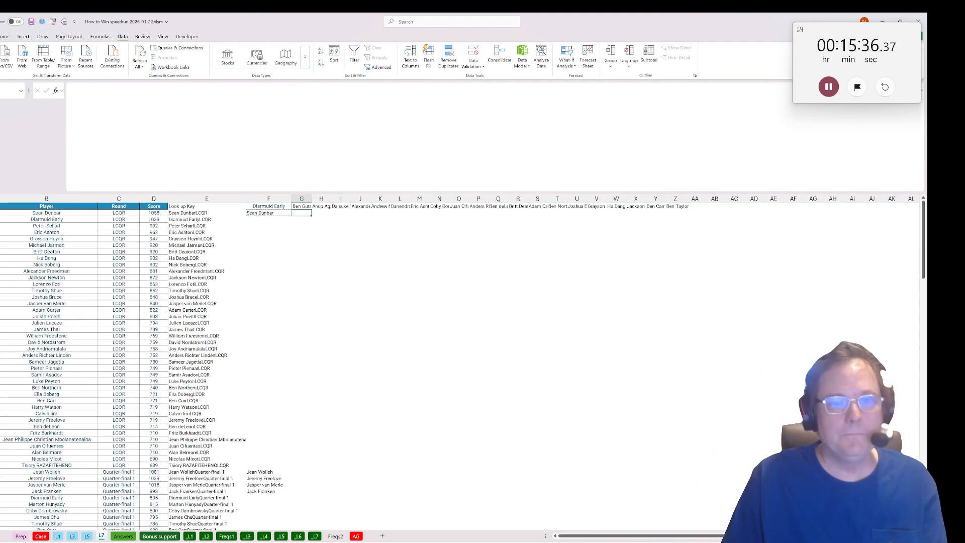
shift+click(663, 495)
drag(689, 506, 674, 498)
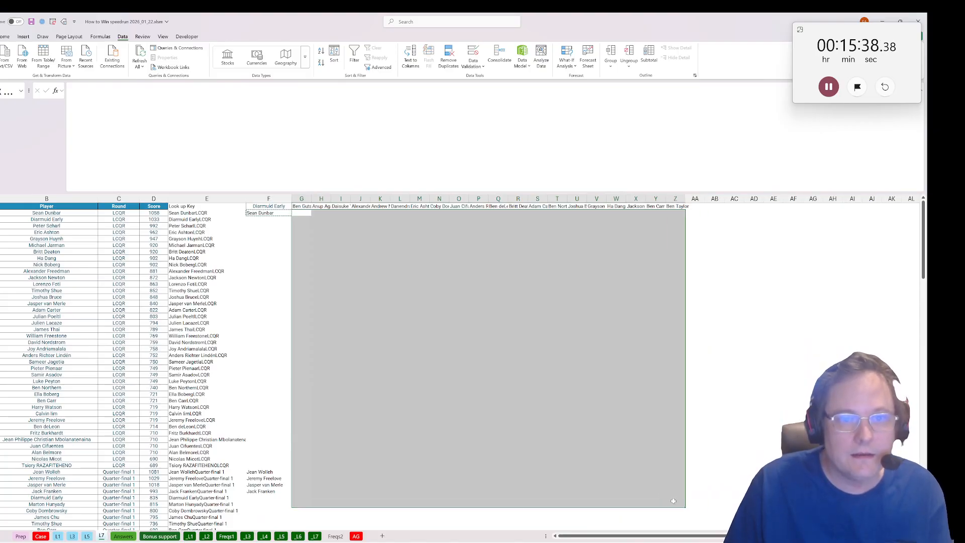
scroll(664, 473, down, 20)
scroll(664, 463, down, 20)
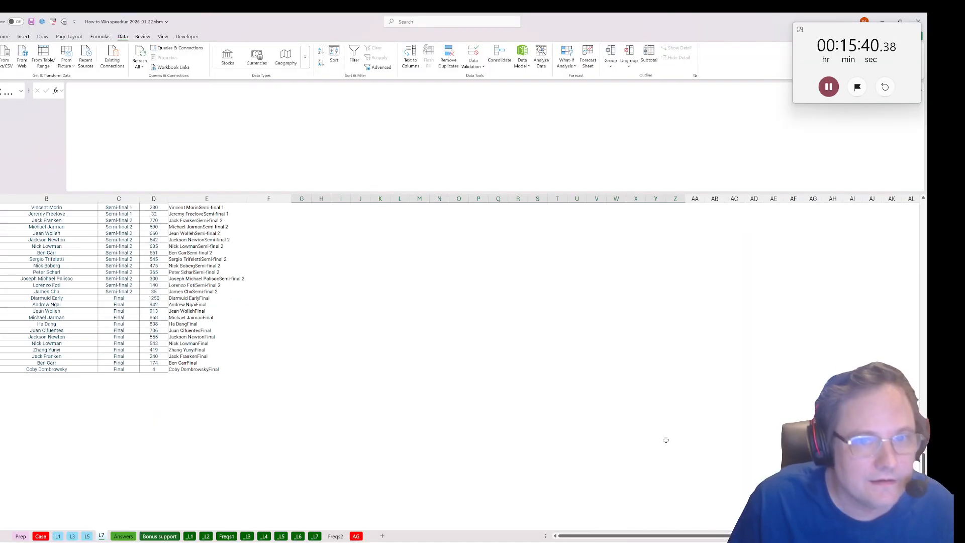
drag(662, 370, 682, 348)
key(ctrl+v)
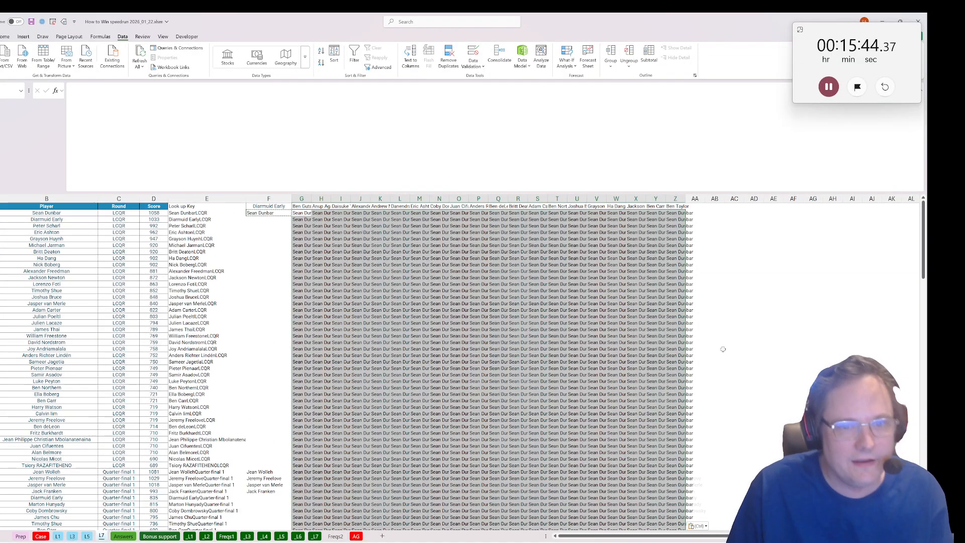
Enter =xtocol(F1:Z205) in AB2 to stack all players from the comparison grid into one list.
click(722, 212)
text(=xto)
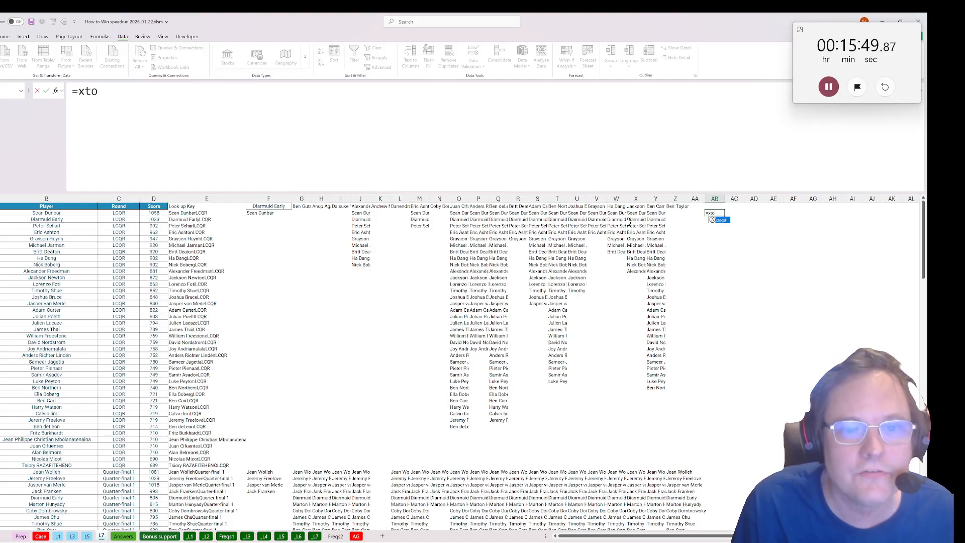
key(Tab)
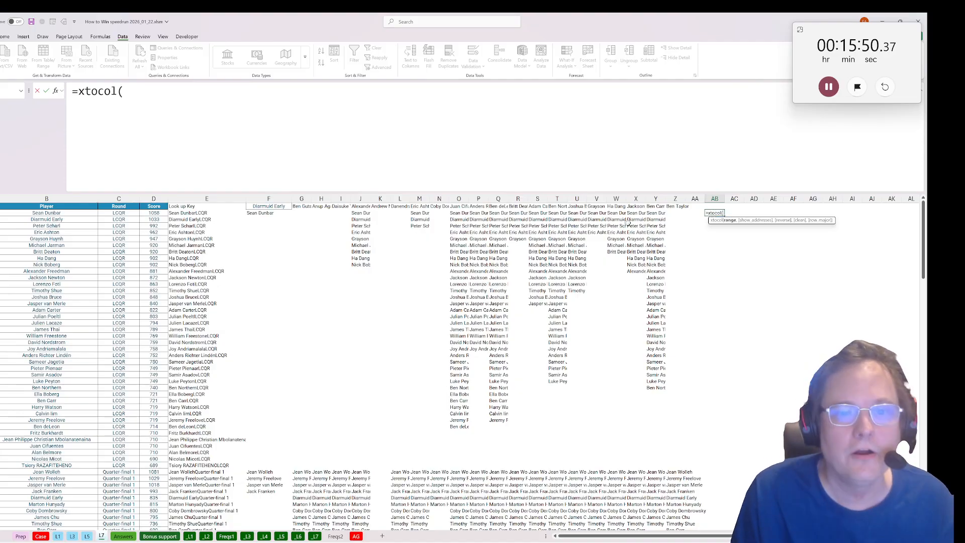
click(260, 212)
click(268, 199)
drag(269, 206, 668, 290)
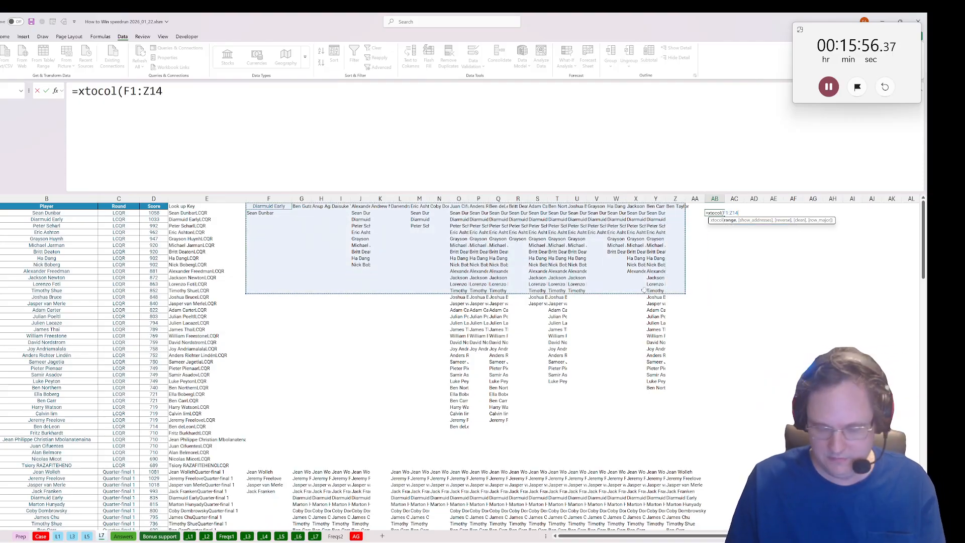
key(ctrl+shift+End)
key(ctrl+Return)
scroll(640, 276, up, 12)
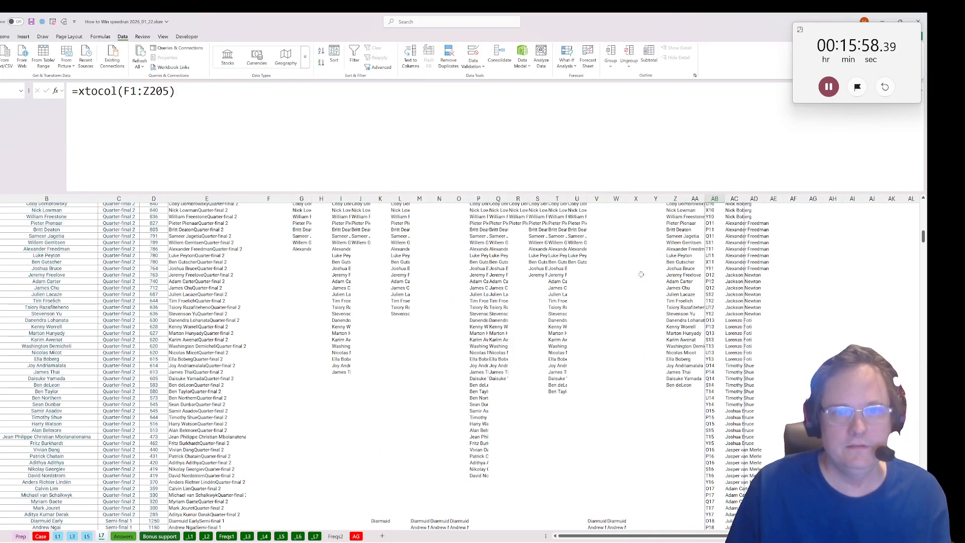
scroll(641, 274, up, 20)
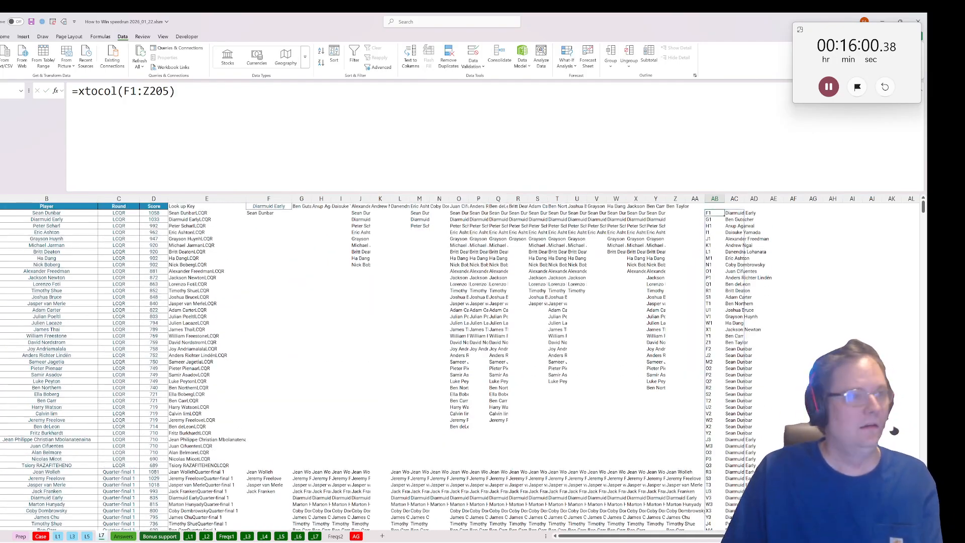
Set the show_addresses argument of the xtocol formula in AB2 to 0 so only names are listed.
key(F2)
key(Left)
text(,)
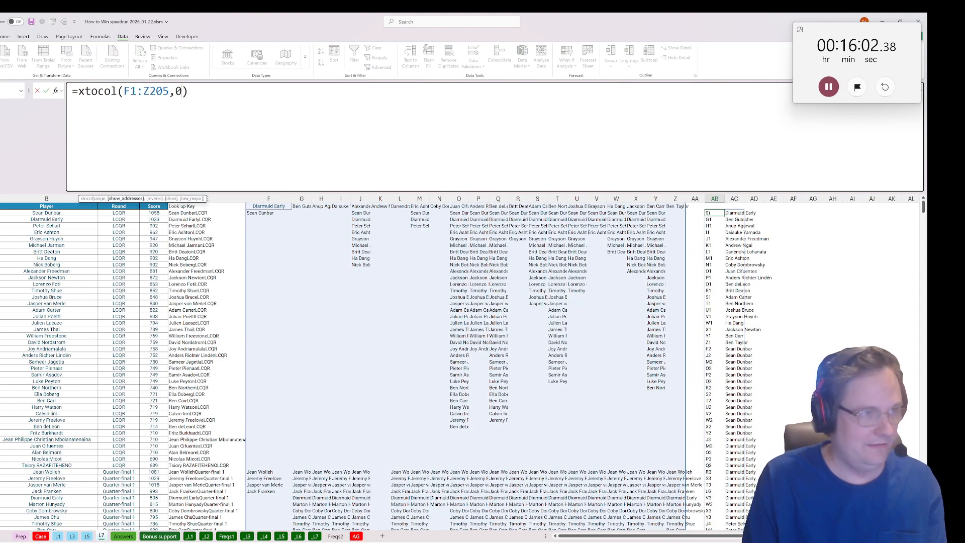
key(ctrl+Return)
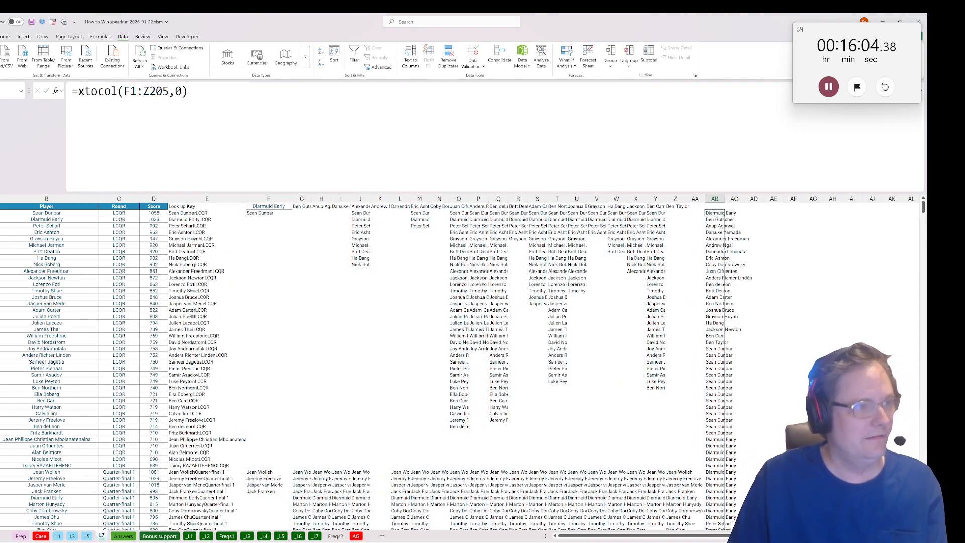
Wrap the AB2 formula in UNIQUE so it reads =UNIQUE(xtocol(F1:Z205,0)).
drag(79, 91, 84, 91)
key(Left)
text(unqi)
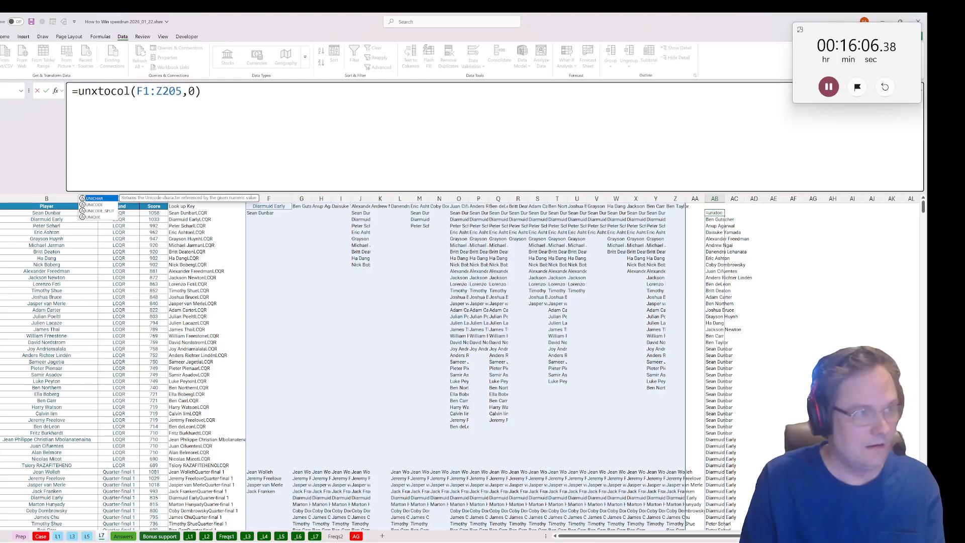
key(BackSpace)
key(BackSpace)
text(ique()
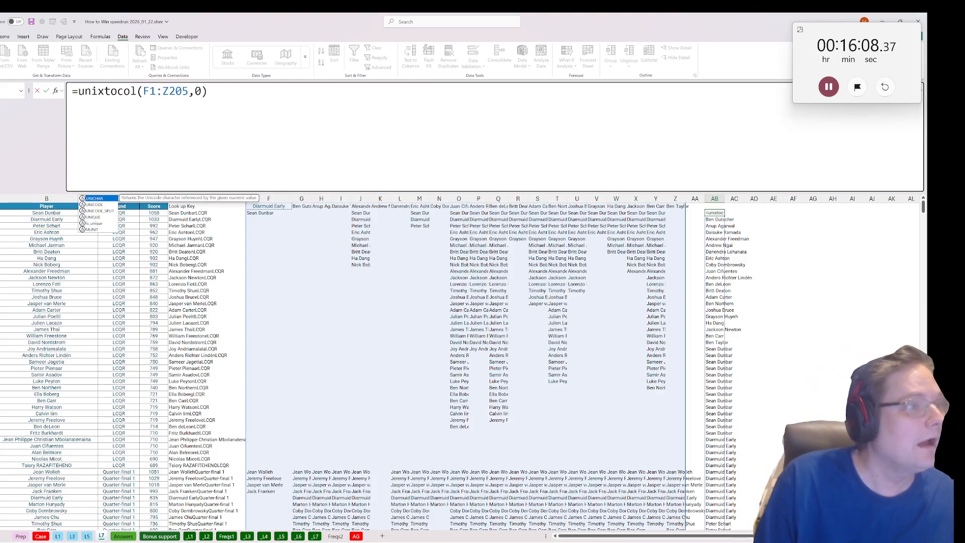
drag(439, 198, 458, 199)
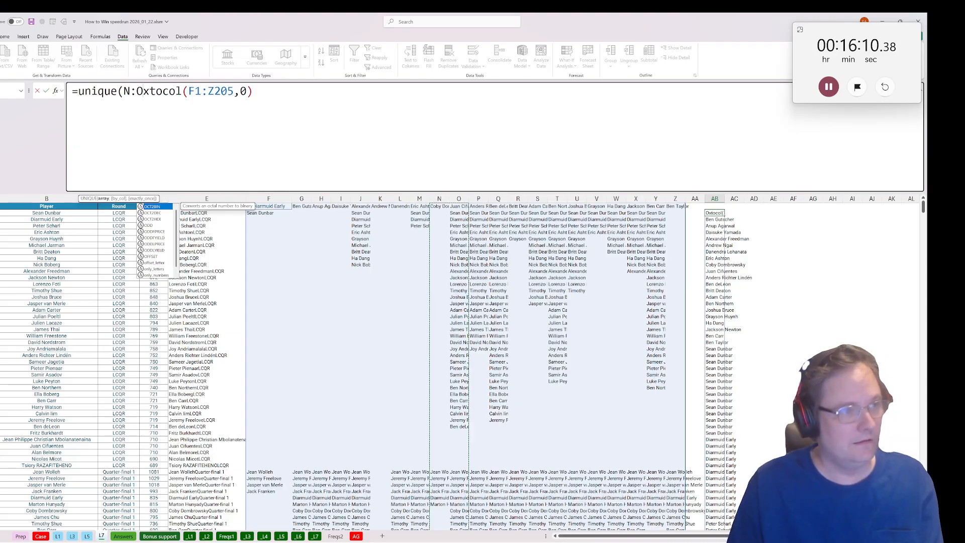
key(BackSpace)
key(BackSpace)
key(BackSpace)
text())
key(Return)
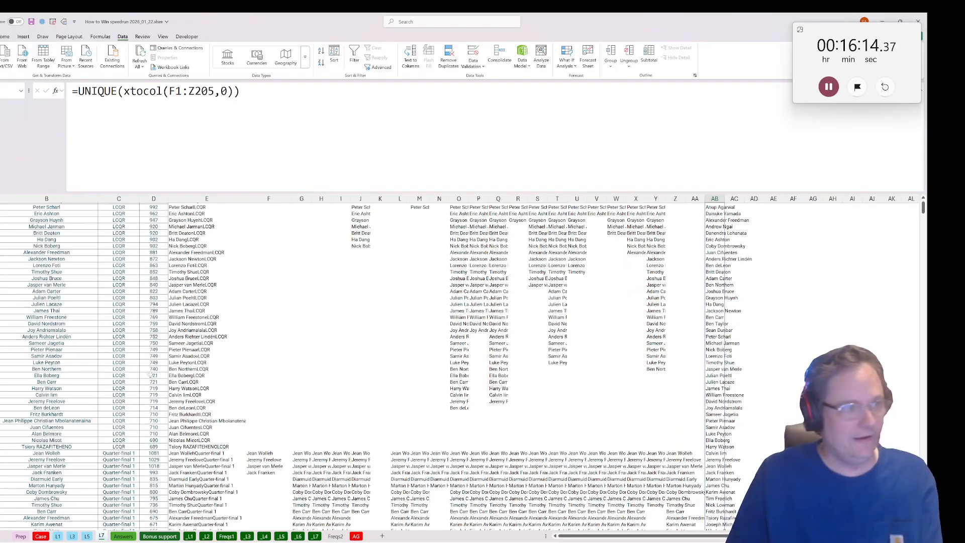
Enter =exists($AB$2#,B2) in A2 and fill it down to A205 to flag players found in the unique list.
click(47, 213)
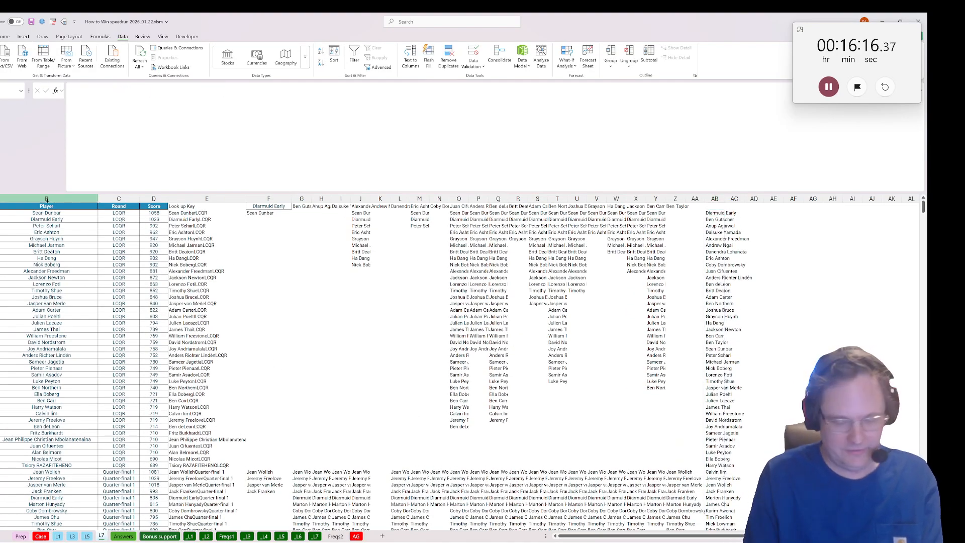
text(=exists()
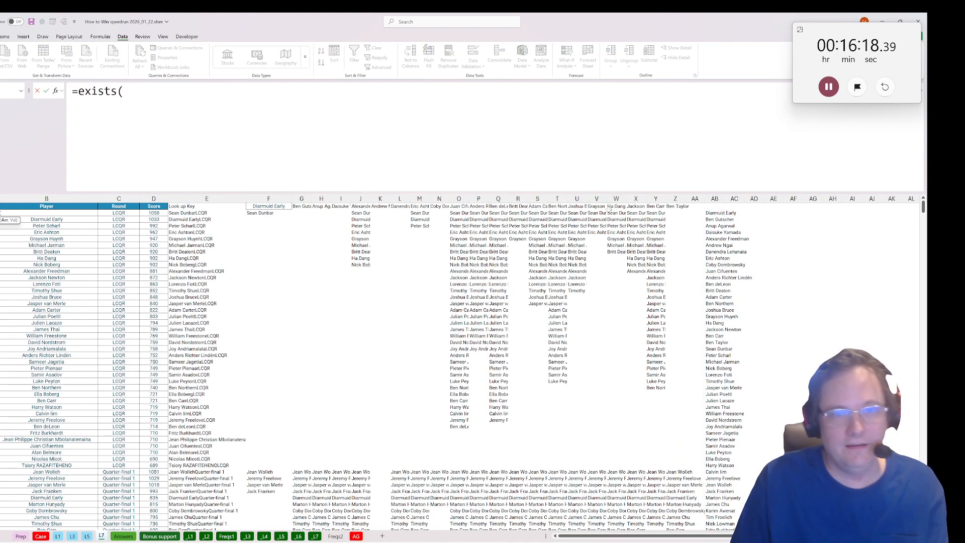
text($AB$2#)
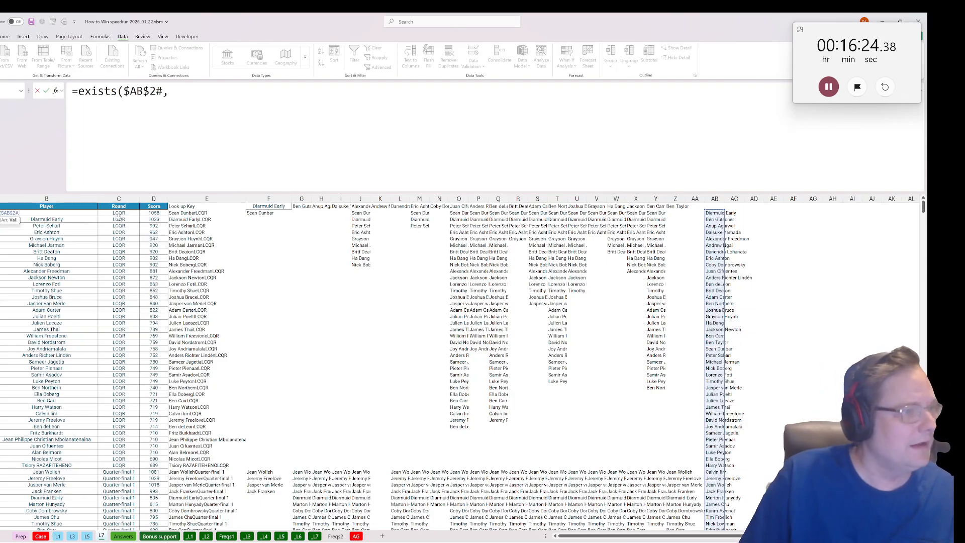
text(,B2))
key(ctrl+Return)
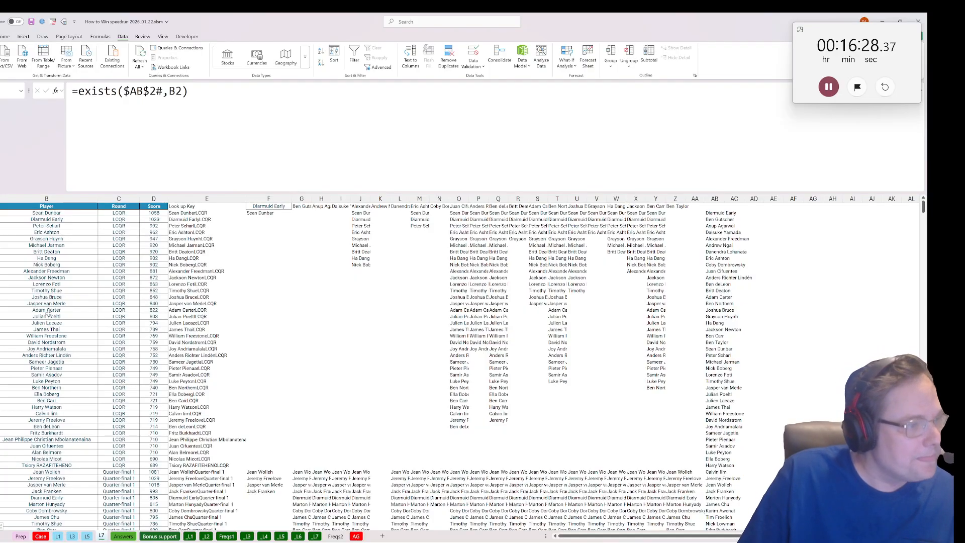
Examine the column A flags against the players in the LCQR and quarter-final rows for anyone missing from the unique list.
scroll(49, 314, up, 2)
drag(194, 402, 108, 442)
scroll(106, 397, down, 15)
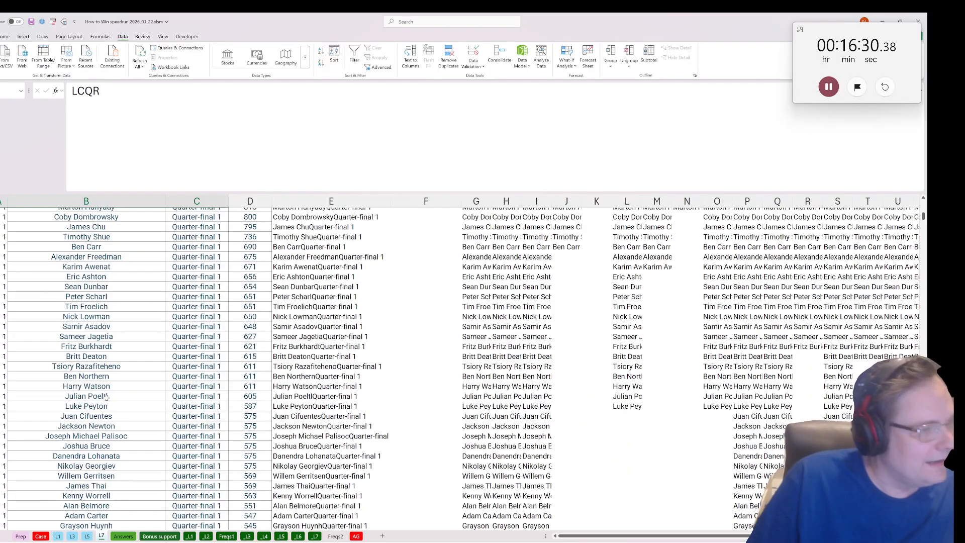
scroll(107, 397, down, 15)
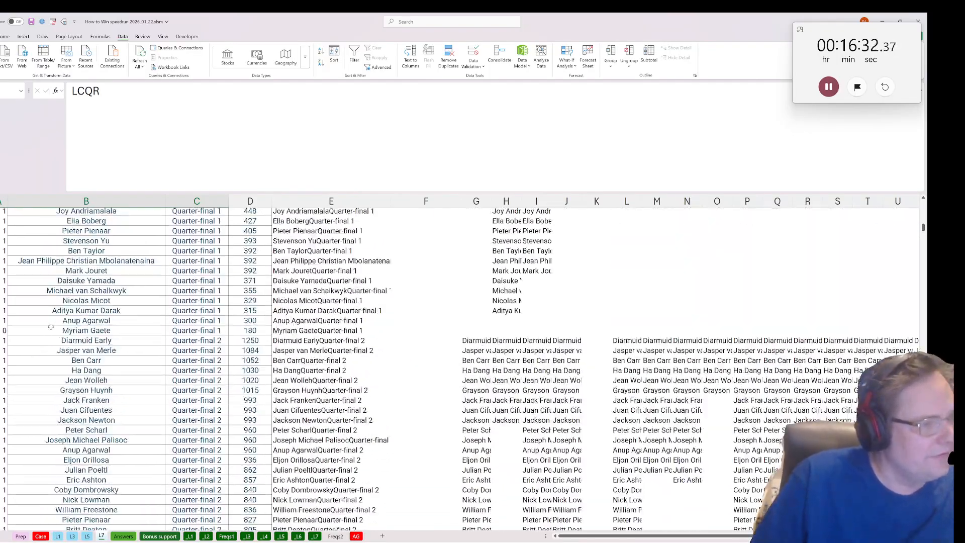
click(50, 327)
scroll(66, 373, down, 10)
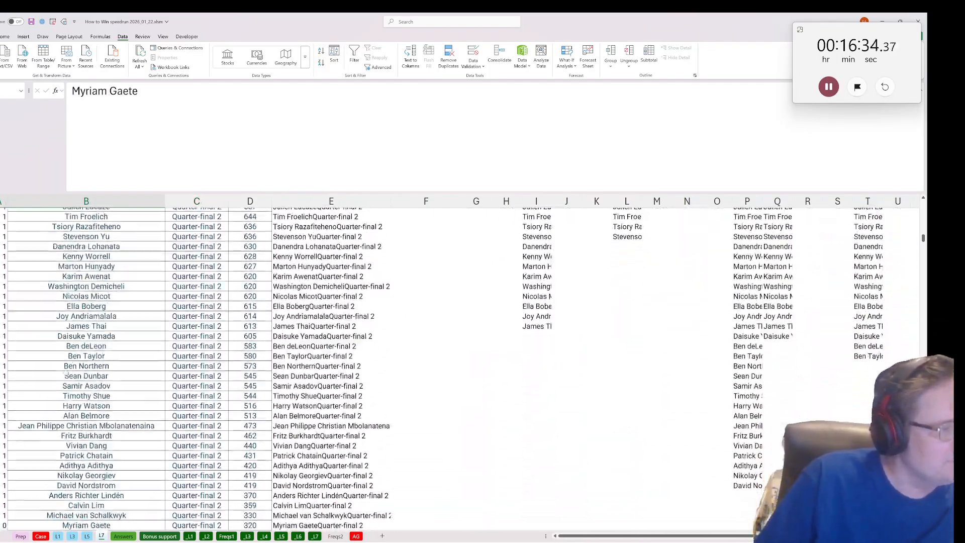
scroll(66, 374, down, 7)
scroll(66, 374, up, 20)
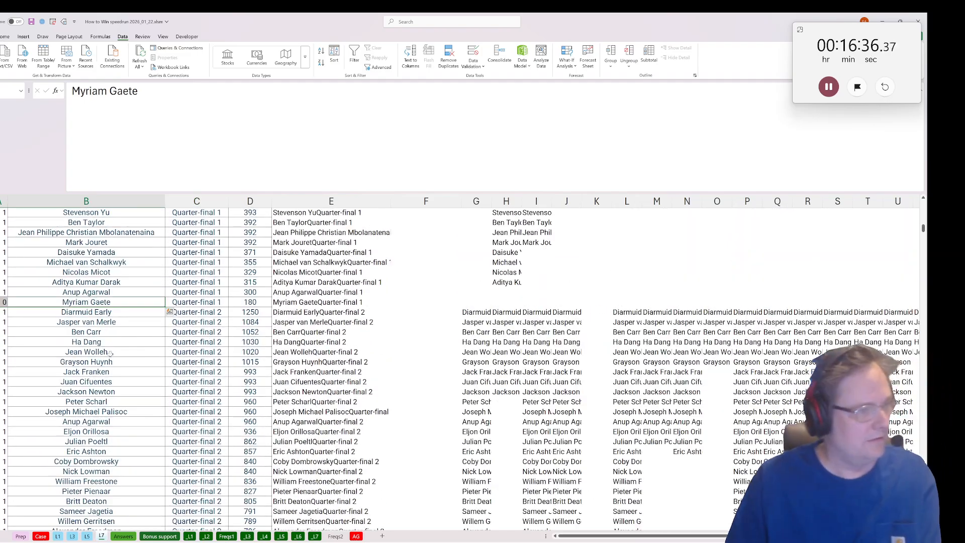
click(250, 303)
scroll(70, 339, down, 11)
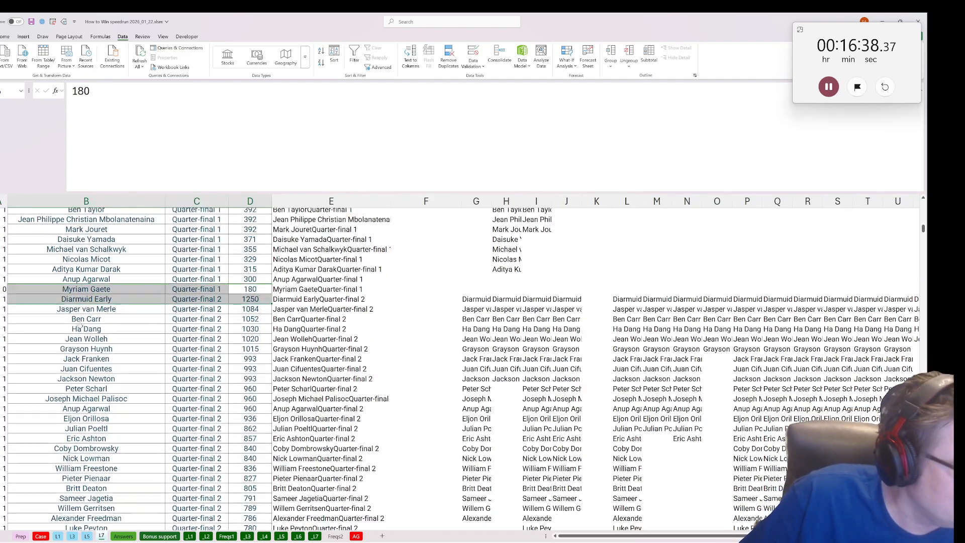
scroll(70, 339, down, 6)
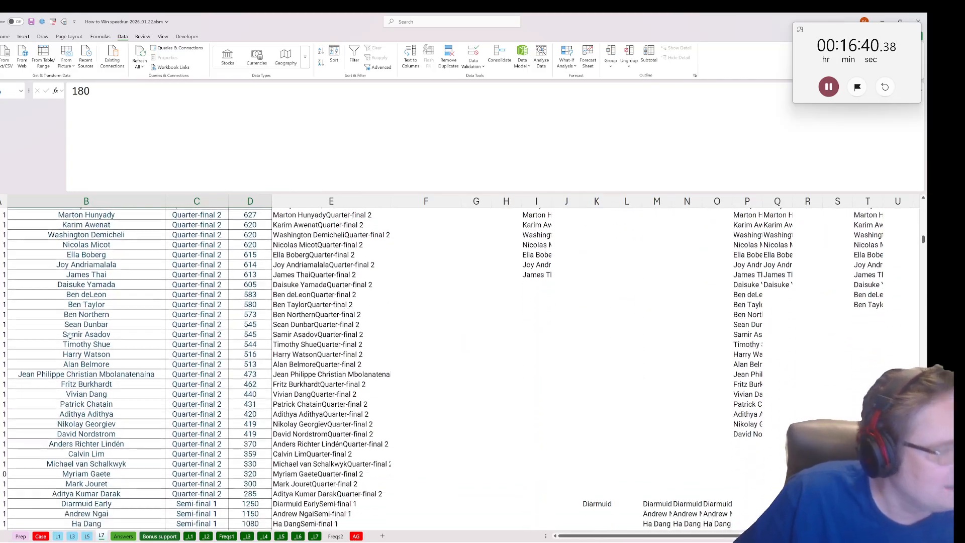
Check the column A flags from the end of Quarter-final 2 through the semi-finals to the last Final row.
click(4, 399)
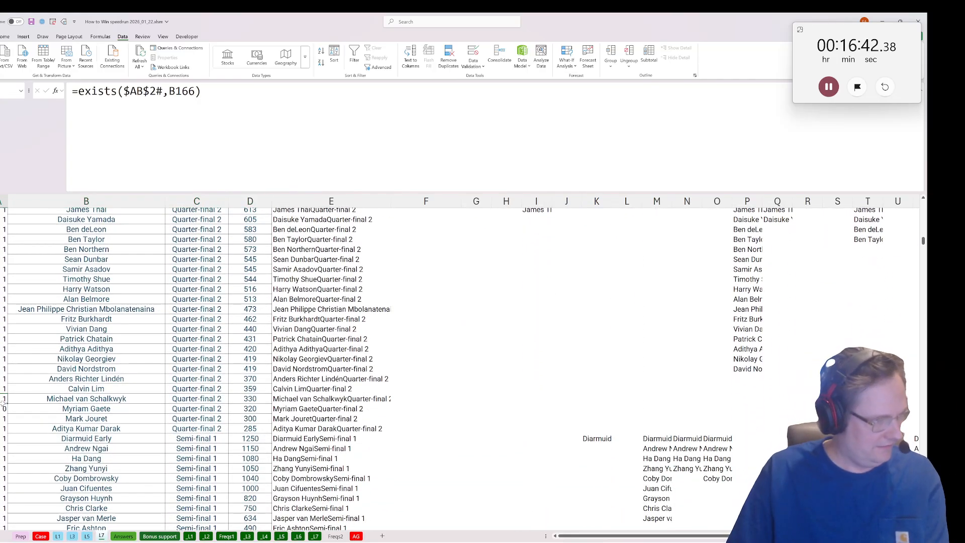
click(56, 409)
key(Down)
key(Down)
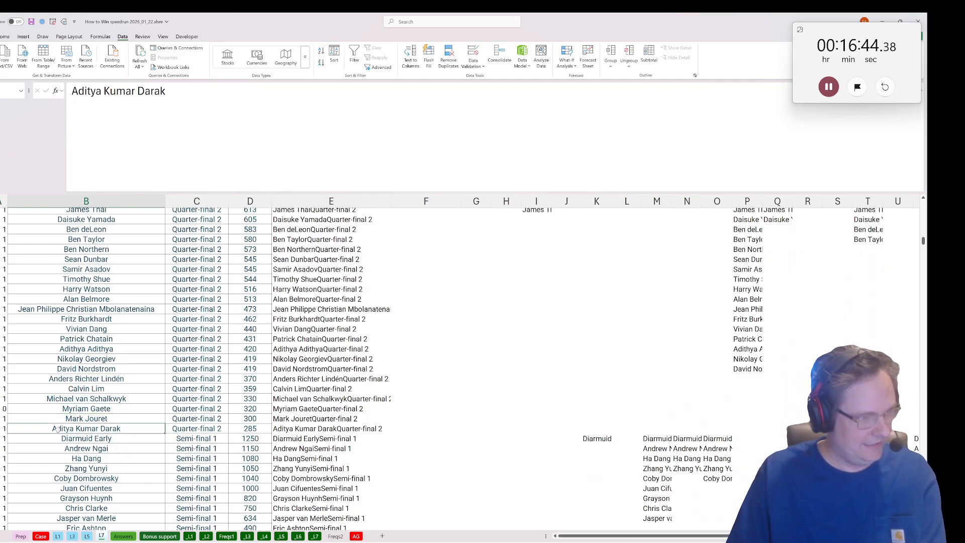
scroll(30, 402, down, 2)
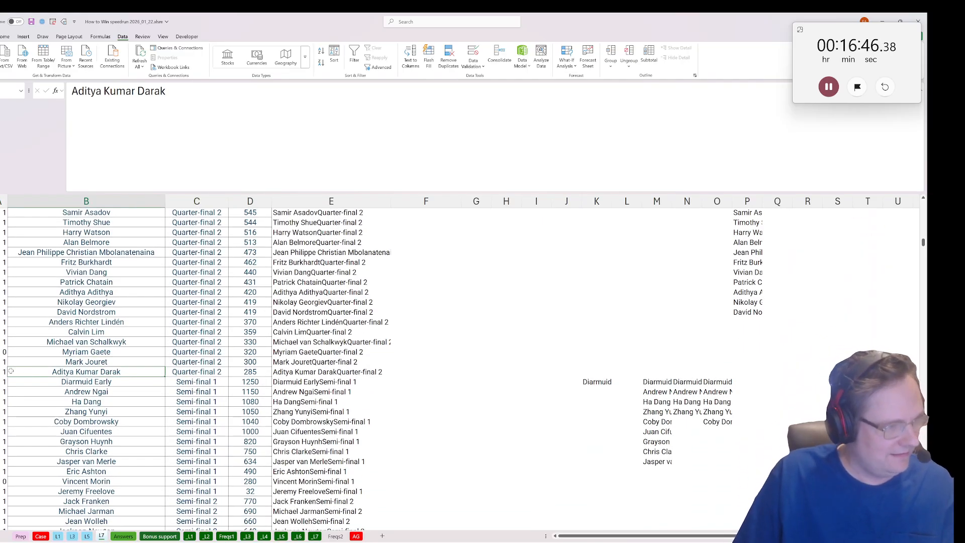
click(6, 371)
scroll(30, 370, down, 4)
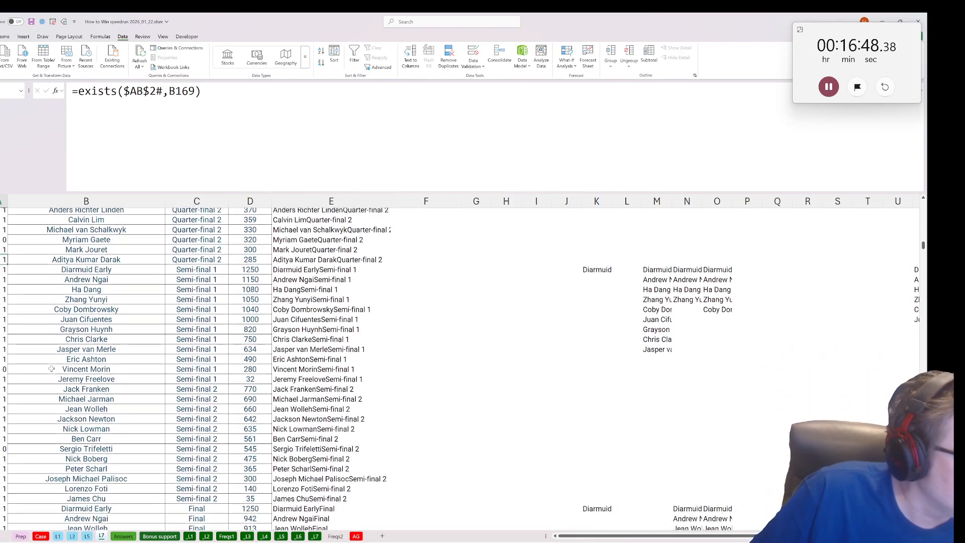
drag(50, 339, 50, 428)
scroll(41, 440, down, 2)
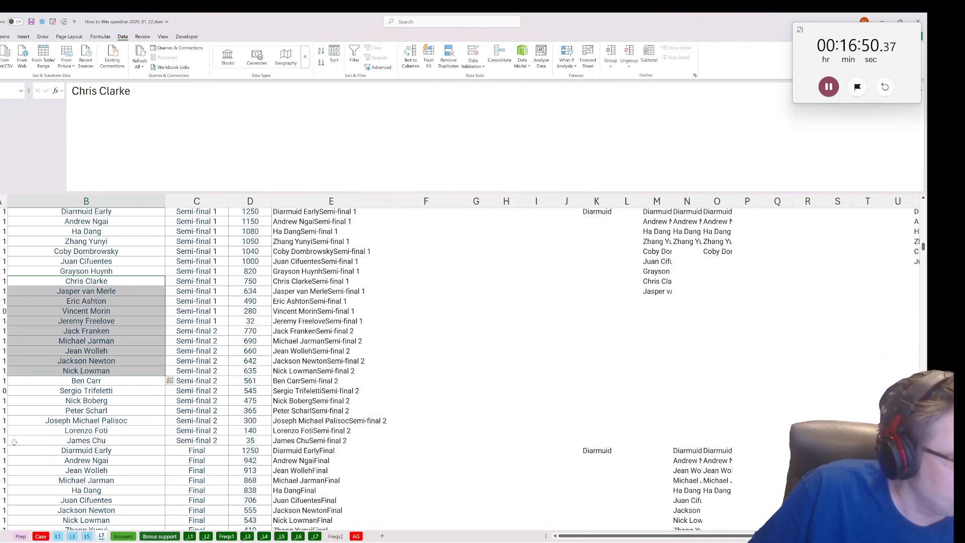
click(6, 440)
scroll(65, 400, down, 5)
click(5, 419)
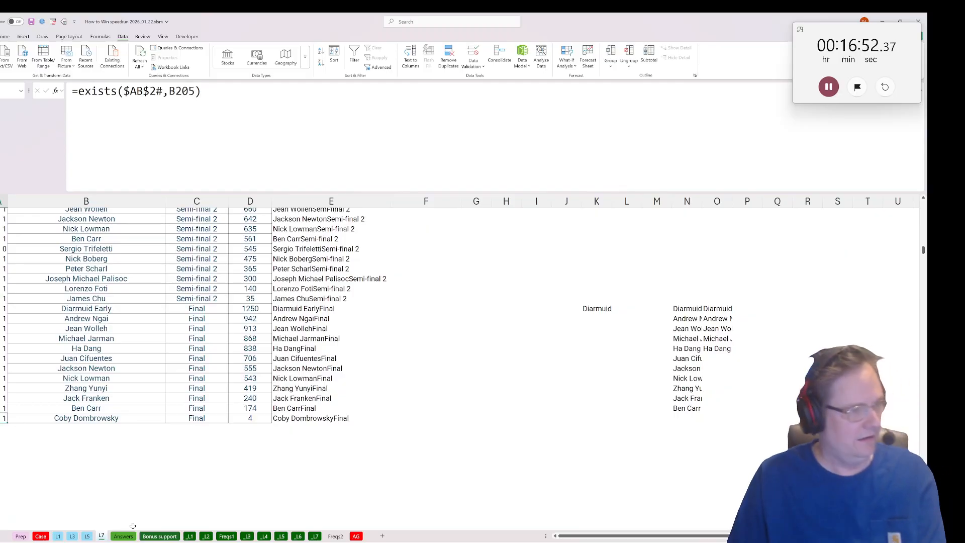
Enter 72 as the Bonus 5 answer on the Case sheet and pause the stopwatch.
click(41, 536)
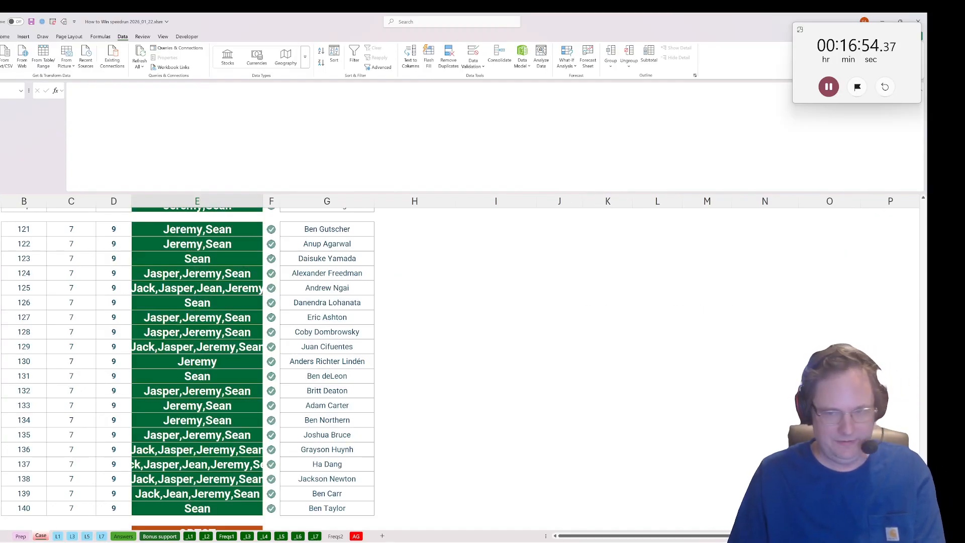
drag(924, 503, 923, 213)
scroll(860, 248, down, 6)
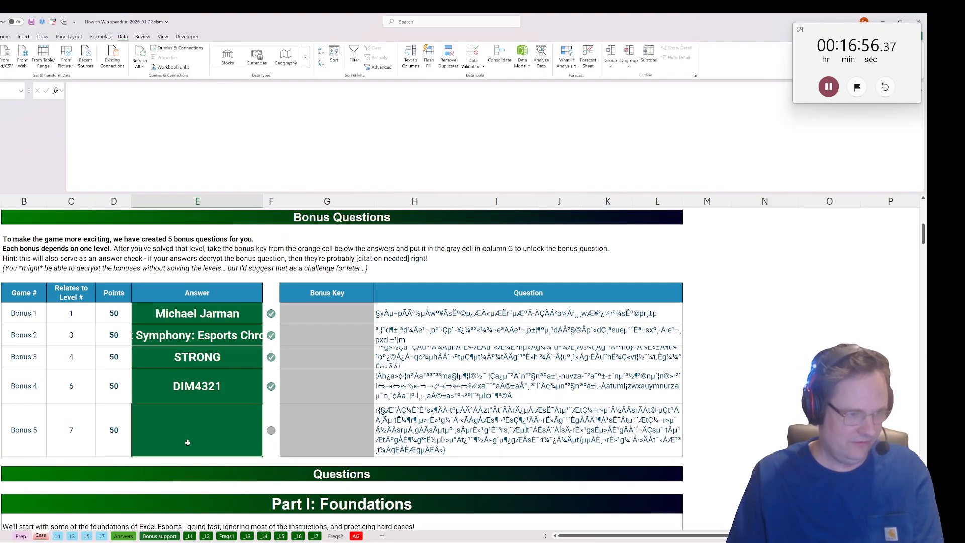
text(72)
key(Return)
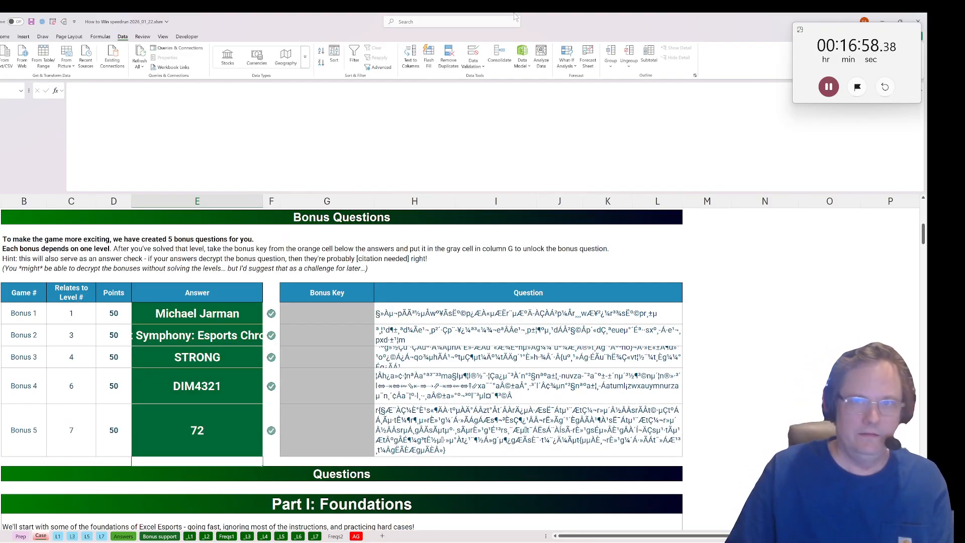
click(829, 86)
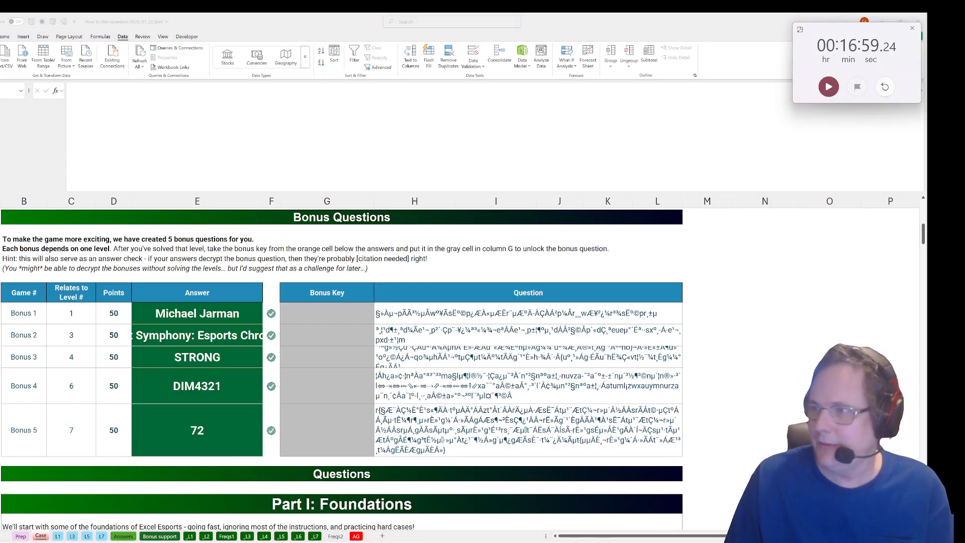